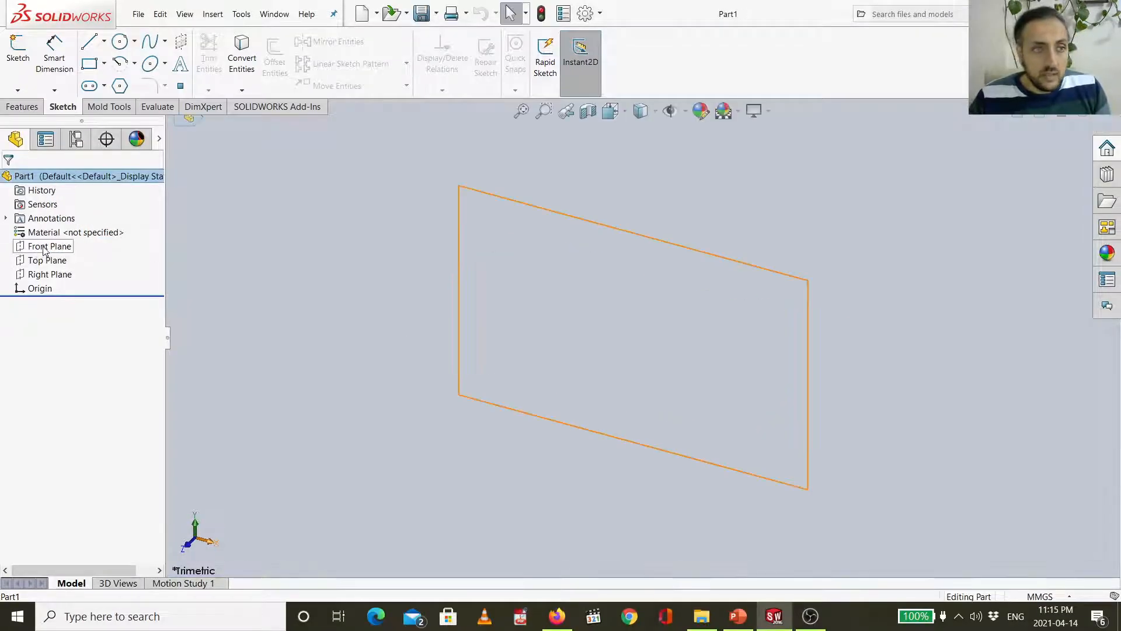
- Sketch a closed right triangle about 24 mm wide and 44 mm high on the Front Plane, its base level with the origin
{"action": "left_click", "coordinate": [45, 250]}
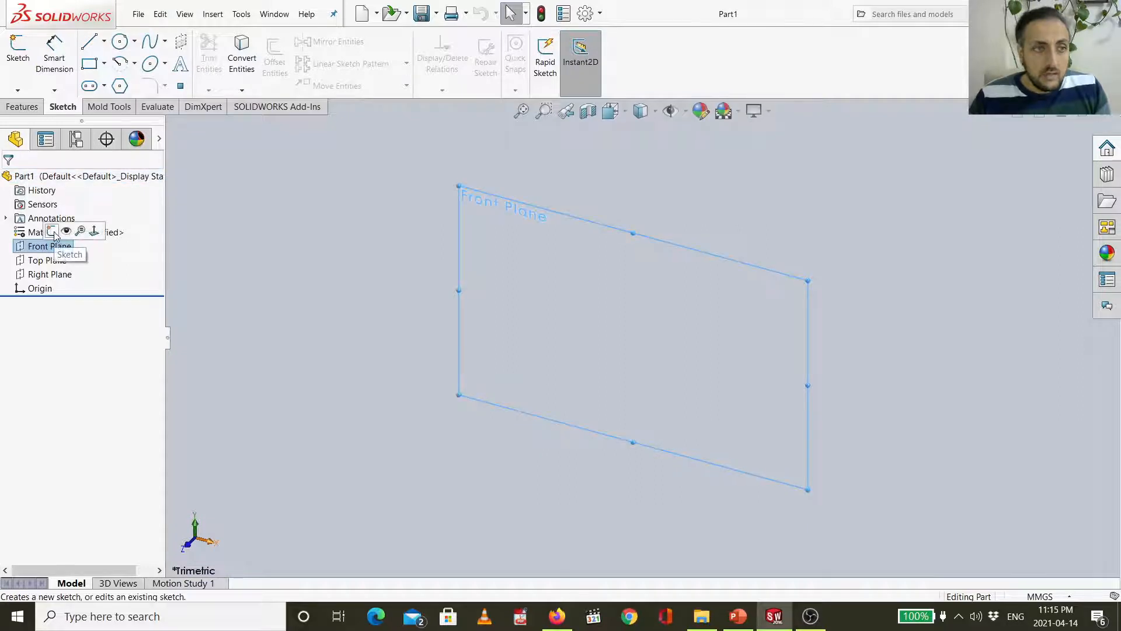
{"action": "left_click", "coordinate": [51, 232]}
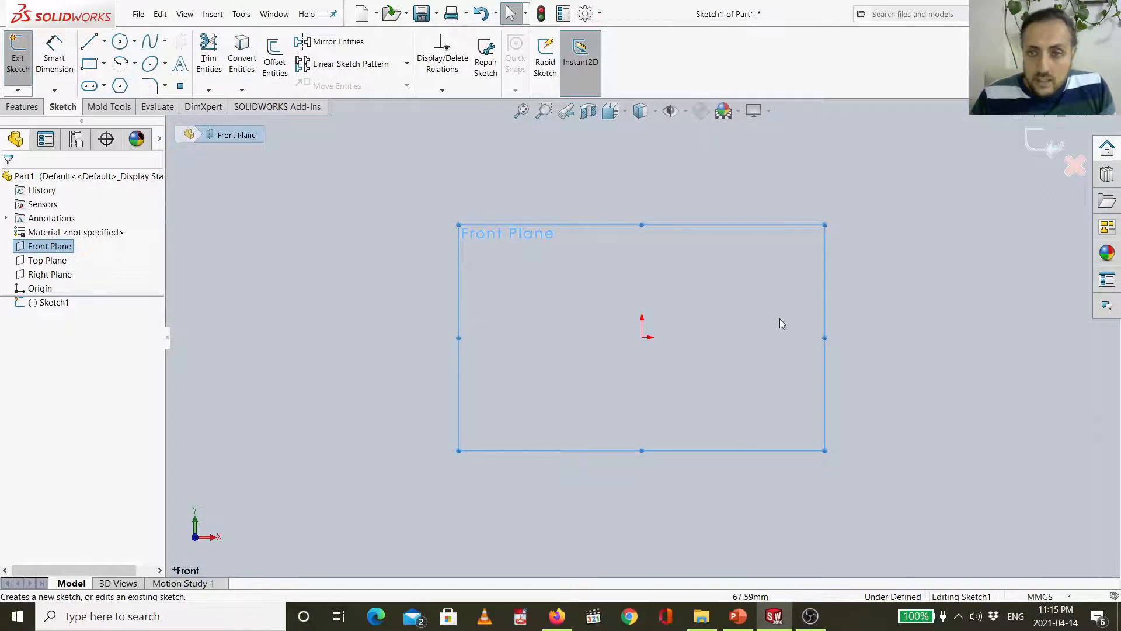
{"action": "left_click", "coordinate": [90, 42]}
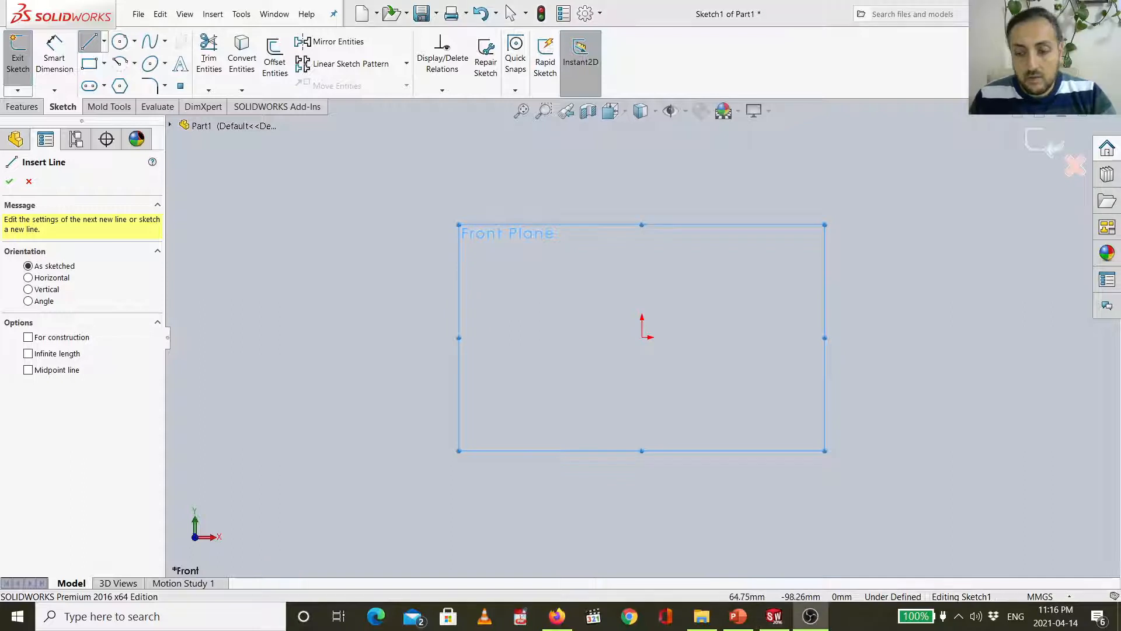
{"action": "left_click", "coordinate": [723, 338]}
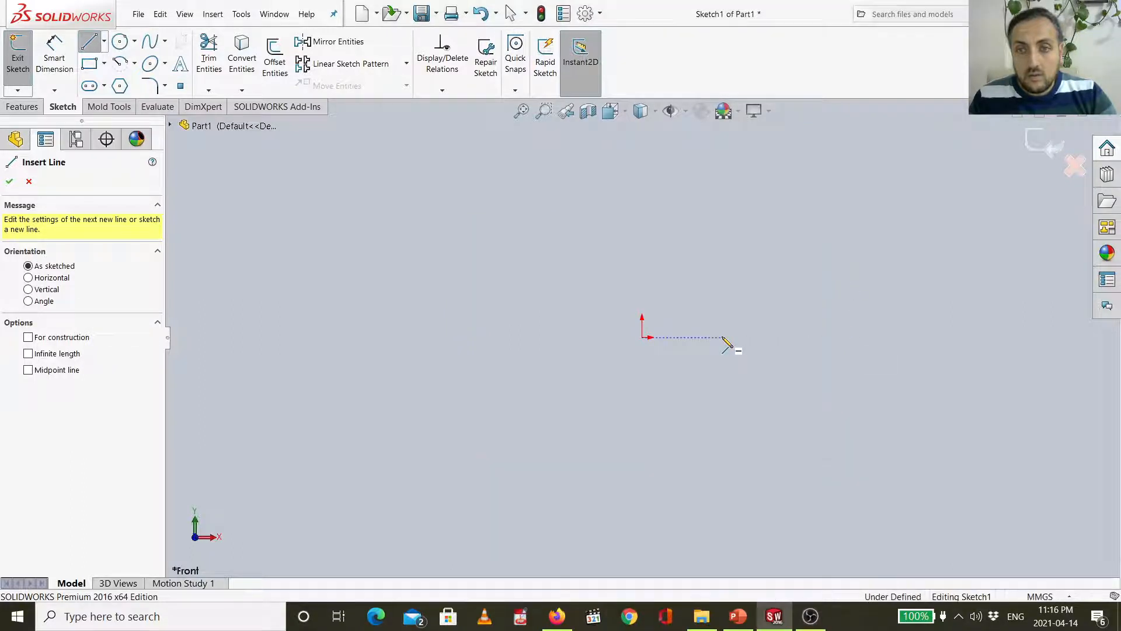
{"action": "left_click", "coordinate": [771, 337]}
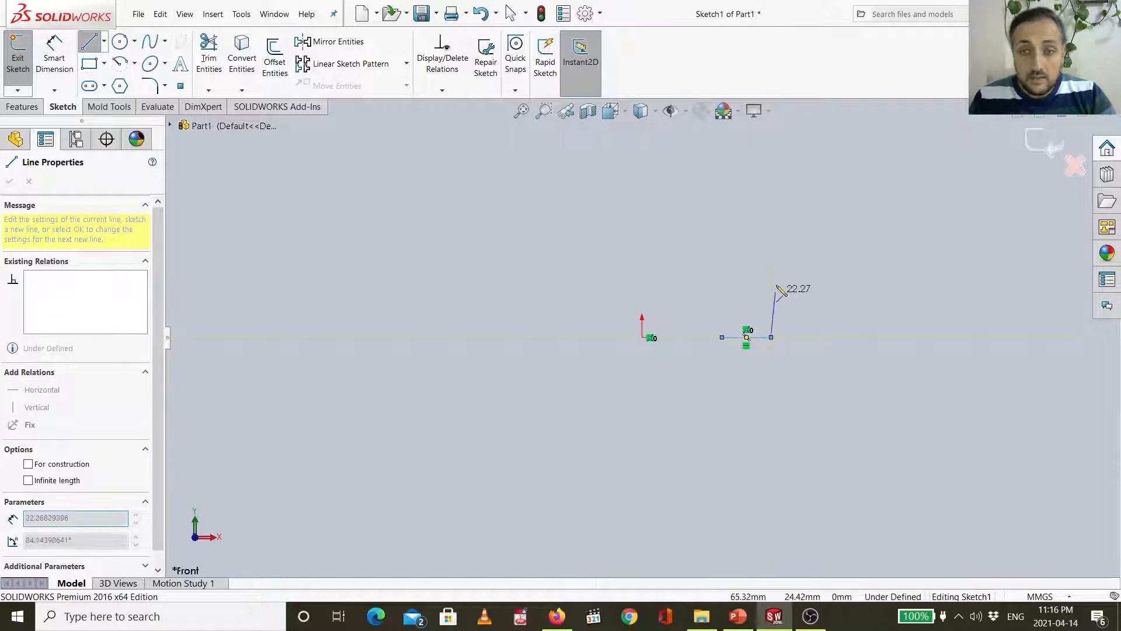
{"action": "left_click", "coordinate": [771, 247]}
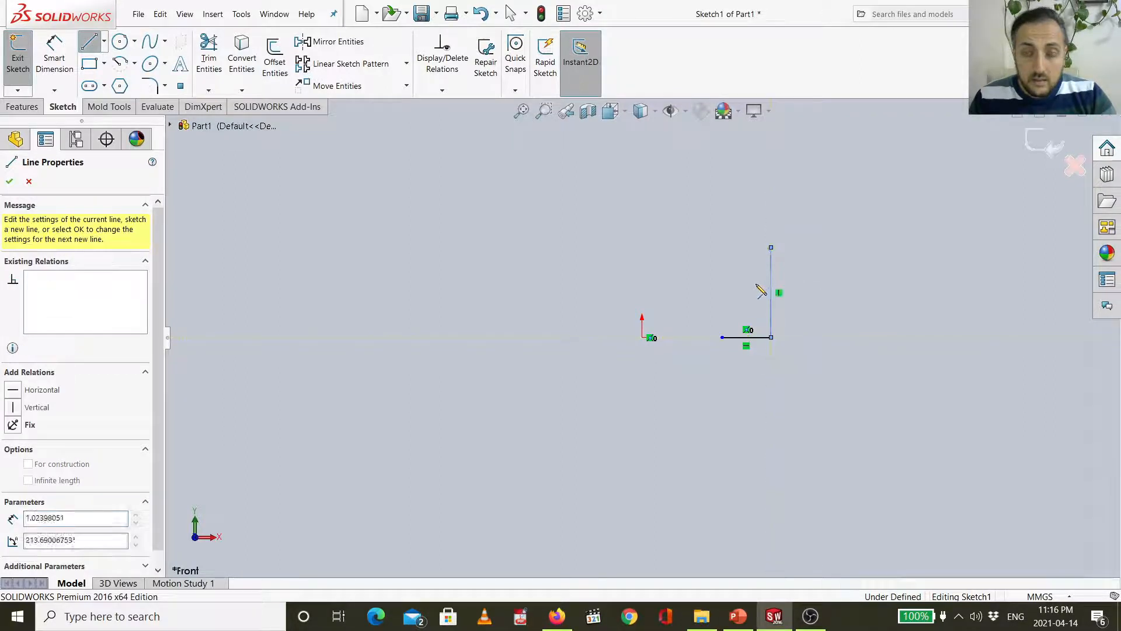
{"action": "left_click", "coordinate": [723, 338]}
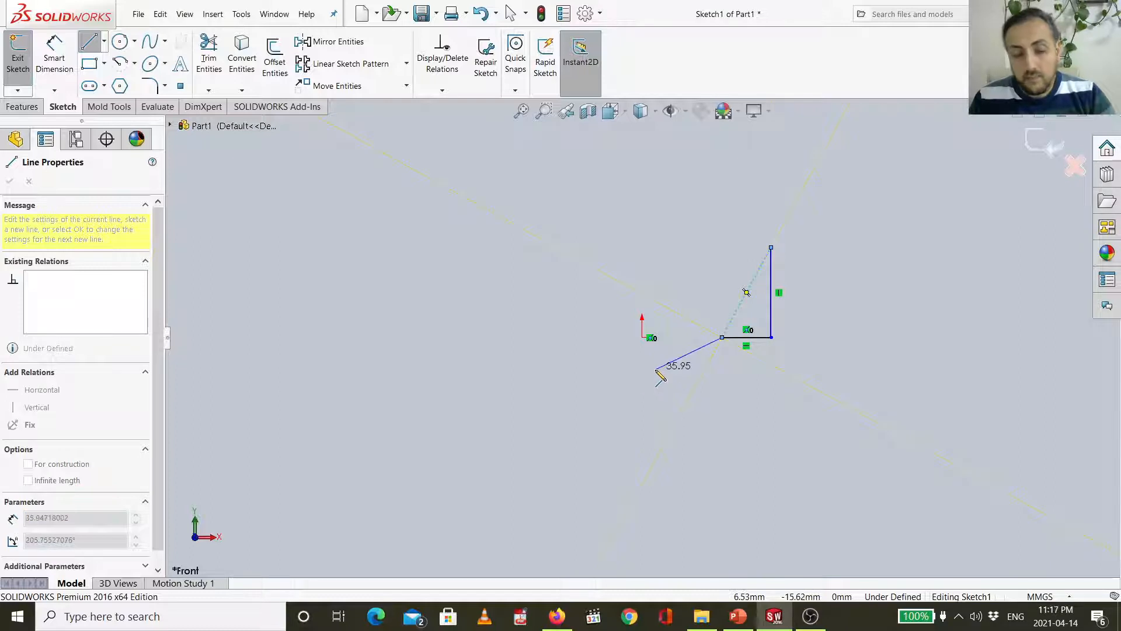
{"action": "key", "text": "Escape"}
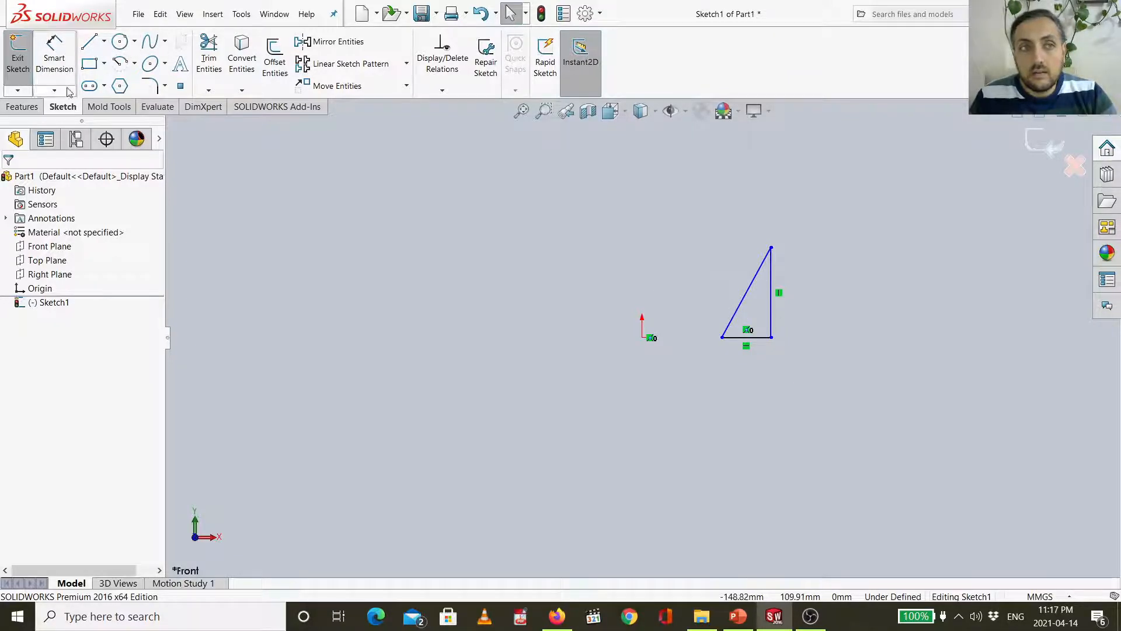
- Start a revolved boss from the triangle with its vertical line as the axis of revolution
{"action": "left_click", "coordinate": [36, 108]}
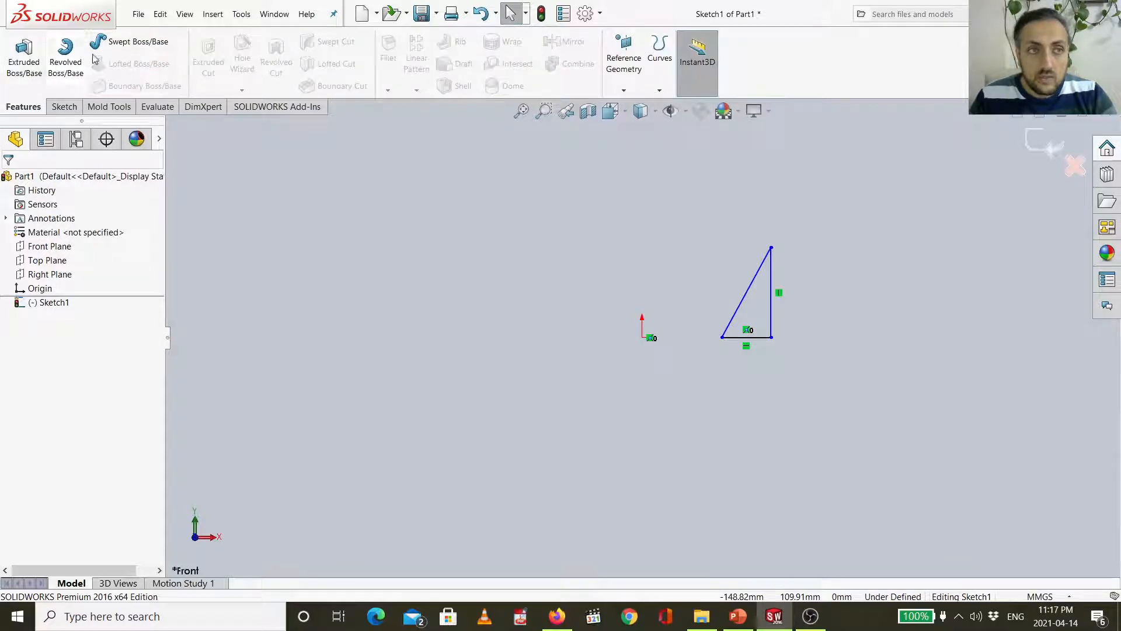
{"action": "left_click", "coordinate": [58, 60]}
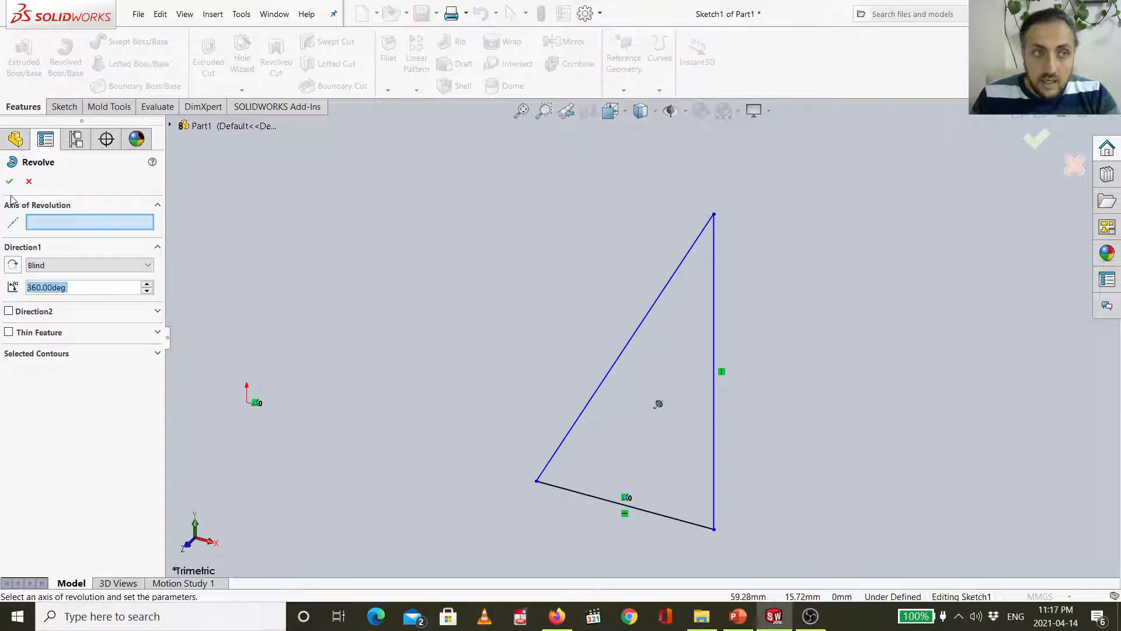
{"action": "left_click", "coordinate": [63, 222]}
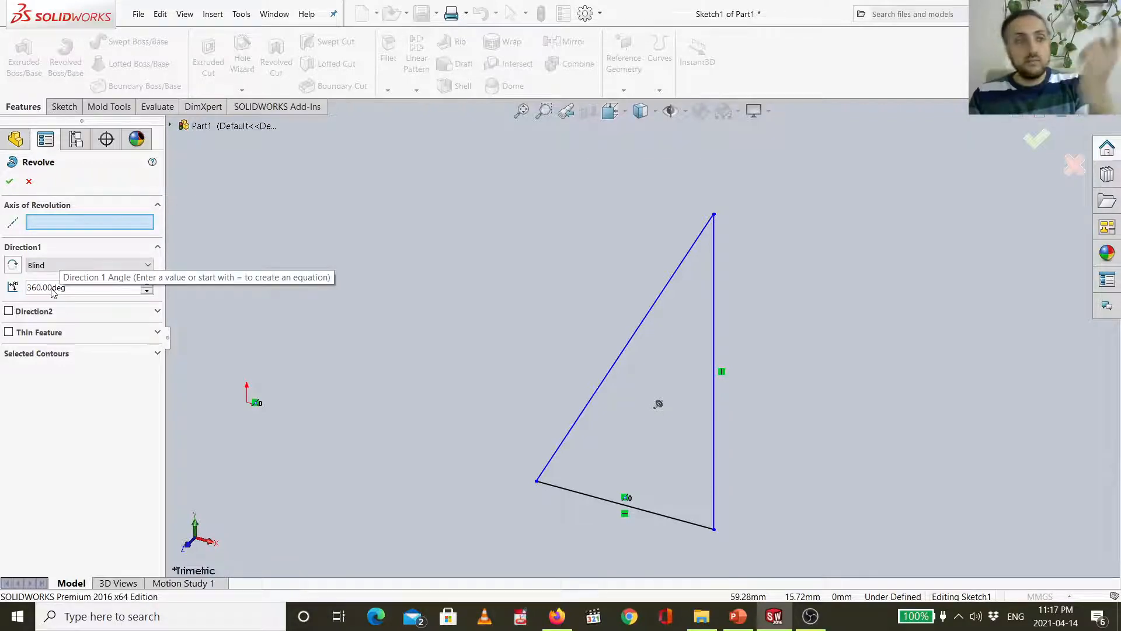
{"action": "left_click", "coordinate": [715, 293]}
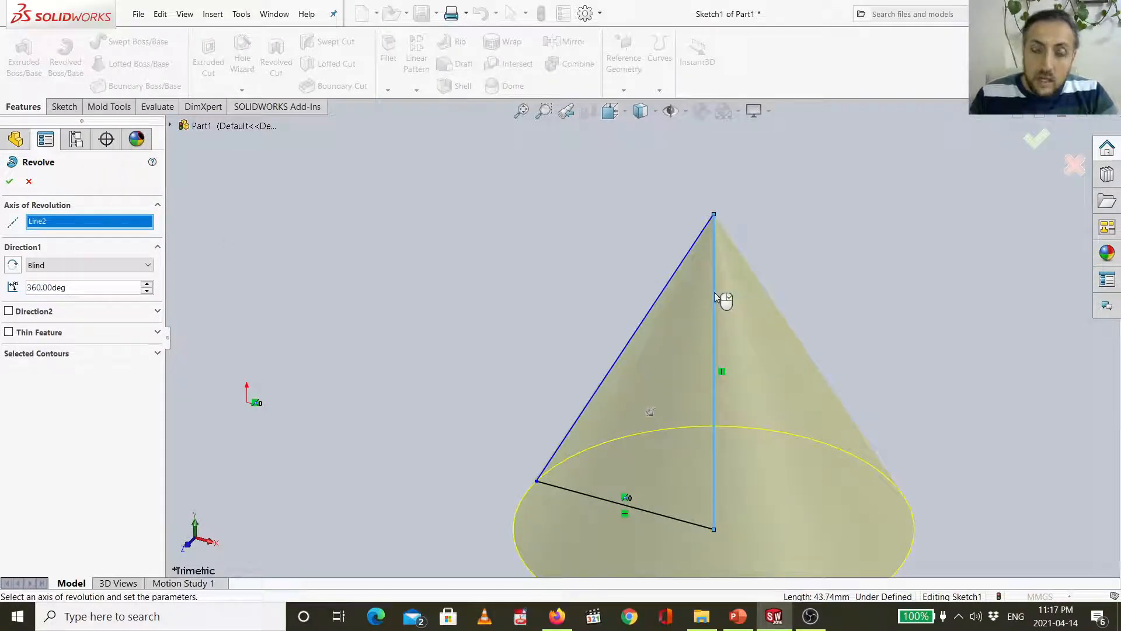
{"action": "scroll", "coordinate": [673, 332], "scroll_direction": "up", "scroll_amount": 2}
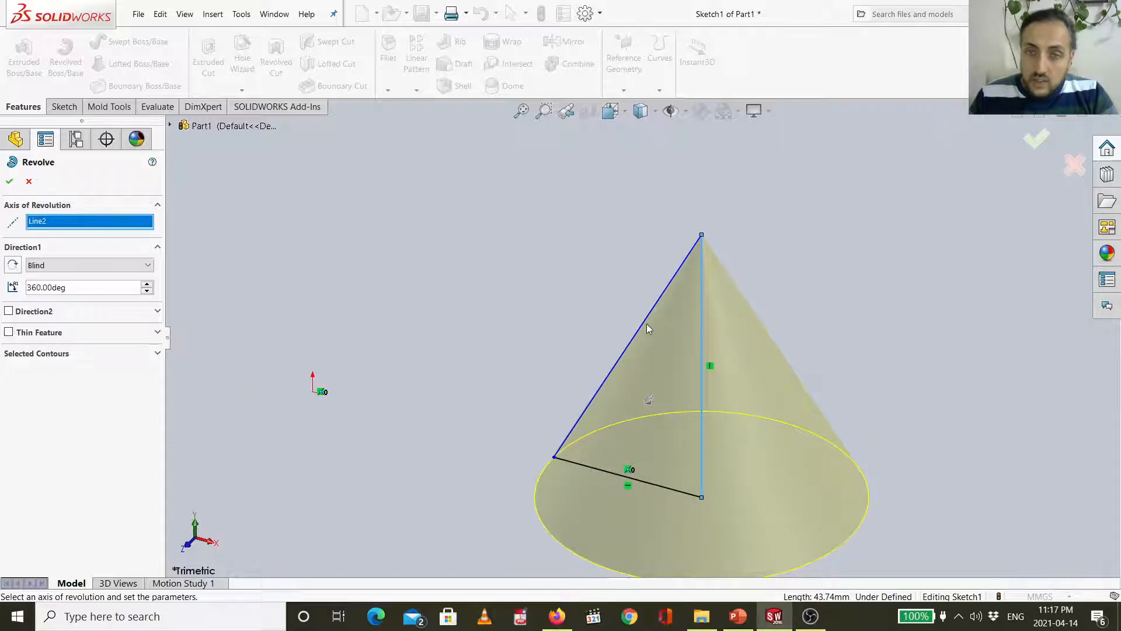
- Try the sloped line and the base line as the revolve axis, and return the axis to the vertical line
{"action": "left_click", "coordinate": [644, 323]}
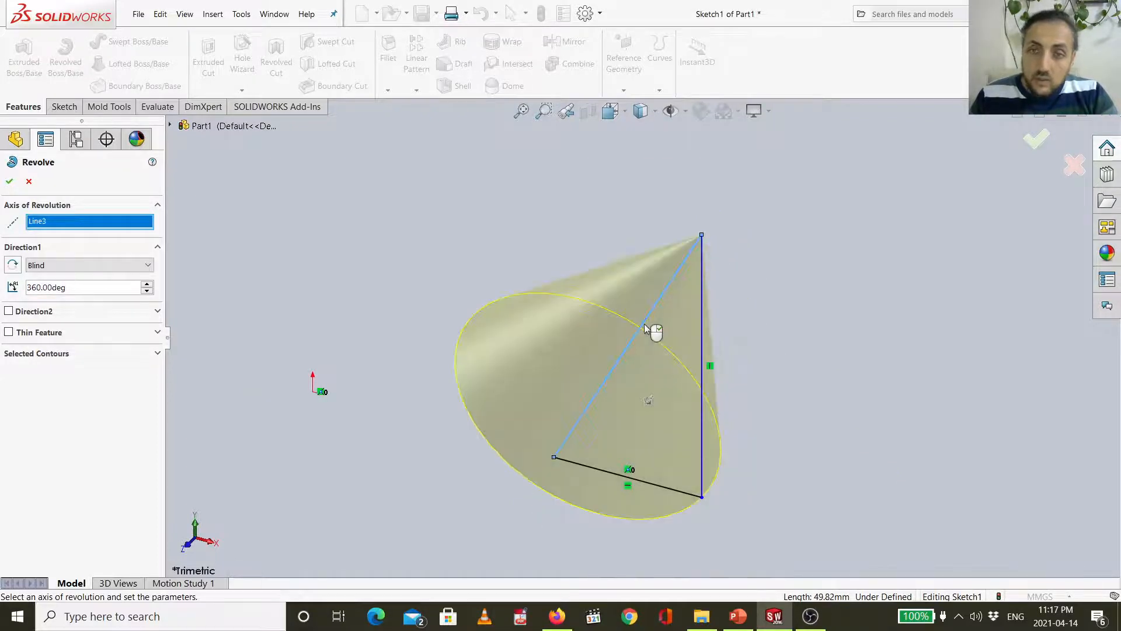
{"action": "left_click", "coordinate": [635, 478]}
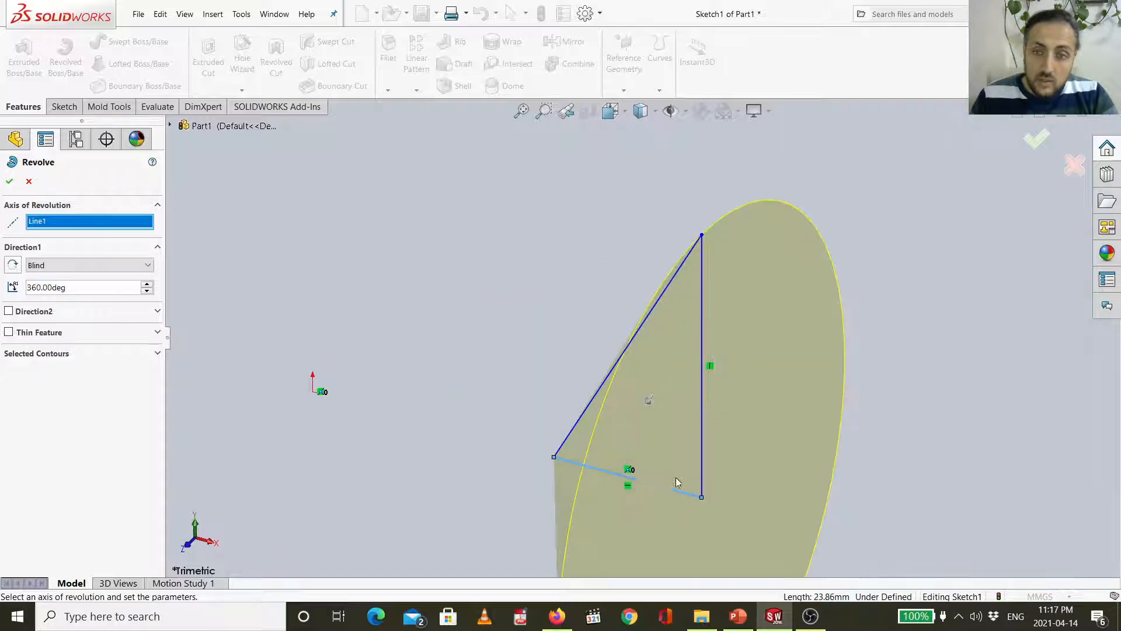
{"action": "key", "text": "z"}
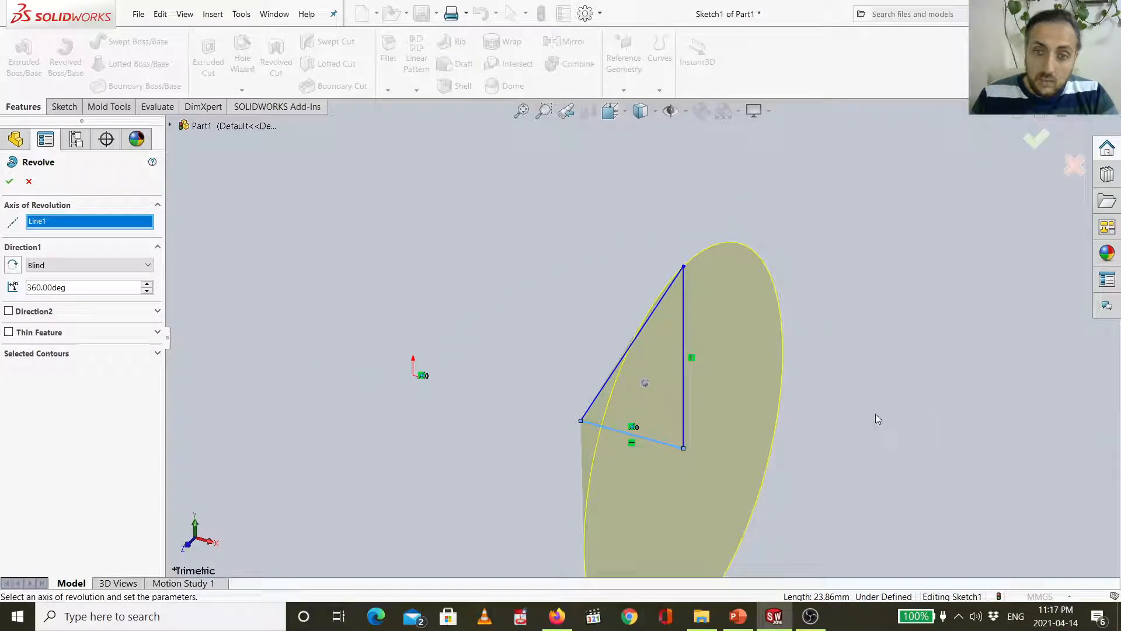
{"action": "mouse_move", "coordinate": [878, 418]}
{"action": "middle_mouse_down"}
{"action": "mouse_move", "coordinate": [849, 376]}
{"action": "mouse_move", "coordinate": [886, 342]}
{"action": "mouse_move", "coordinate": [849, 355]}
{"action": "mouse_move", "coordinate": [841, 389]}
{"action": "middle_mouse_up"}
{"action": "left_click", "coordinate": [712, 353]}
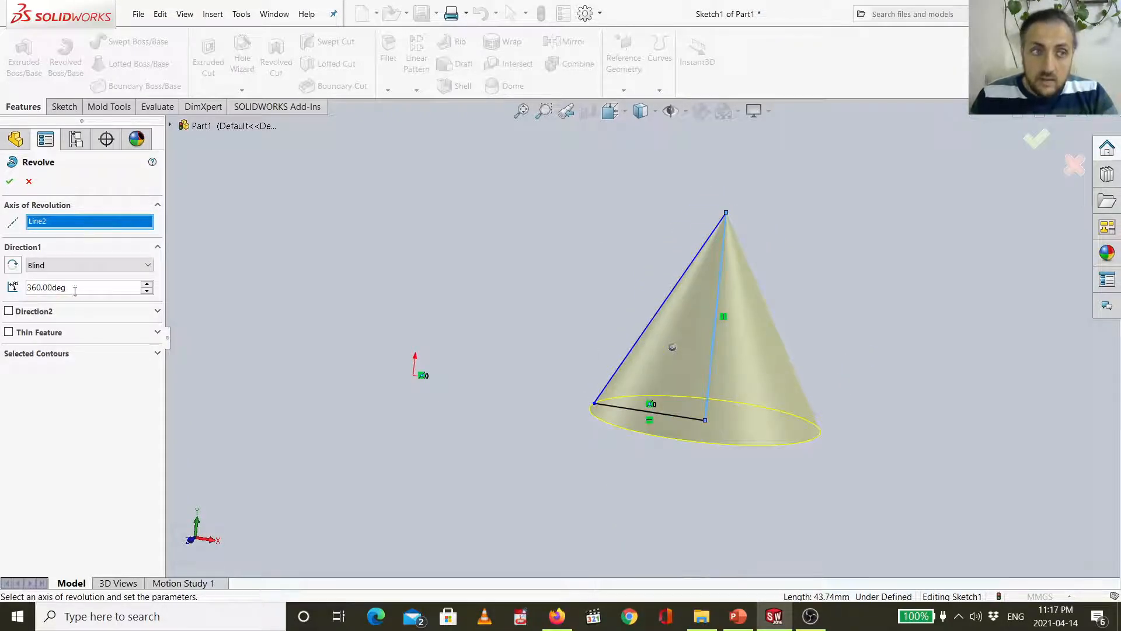
- Lower the revolve angle gradually to 300 degrees to preview a partial cone
{"action": "left_click", "coordinate": [148, 291]}
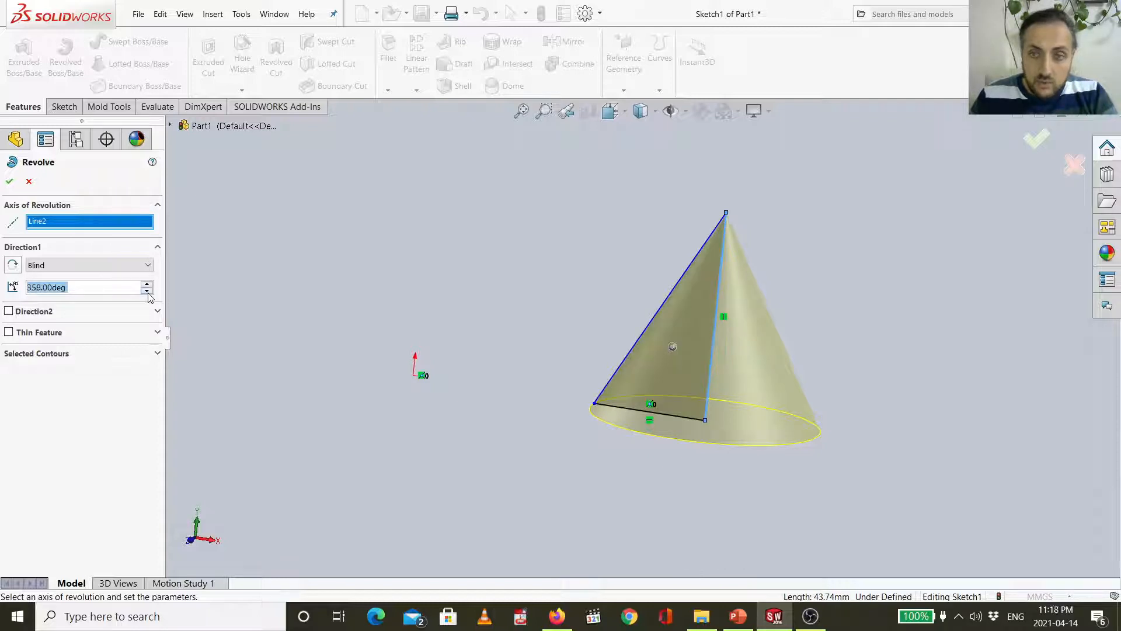
{"action": "left_click", "coordinate": [148, 292]}
{"action": "left_click", "coordinate": [147, 293]}
{"action": "left_click", "coordinate": [149, 293]}
{"action": "left_click", "coordinate": [148, 292]}
{"action": "left_click", "coordinate": [149, 293]}
{"action": "left_click", "coordinate": [149, 293]}
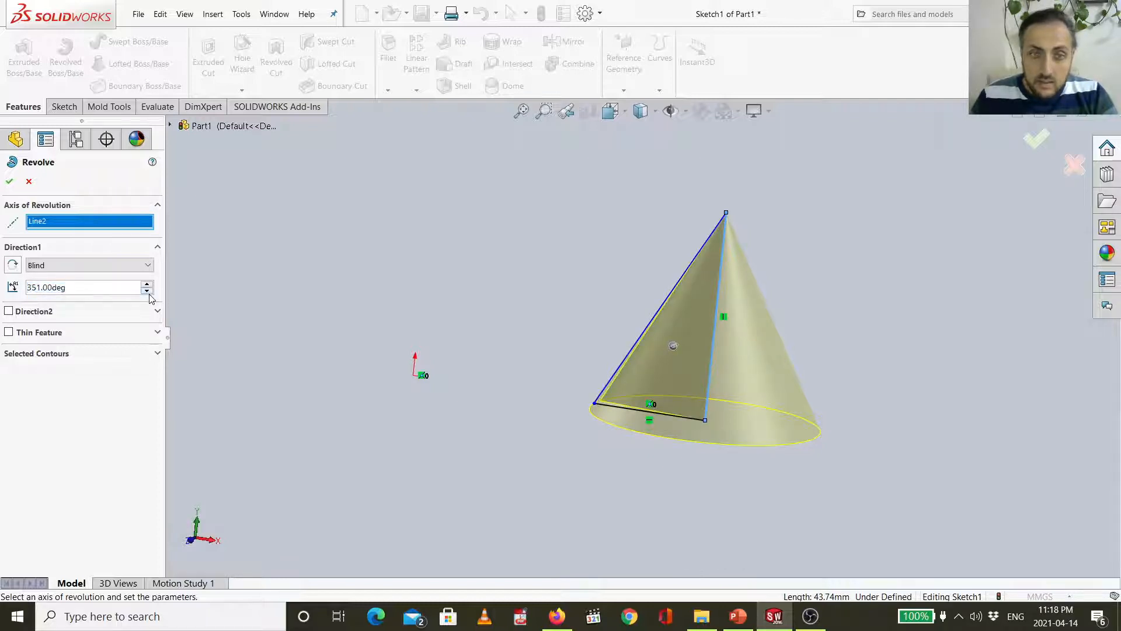
{"action": "left_click", "coordinate": [150, 294]}
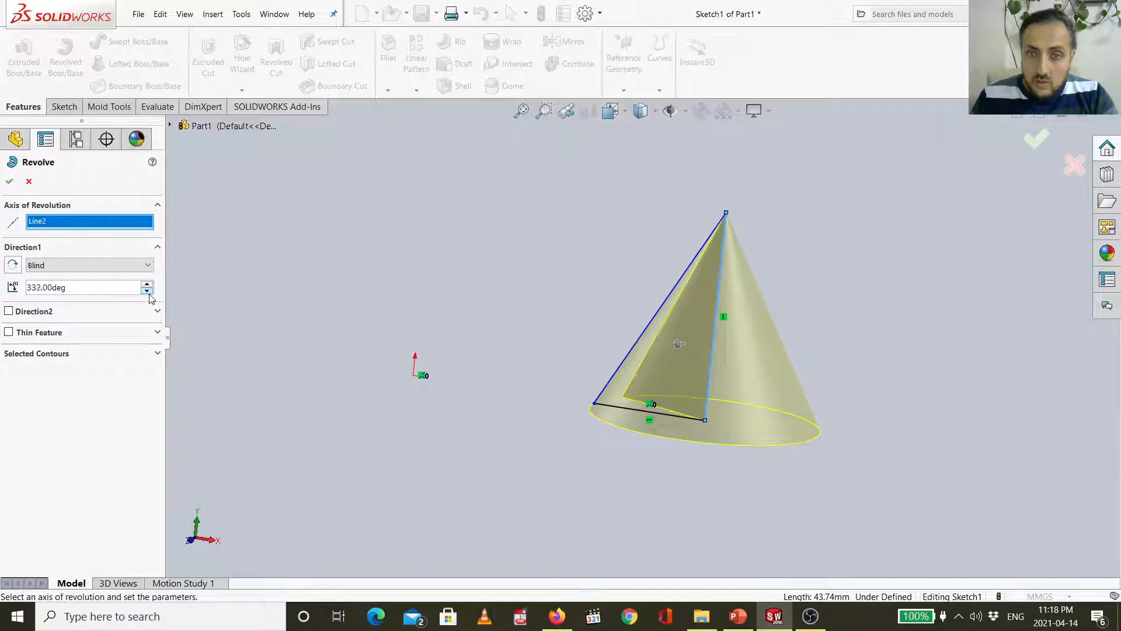
{"action": "left_click", "coordinate": [148, 292]}
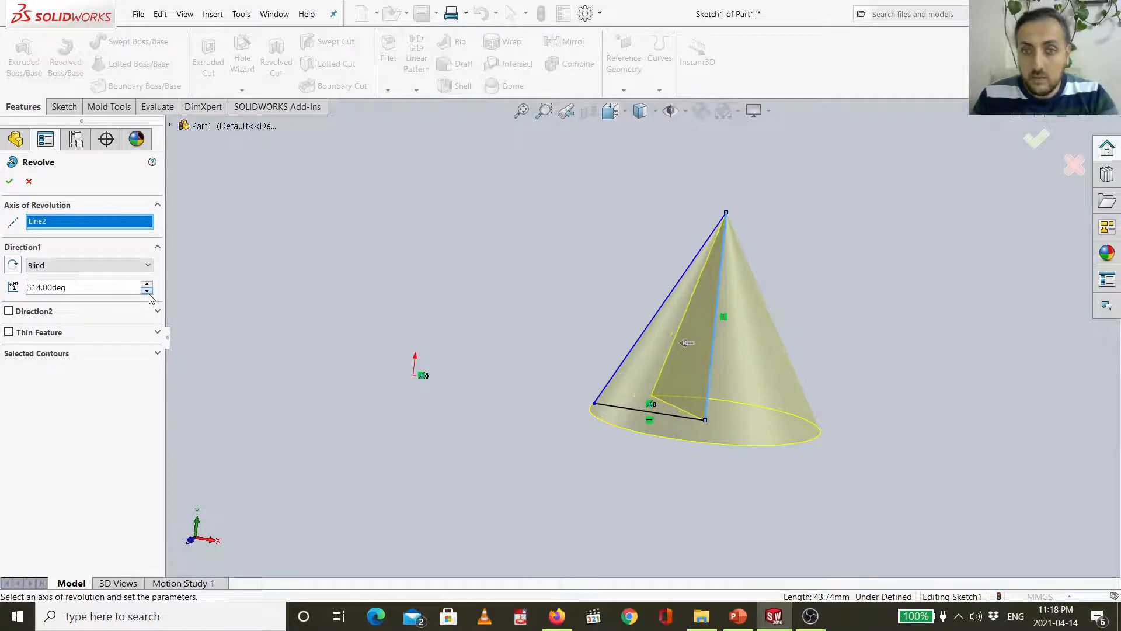
{"action": "left_click", "coordinate": [148, 291]}
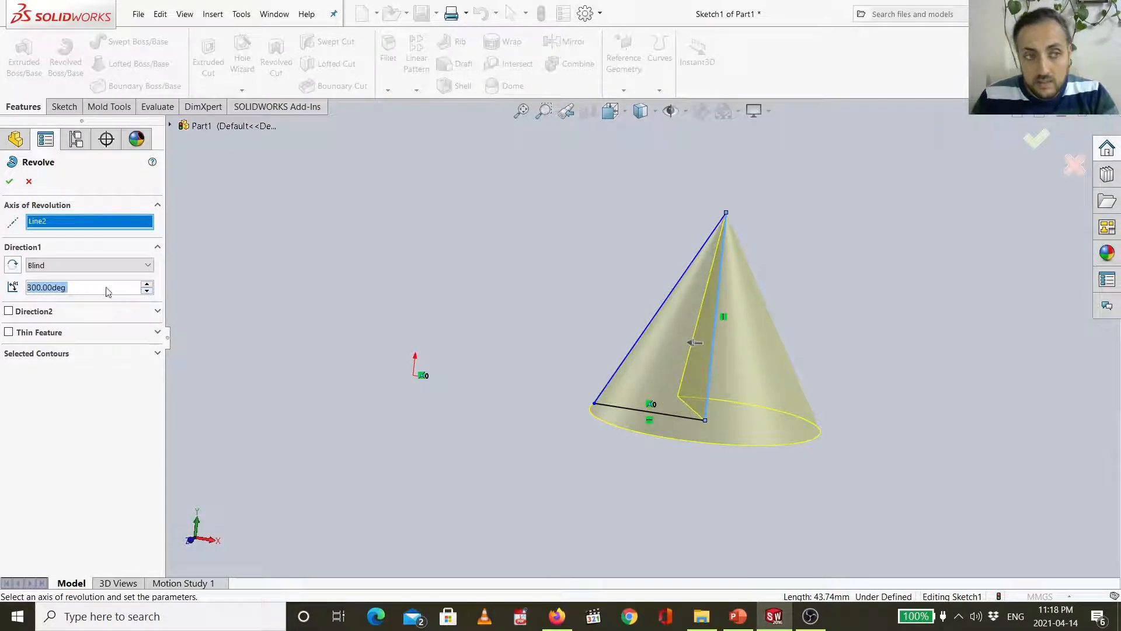
- Set the revolve angle to 360 degrees and complete the full cone
{"action": "type", "text": "6"}
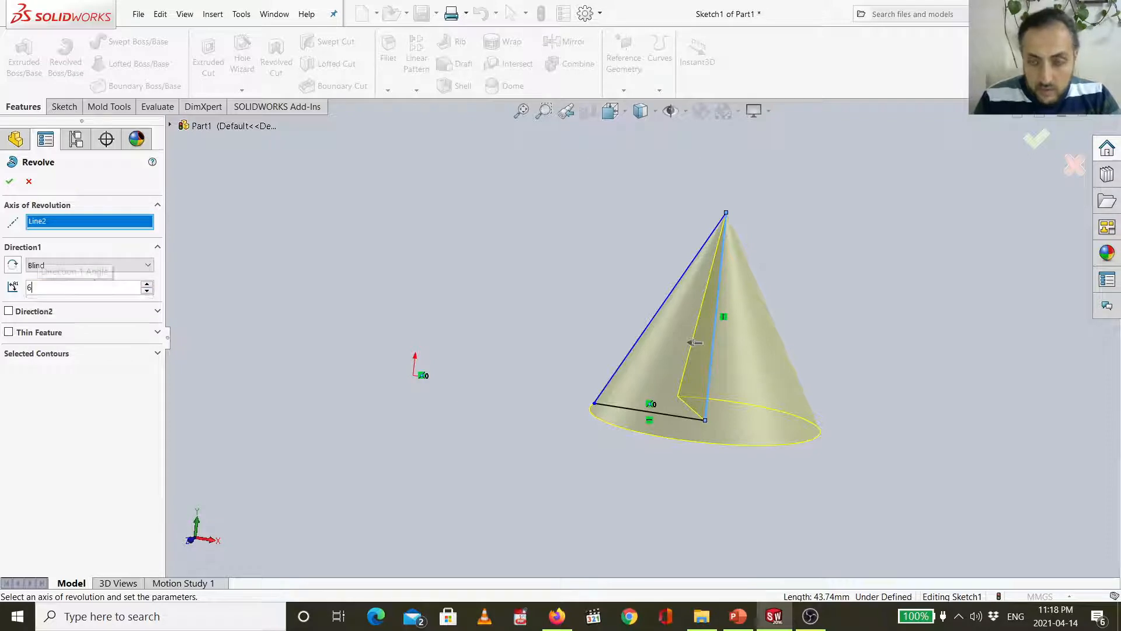
{"action": "type", "text": "0"}
{"action": "key", "text": "BackSpace"}
{"action": "key", "text": "BackSpace"}
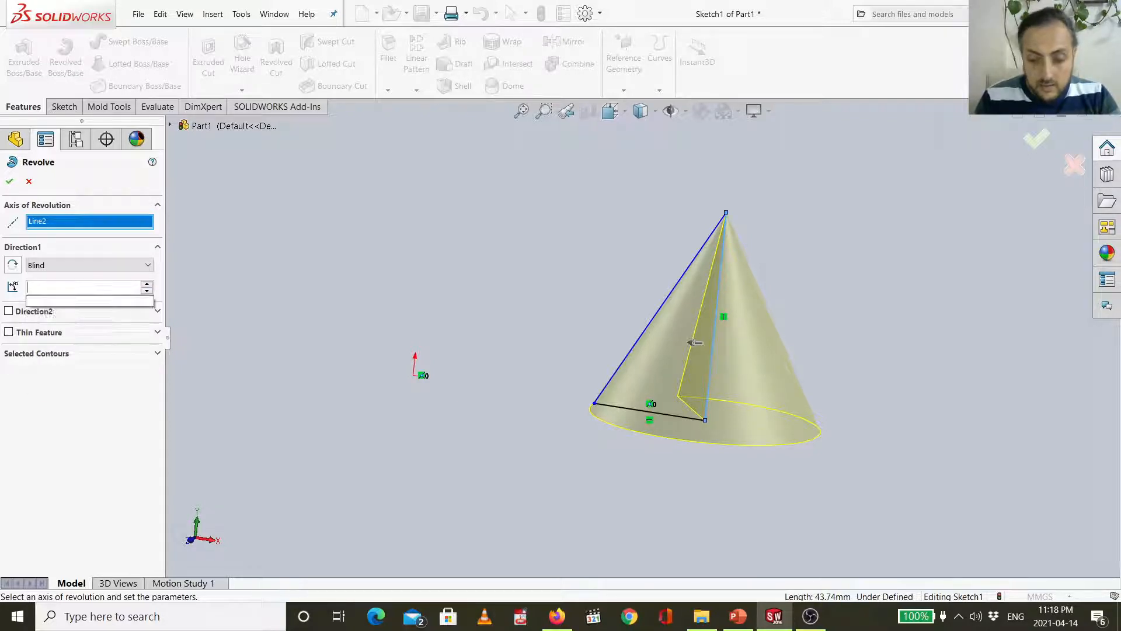
{"action": "type", "text": "360"}
{"action": "key", "text": "Return"}
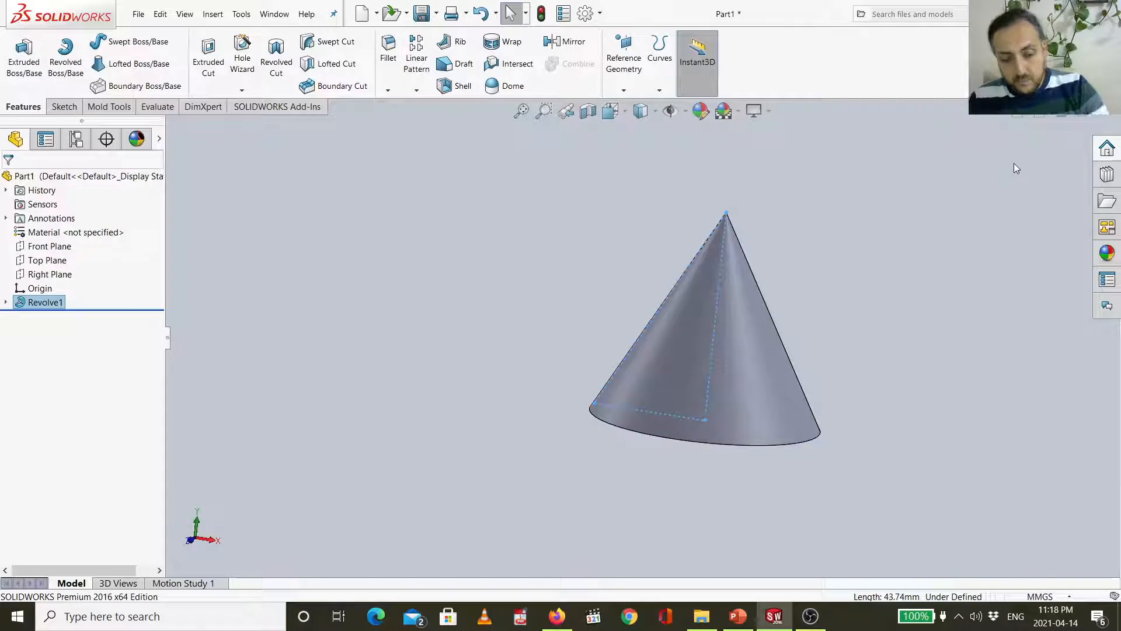
- Sketch a corner rectangle about 20 mm wide on the Front Plane, starting at the origin and extending up toward the cone's side
{"action": "key", "text": "ctrl+6"}
{"action": "key", "text": "ctrl+1"}
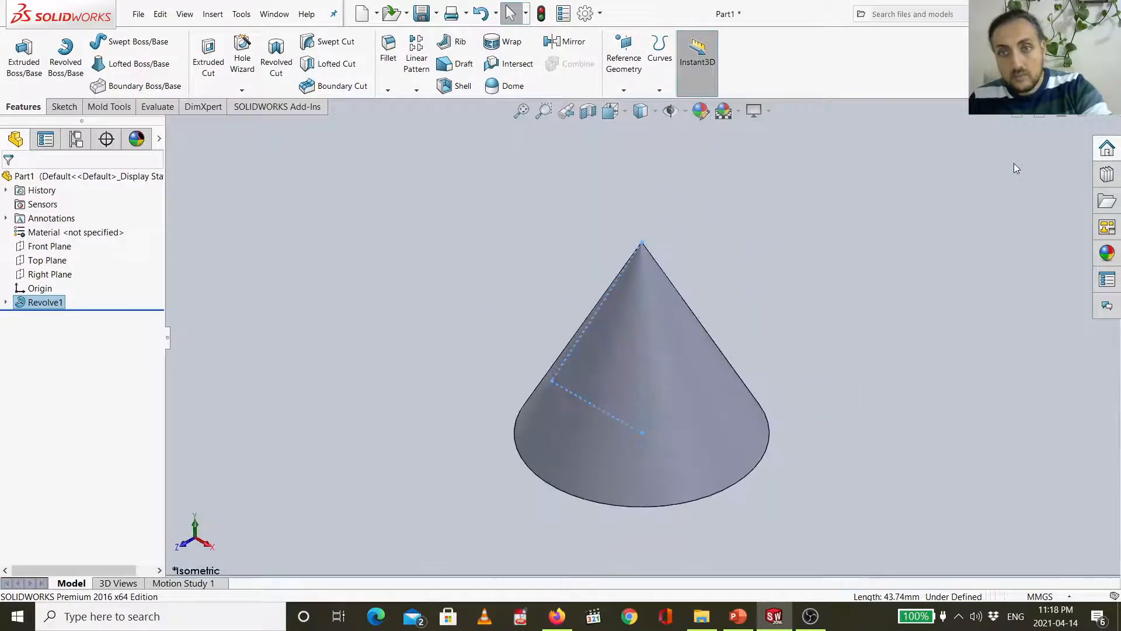
{"action": "key", "text": "ctrl+7"}
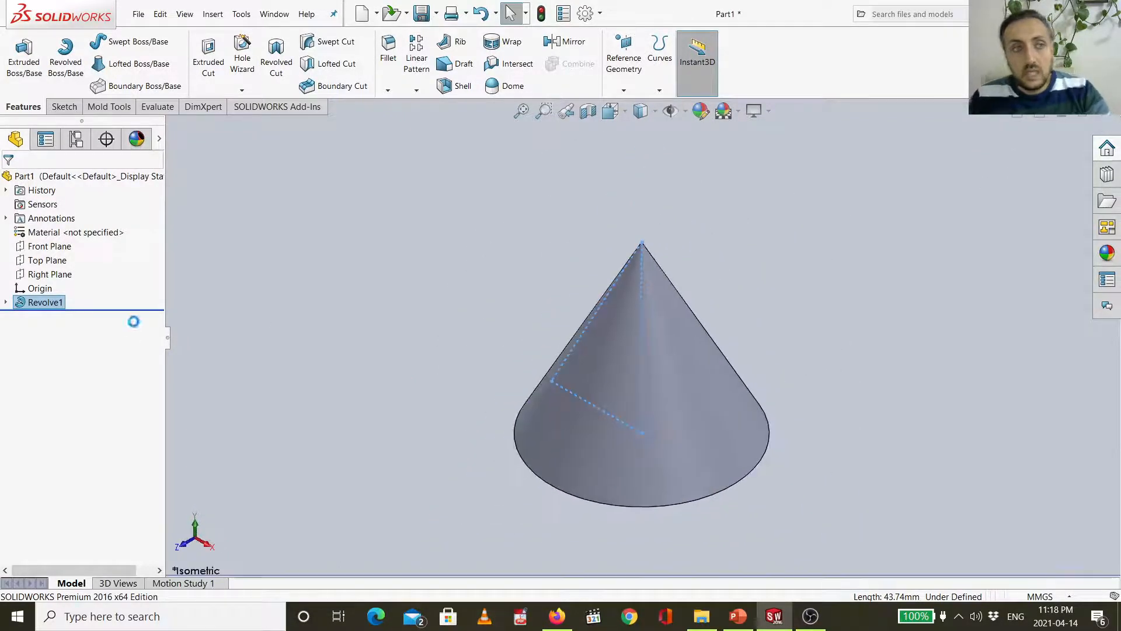
{"action": "left_click", "coordinate": [54, 247]}
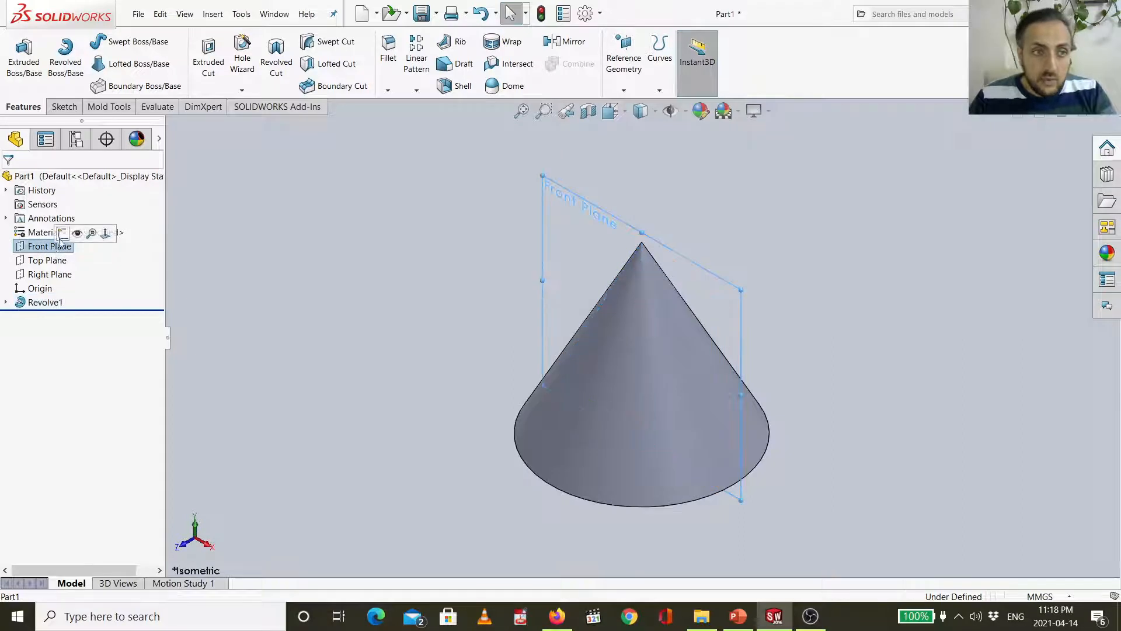
{"action": "left_click", "coordinate": [63, 233]}
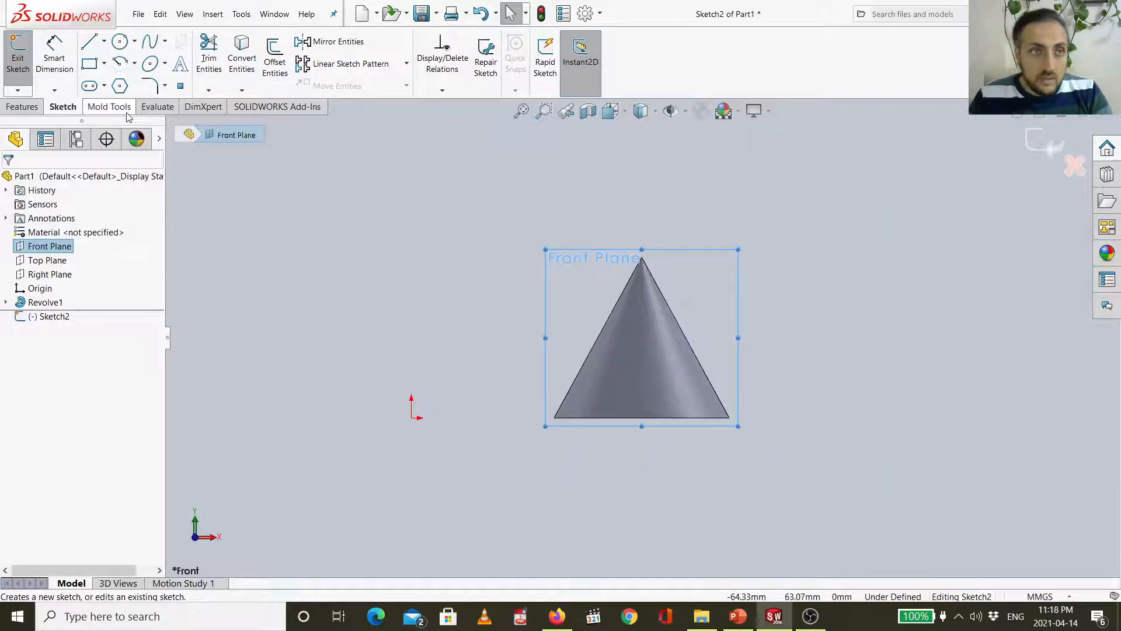
{"action": "left_click", "coordinate": [89, 64]}
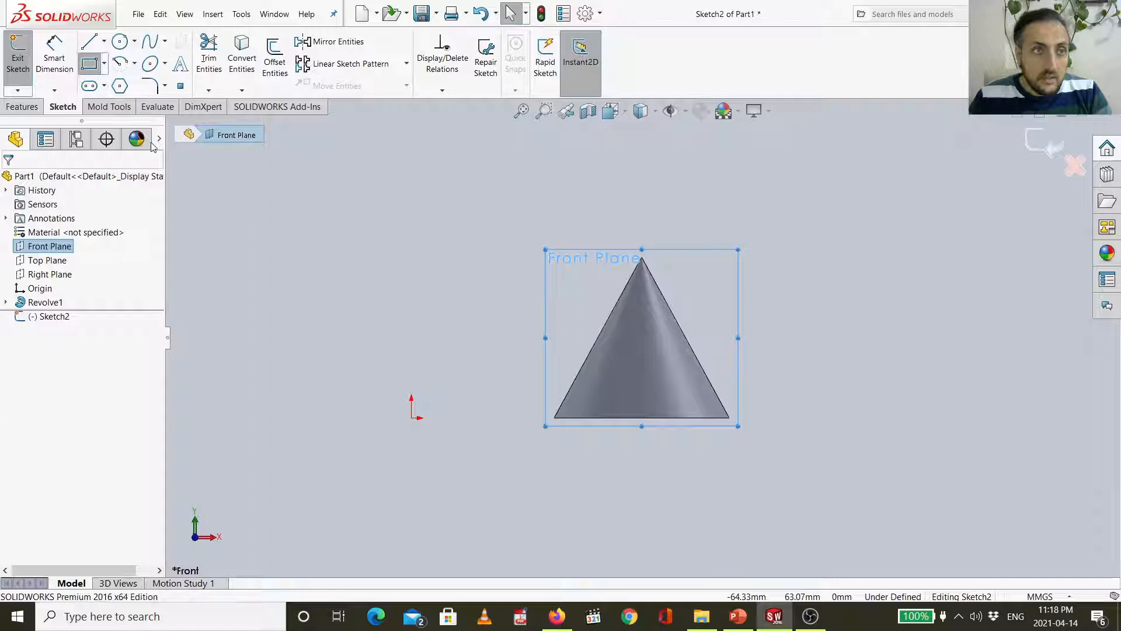
{"action": "left_click", "coordinate": [412, 417]}
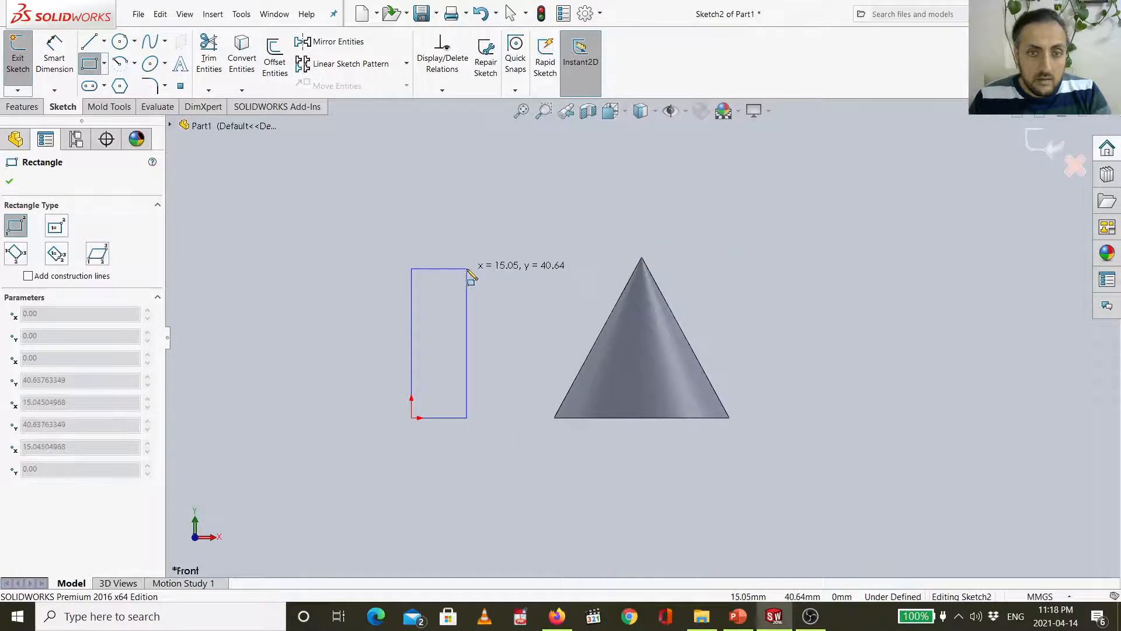
{"action": "left_click", "coordinate": [485, 264]}
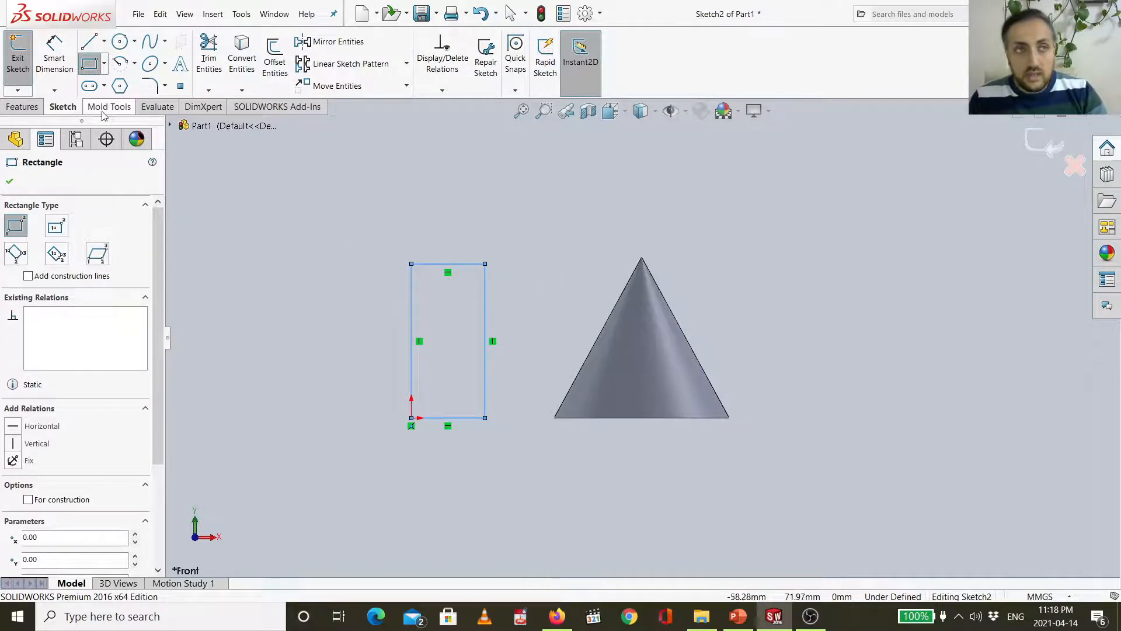
- Start a Revolved Boss/Base from the rectangle sketch and preview it about the rectangle's top edge
{"action": "left_click", "coordinate": [23, 107]}
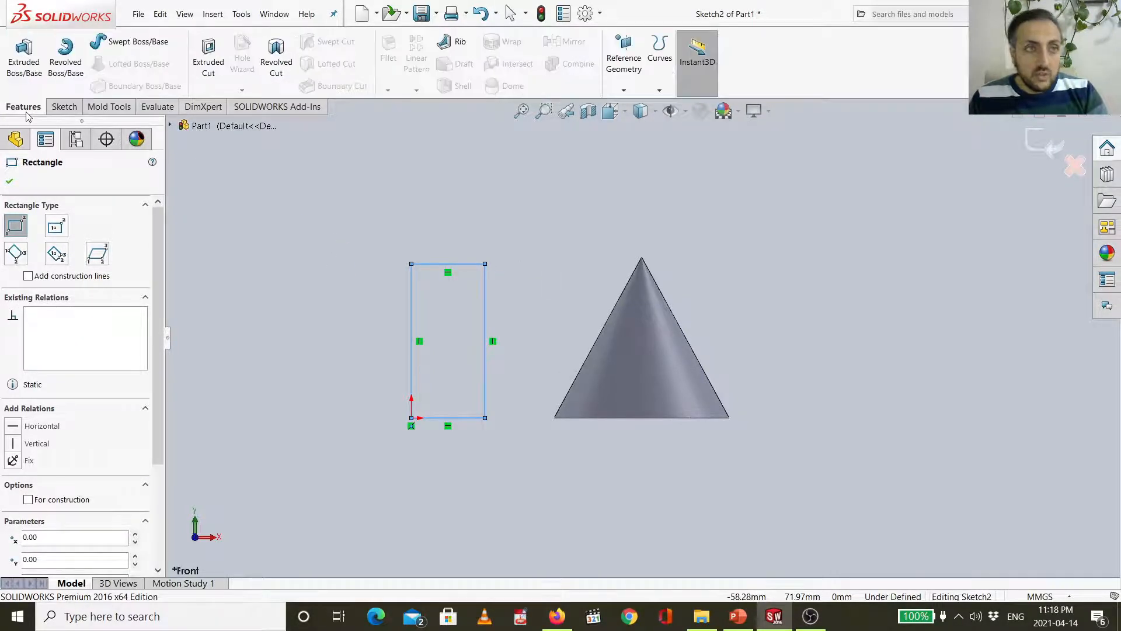
{"action": "left_click", "coordinate": [67, 65]}
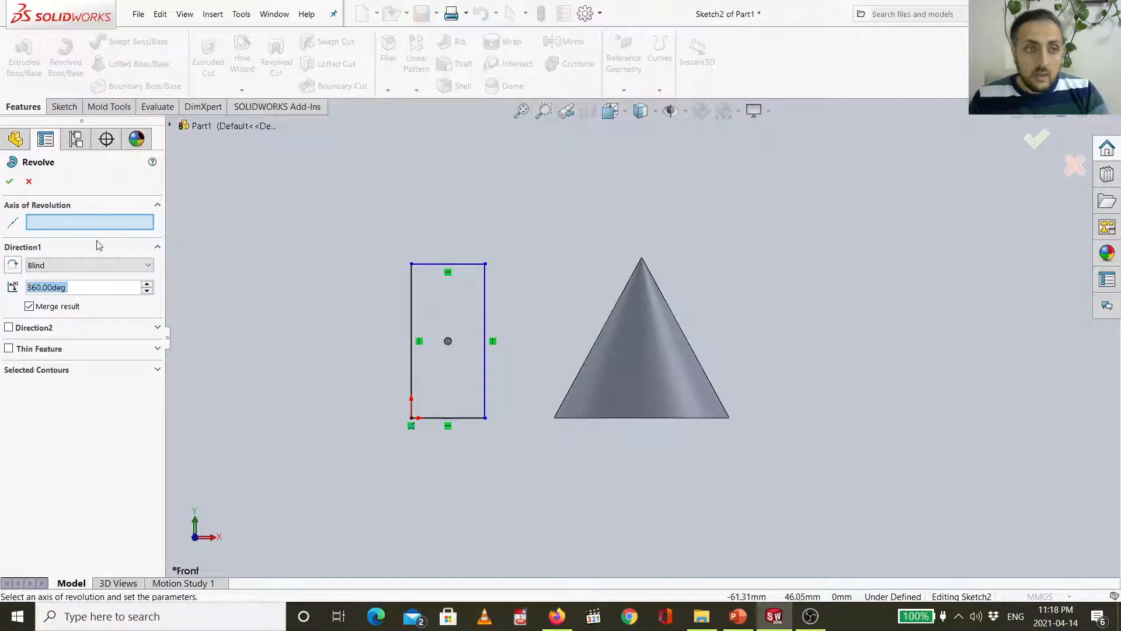
{"action": "left_click", "coordinate": [425, 264]}
{"action": "scroll", "coordinate": [549, 293], "scroll_direction": "up", "scroll_amount": 1}
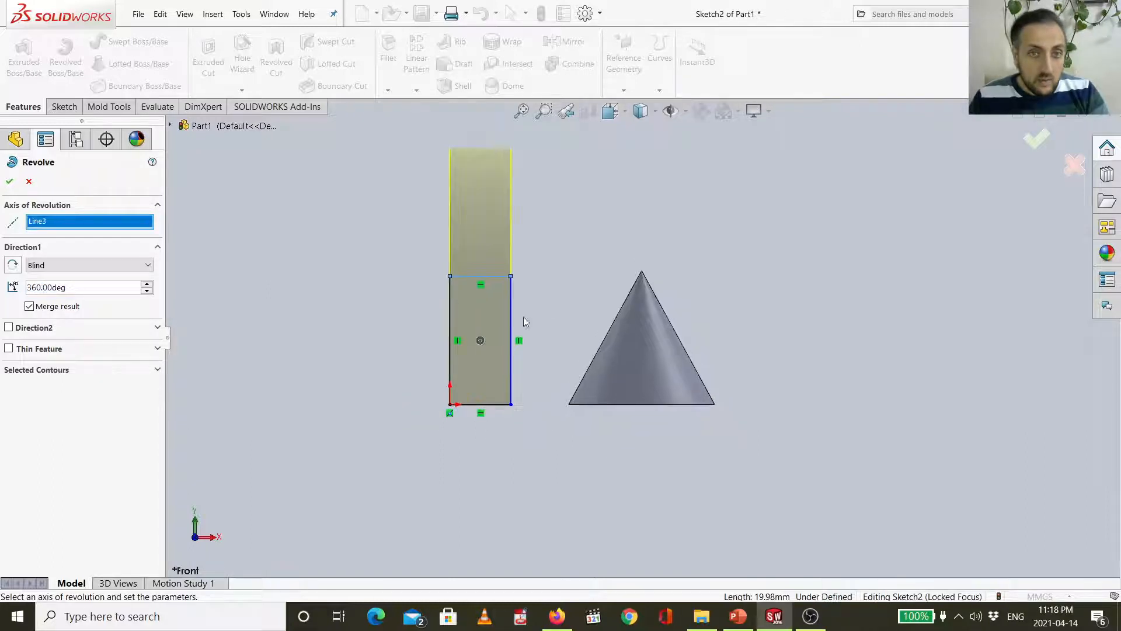
{"action": "middle_click_drag", "start_coordinate": [583, 250], "coordinate": [538, 285]}
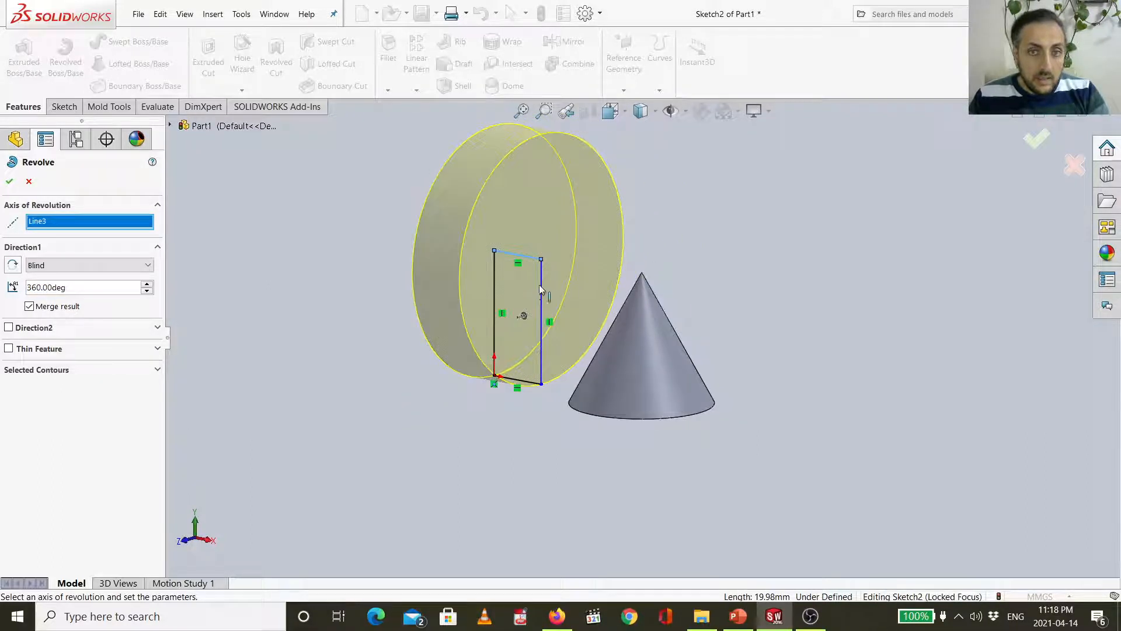
- Try the rectangle's other edges as the revolve axis, comparing the two vertical edges
{"action": "left_click", "coordinate": [543, 282]}
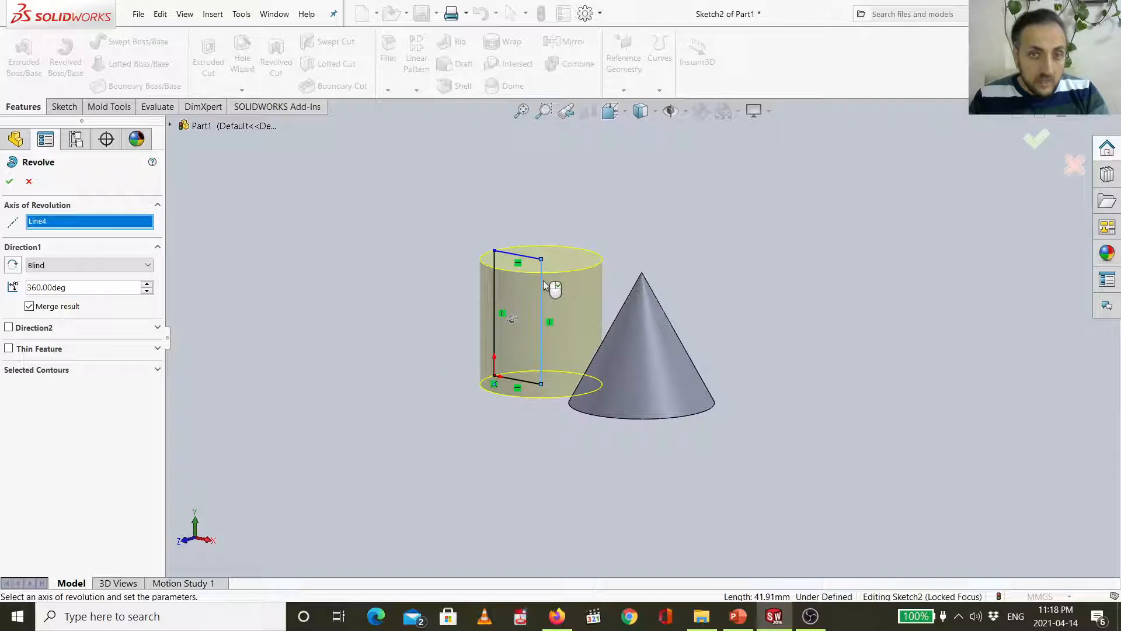
{"action": "left_click", "coordinate": [496, 290]}
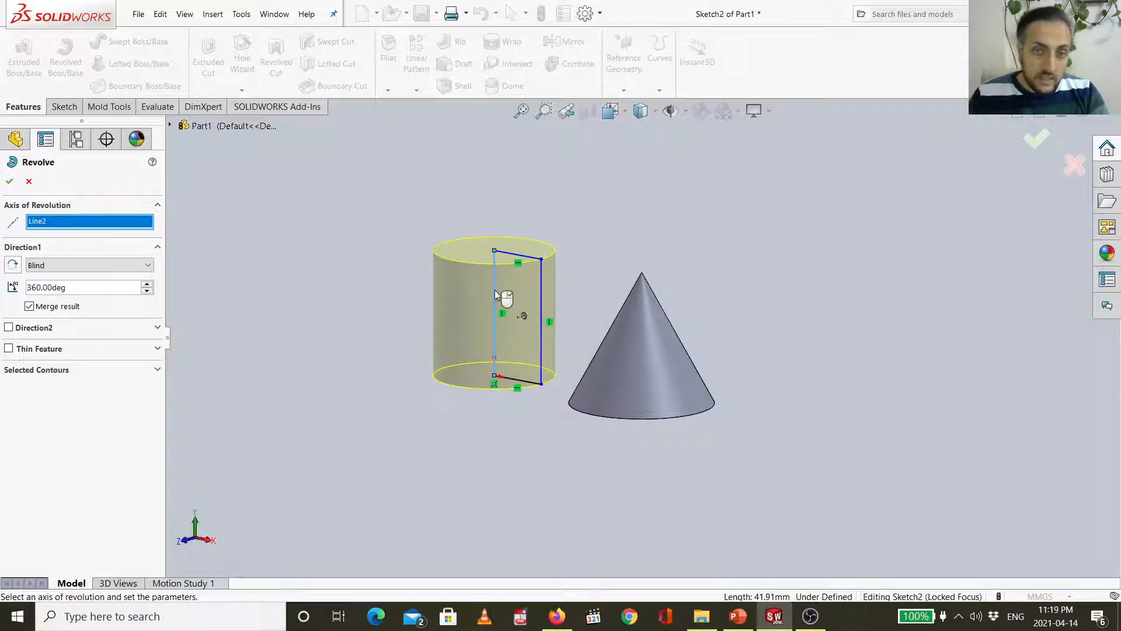
{"action": "left_click", "coordinate": [516, 385]}
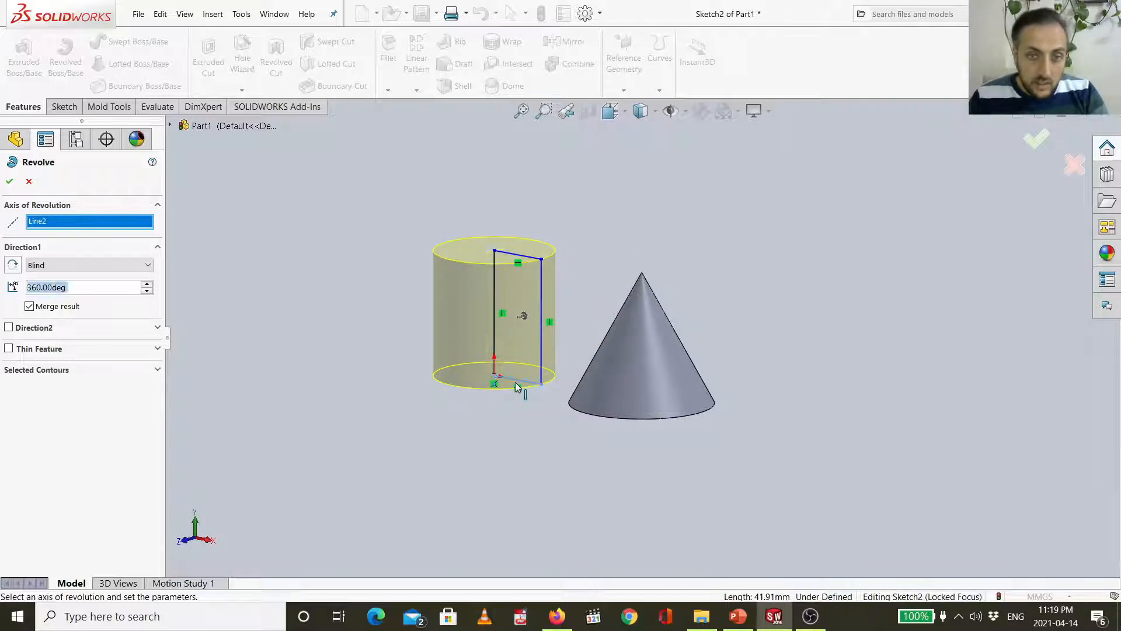
{"action": "left_click", "coordinate": [540, 328]}
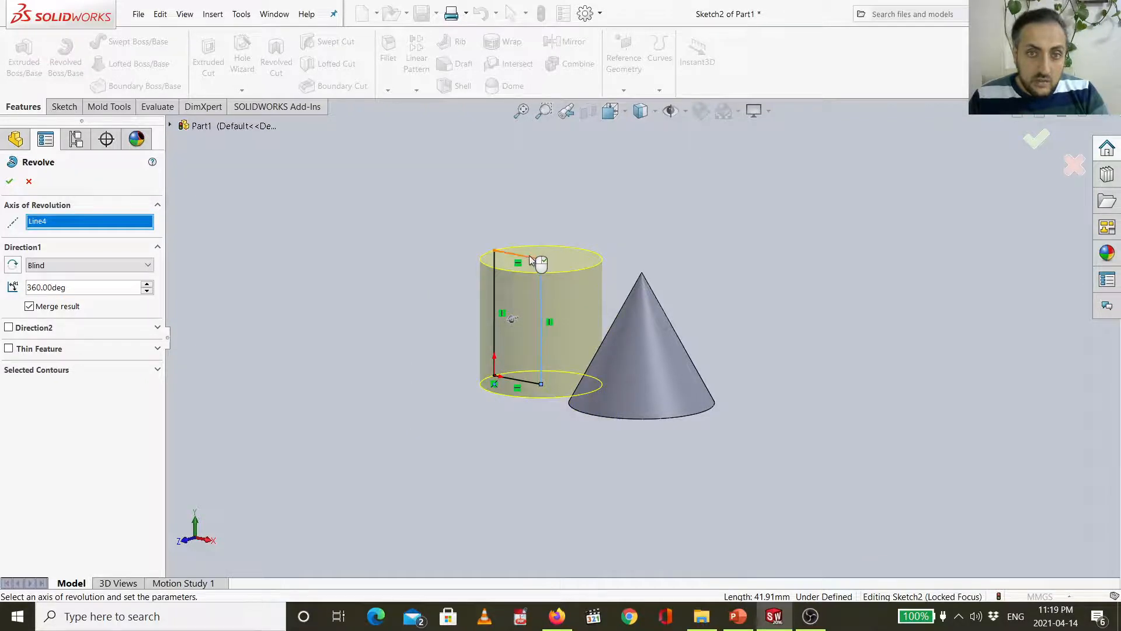
- Revolve the rectangle 360 degrees about its vertical edge through the origin to complete the cylinder
{"action": "left_click", "coordinate": [496, 287]}
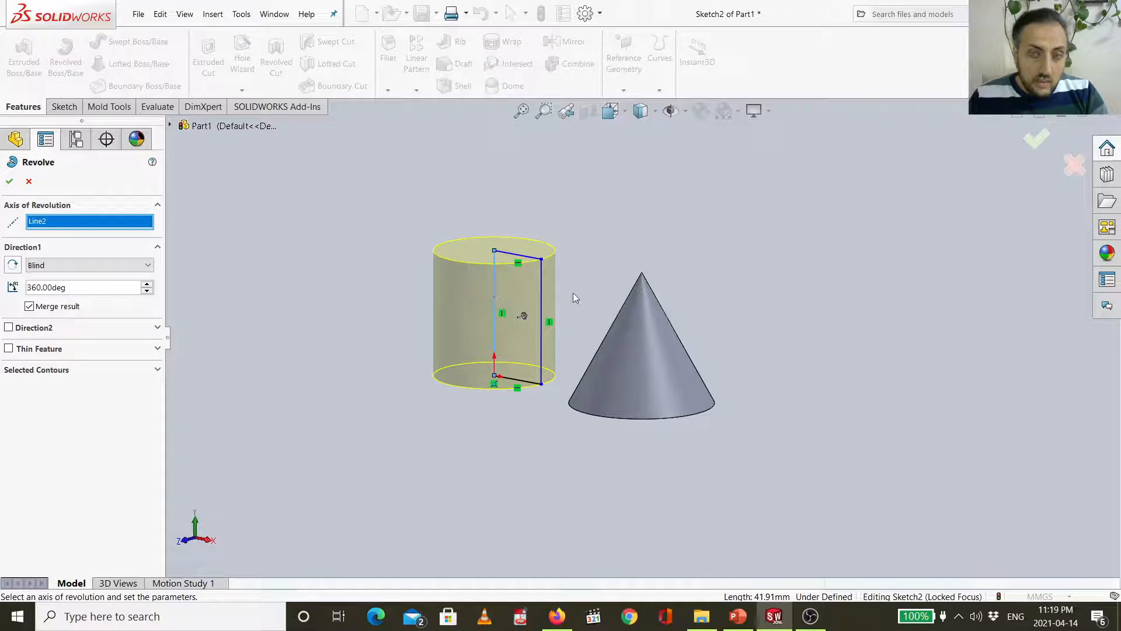
{"action": "middle_click_drag", "start_coordinate": [601, 257], "coordinate": [607, 264]}
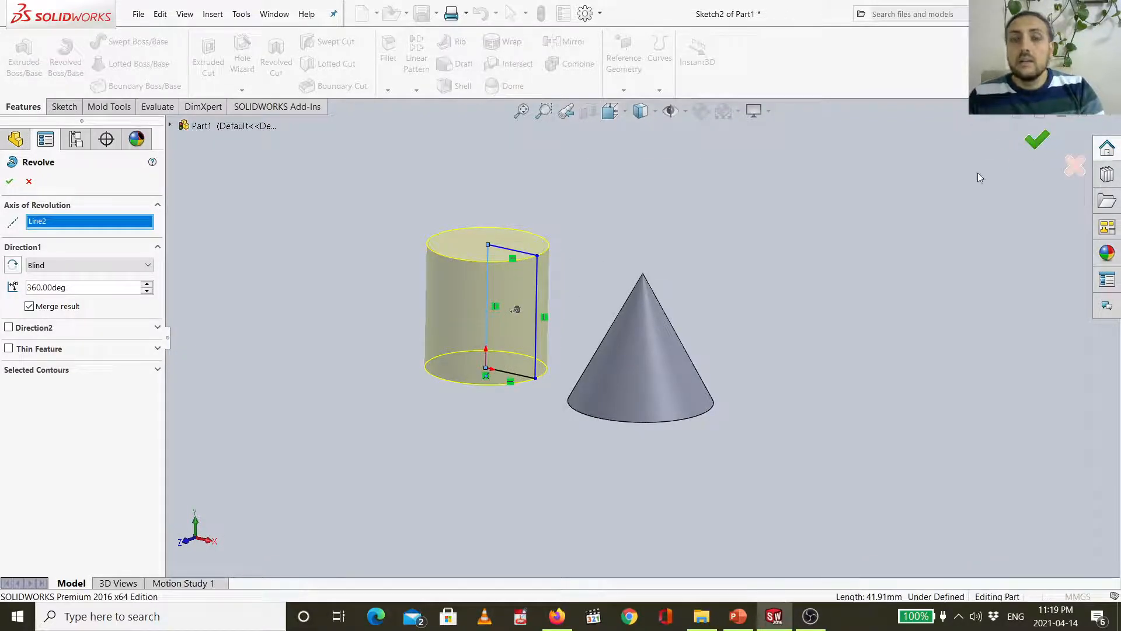
{"action": "key", "text": "Return"}
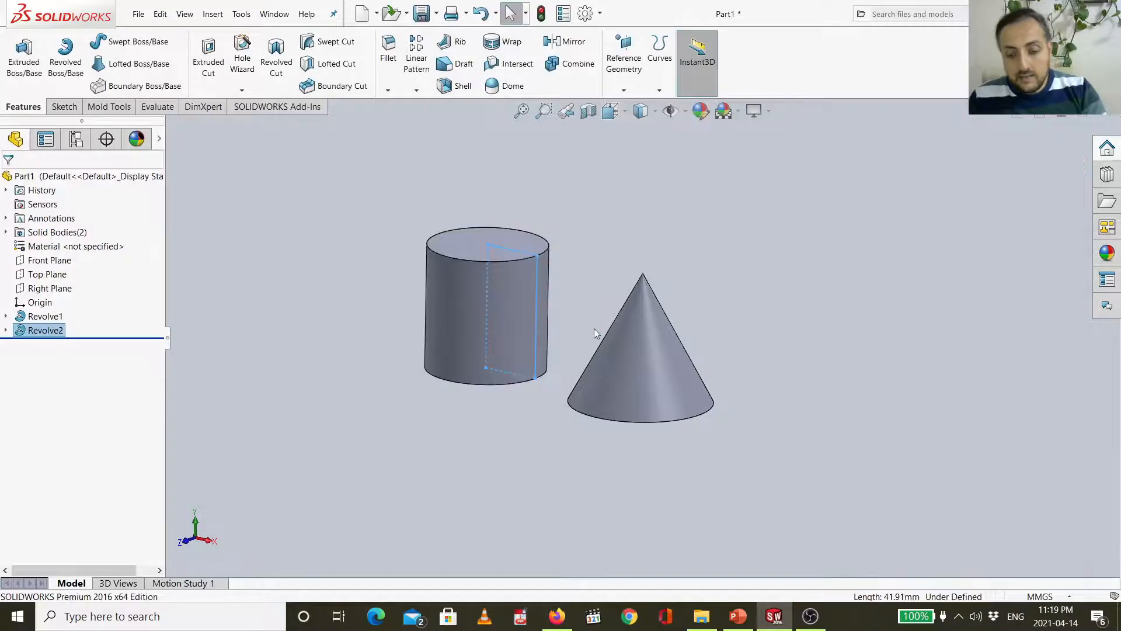
- Examine which sketch belongs to the cone's revolve feature and which to the cylinder's
{"action": "key", "text": "ctrl+1"}
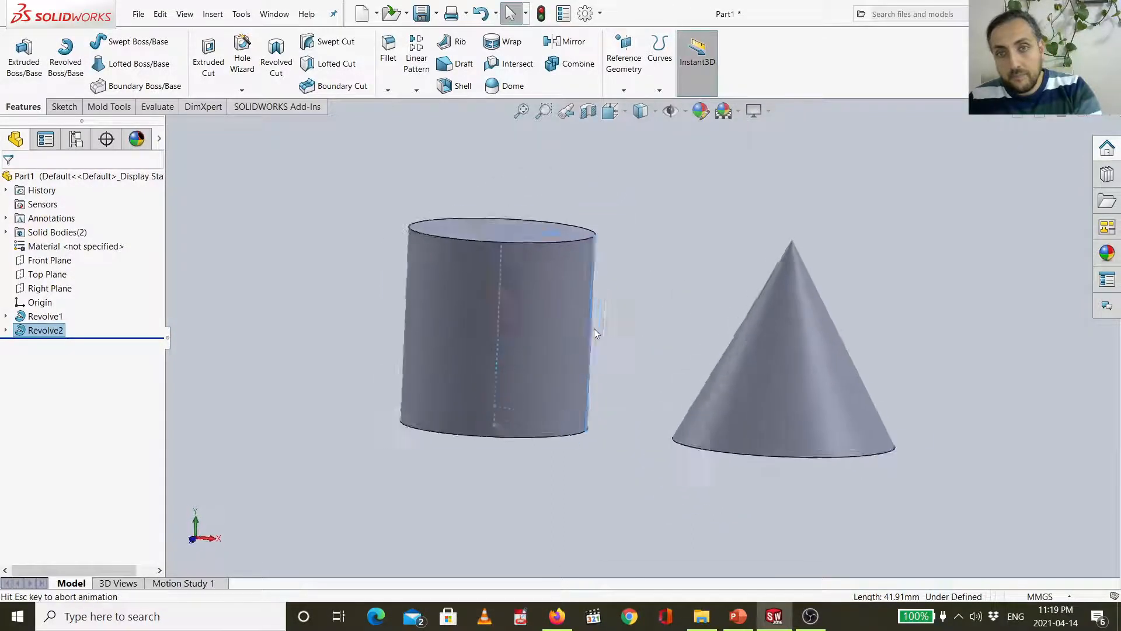
{"action": "key", "text": "ctrl+7"}
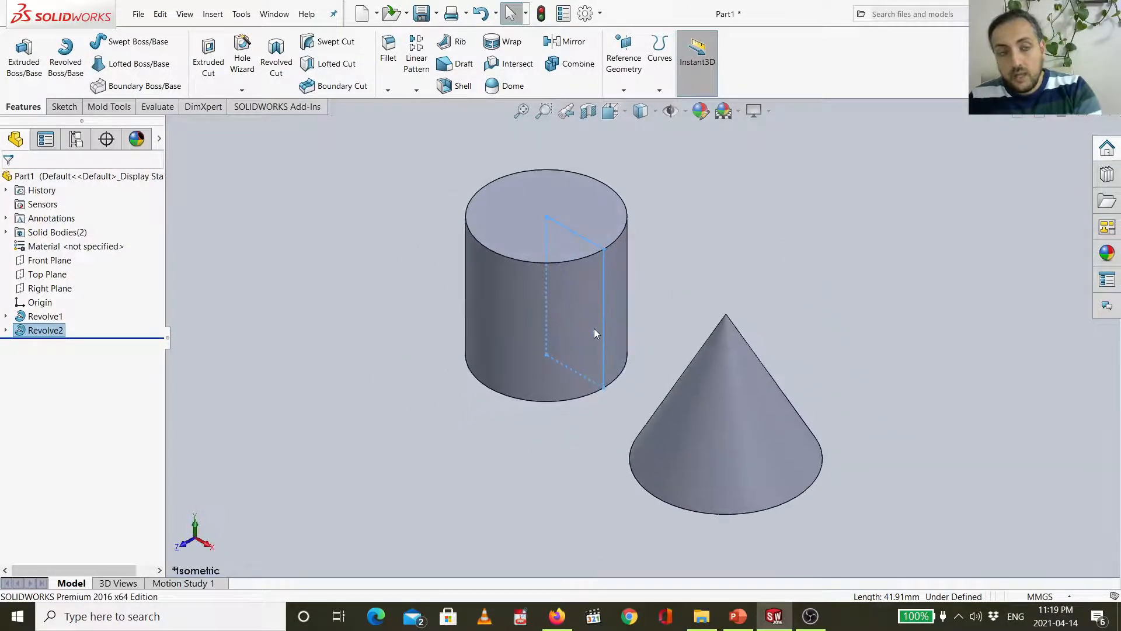
{"action": "left_click", "coordinate": [5, 317]}
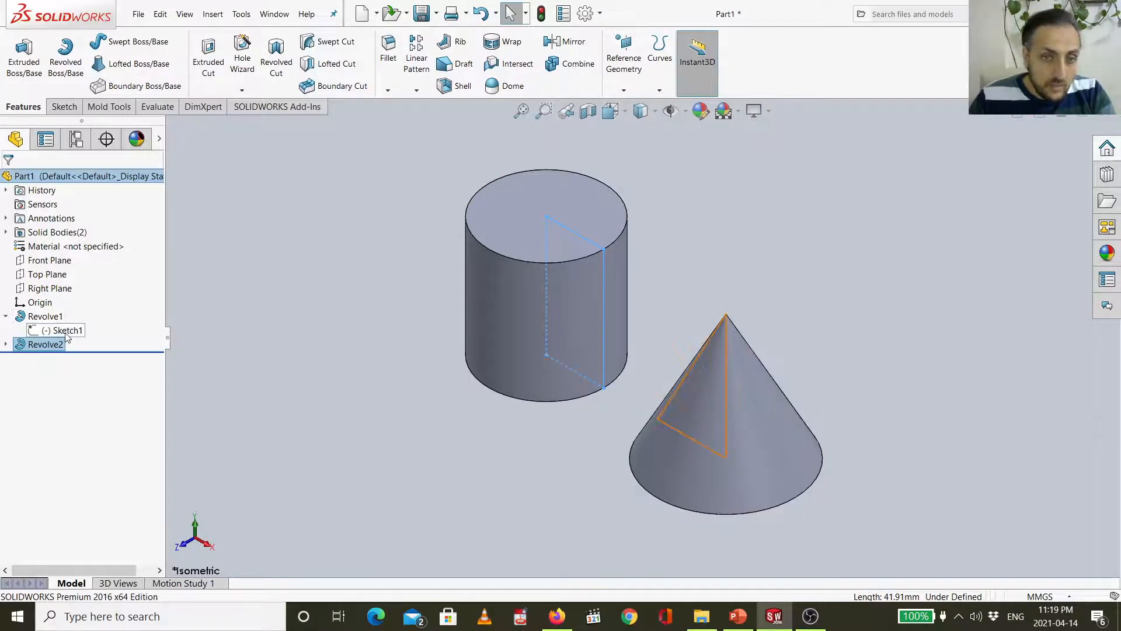
{"action": "left_click", "coordinate": [6, 317]}
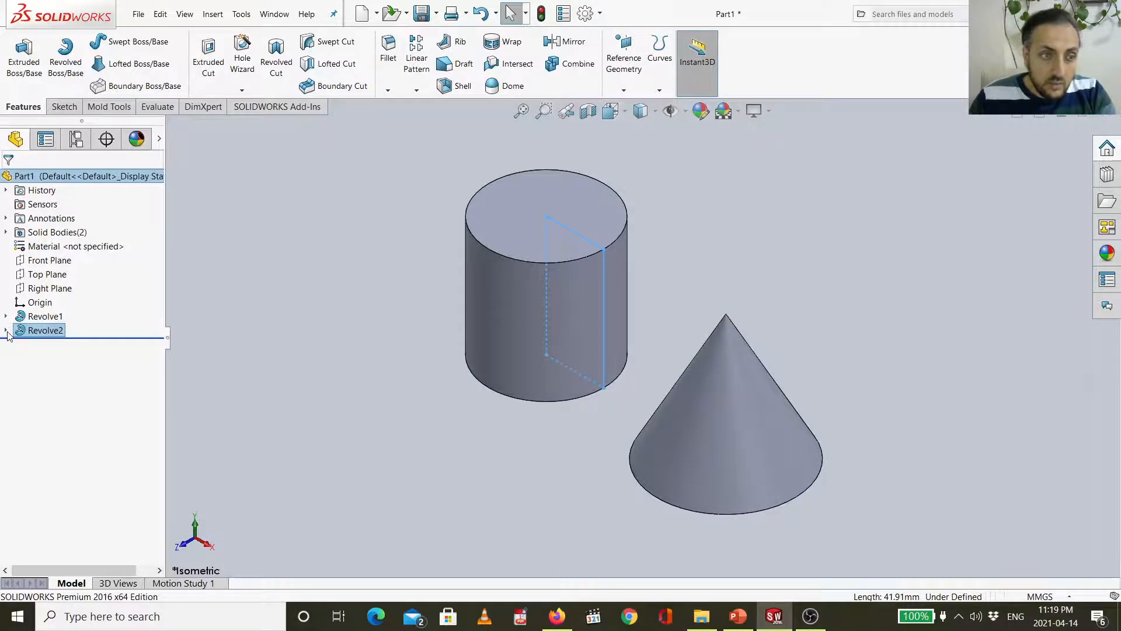
{"action": "left_click", "coordinate": [6, 332]}
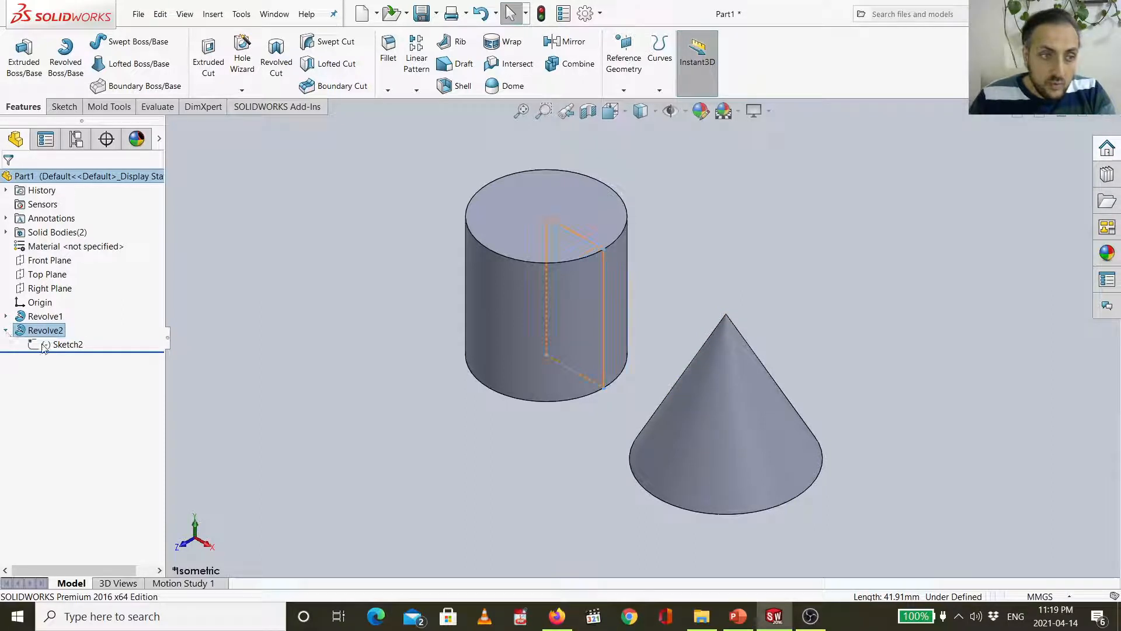
{"action": "left_click", "coordinate": [6, 331]}
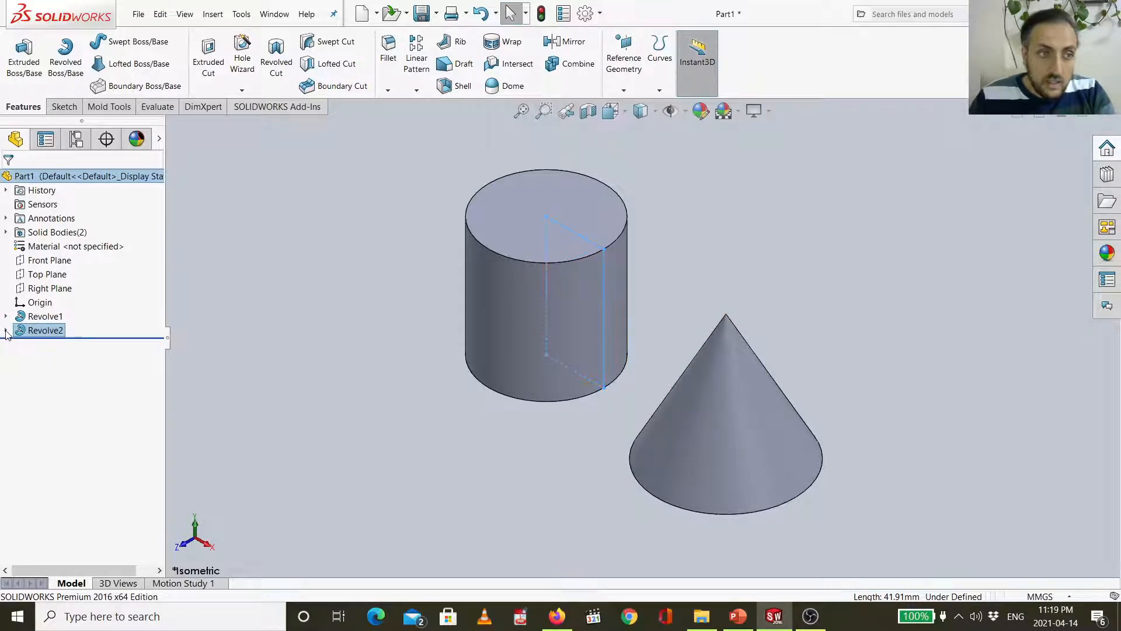
- Sketch a circle of about 18 mm radius on the Front Plane, centred about 74 mm left of the origin and level with it
{"action": "left_click", "coordinate": [37, 264]}
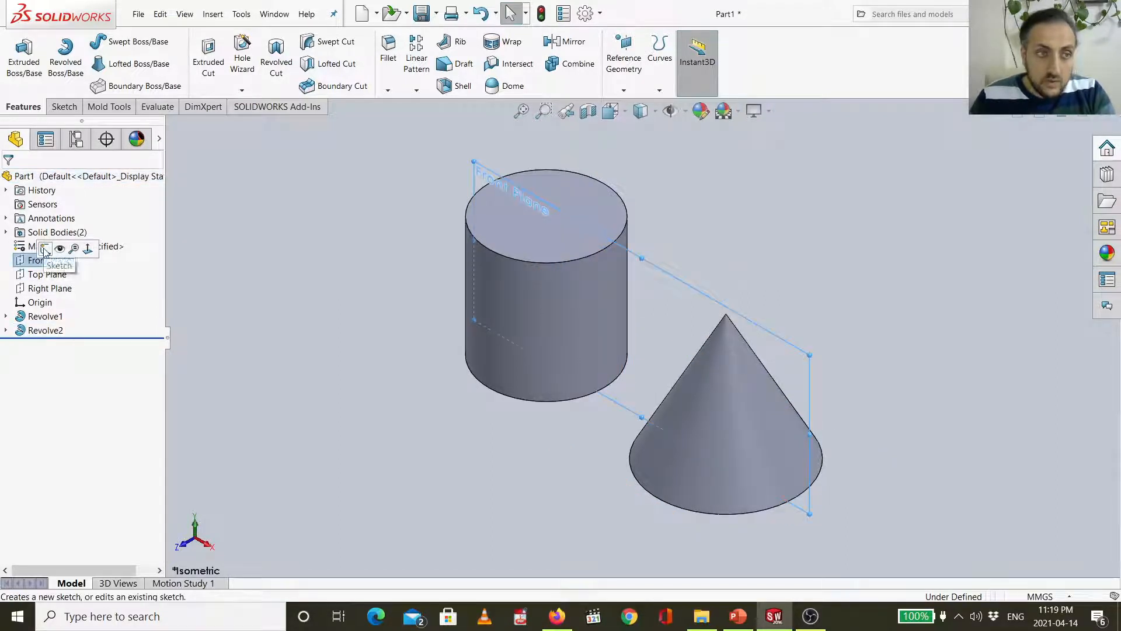
{"action": "left_click", "coordinate": [45, 250]}
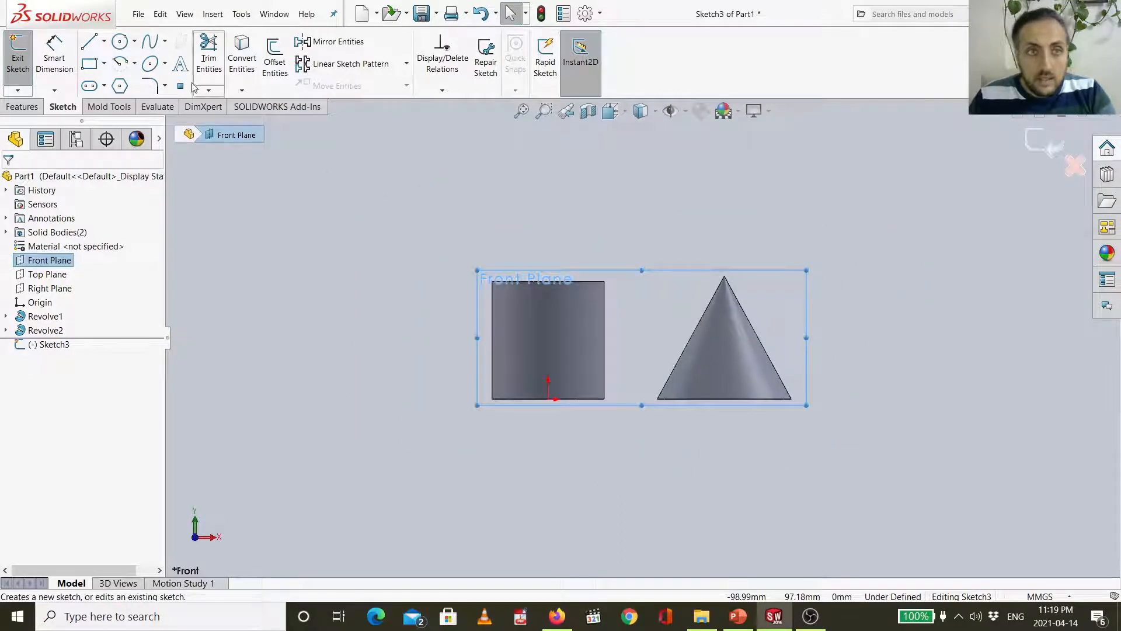
{"action": "left_click", "coordinate": [129, 44]}
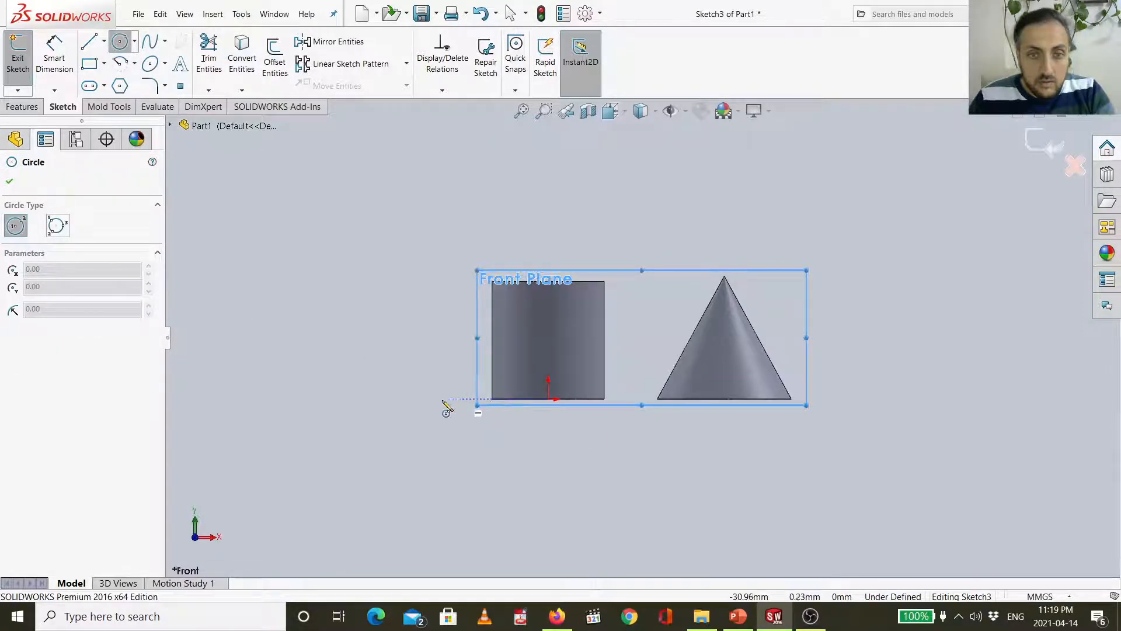
{"action": "left_click", "coordinate": [339, 400]}
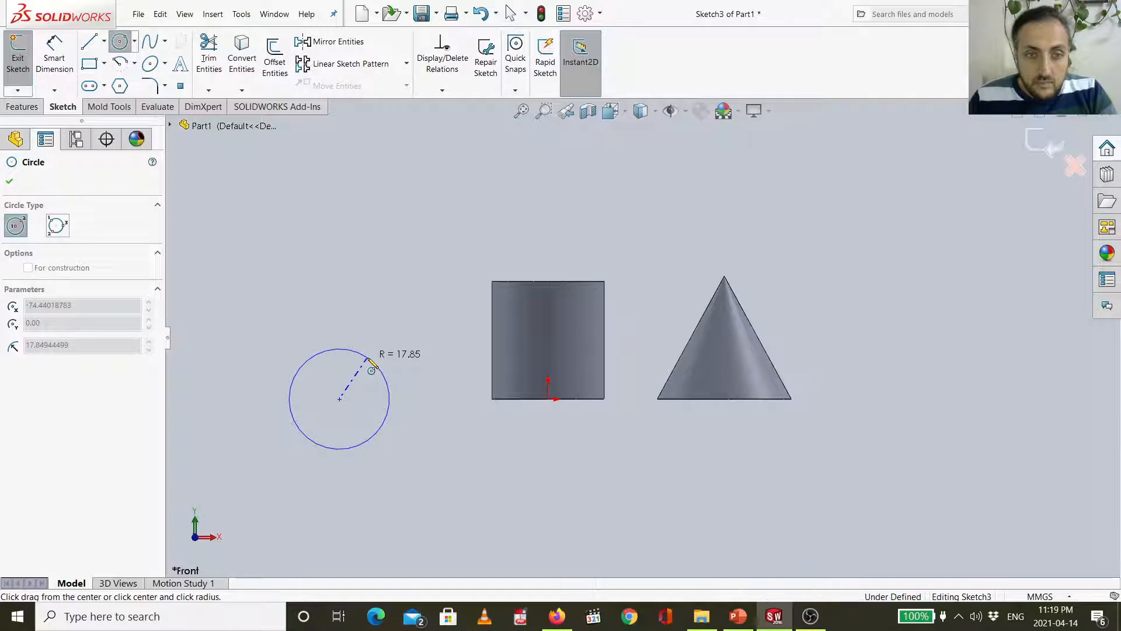
{"action": "left_click", "coordinate": [371, 366]}
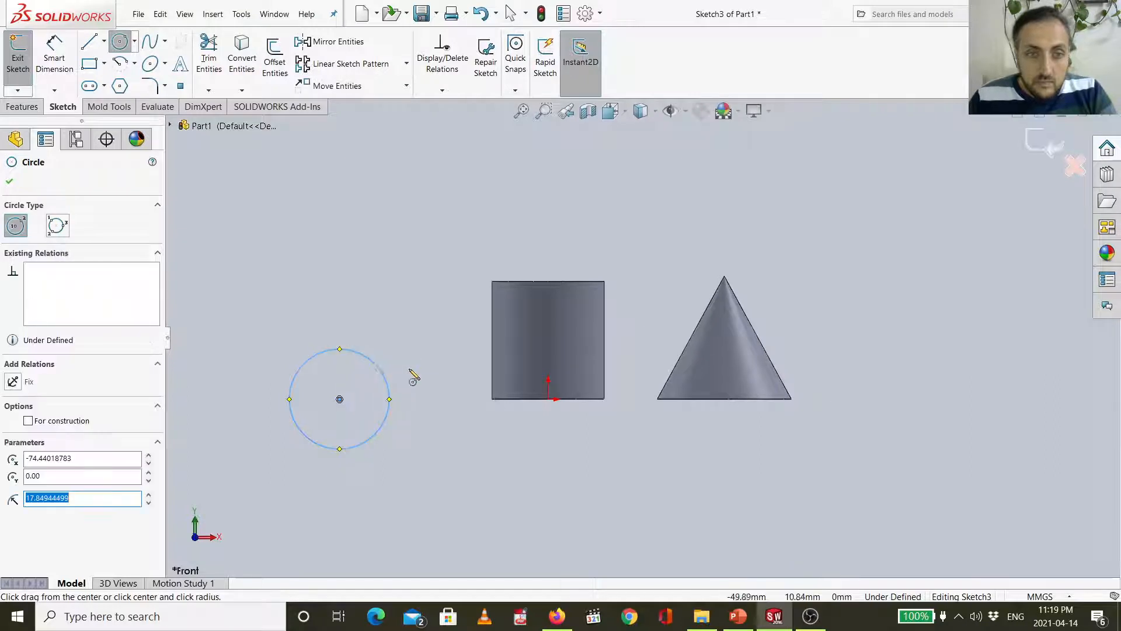
- Draw a vertical line through the circle's centre from its top quadrant point to its bottom one
{"action": "left_click", "coordinate": [90, 51]}
{"action": "left_click", "coordinate": [339, 349]}
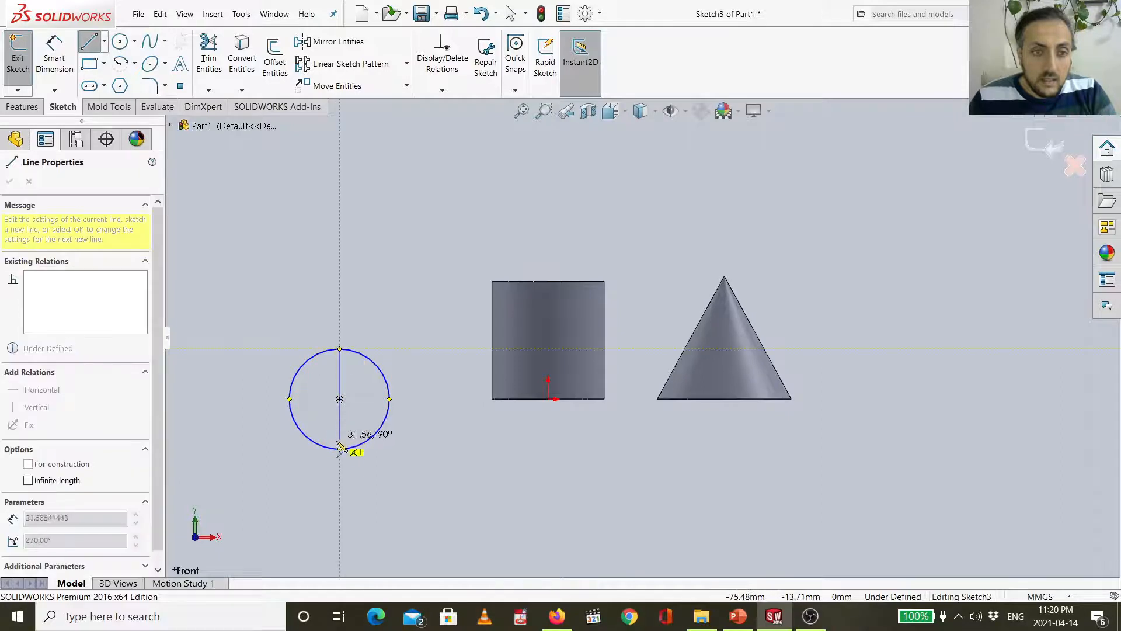
{"action": "left_click", "coordinate": [343, 447]}
{"action": "key", "text": "Escape"}
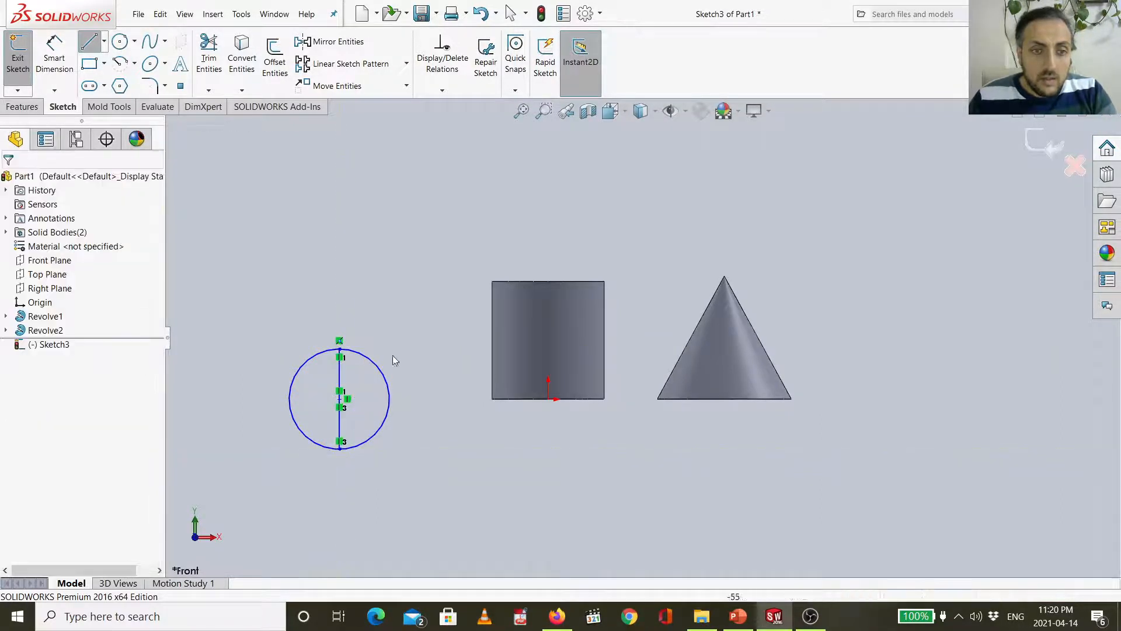
- Power trim the half of the circle facing the cylinder, leaving a closed semicircle
{"action": "left_click", "coordinate": [206, 64]}
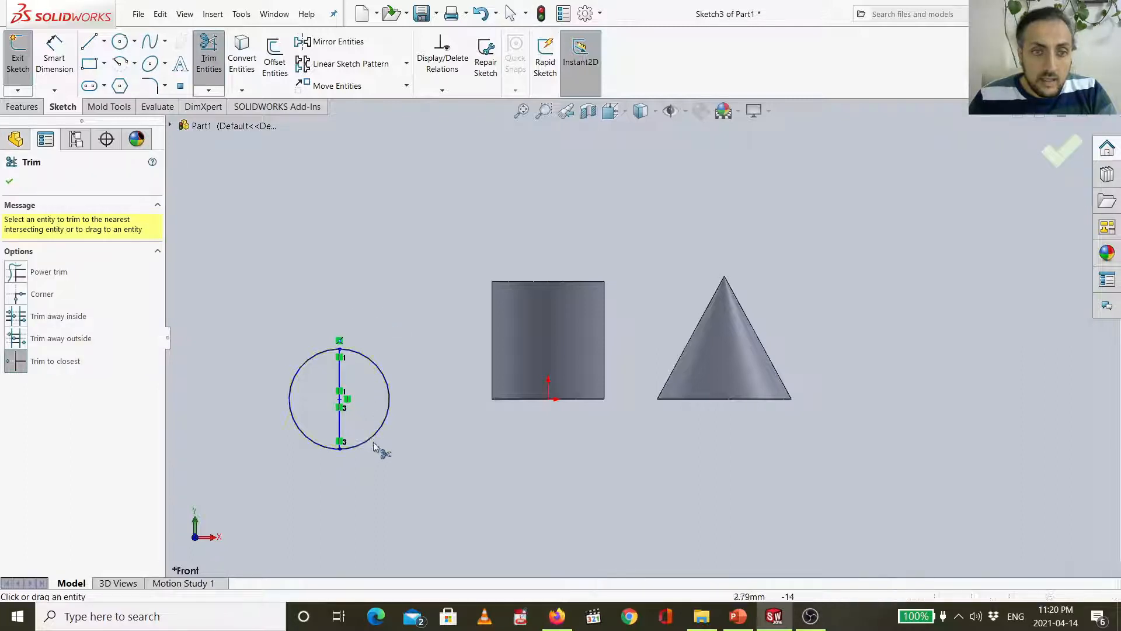
{"action": "left_click", "coordinate": [22, 276]}
{"action": "left_click_drag", "start_coordinate": [371, 362], "coordinate": [366, 431]}
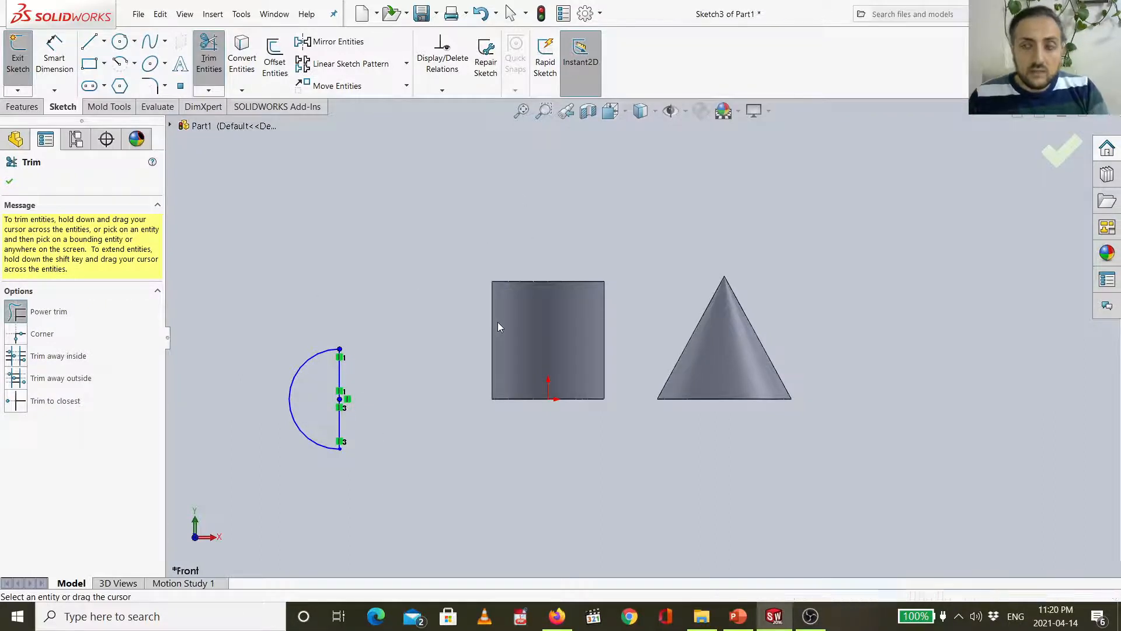
- Revolve the semicircle 360 degrees about its straight vertical line to create a sphere
{"action": "left_click", "coordinate": [22, 107]}
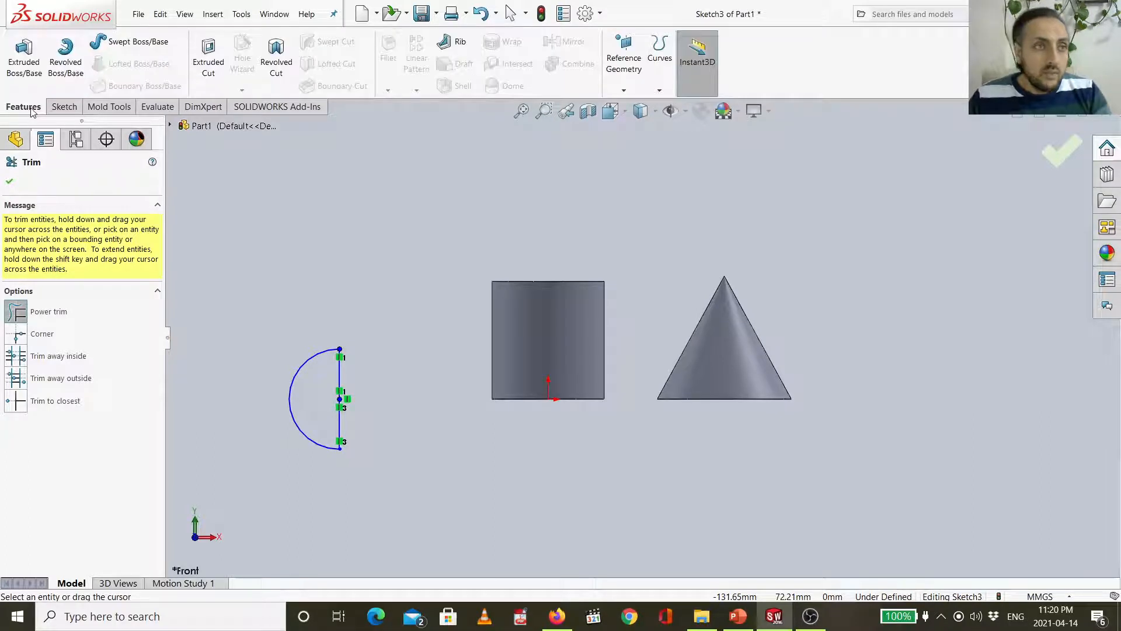
{"action": "left_click", "coordinate": [66, 73]}
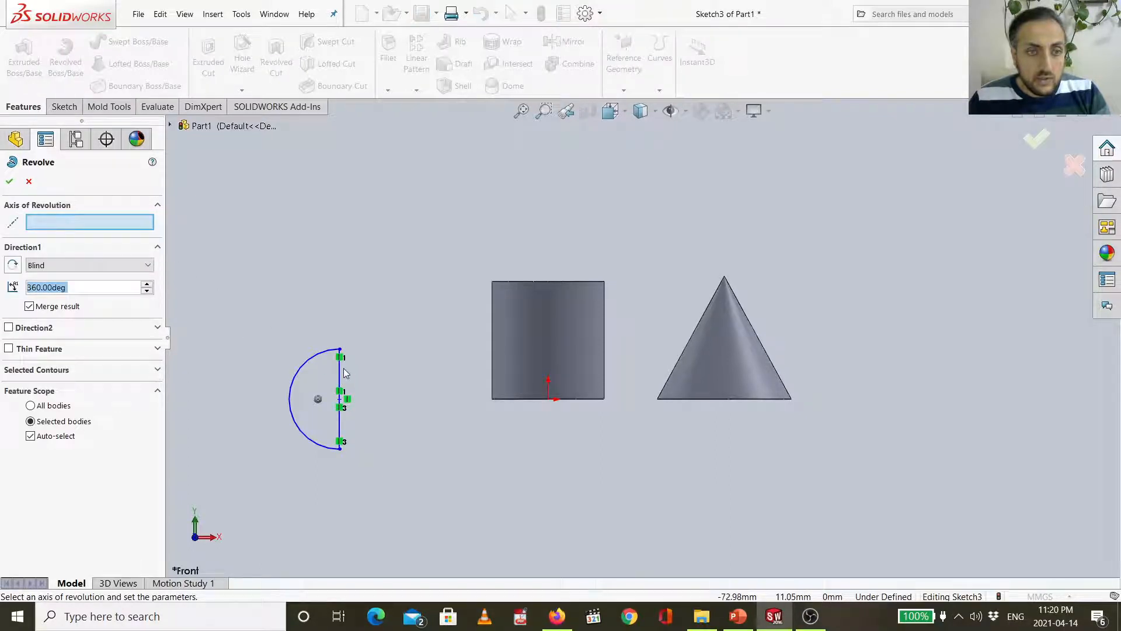
{"action": "left_click", "coordinate": [340, 374]}
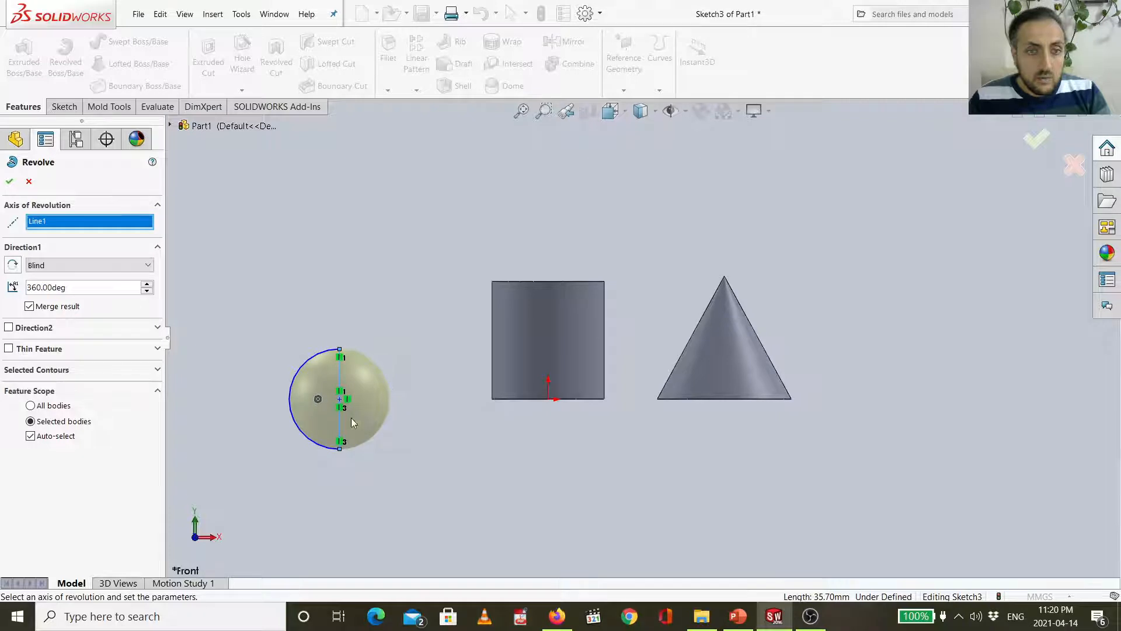
{"action": "middle_click_drag", "start_coordinate": [415, 328], "coordinate": [400, 388]}
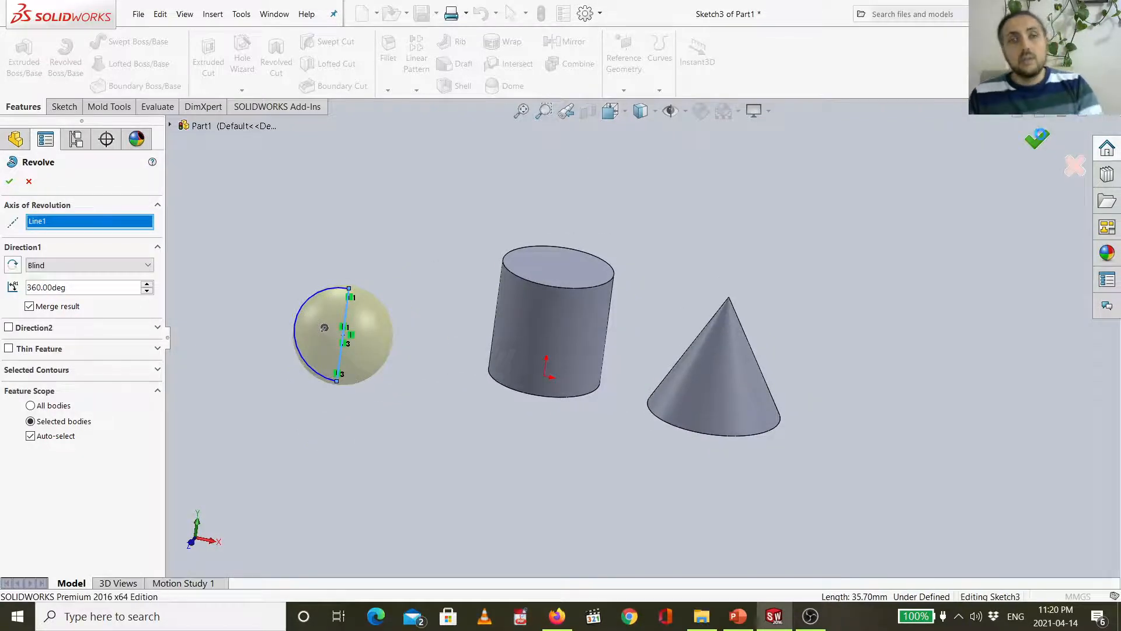
{"action": "key", "text": "Return"}
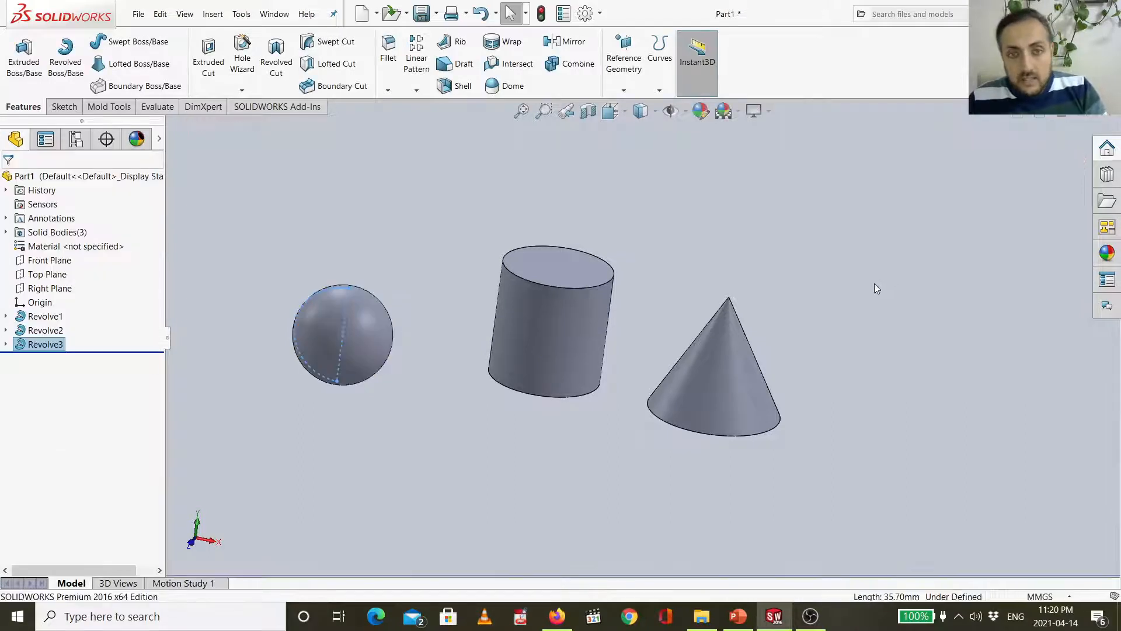
- Inspect the sphere, cylinder and cone in the isometric, front and right views, returning to isometric
{"action": "key", "text": "ctrl+7"}
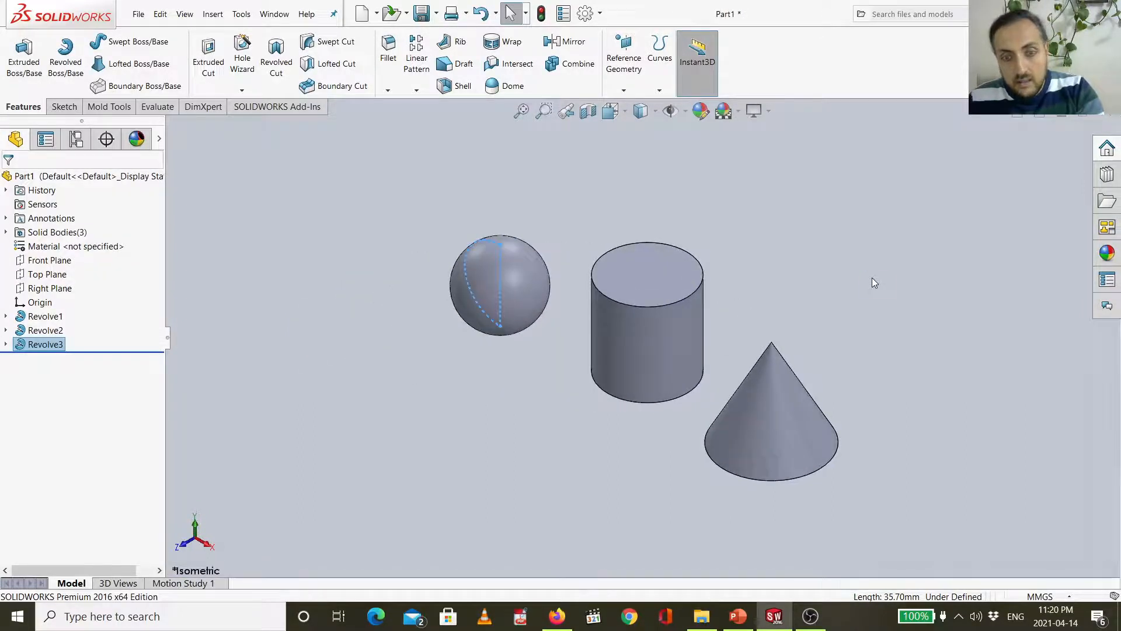
{"action": "key", "text": "ctrl+1"}
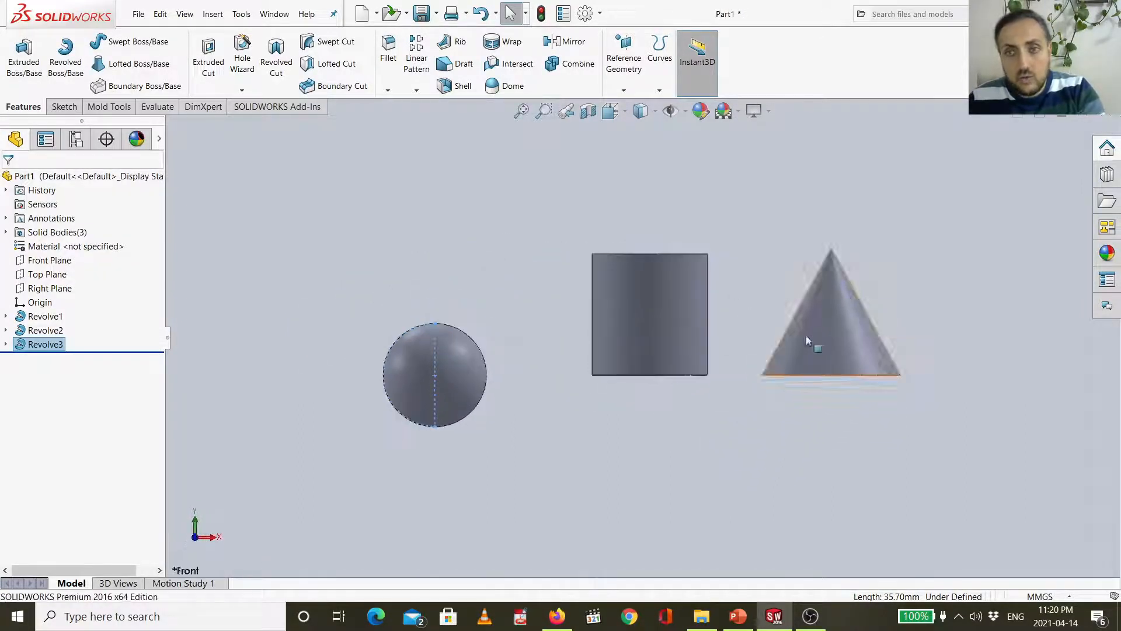
{"action": "key", "text": "ctrl+4"}
{"action": "key", "text": "ctrl+7"}
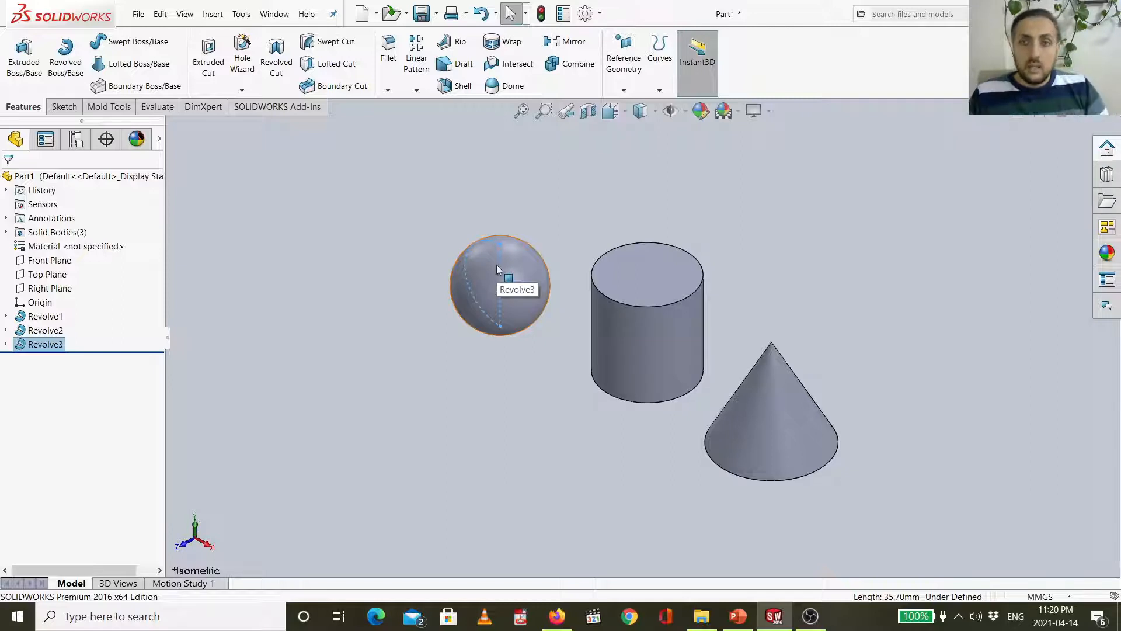
- Close the part without saving its changes
{"action": "left_click", "coordinate": [1110, 119]}
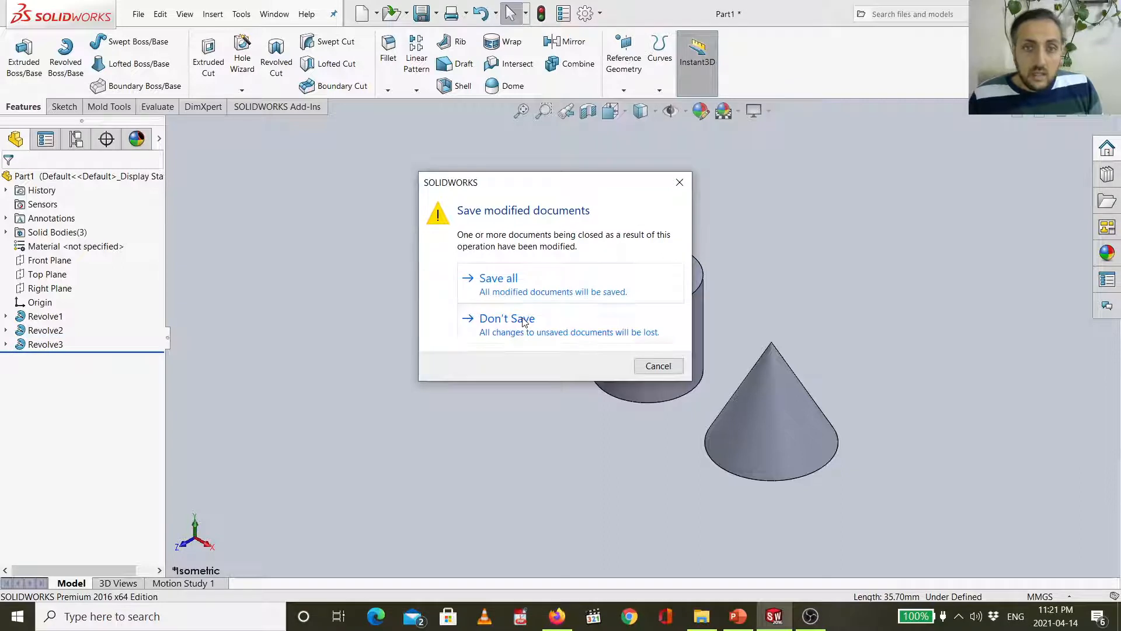
{"action": "left_click", "coordinate": [507, 319]}
- Create a new part document and start a sketch on its Front Plane
{"action": "left_click", "coordinate": [137, 14]}
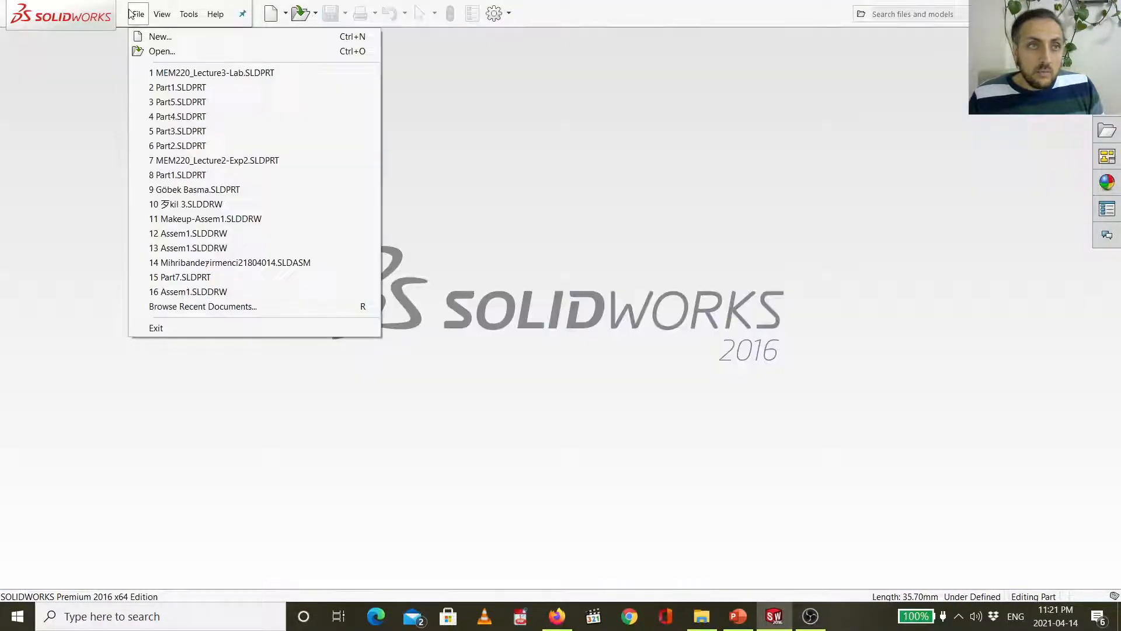
{"action": "left_click", "coordinate": [157, 38]}
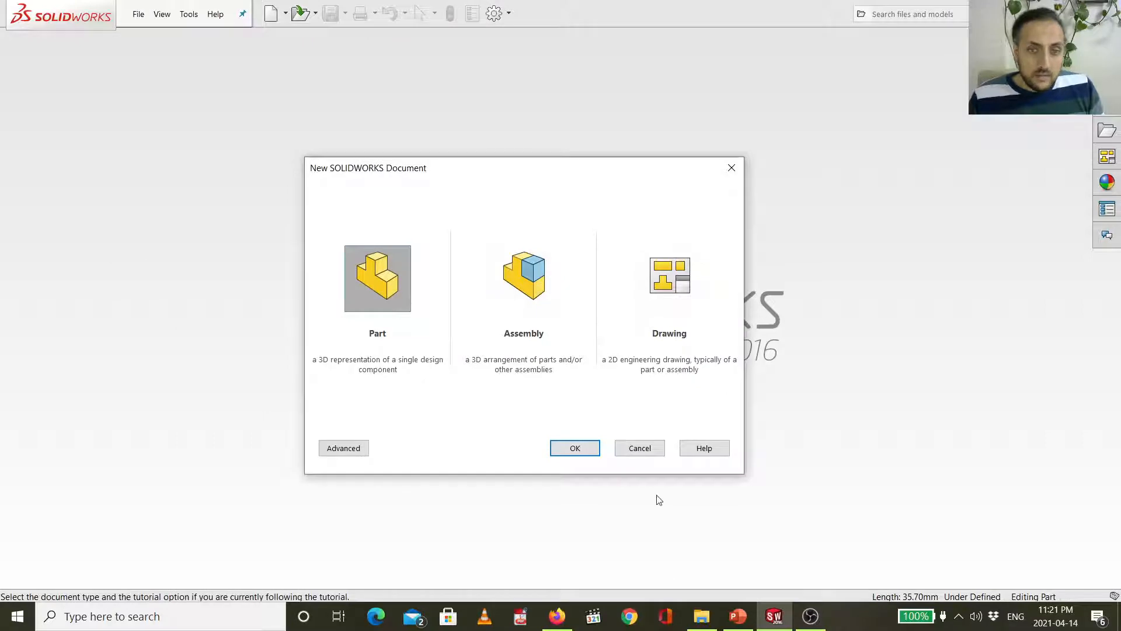
{"action": "left_click", "coordinate": [586, 452]}
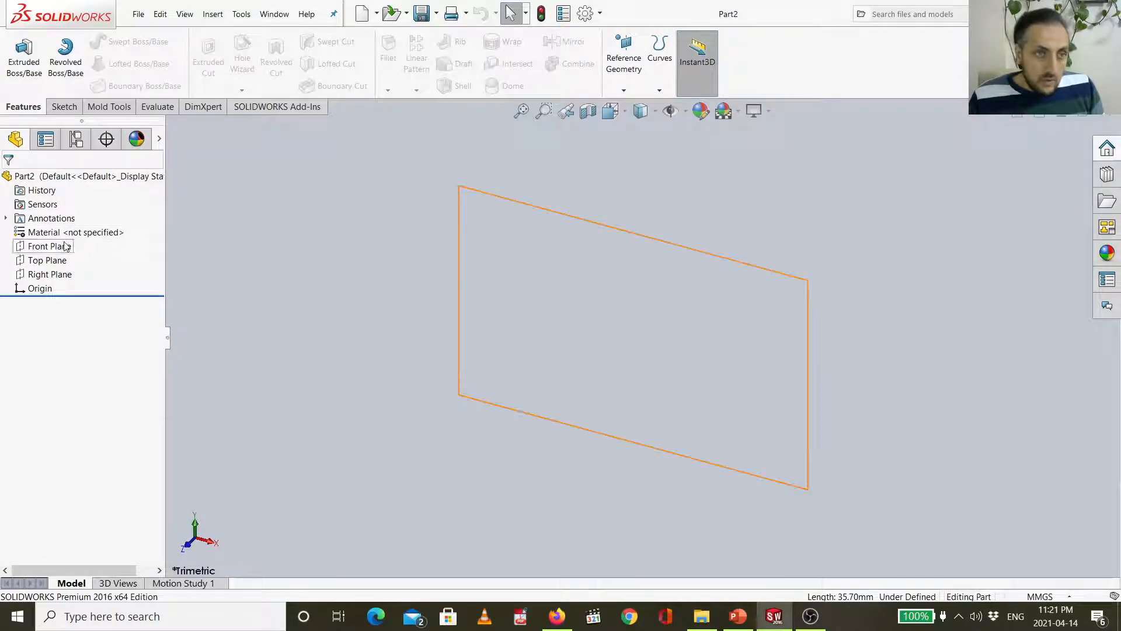
{"action": "left_click", "coordinate": [52, 250]}
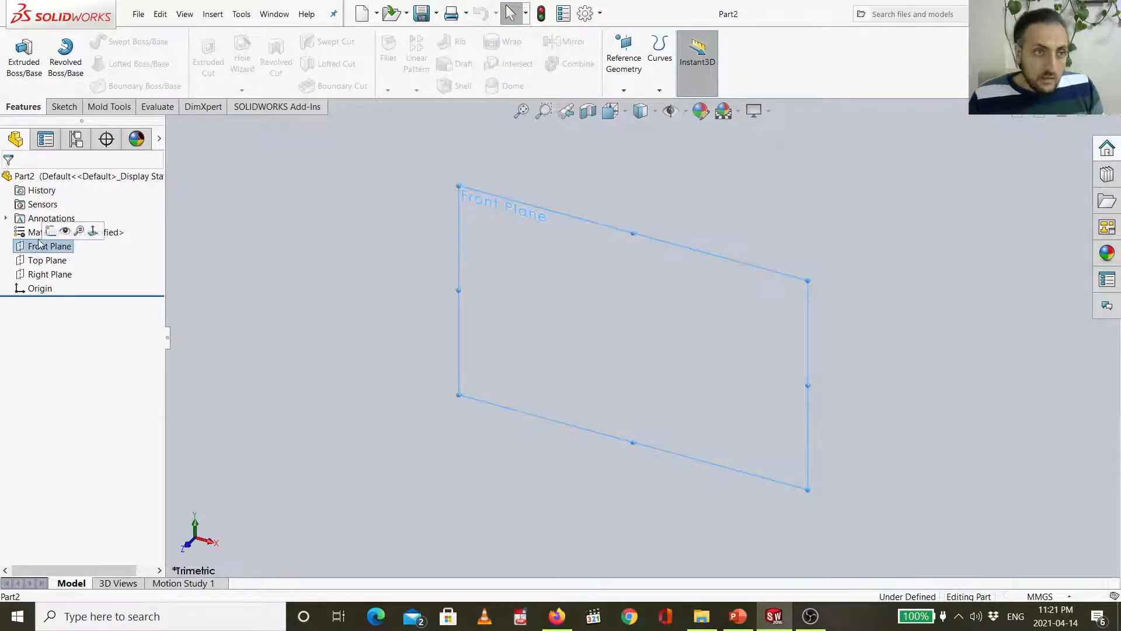
{"action": "left_click", "coordinate": [51, 233]}
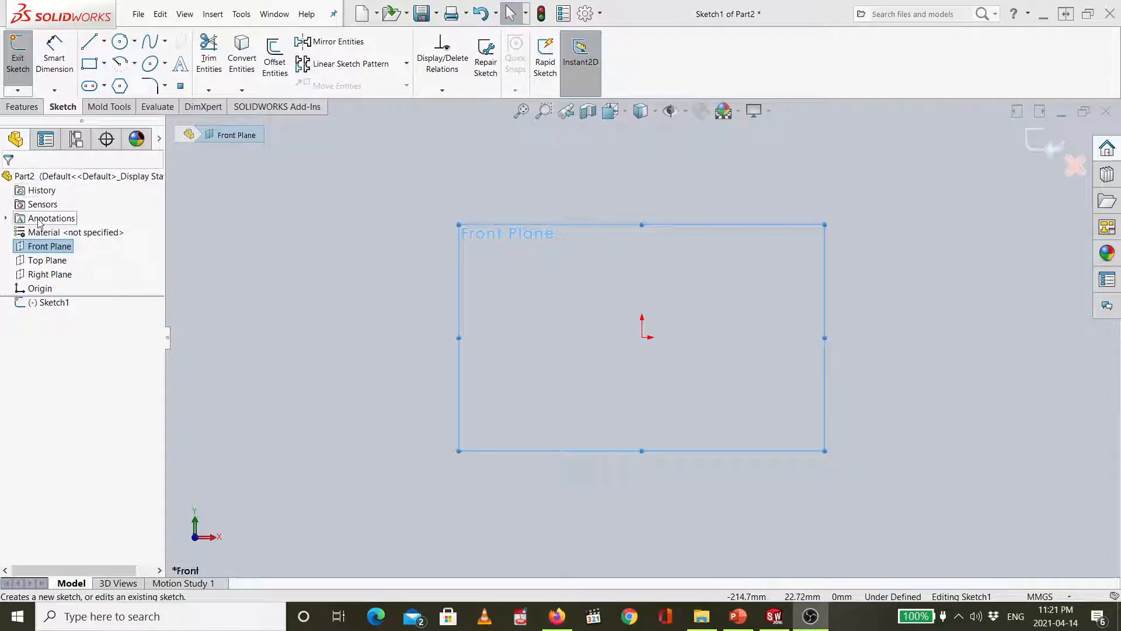
{"action": "left_click", "coordinate": [87, 45]}
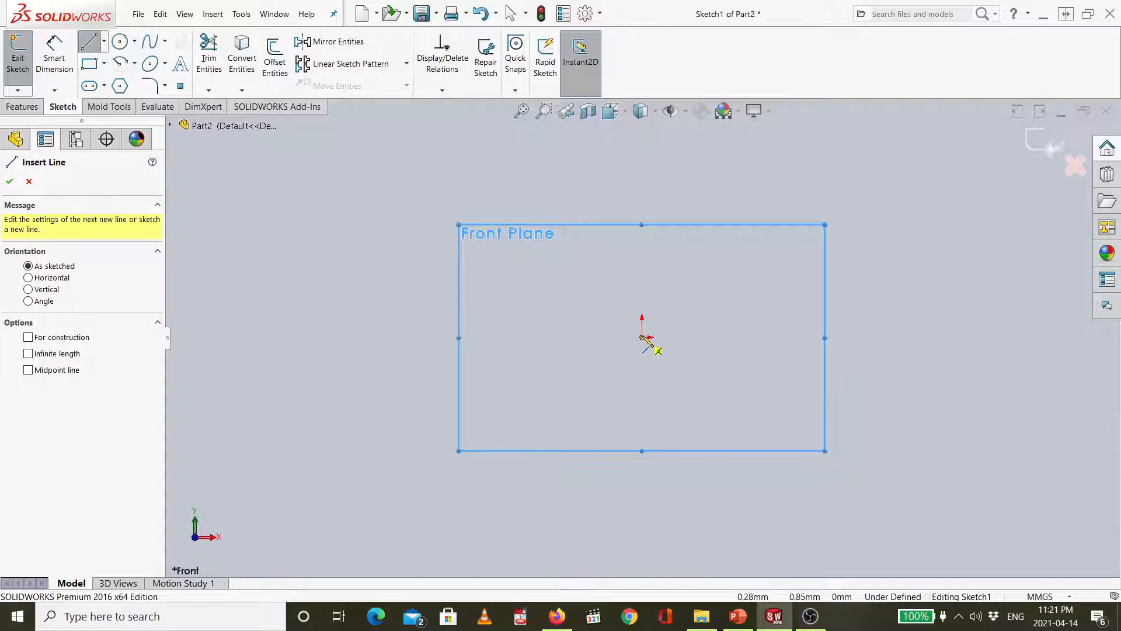
{"action": "left_click_drag", "start_coordinate": [641, 348], "coordinate": [637, 360]}
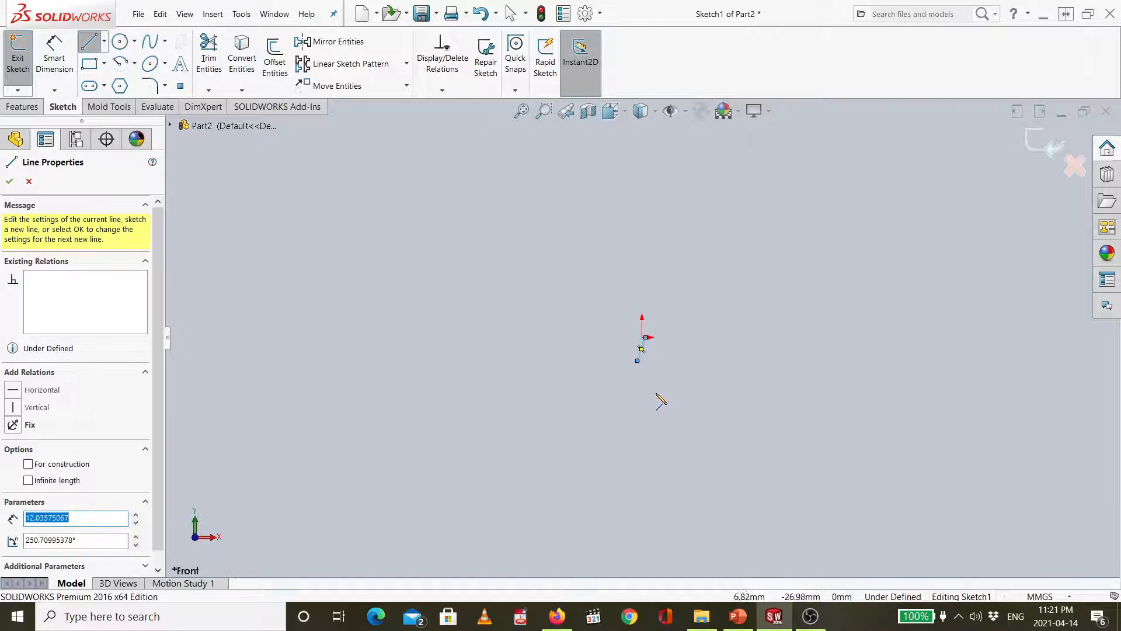
{"action": "key", "text": "ctrl+z"}
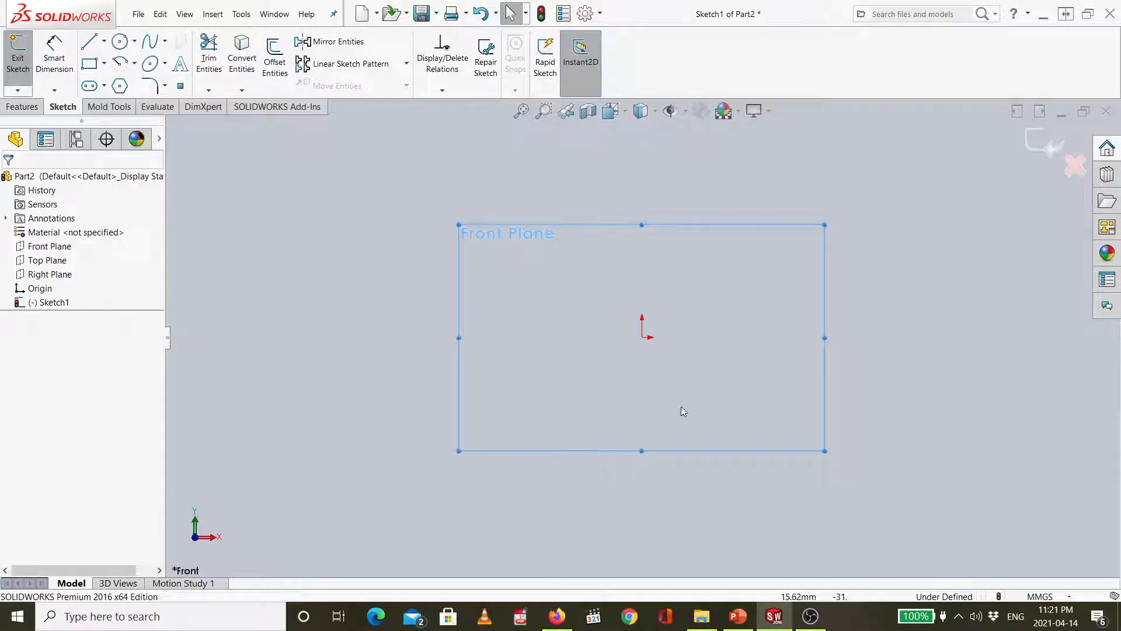
- Choose MMGS (millimeter, gram, second) as the document unit system
{"action": "left_click", "coordinate": [1041, 596]}
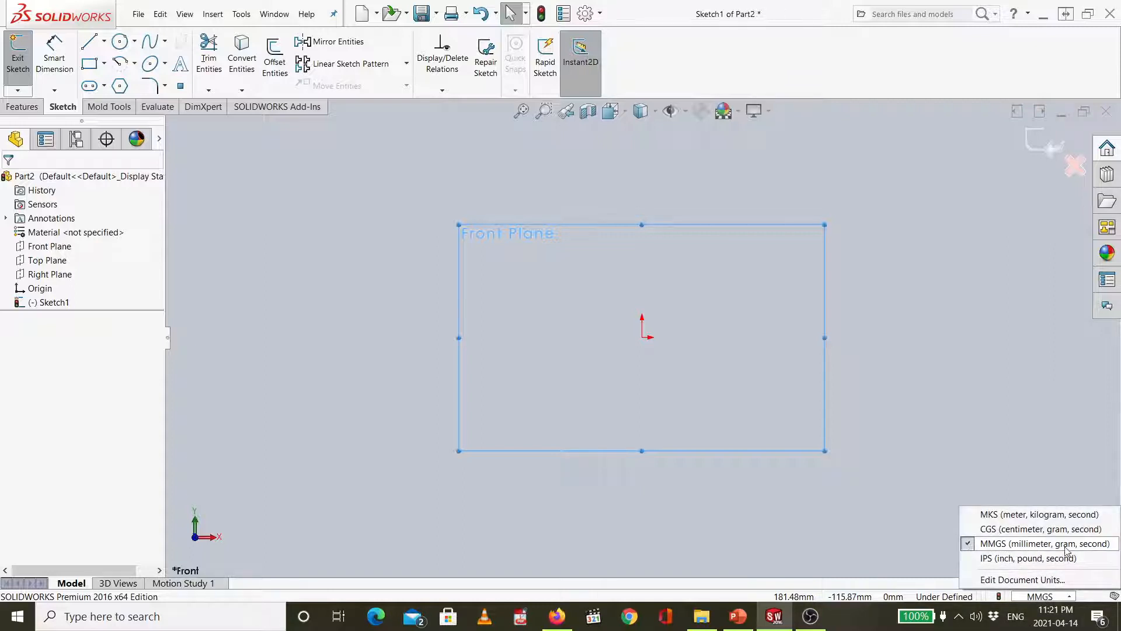
{"action": "left_click", "coordinate": [992, 544]}
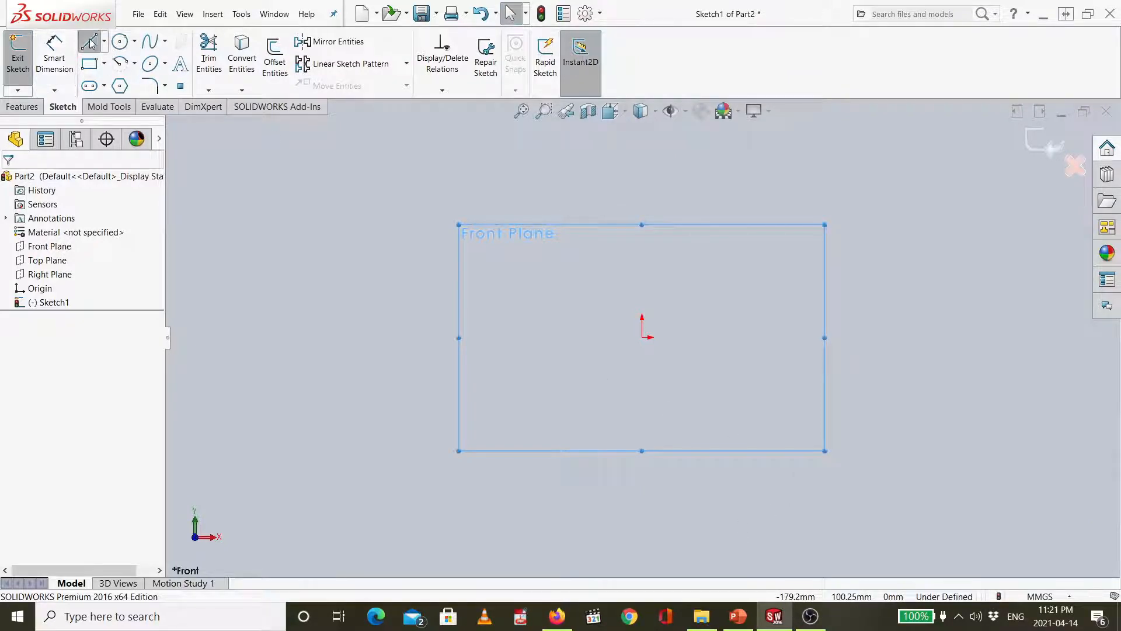
- Draw connected lines from the origin: about 143 mm horizontally to the right, 50 mm up and 27 mm back left
{"action": "left_click", "coordinate": [642, 337]}
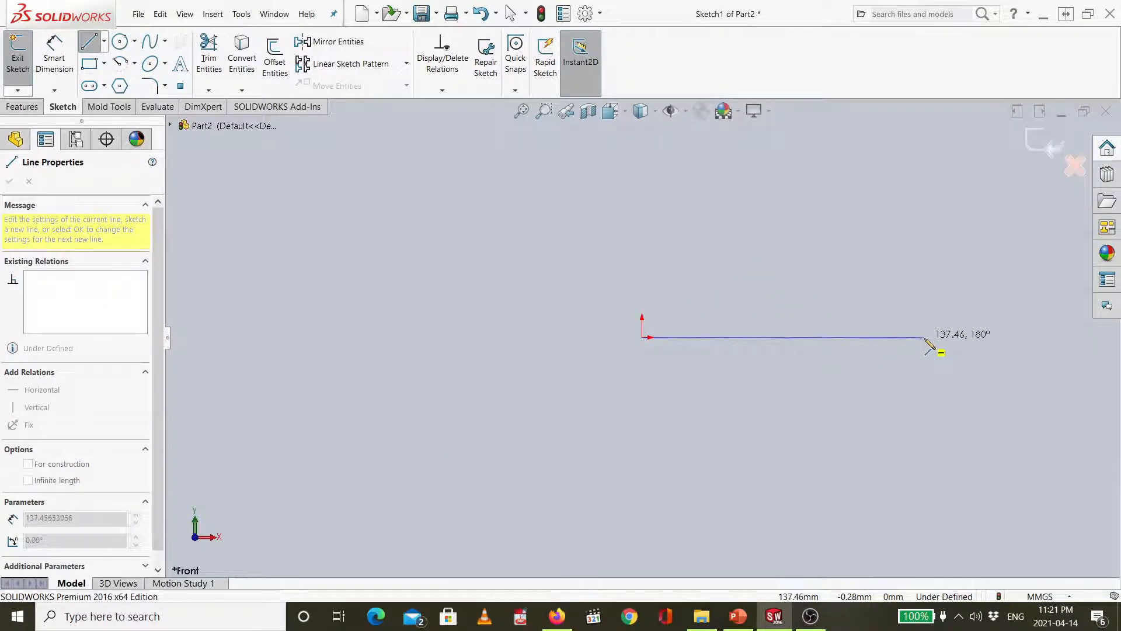
{"action": "left_click", "coordinate": [937, 339]}
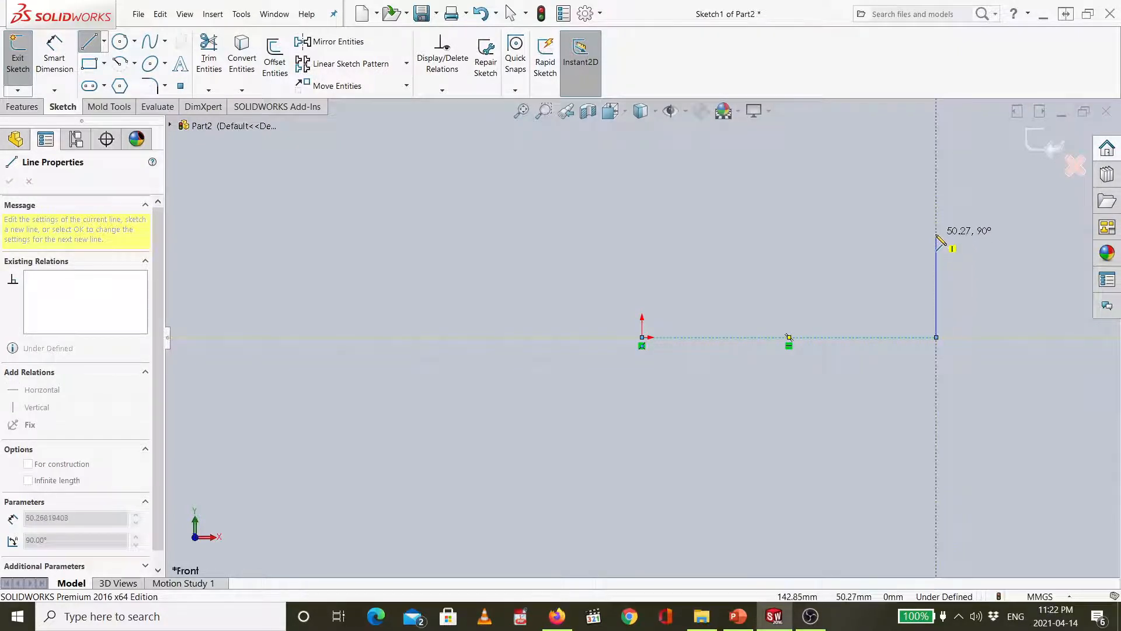
{"action": "left_click", "coordinate": [936, 234]}
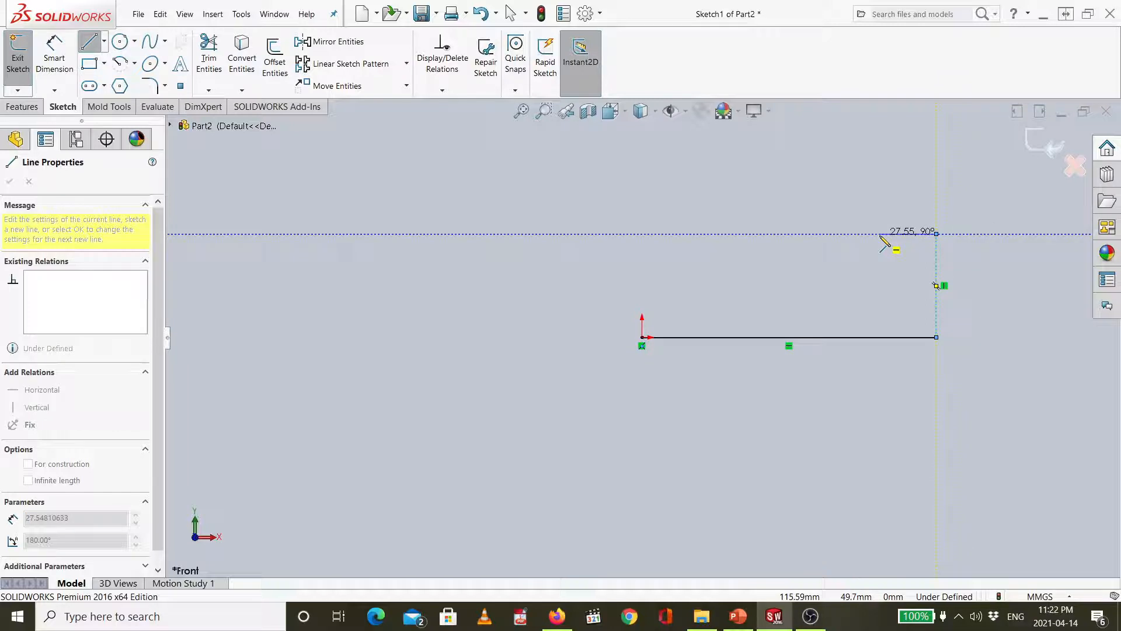
{"action": "left_click", "coordinate": [880, 234]}
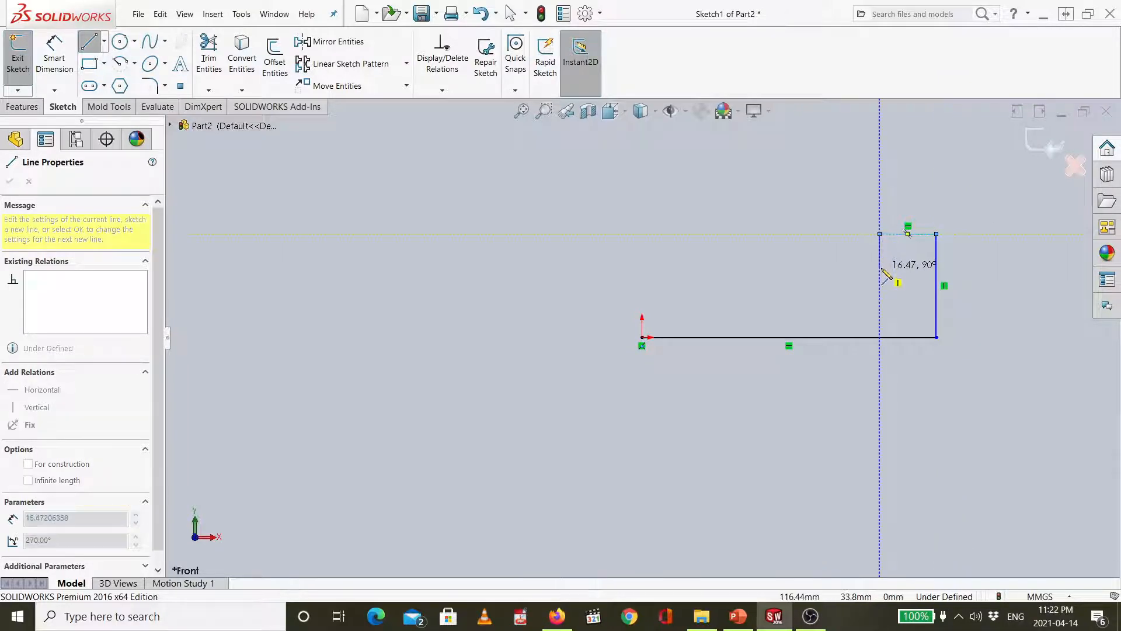
- Continue the profile with a rectangular notch about 18 mm deep and 22 mm wide, and extend the top edge about 63 mm left
{"action": "left_click", "coordinate": [880, 269]}
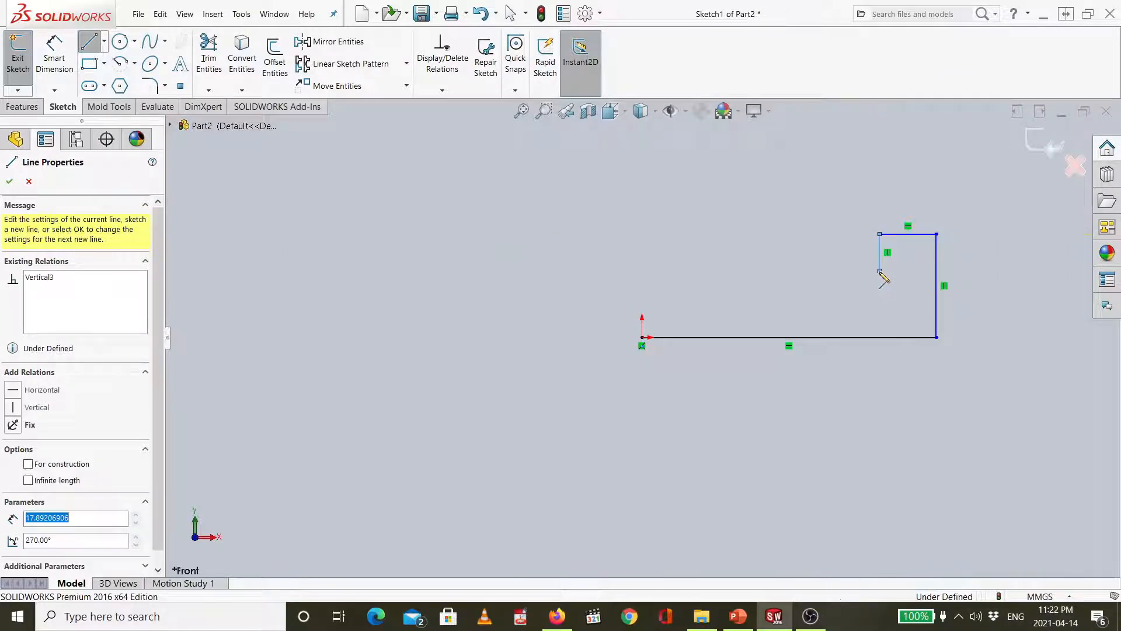
{"action": "left_click", "coordinate": [835, 270]}
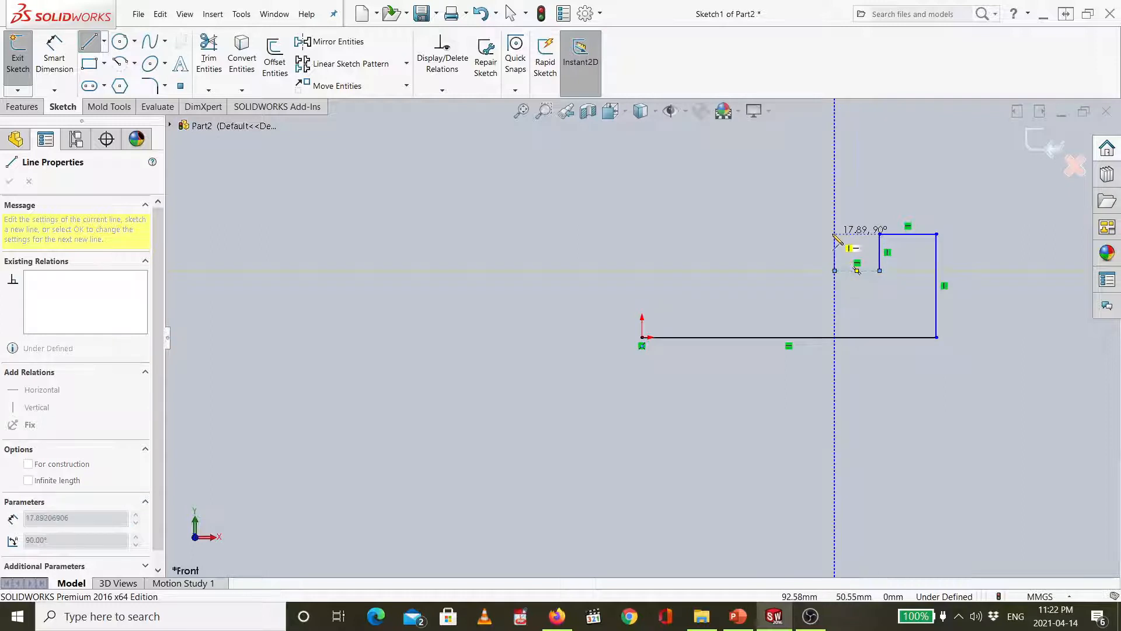
{"action": "left_click", "coordinate": [834, 234]}
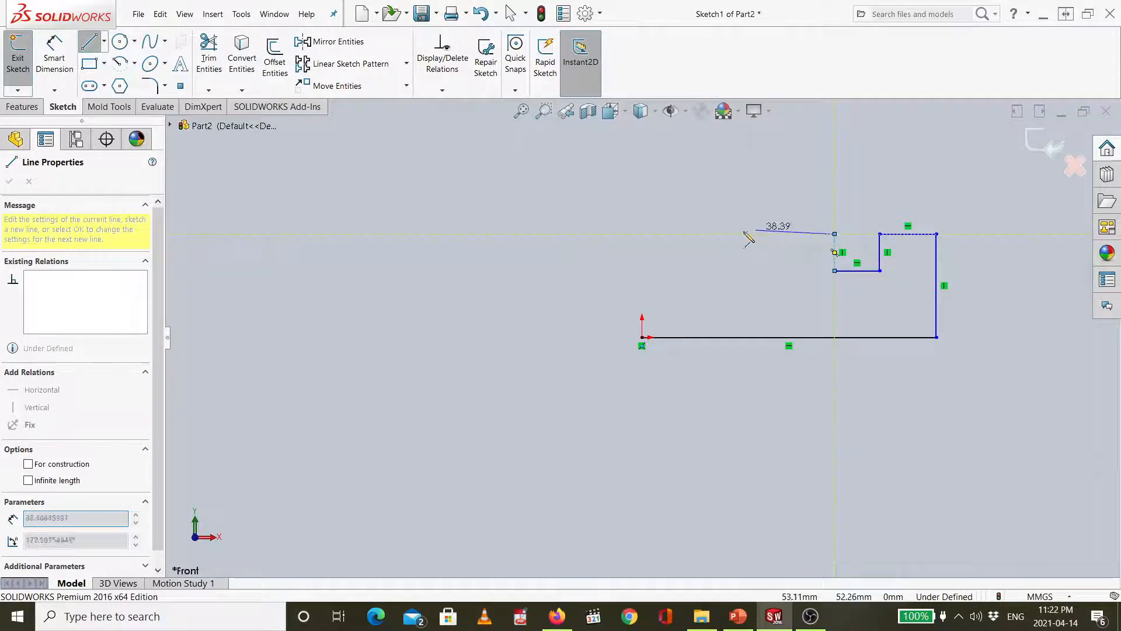
{"action": "left_click", "coordinate": [704, 235]}
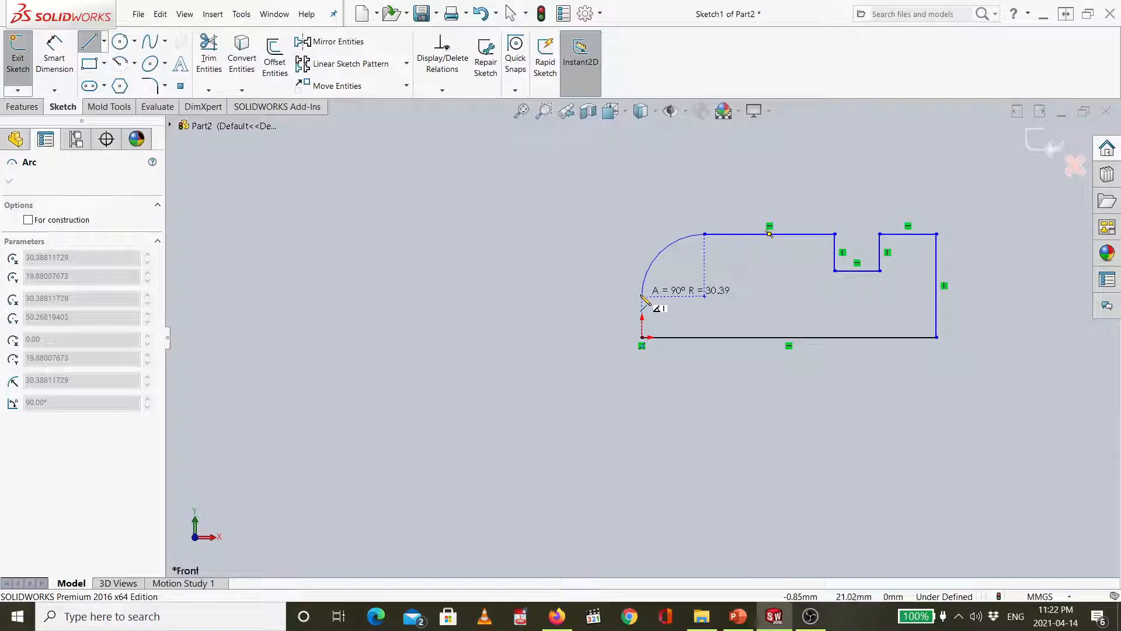
- Close the profile with a 90-degree tangent arc of about 30 mm radius and a vertical line about 20 mm down to the origin
{"action": "double_click", "coordinate": [643, 296]}
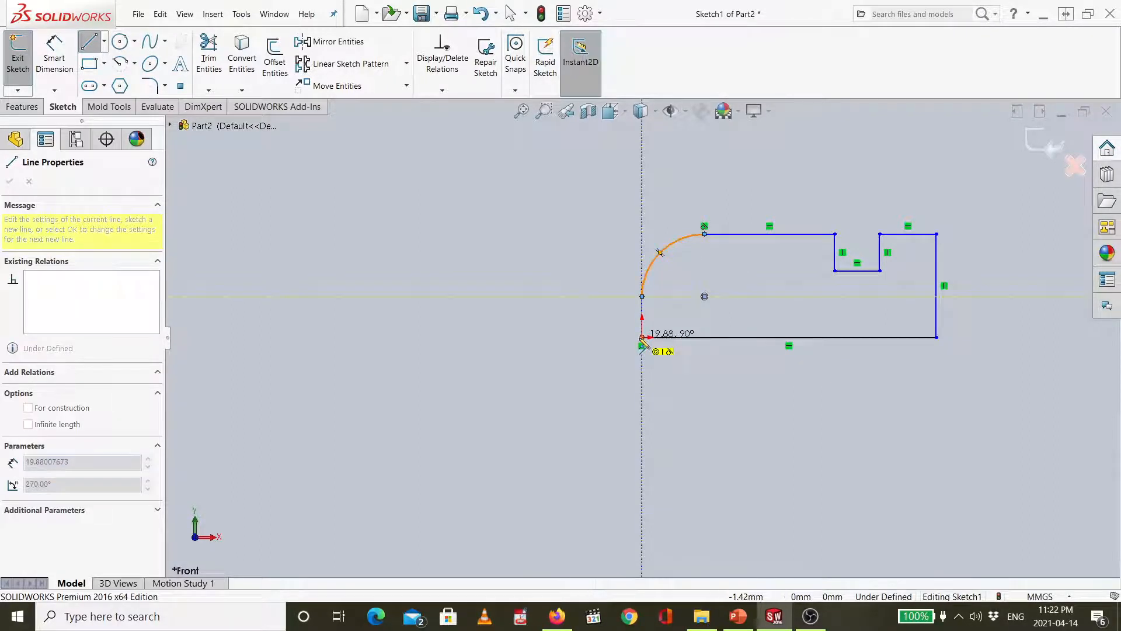
{"action": "left_click", "coordinate": [642, 337]}
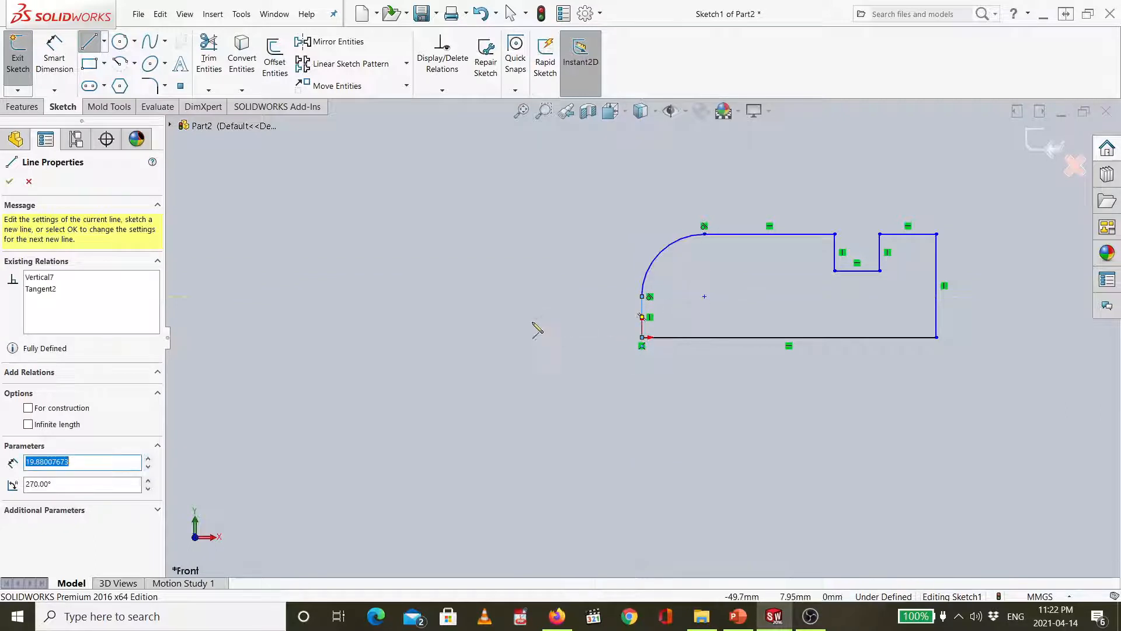
{"action": "key", "text": "Escape"}
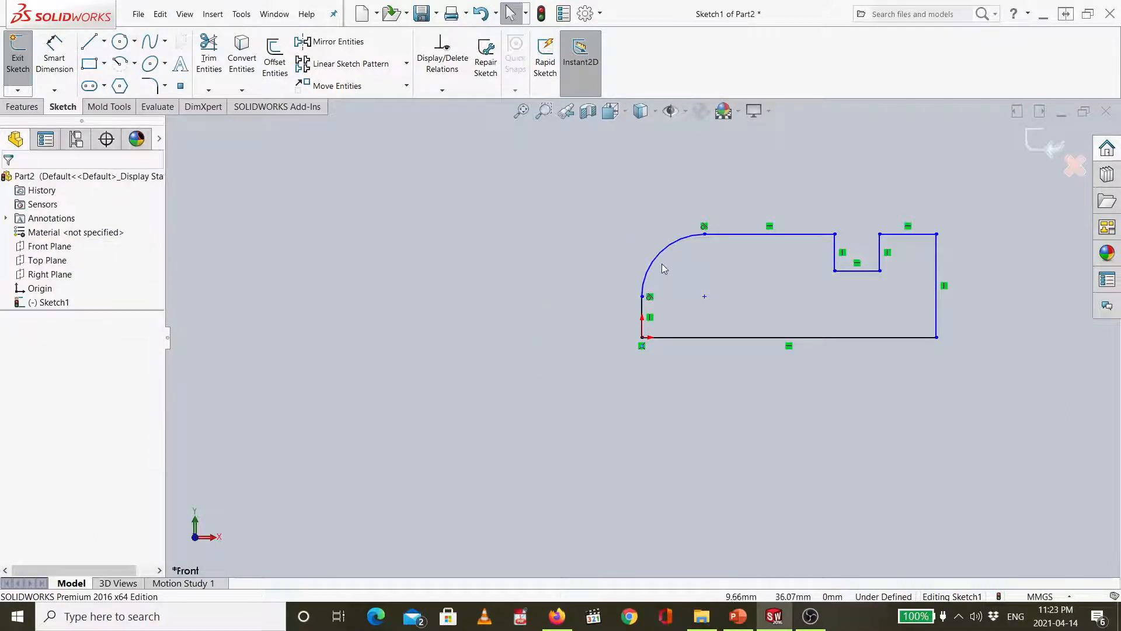
- Try an oblique line rising from the long top edge and continuing into a tangent arc, and undo it
{"action": "left_click", "coordinate": [659, 263]}
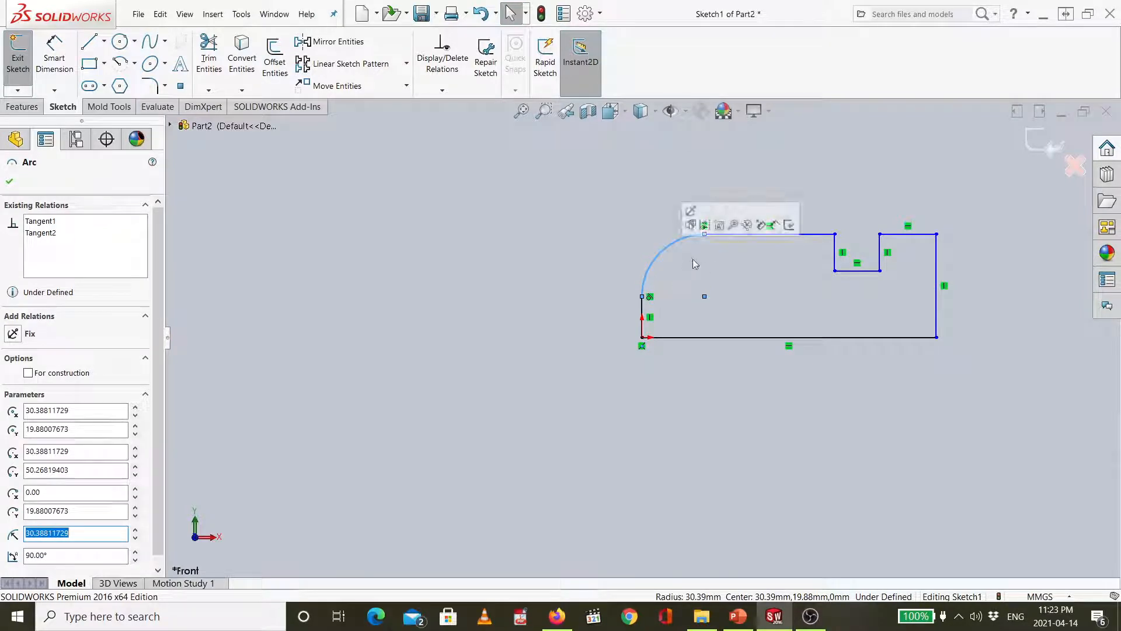
{"action": "left_click", "coordinate": [651, 266]}
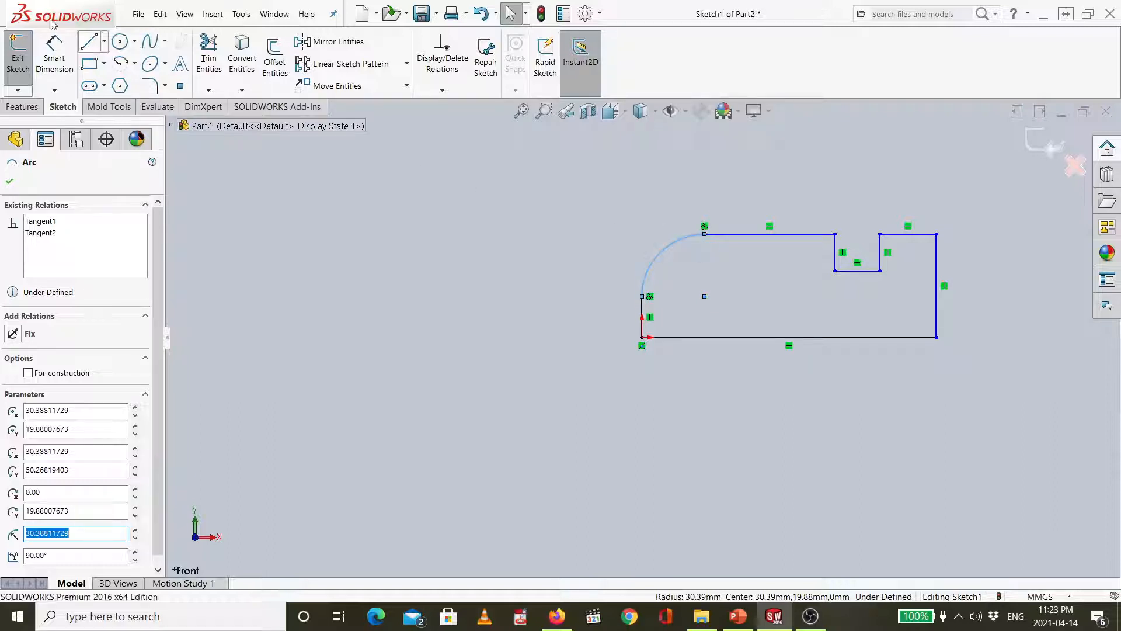
{"action": "left_click", "coordinate": [90, 50]}
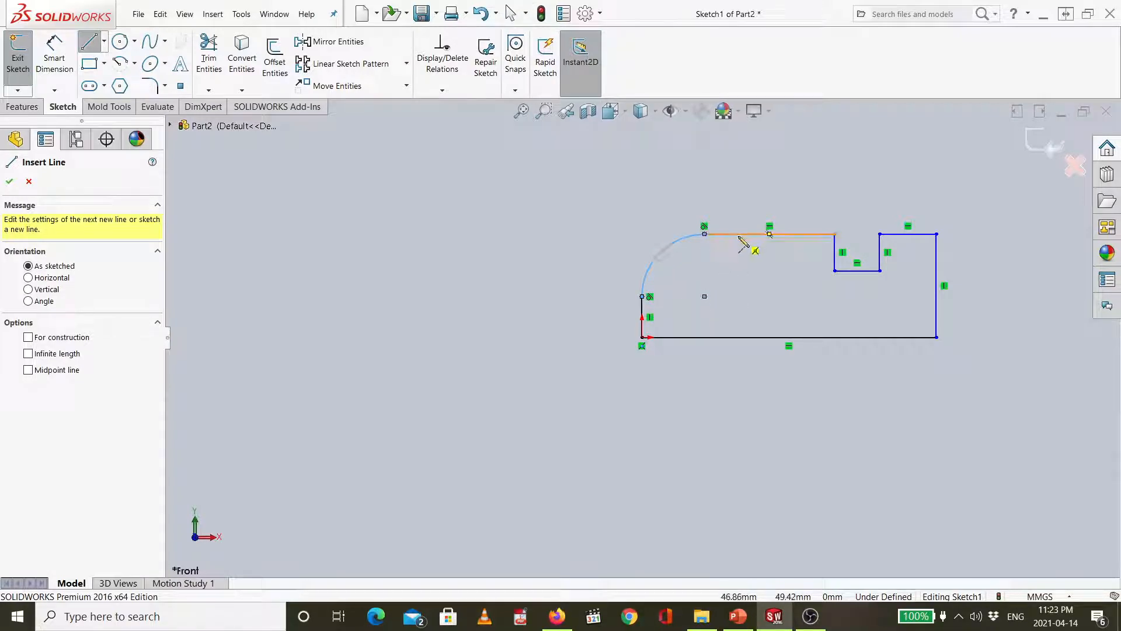
{"action": "left_click", "coordinate": [741, 234]}
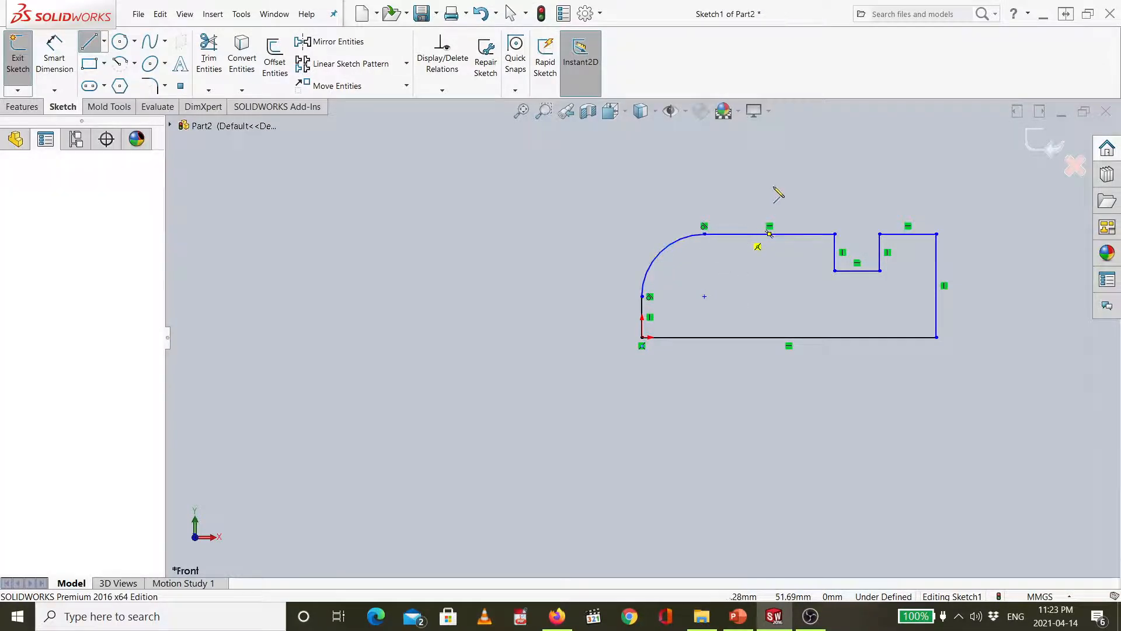
{"action": "left_click", "coordinate": [827, 147]}
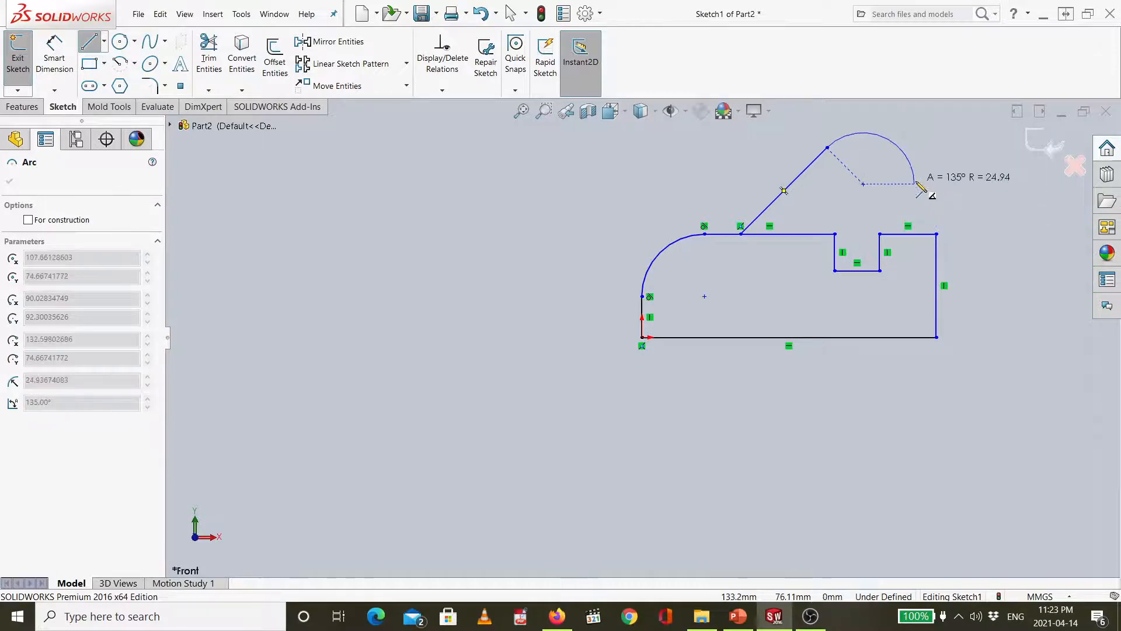
{"action": "key", "text": "Escape"}
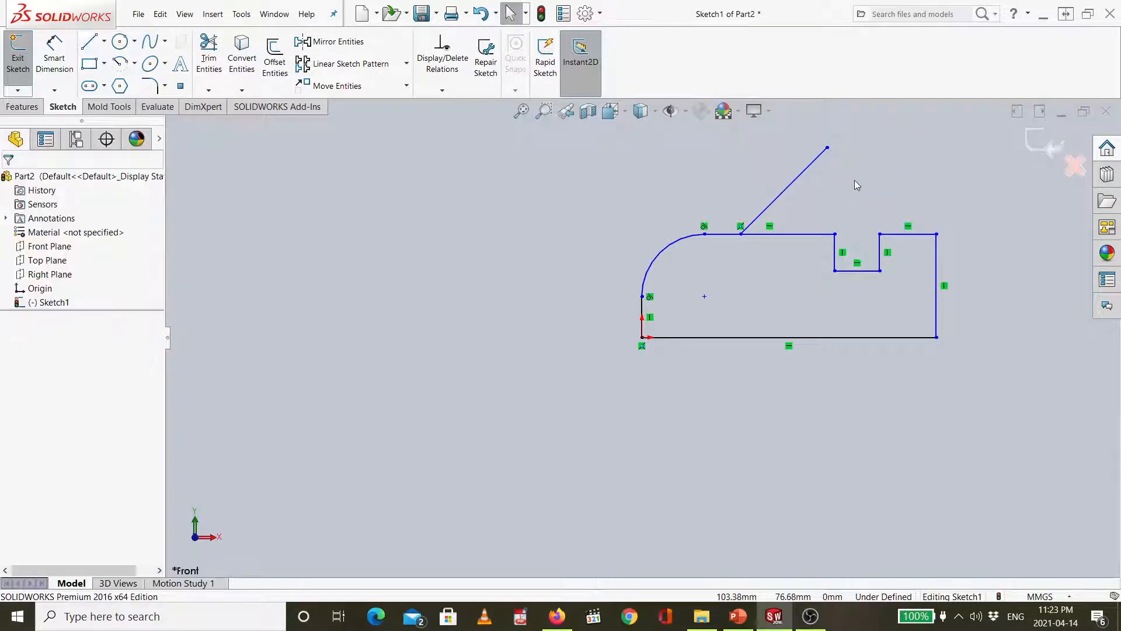
{"action": "key", "text": "ctrl+z"}
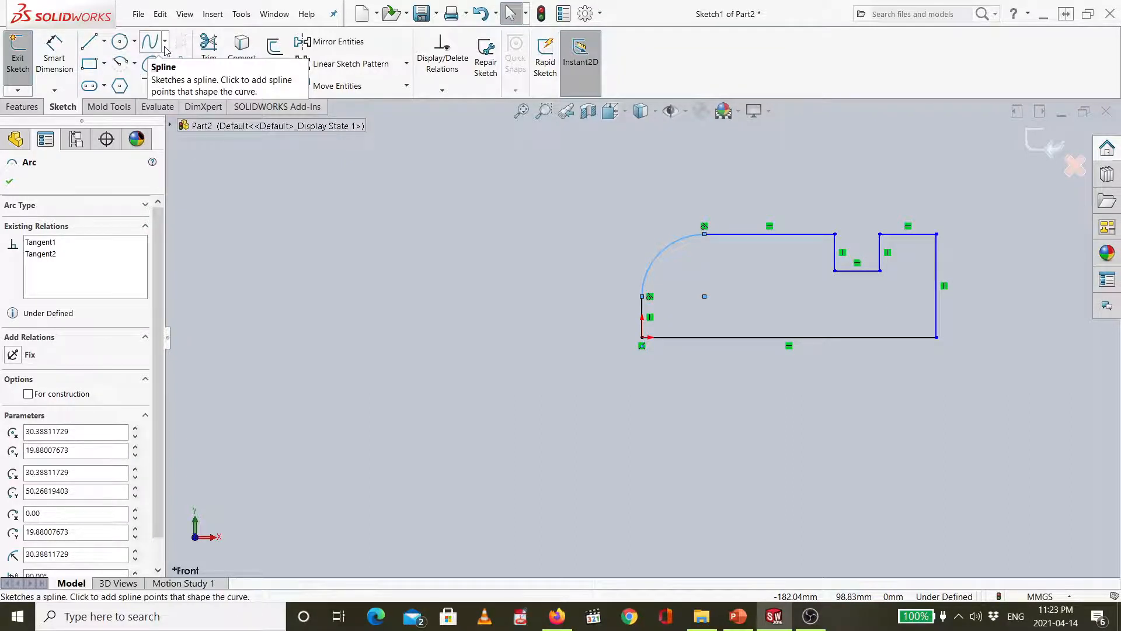
- Delete the tangent corner arc and bridge the open gap between its two endpoints with a two-point spline
{"action": "left_click", "coordinate": [670, 252]}
{"action": "key", "text": "Delete"}
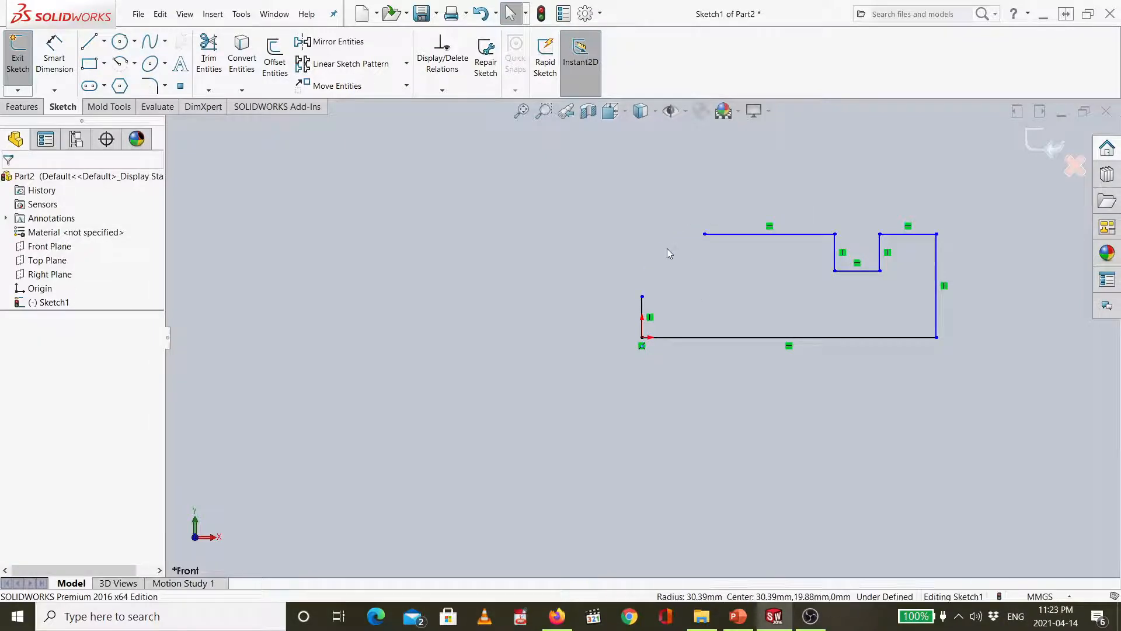
{"action": "left_click", "coordinate": [148, 44]}
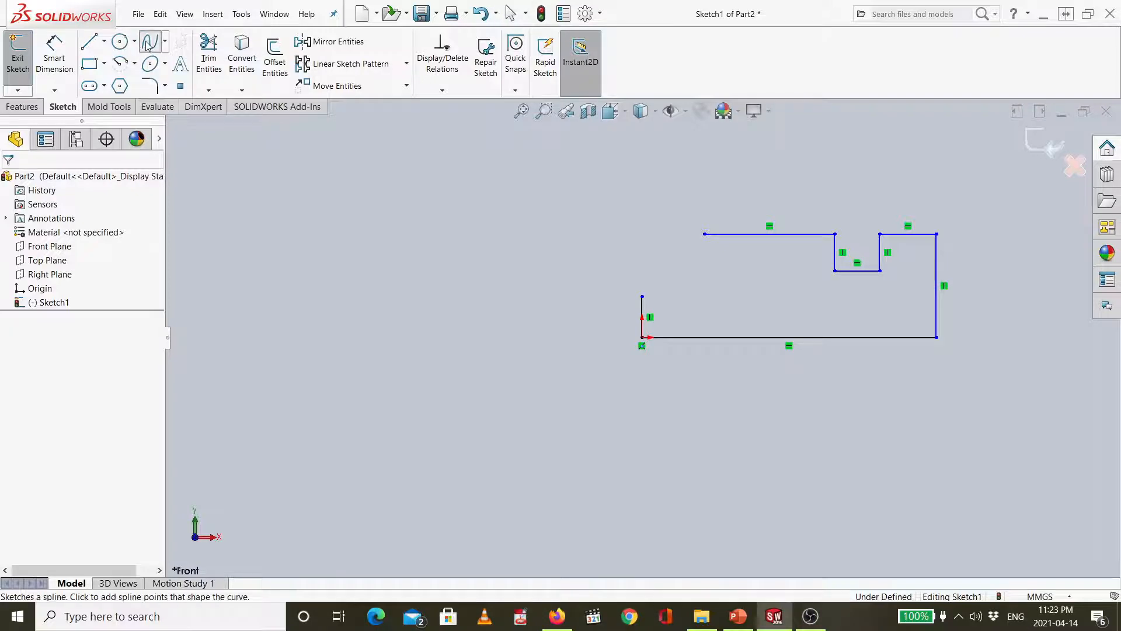
{"action": "left_click", "coordinate": [705, 234]}
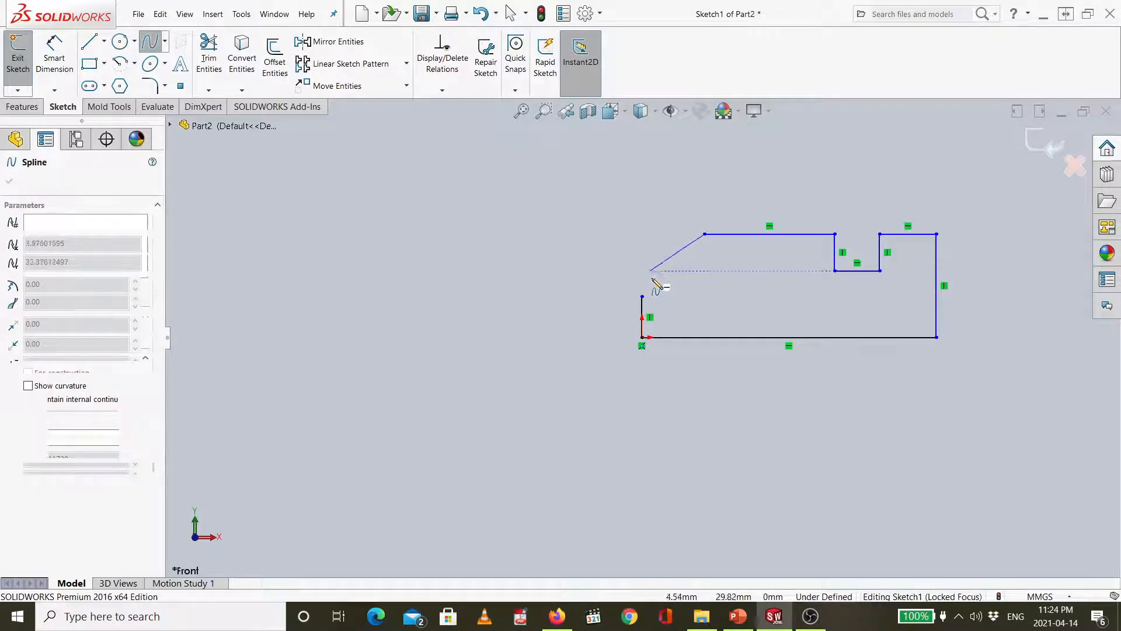
{"action": "left_click", "coordinate": [642, 296]}
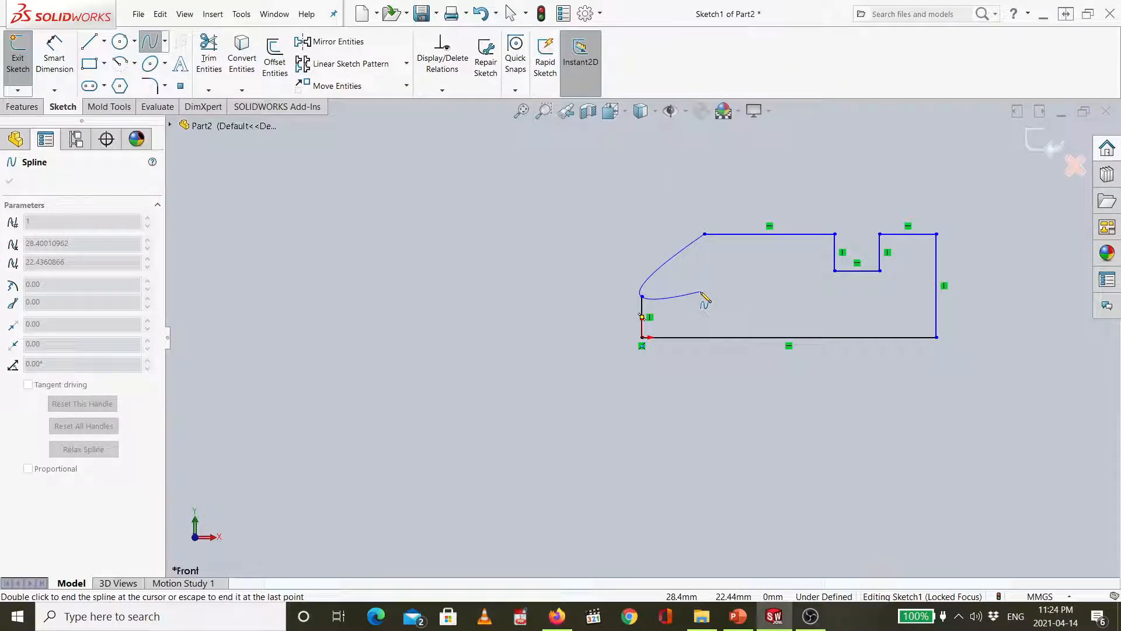
{"action": "key", "text": "Escape"}
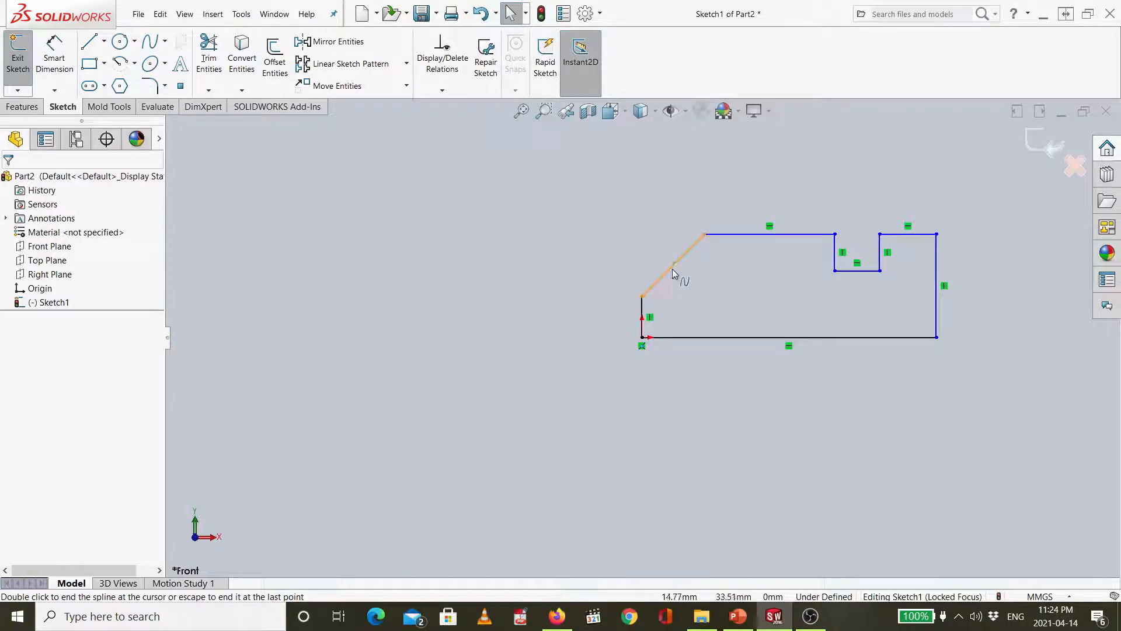
- Examine the properties and handles of the corner spline and compare them with those of the profile's straight lines
{"action": "scroll", "coordinate": [692, 272], "scroll_direction": "up", "scroll_amount": 2}
{"action": "scroll", "coordinate": [695, 272], "scroll_direction": "down", "scroll_amount": 4}
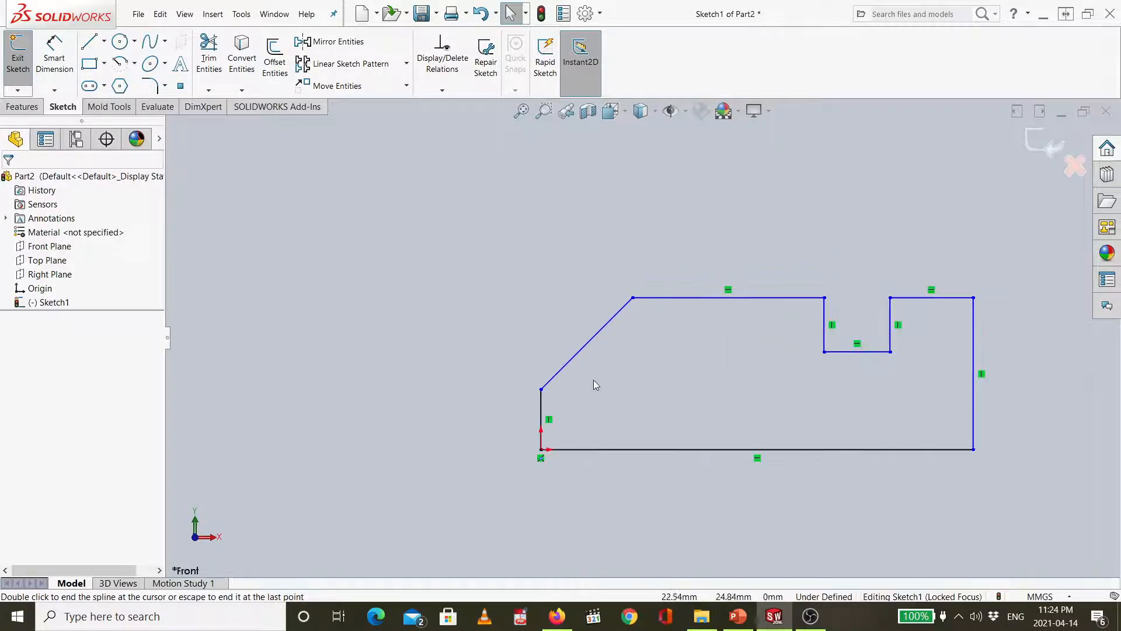
{"action": "scroll", "coordinate": [595, 384], "scroll_direction": "down", "scroll_amount": 3}
{"action": "left_click", "coordinate": [571, 300]}
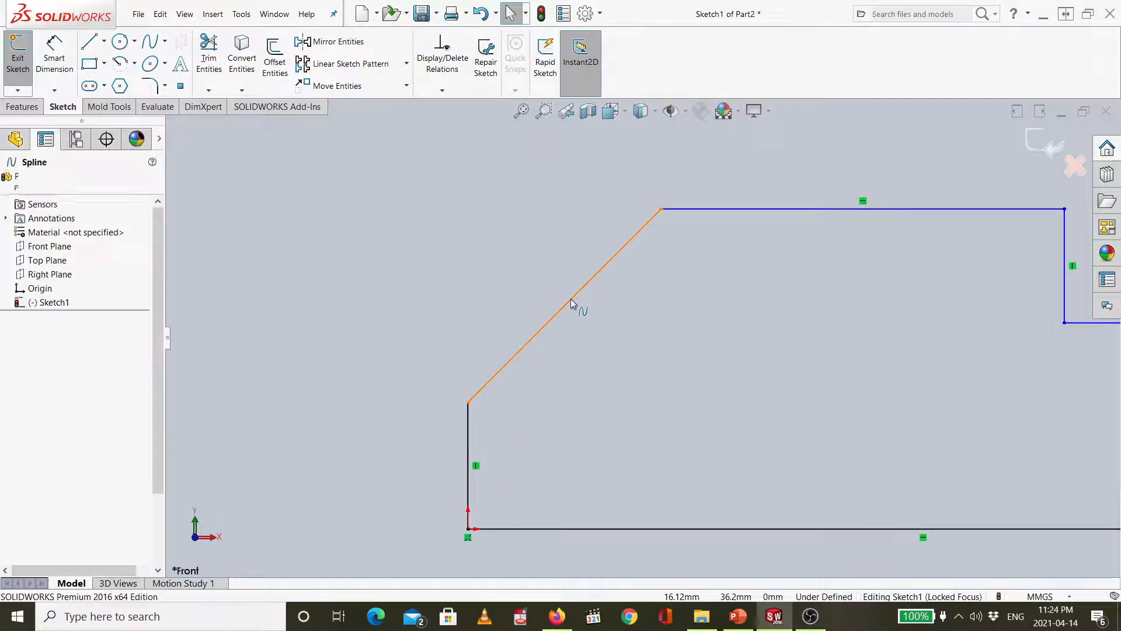
{"action": "scroll", "coordinate": [594, 292], "scroll_direction": "down", "scroll_amount": 3}
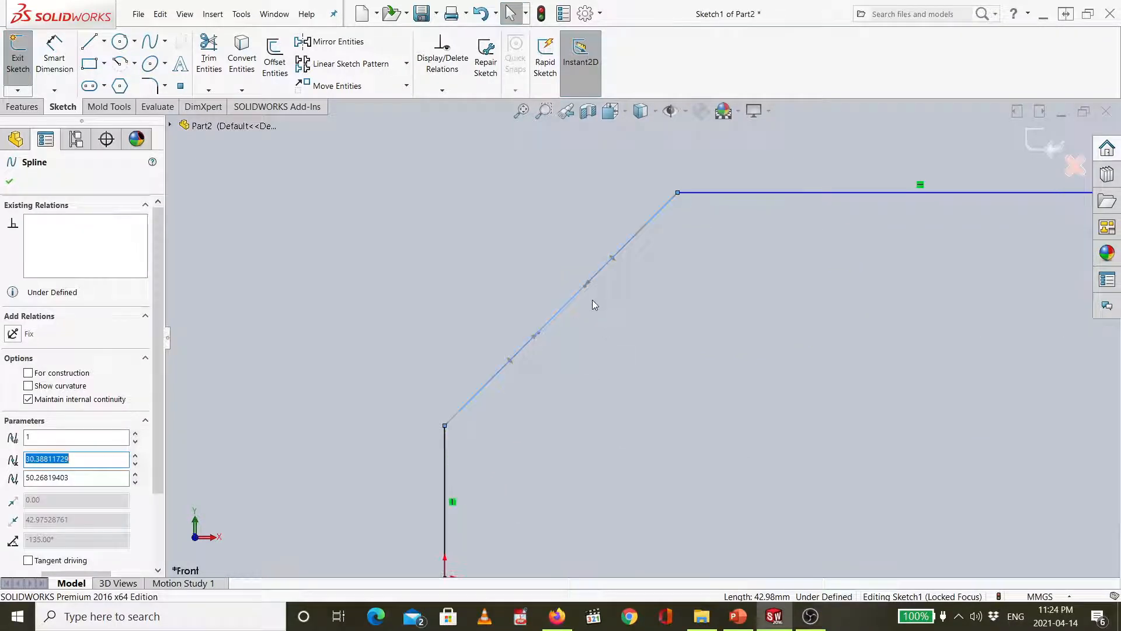
{"action": "scroll", "coordinate": [593, 282], "scroll_direction": "up", "scroll_amount": 1}
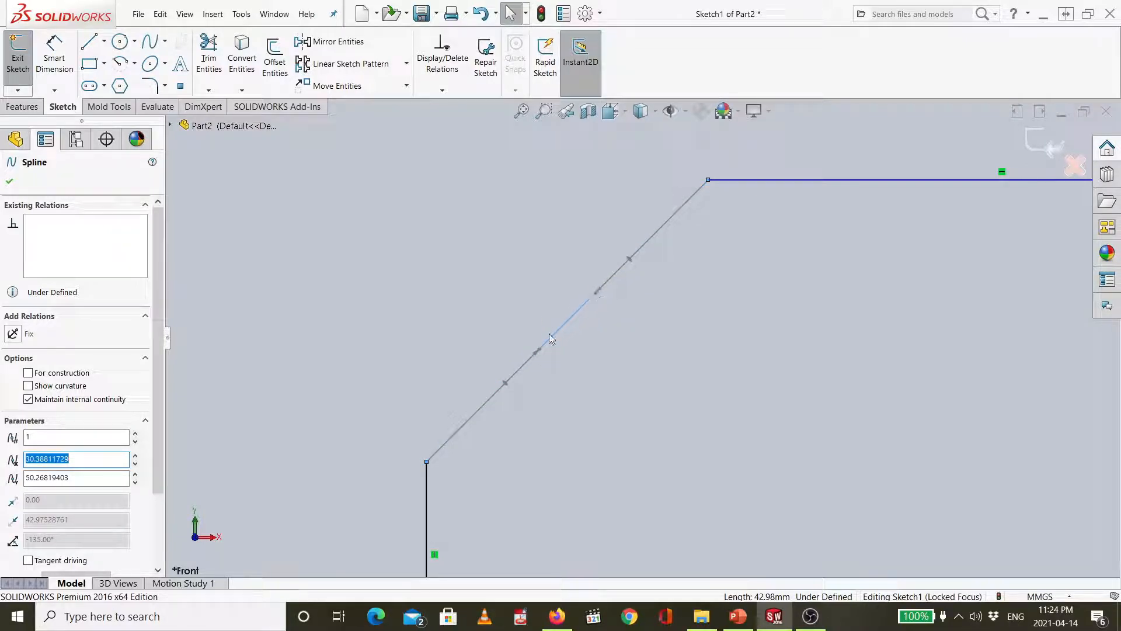
{"action": "left_click", "coordinate": [795, 181]}
{"action": "scroll", "coordinate": [846, 223], "scroll_direction": "up", "scroll_amount": 3}
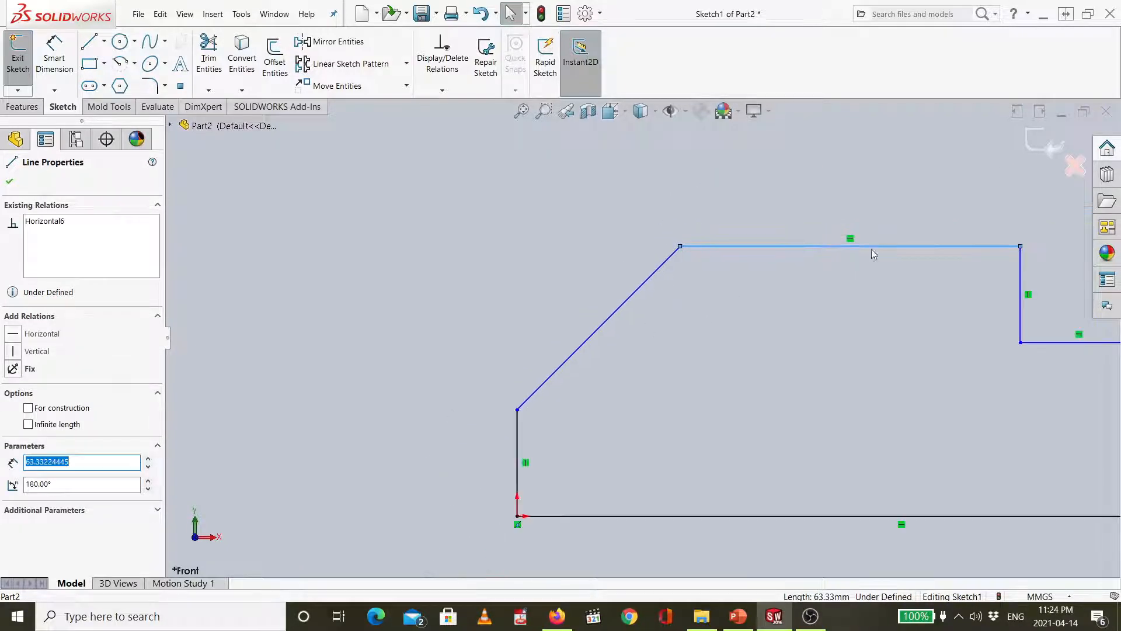
{"action": "left_click", "coordinate": [1020, 284]}
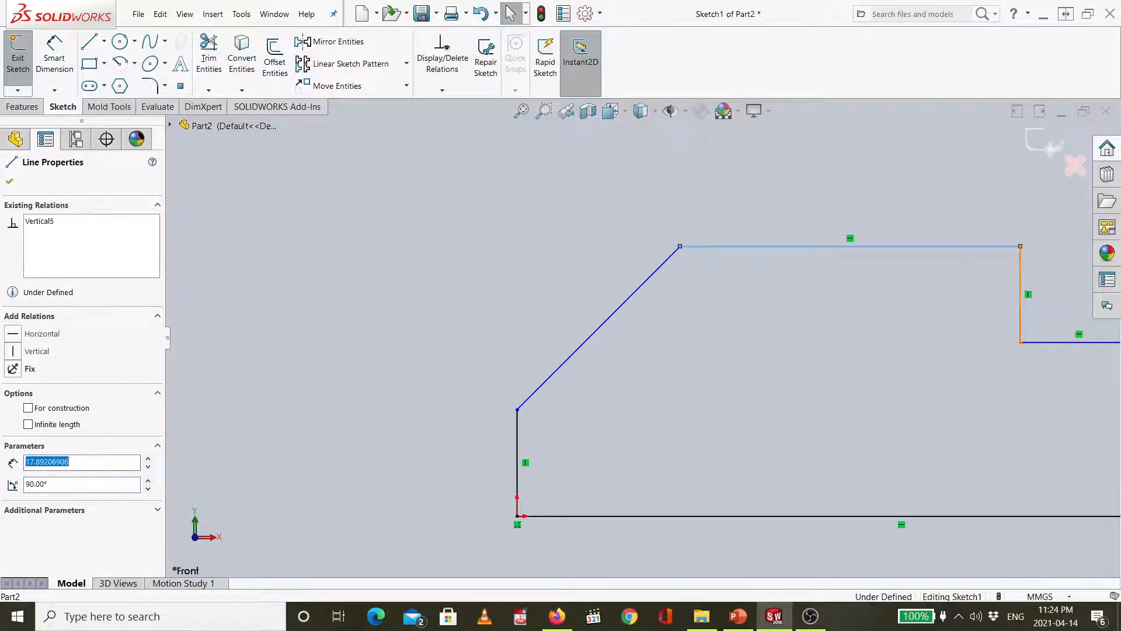
{"action": "left_click", "coordinate": [816, 516]}
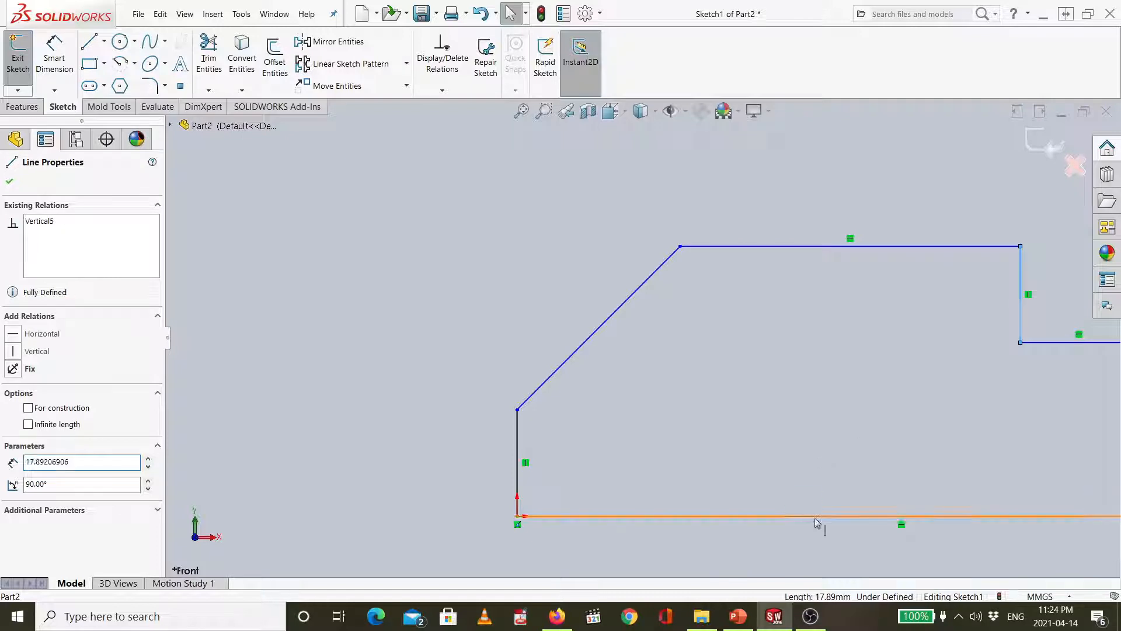
{"action": "left_click", "coordinate": [518, 450]}
{"action": "scroll", "coordinate": [641, 338], "scroll_direction": "up", "scroll_amount": 2}
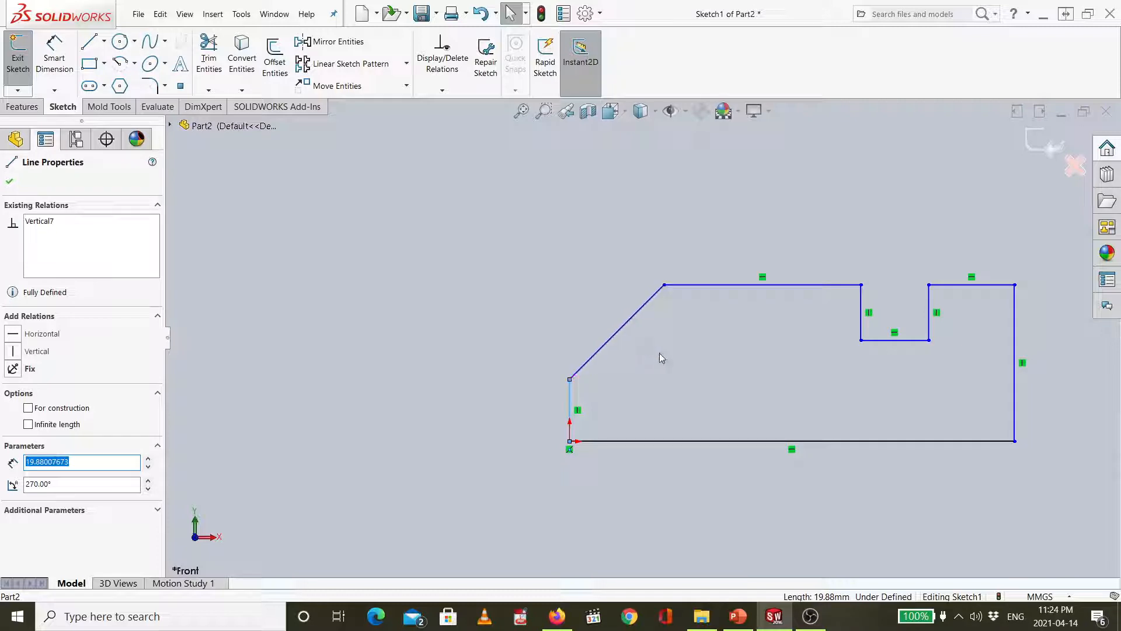
{"action": "scroll", "coordinate": [652, 349], "scroll_direction": "up", "scroll_amount": 1}
{"action": "scroll", "coordinate": [648, 345], "scroll_direction": "down", "scroll_amount": 3}
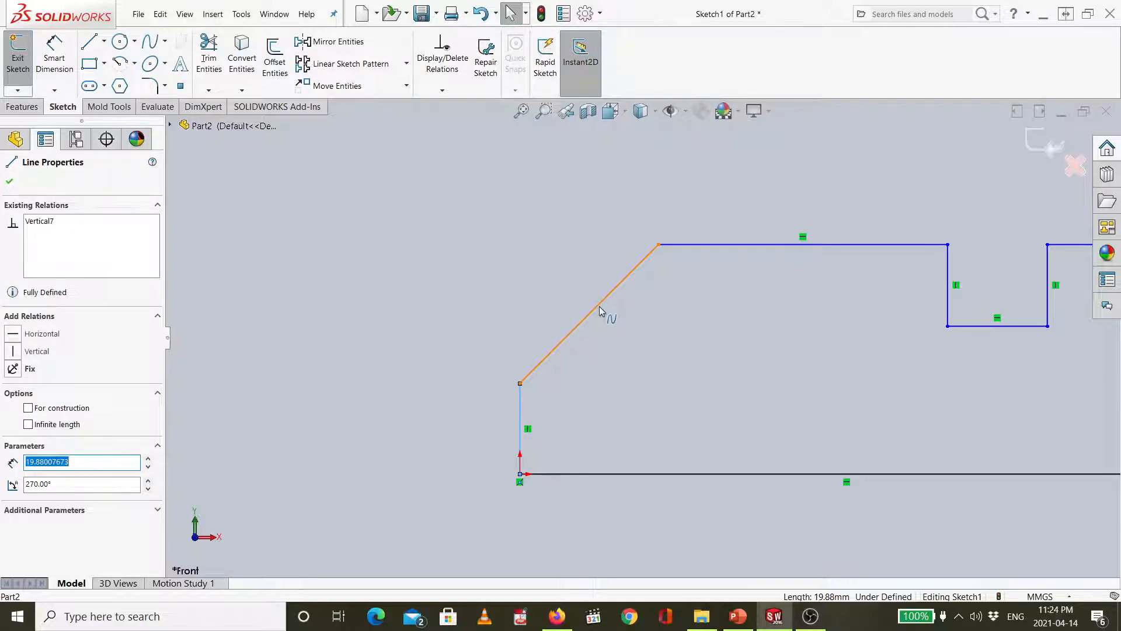
{"action": "left_click", "coordinate": [599, 306]}
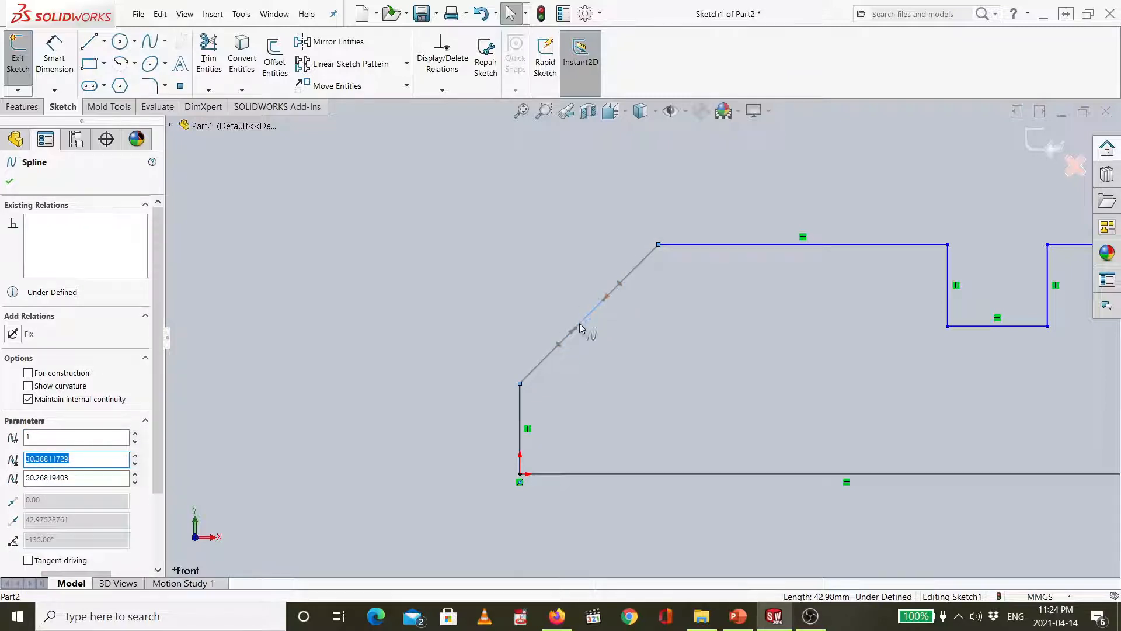
{"action": "left_click", "coordinate": [767, 345]}
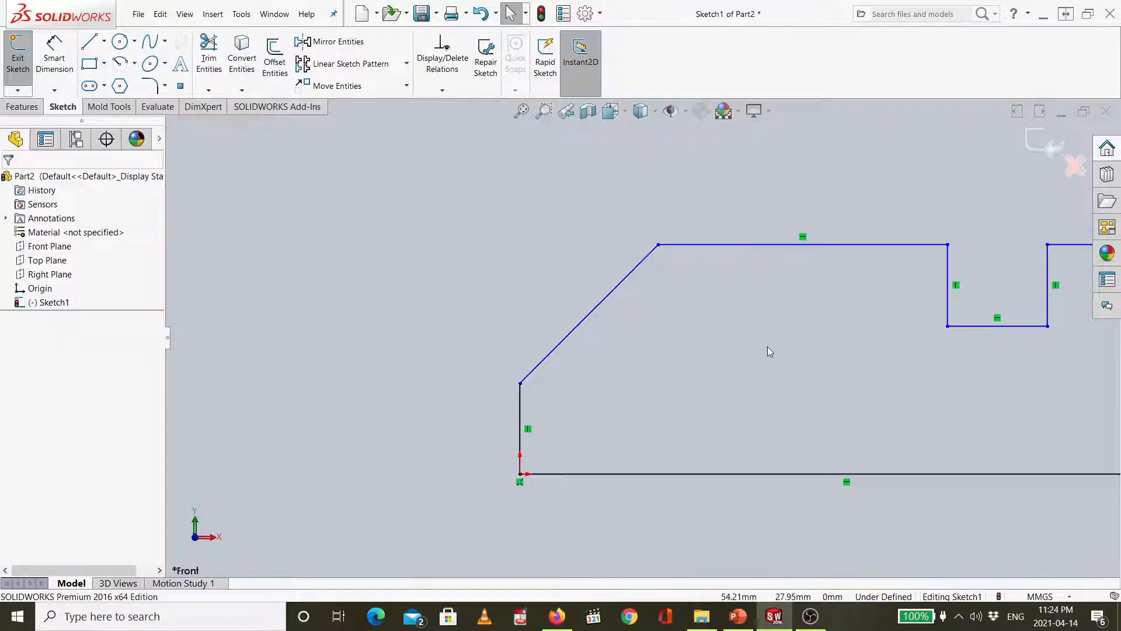
- Dimension the length of the profile's long bottom line as 150 mm
{"action": "key", "text": "f"}
{"action": "left_click", "coordinate": [52, 58]}
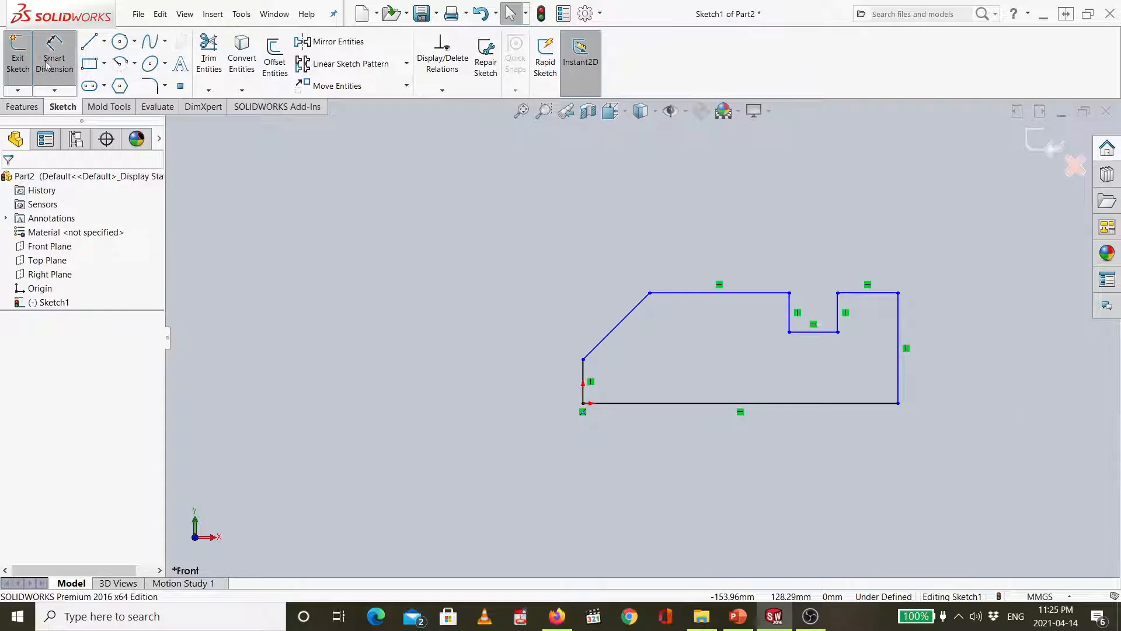
{"action": "left_click", "coordinate": [769, 444]}
{"action": "left_click", "coordinate": [772, 468]}
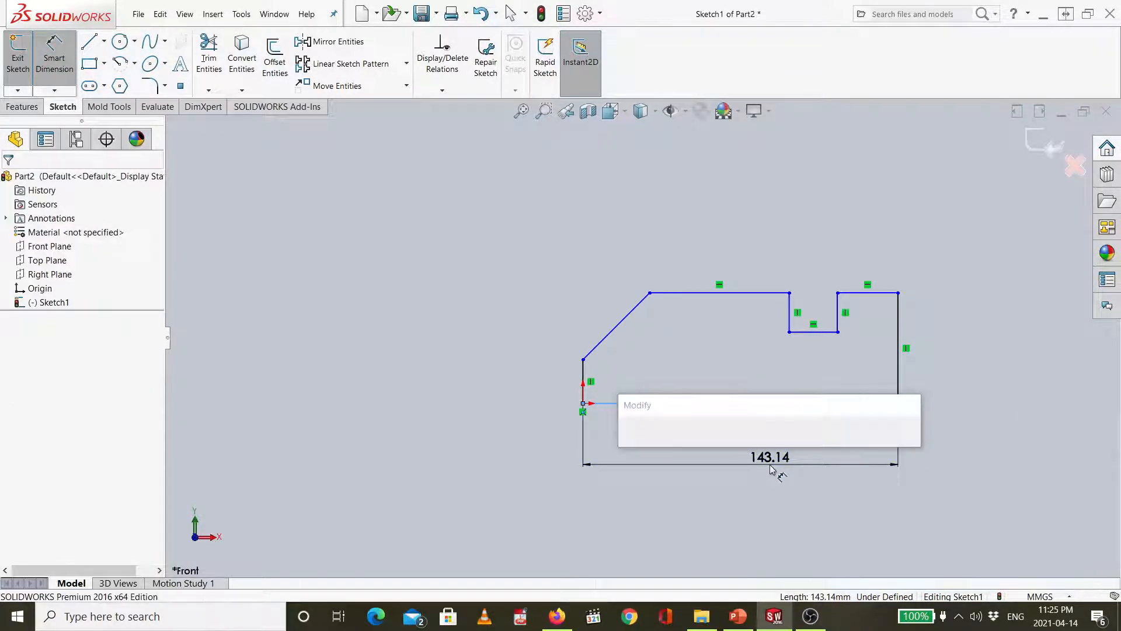
{"action": "type", "text": "150"}
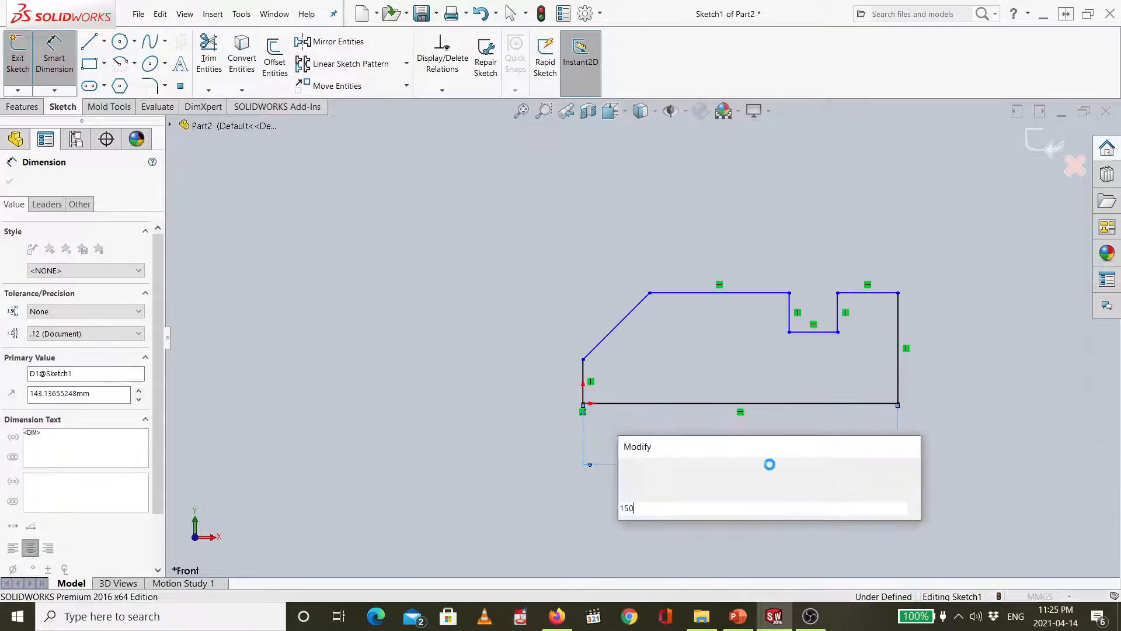
{"action": "key", "text": "Return"}
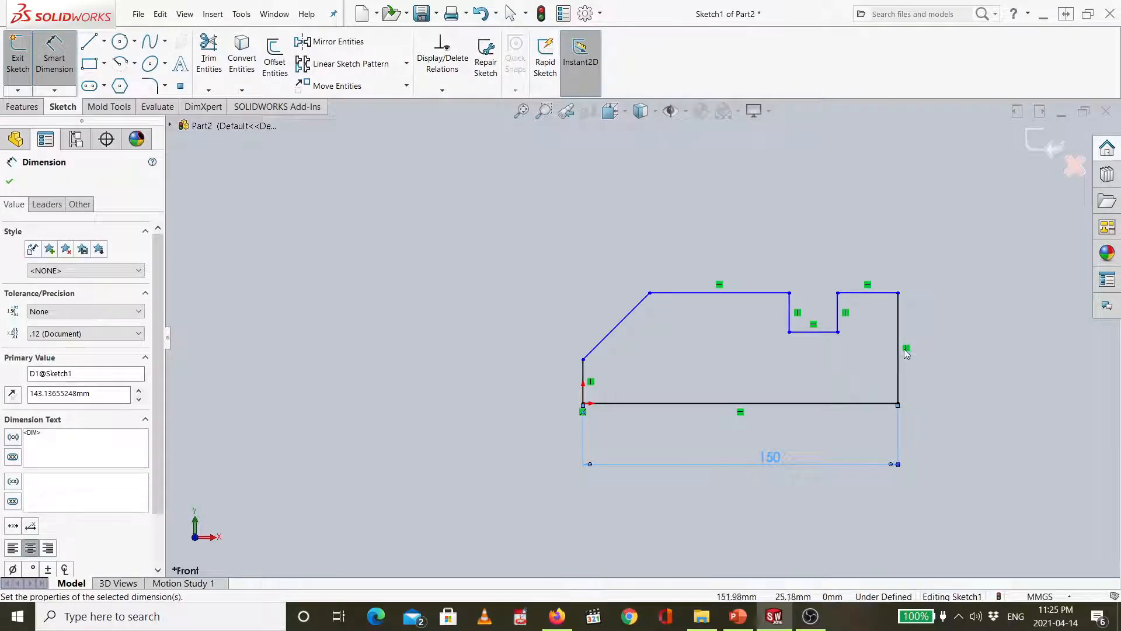
- Add a height dimension to the profile's right vertical edge, try 30 mm, and undo that value
{"action": "left_click", "coordinate": [898, 347]}
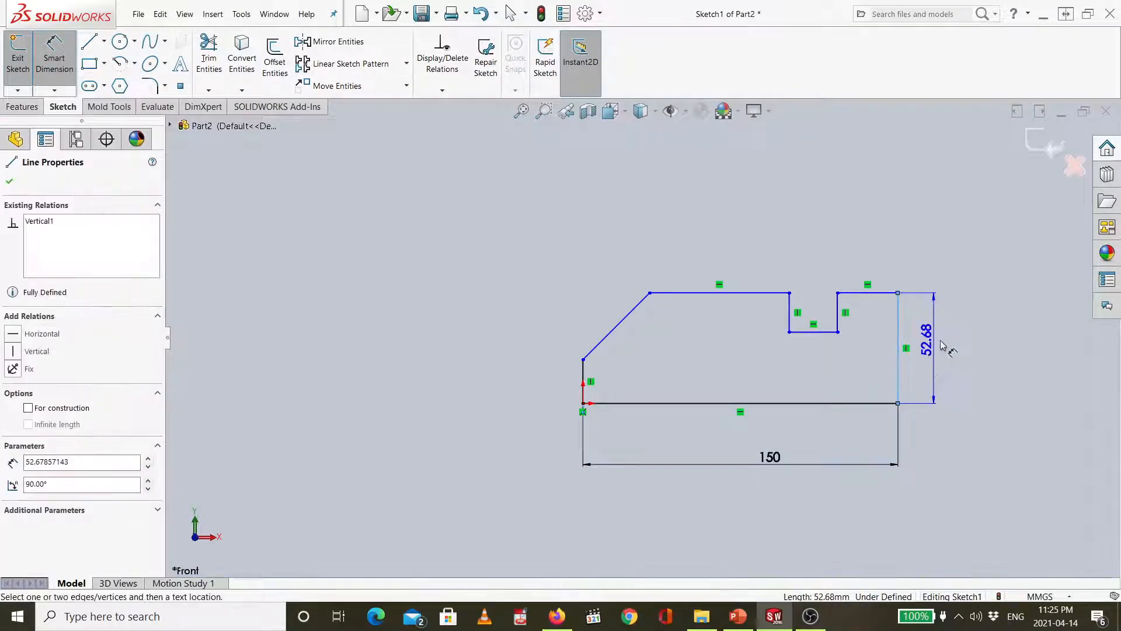
{"action": "left_click", "coordinate": [944, 345]}
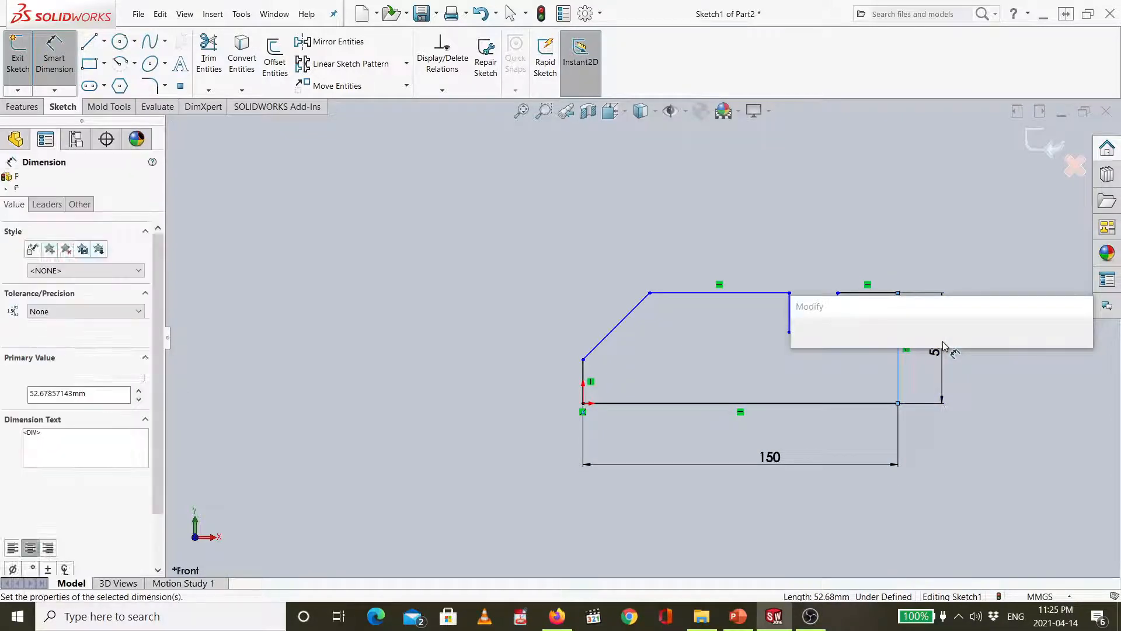
{"action": "key", "text": "Return"}
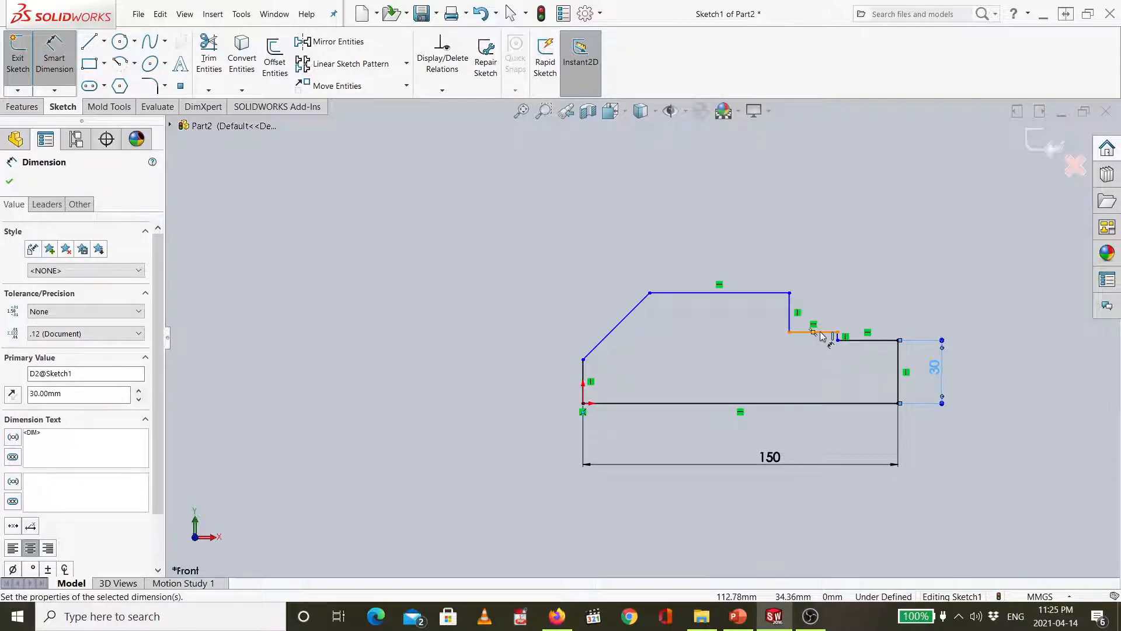
{"action": "key", "text": "ctrl+z"}
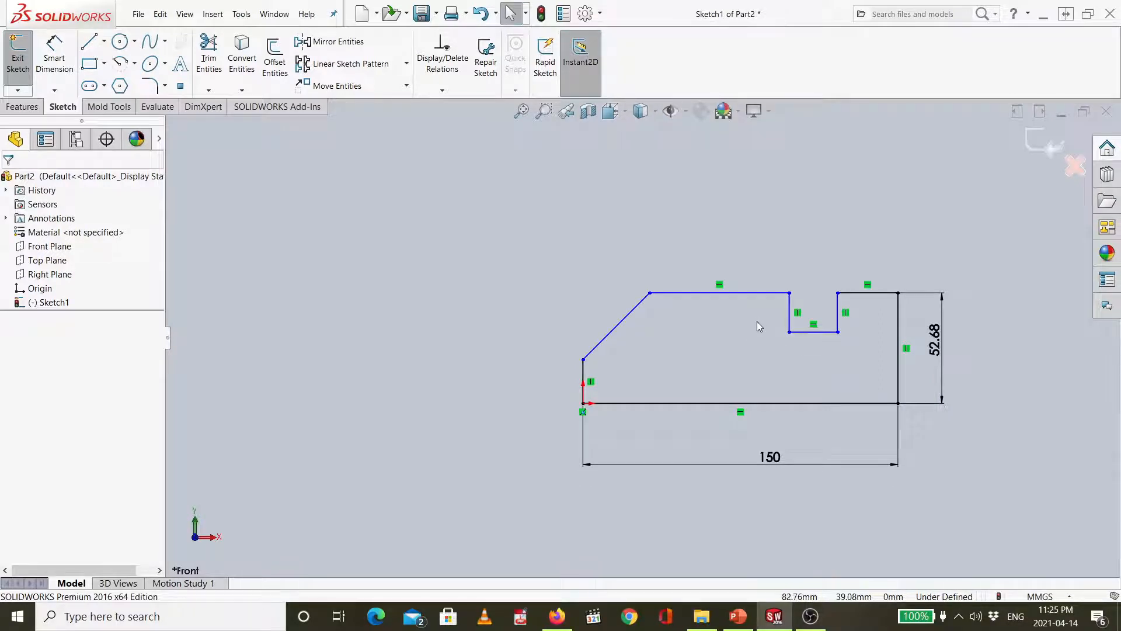
- Make the two top edges on either side of the notch collinear
{"action": "left_click", "coordinate": [767, 294]}
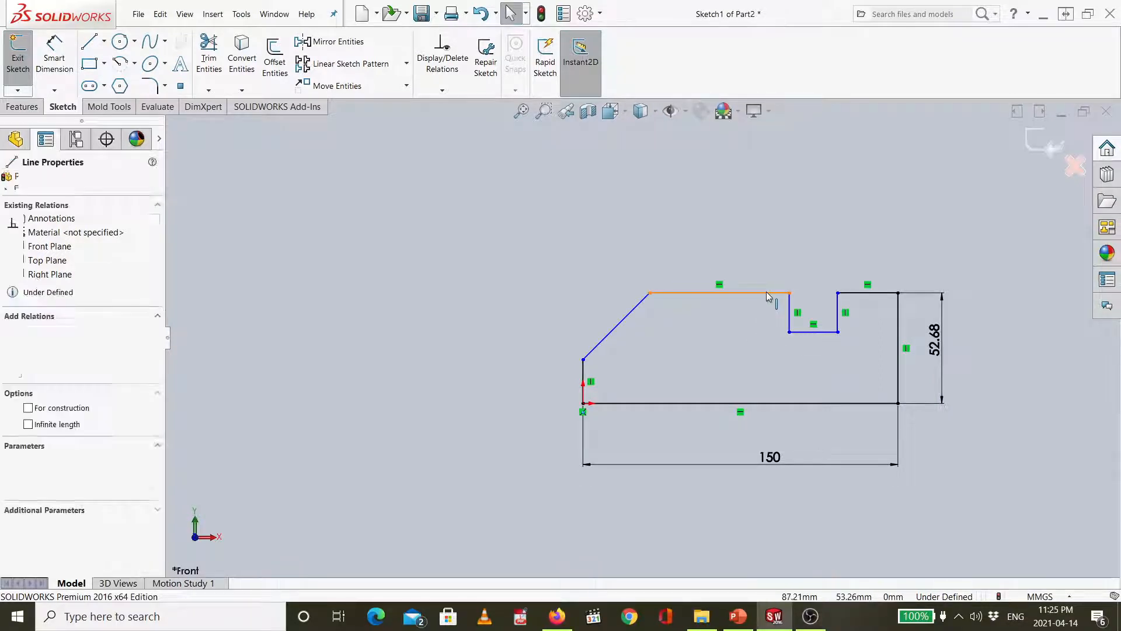
{"action": "left_click", "coordinate": [858, 294], "text": "ctrl"}
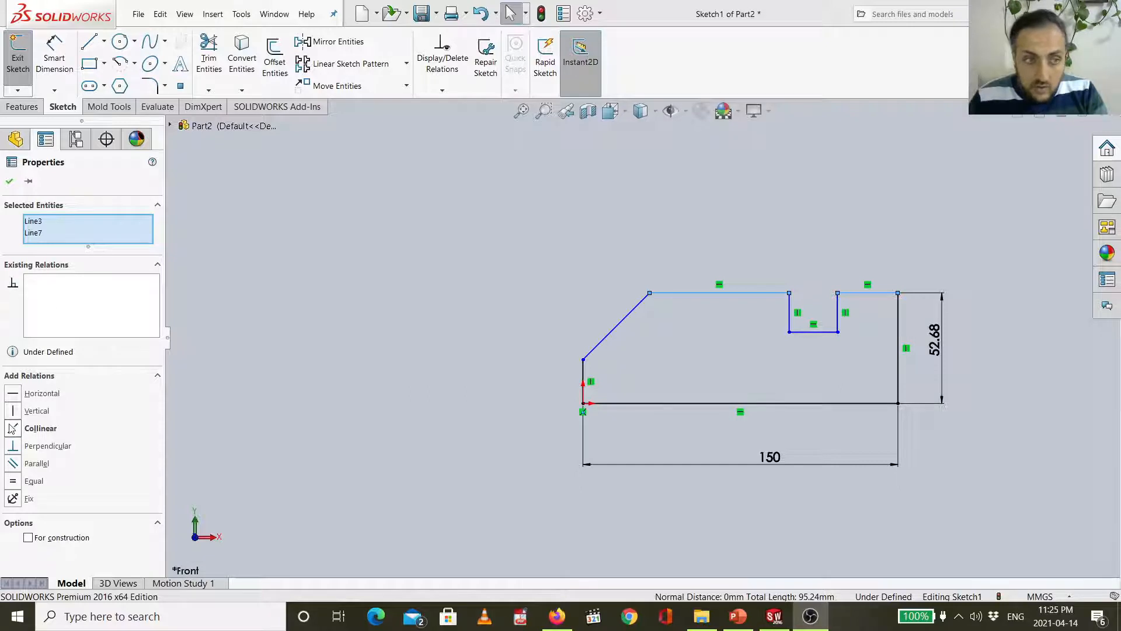
{"action": "left_click", "coordinate": [12, 429]}
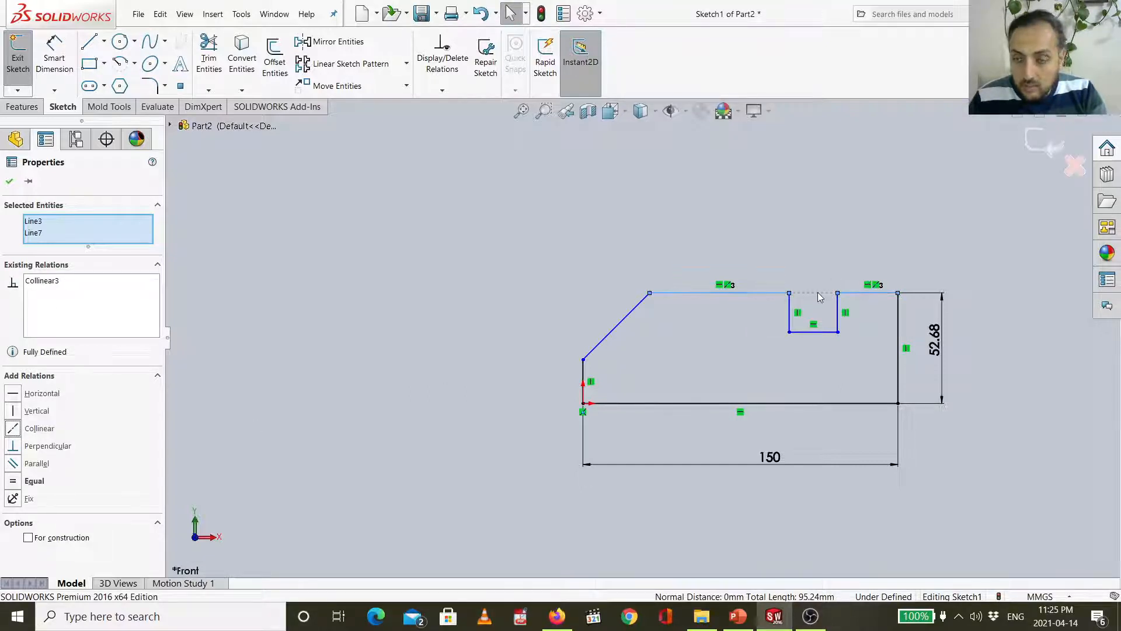
- Set the height dimension of the profile's right edge to 30 mm
{"action": "double_click", "coordinate": [936, 347]}
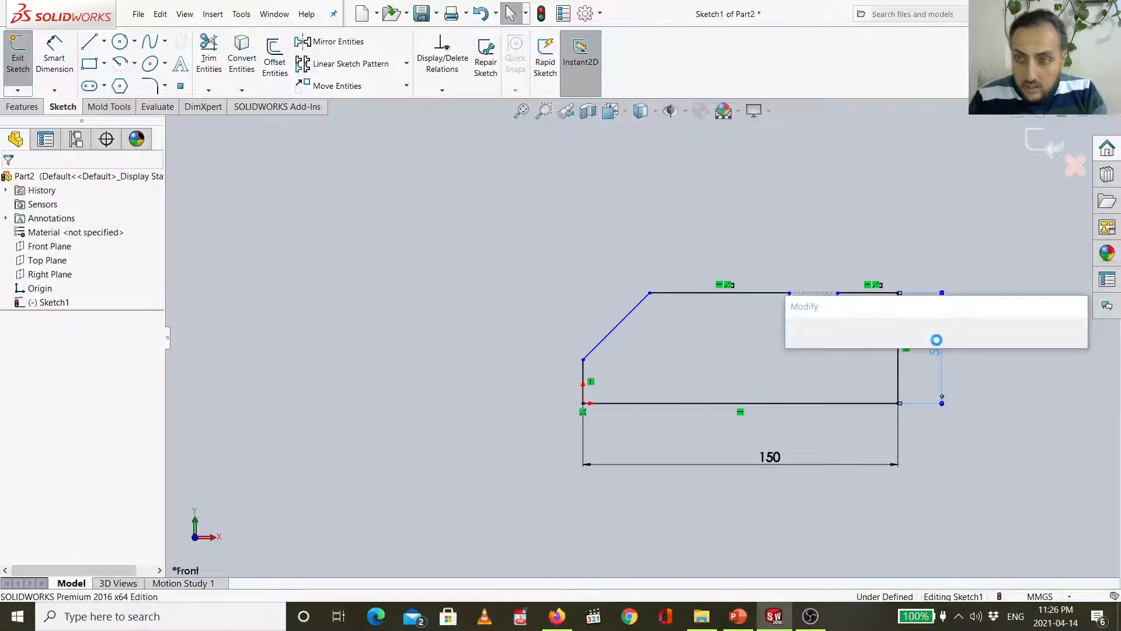
{"action": "type", "text": "3"}
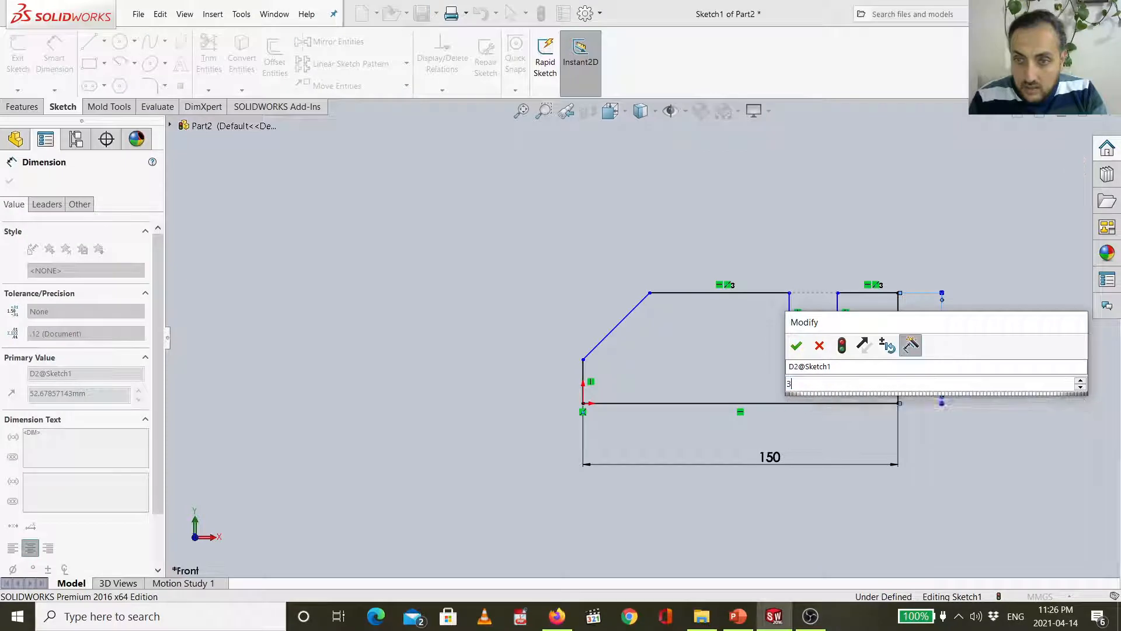
{"action": "type", "text": "0"}
{"action": "key", "text": "Return"}
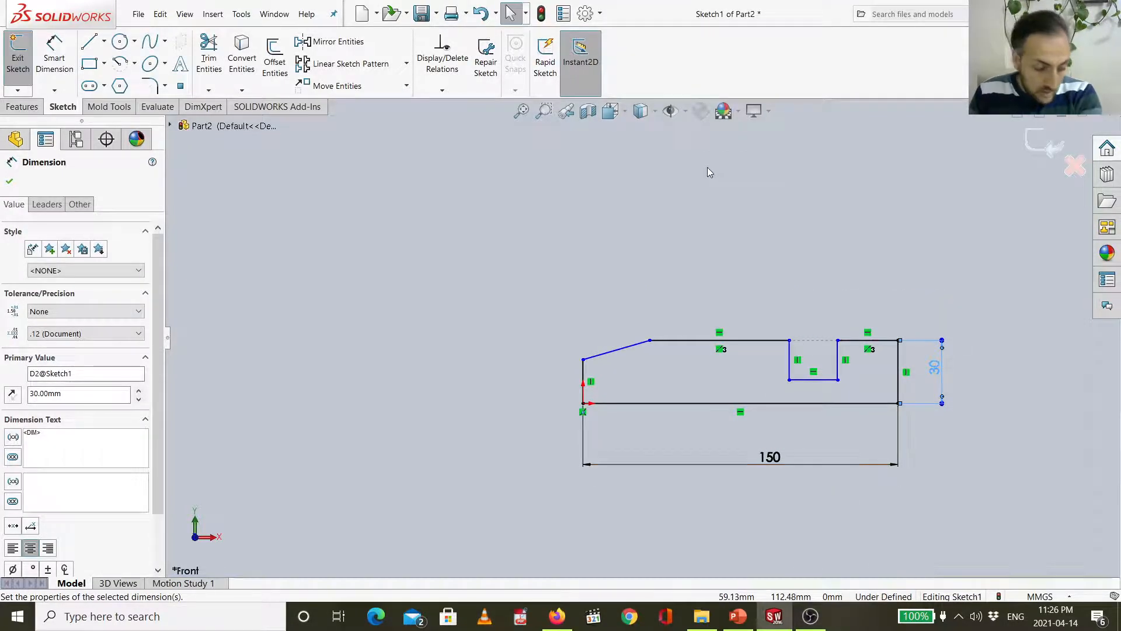
- Dimension the notch's depth as 15 mm, and move the 30 mm height dimension farther out from the profile
{"action": "left_click", "coordinate": [61, 65]}
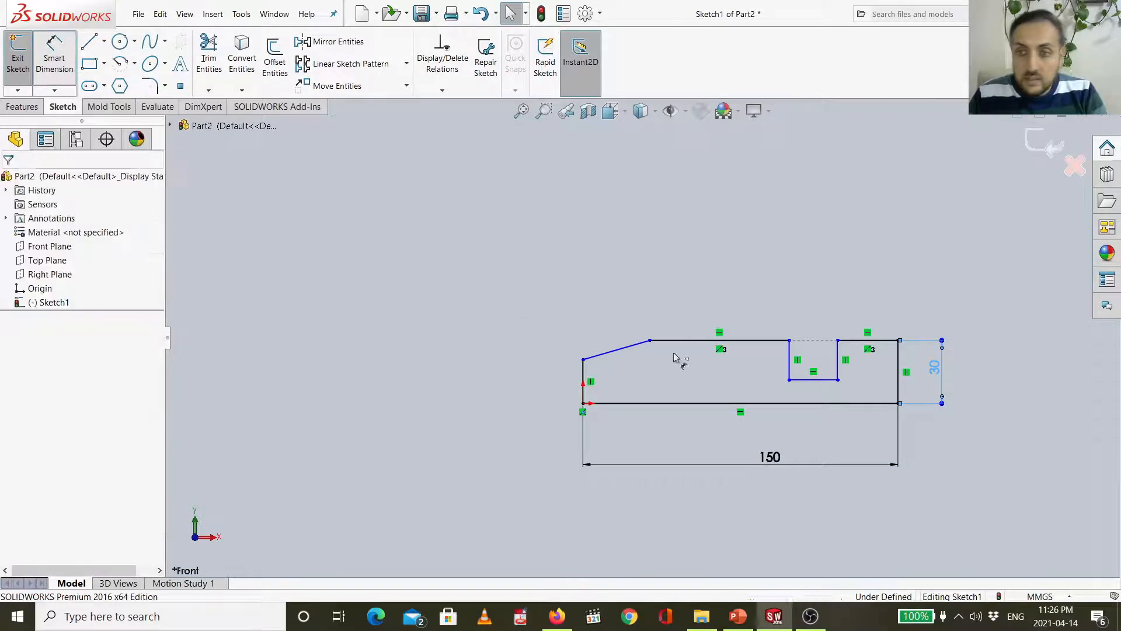
{"action": "left_click", "coordinate": [839, 367]}
{"action": "left_click", "coordinate": [920, 366]}
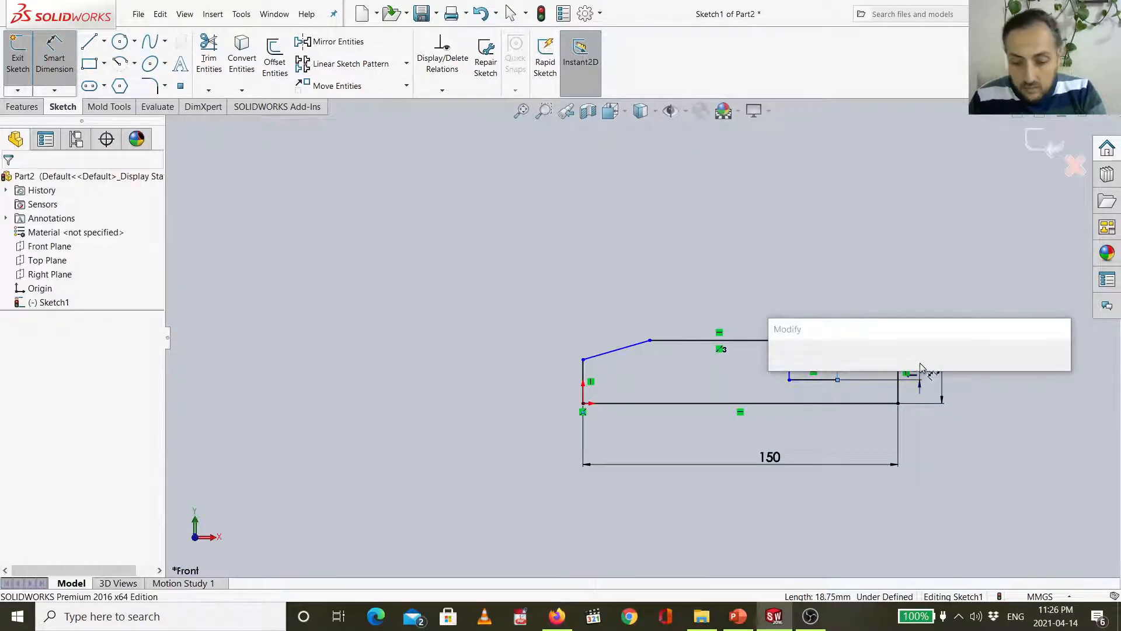
{"action": "type", "text": "15"}
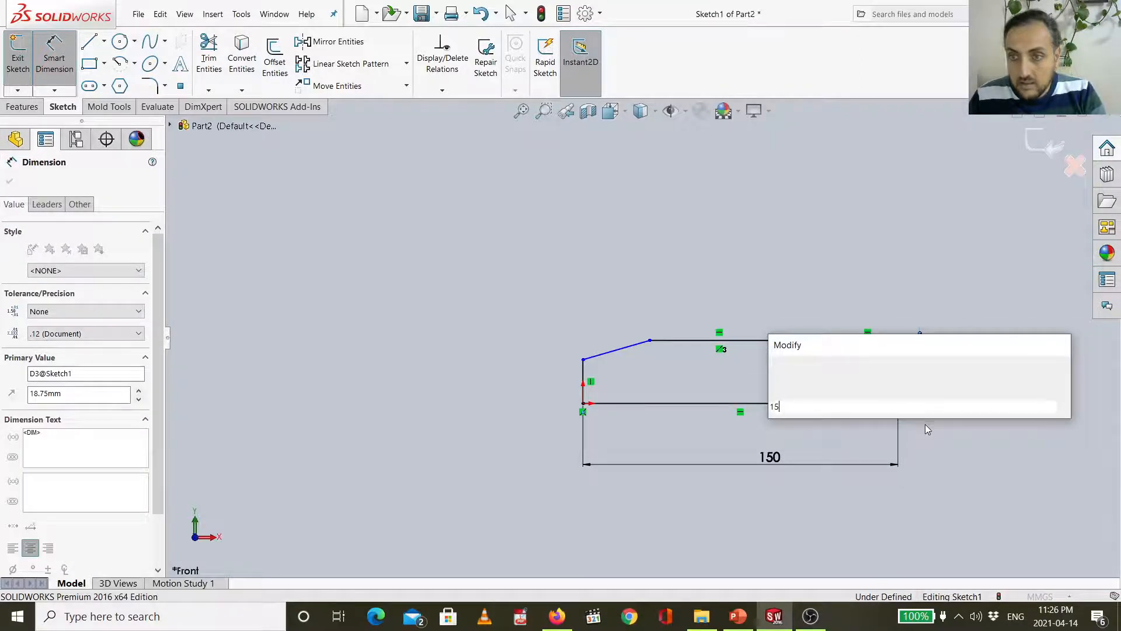
{"action": "key", "text": "Return"}
{"action": "left_click_drag", "start_coordinate": [938, 372], "coordinate": [972, 371]}
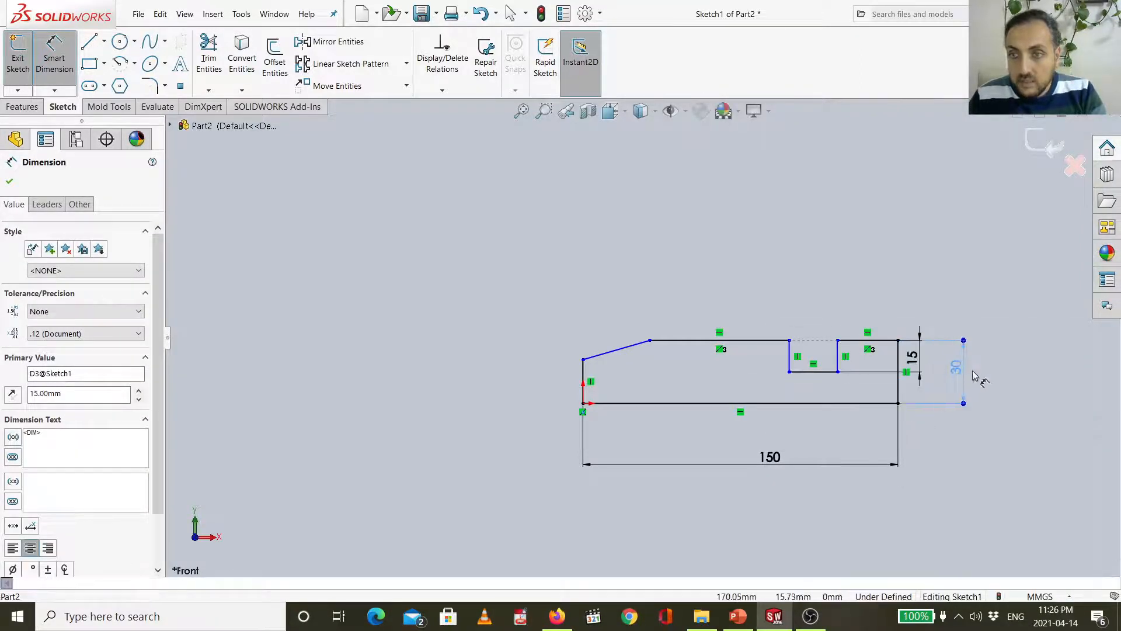
{"action": "scroll", "coordinate": [806, 395], "scroll_direction": "up", "scroll_amount": 1}
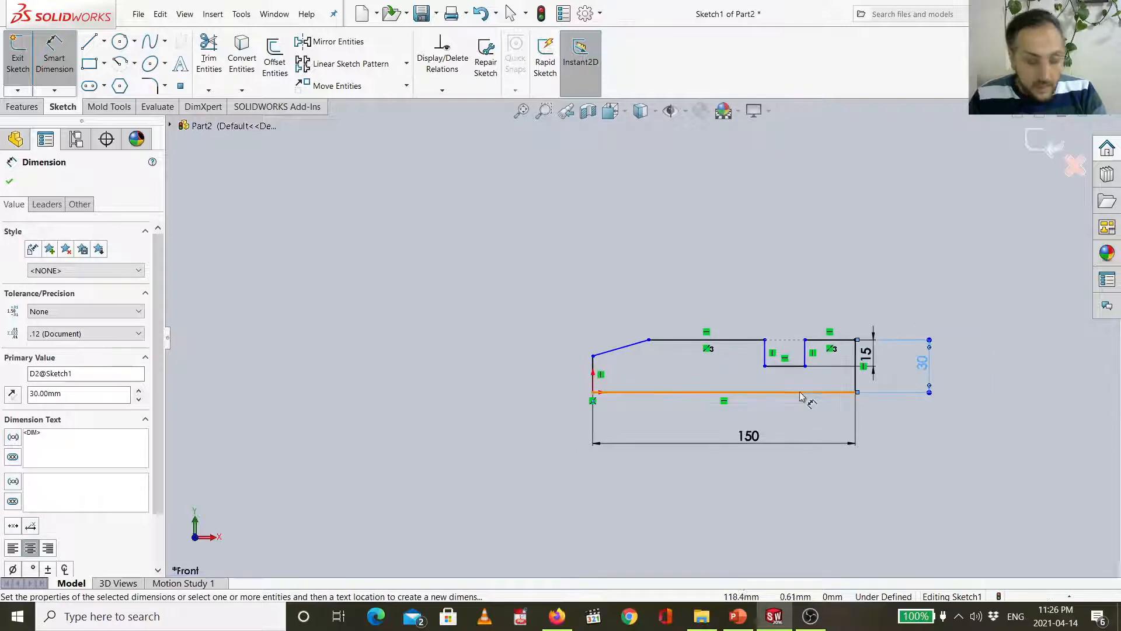
- Dimension the short top edge between the notch and the profile's right end as 10 mm and the notch's width as 20 mm
{"action": "scroll", "coordinate": [797, 395], "scroll_direction": "down", "scroll_amount": 1}
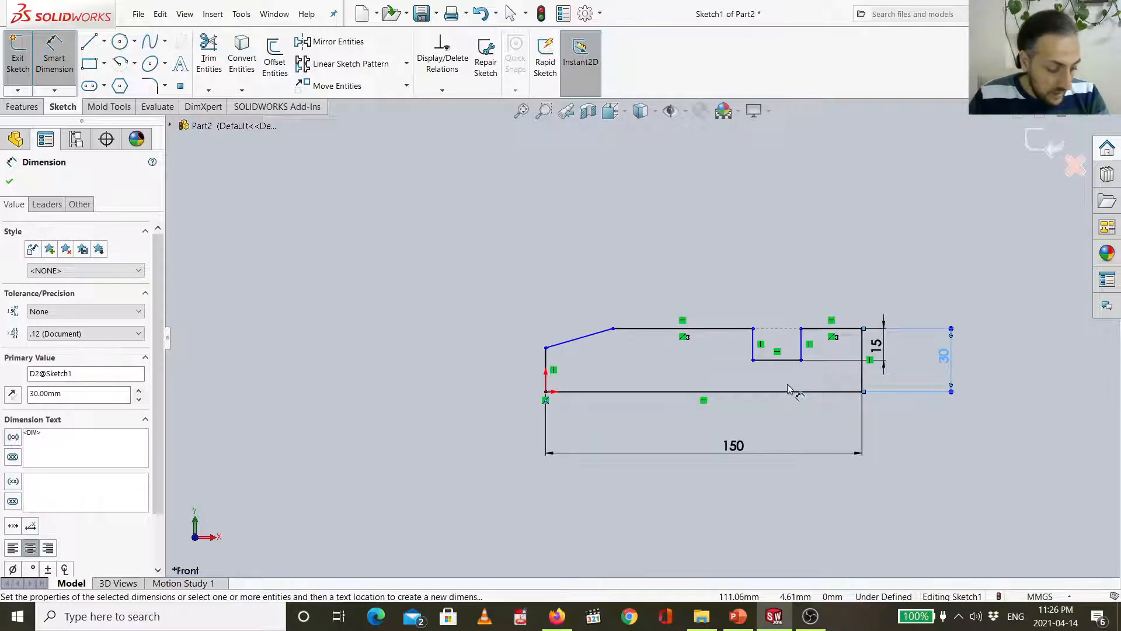
{"action": "left_click", "coordinate": [832, 328]}
{"action": "left_click", "coordinate": [833, 277]}
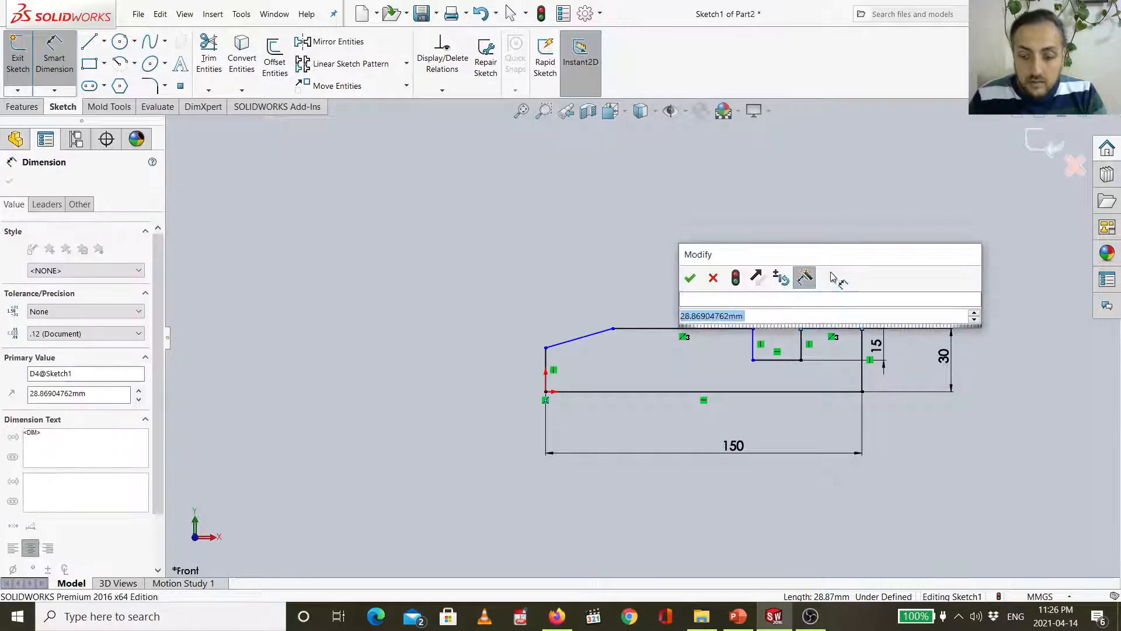
{"action": "type", "text": "10"}
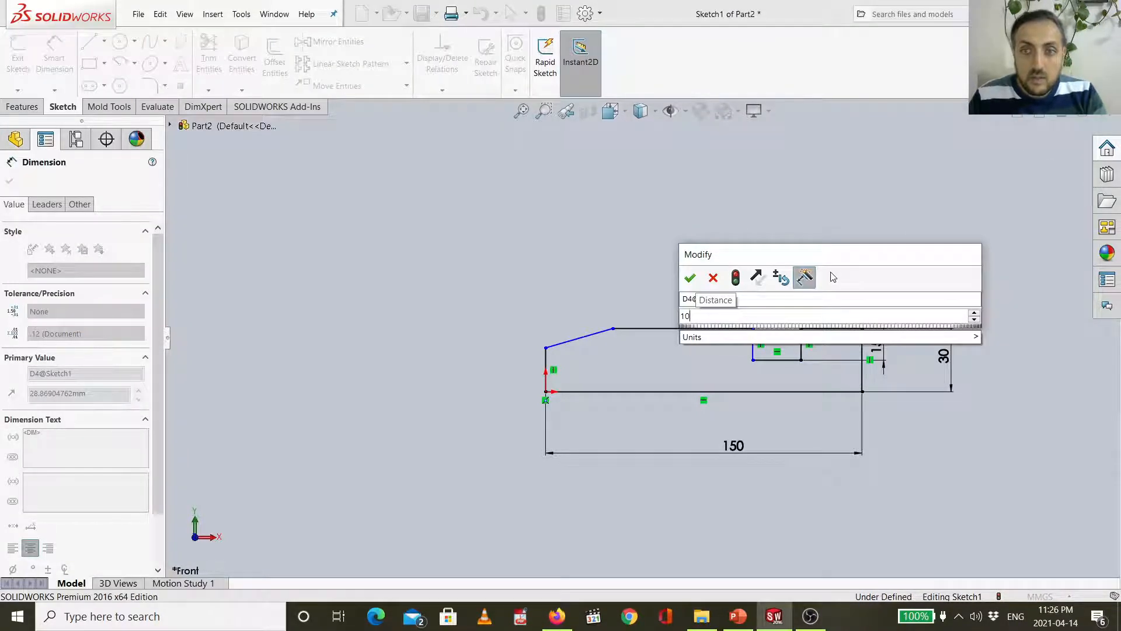
{"action": "key", "text": "Return"}
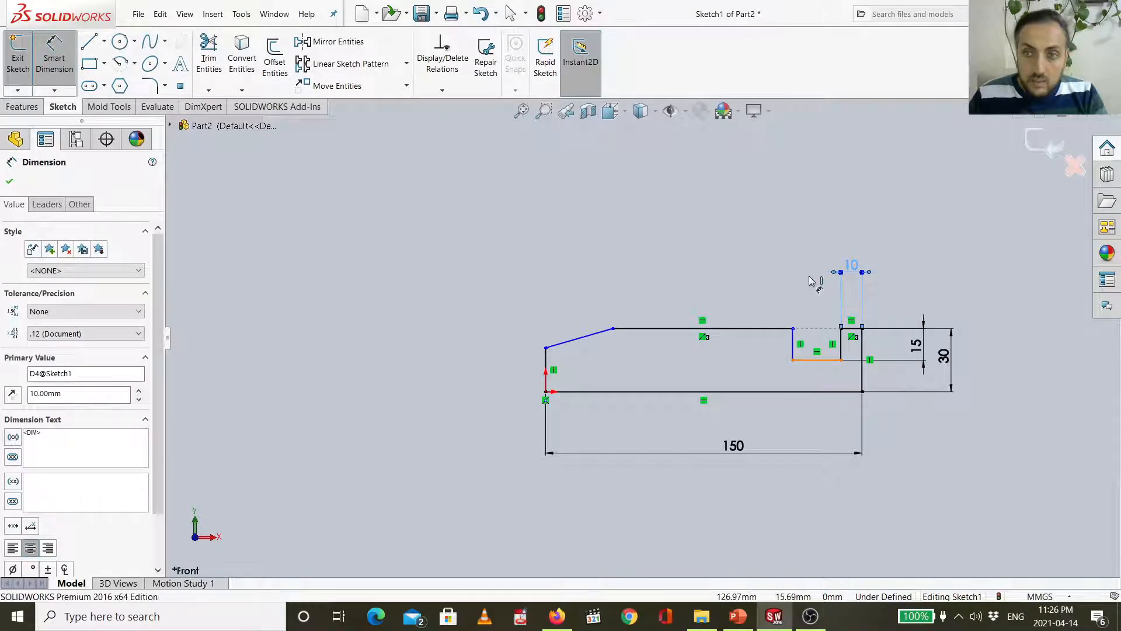
{"action": "left_click", "coordinate": [817, 359]}
{"action": "left_click", "coordinate": [818, 231]}
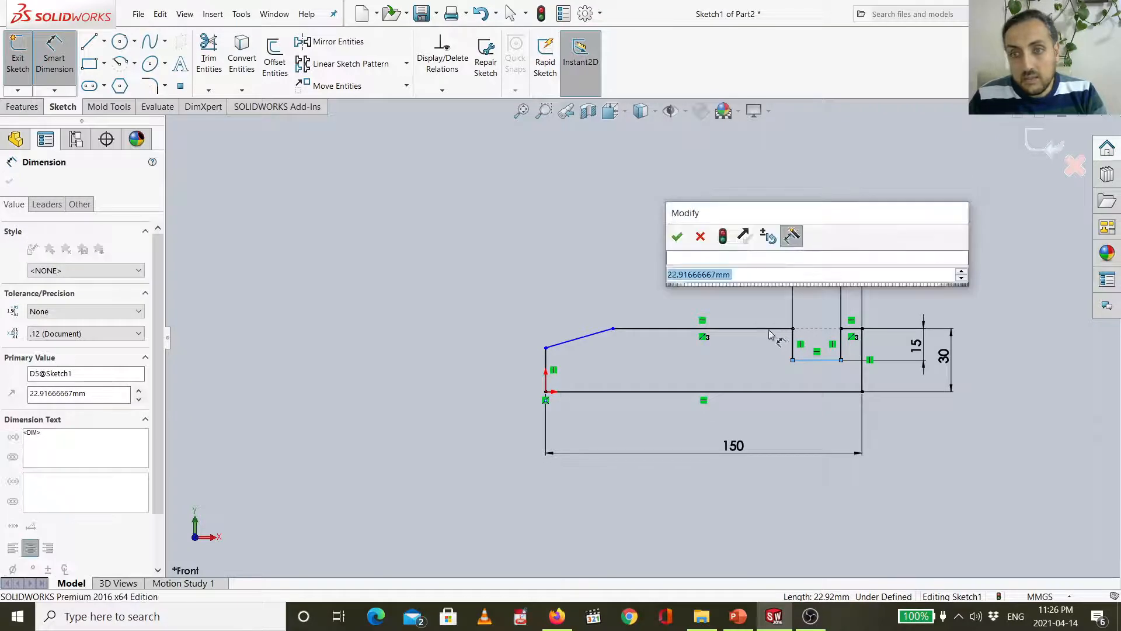
{"action": "type", "text": "20"}
{"action": "key", "text": "Return"}
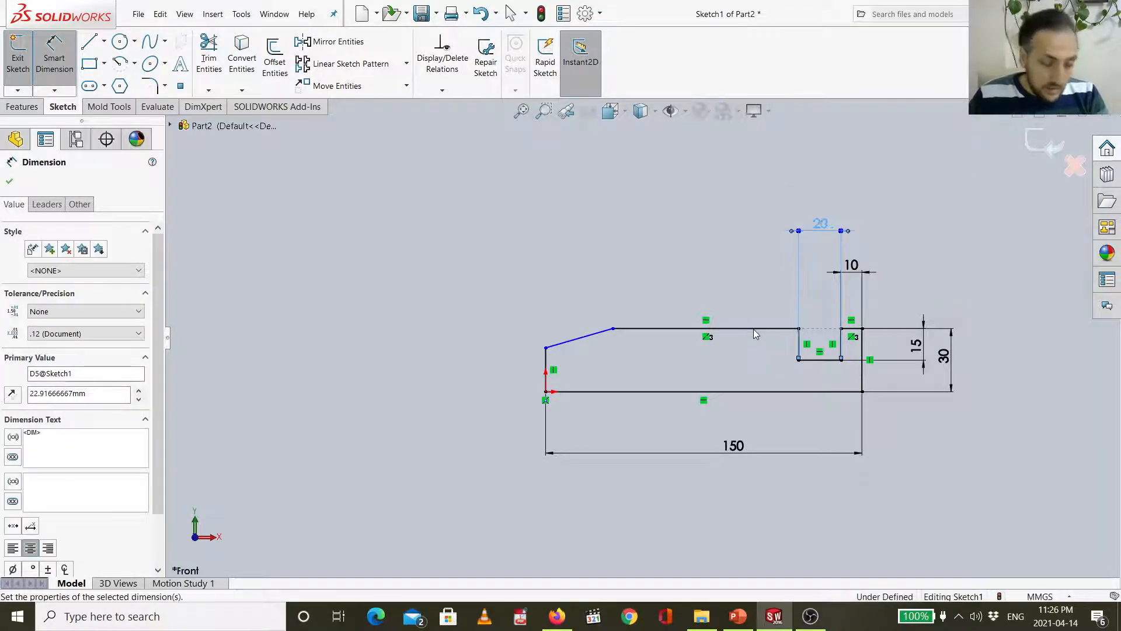
- Dimension the long top edge as 90 mm and the profile's left vertical edge as 15 mm
{"action": "left_click", "coordinate": [756, 331]}
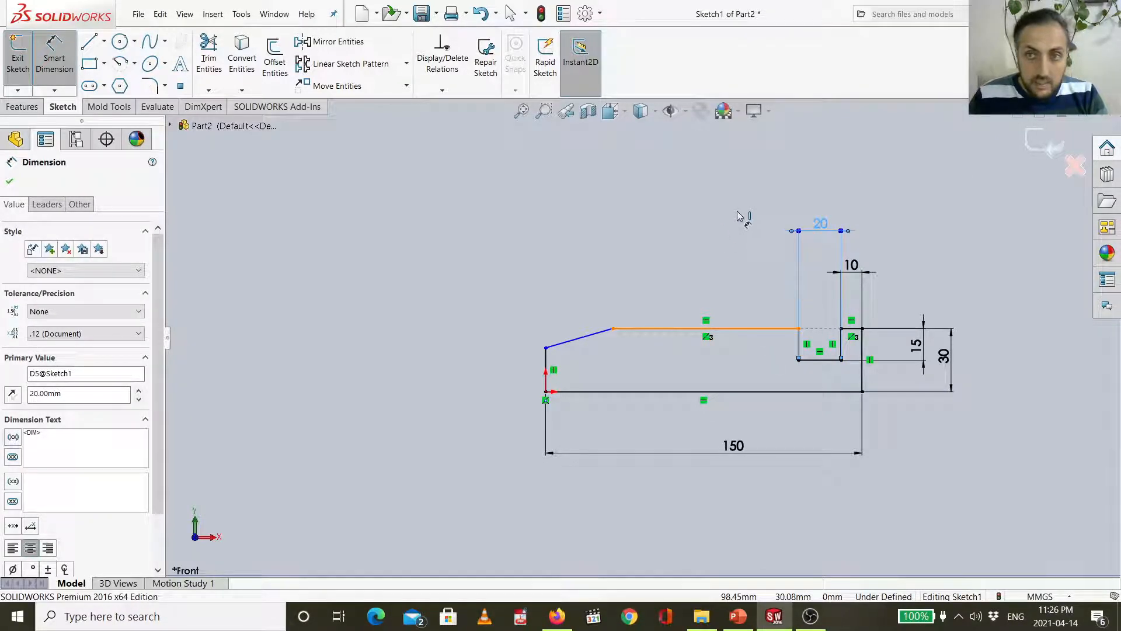
{"action": "left_click", "coordinate": [738, 216]}
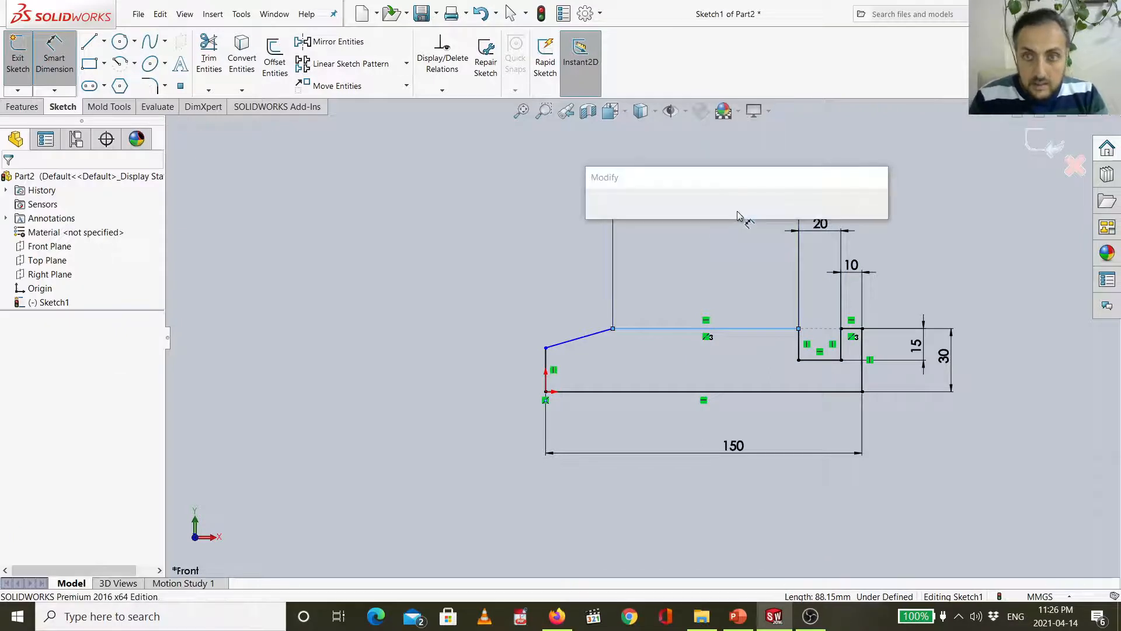
{"action": "type", "text": "90"}
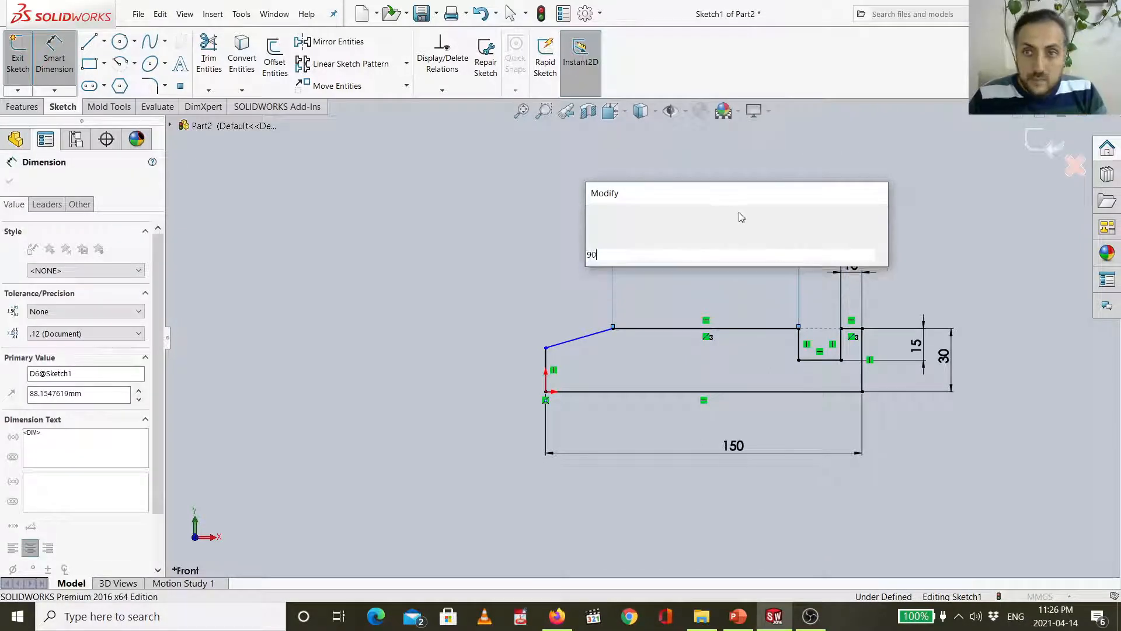
{"action": "key", "text": "Return"}
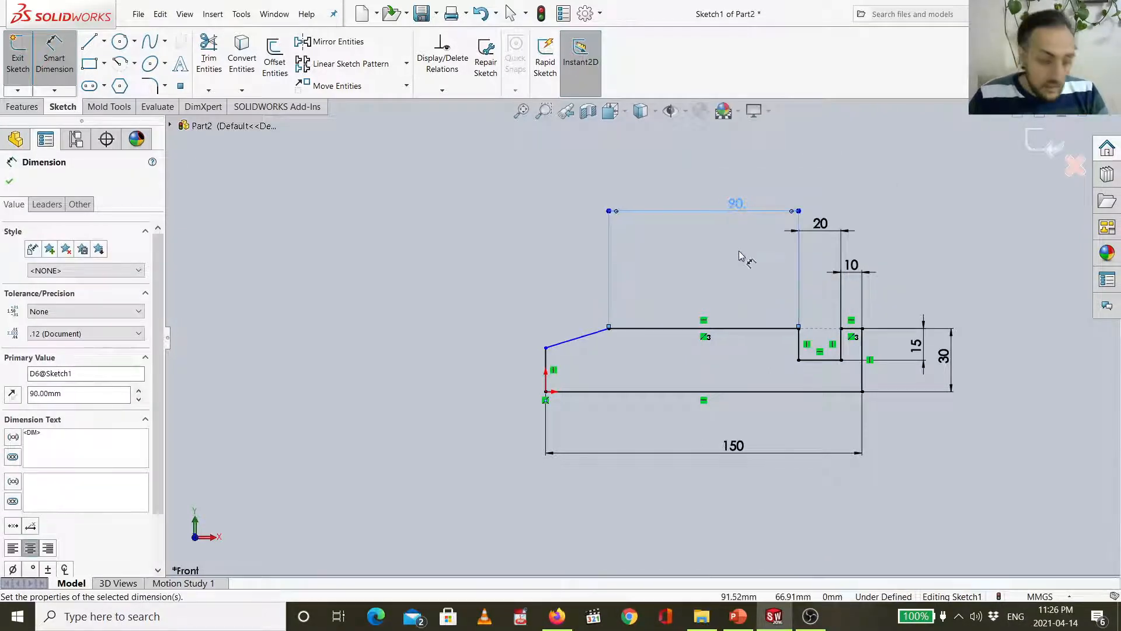
{"action": "left_click", "coordinate": [545, 368]}
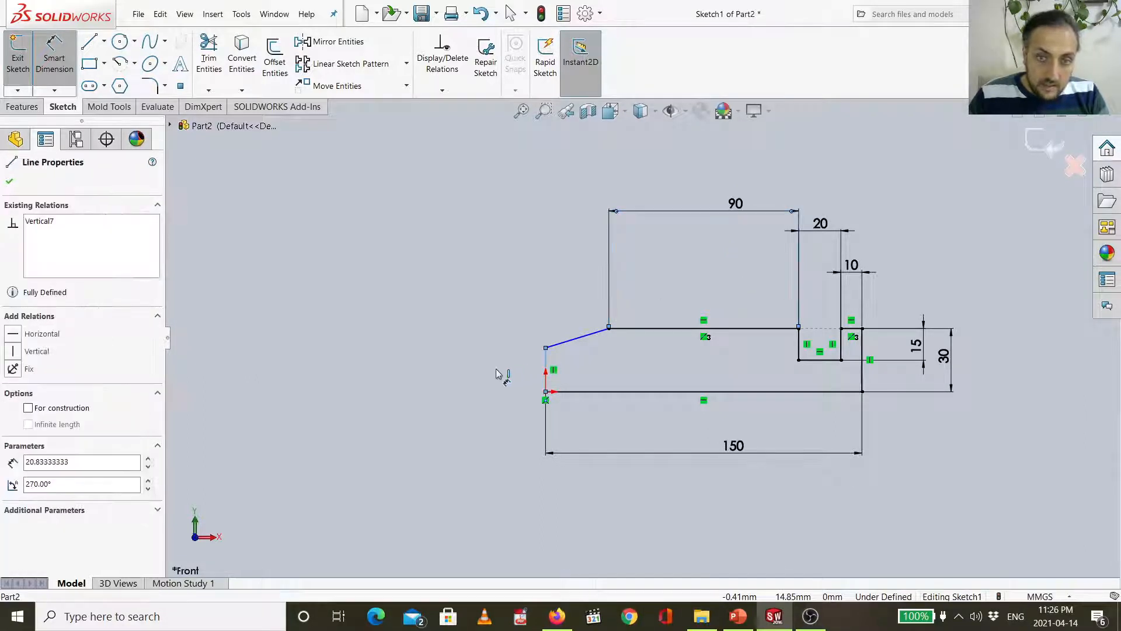
{"action": "left_click", "coordinate": [492, 377]}
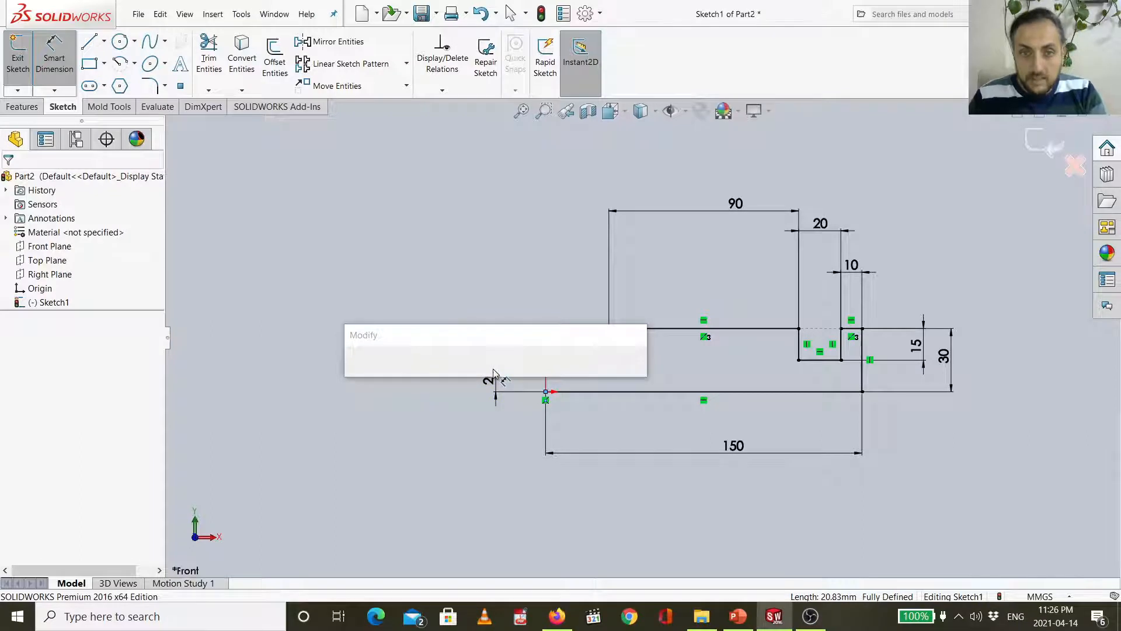
{"action": "type", "text": "15"}
{"action": "key", "text": "Return"}
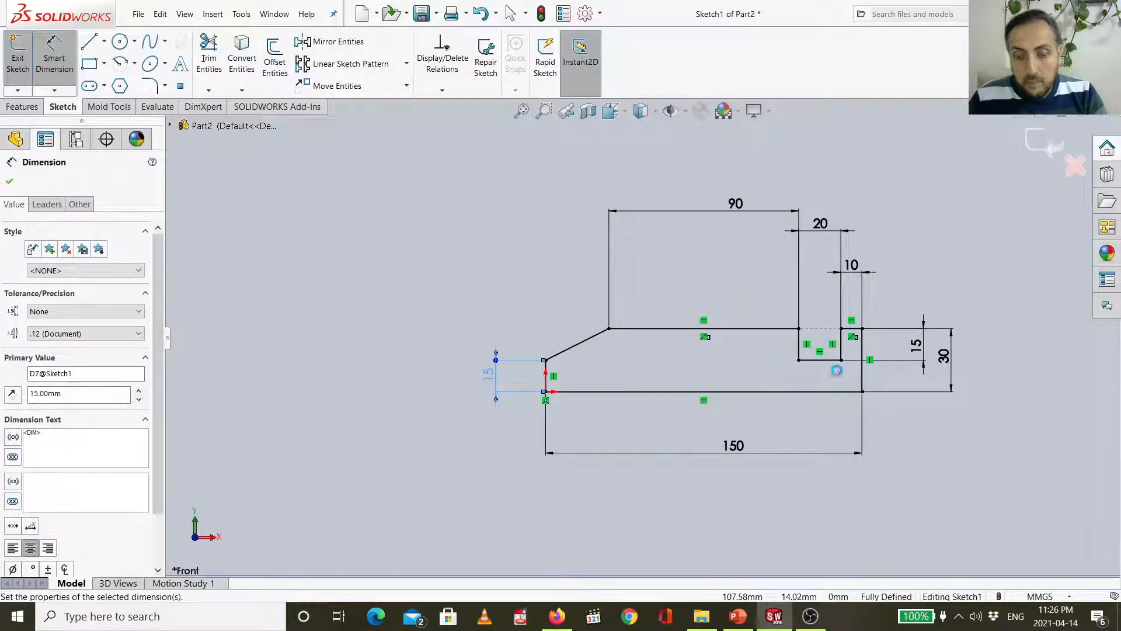
{"action": "key", "text": "f"}
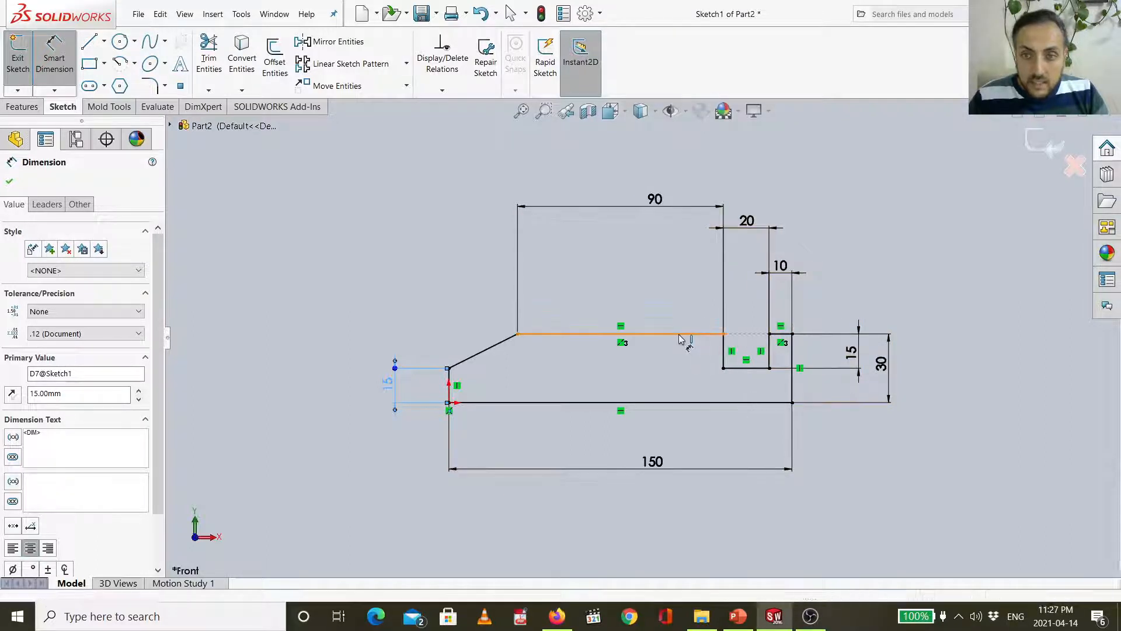
{"action": "key", "text": "Escape"}
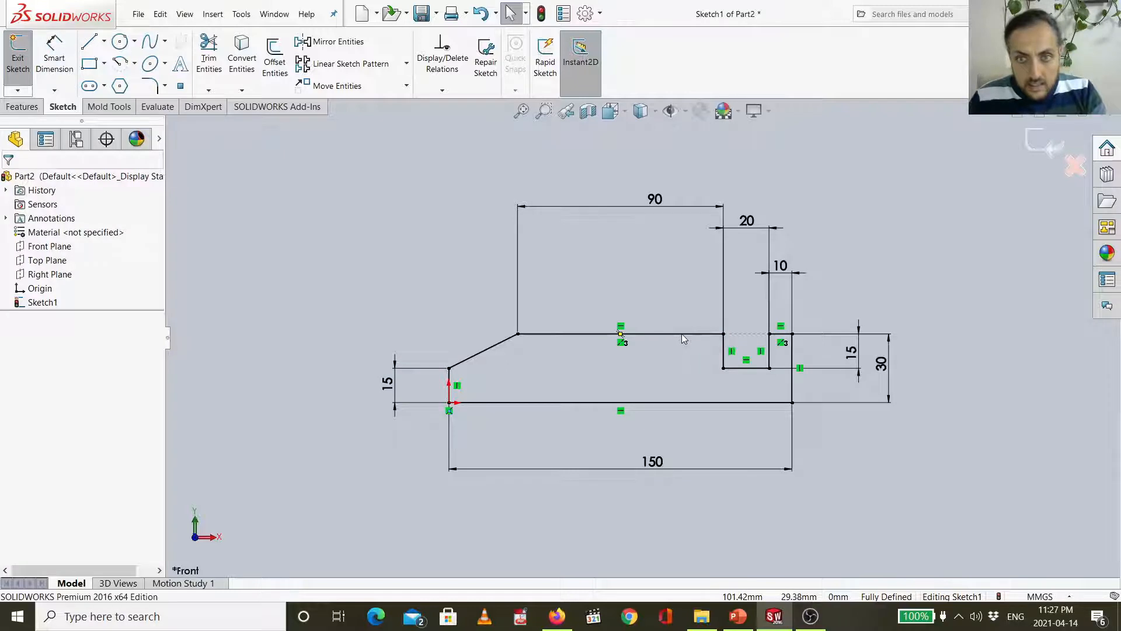
- Check the existing relation between the two top edges on either side of the notch
{"action": "left_click", "coordinate": [682, 334]}
{"action": "left_click", "coordinate": [774, 334], "text": "ctrl"}
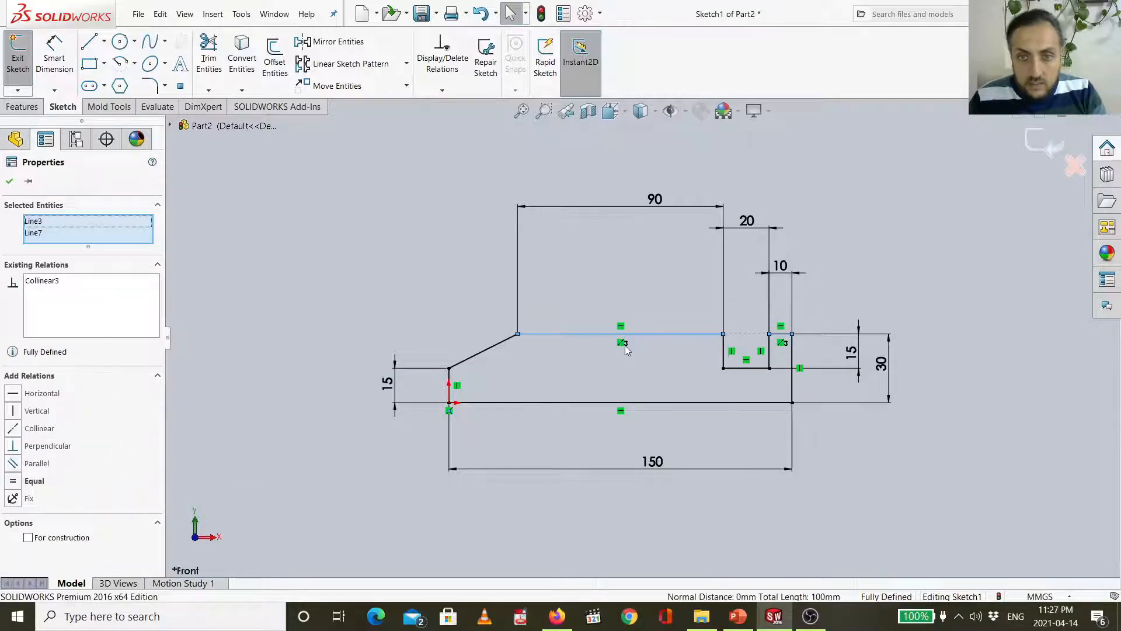
{"action": "scroll", "coordinate": [625, 355], "scroll_direction": "down", "scroll_amount": 3}
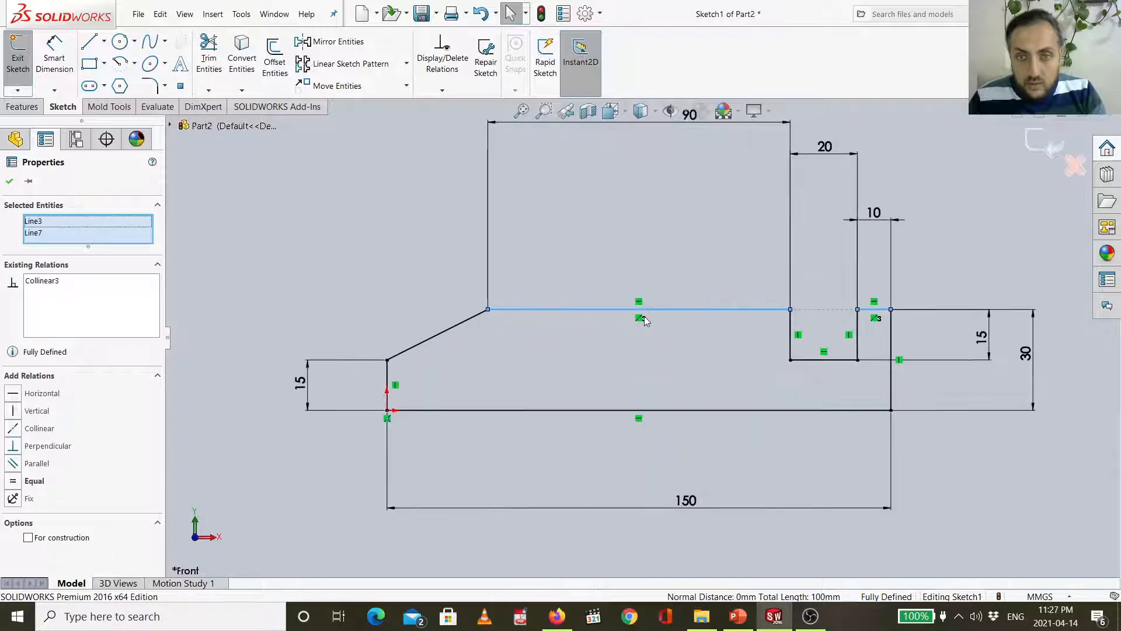
{"action": "scroll", "coordinate": [641, 322], "scroll_direction": "up", "scroll_amount": 2}
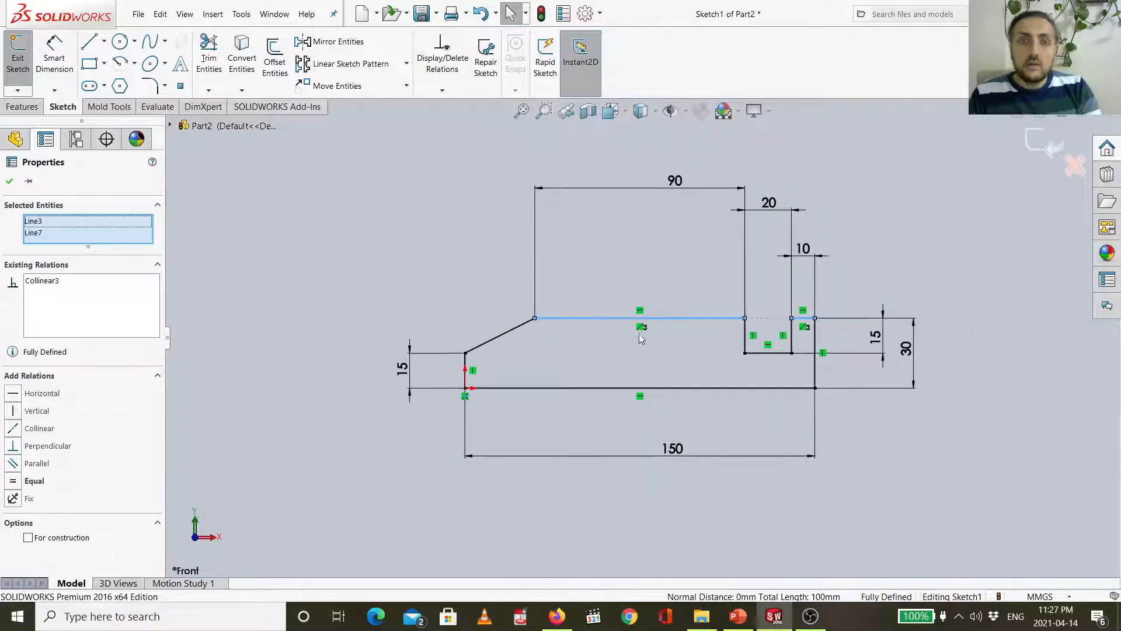
{"action": "left_click", "coordinate": [465, 268]}
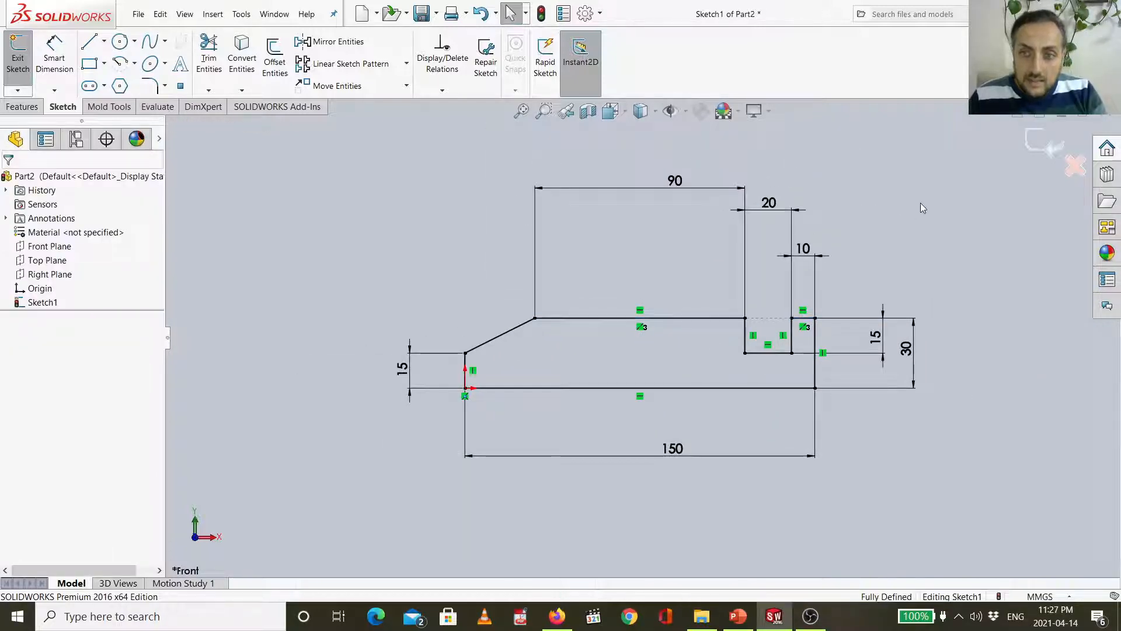
- Make the spline's upper tangent handle horizontal so the curve runs smoothly into the long top edge
{"action": "left_click", "coordinate": [508, 340]}
{"action": "key", "text": "z"}
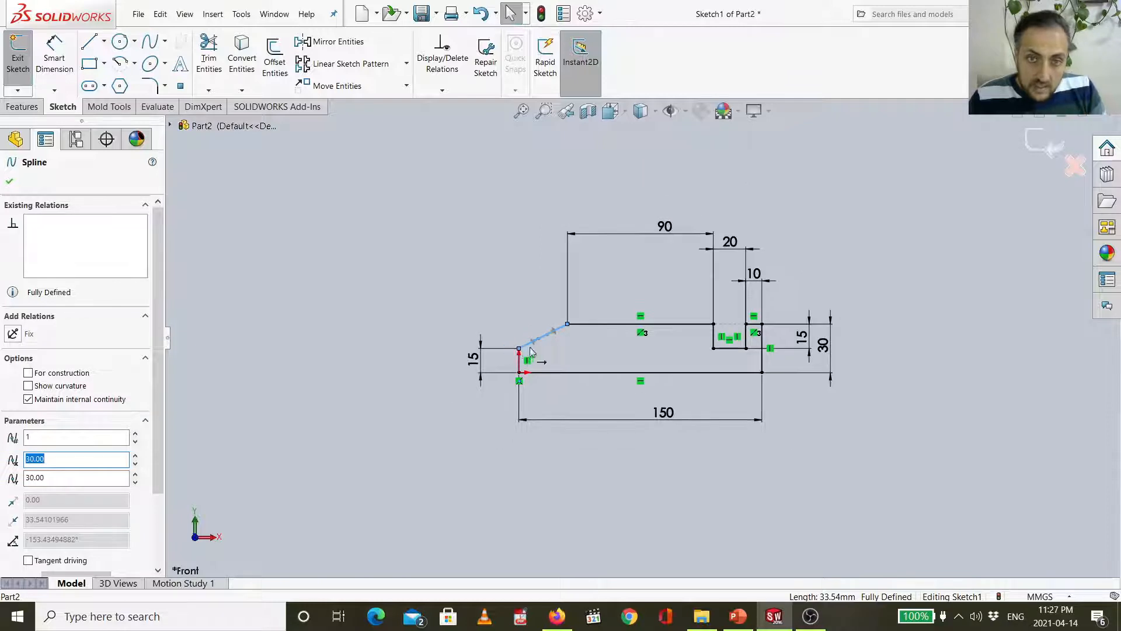
{"action": "scroll", "coordinate": [514, 337], "scroll_direction": "down", "scroll_amount": 5}
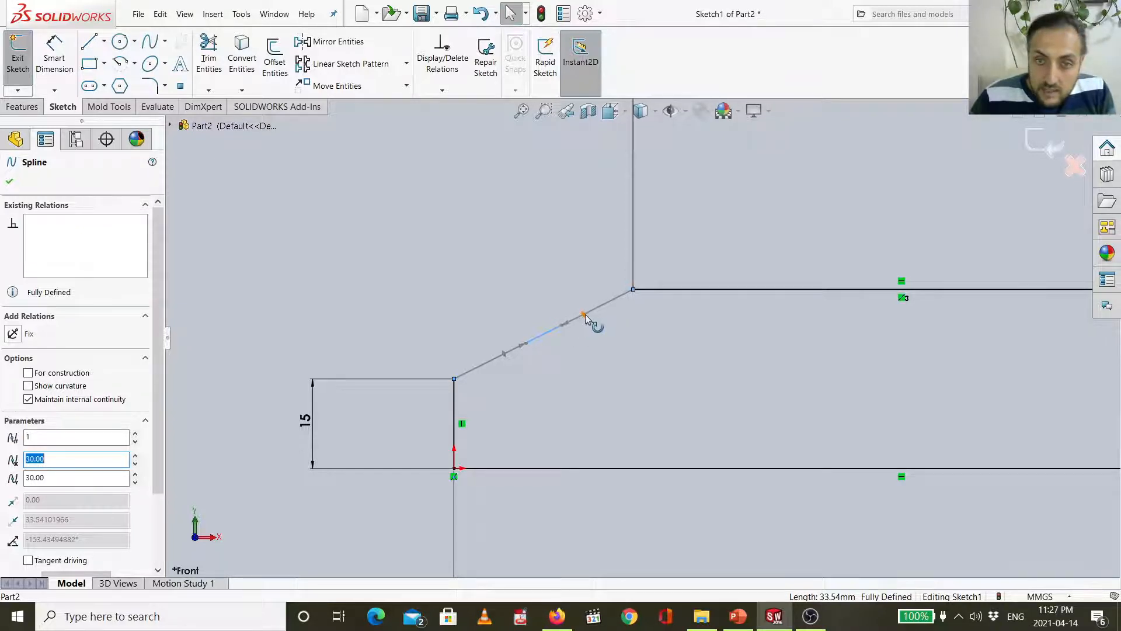
{"action": "scroll", "coordinate": [584, 316], "scroll_direction": "down", "scroll_amount": 5}
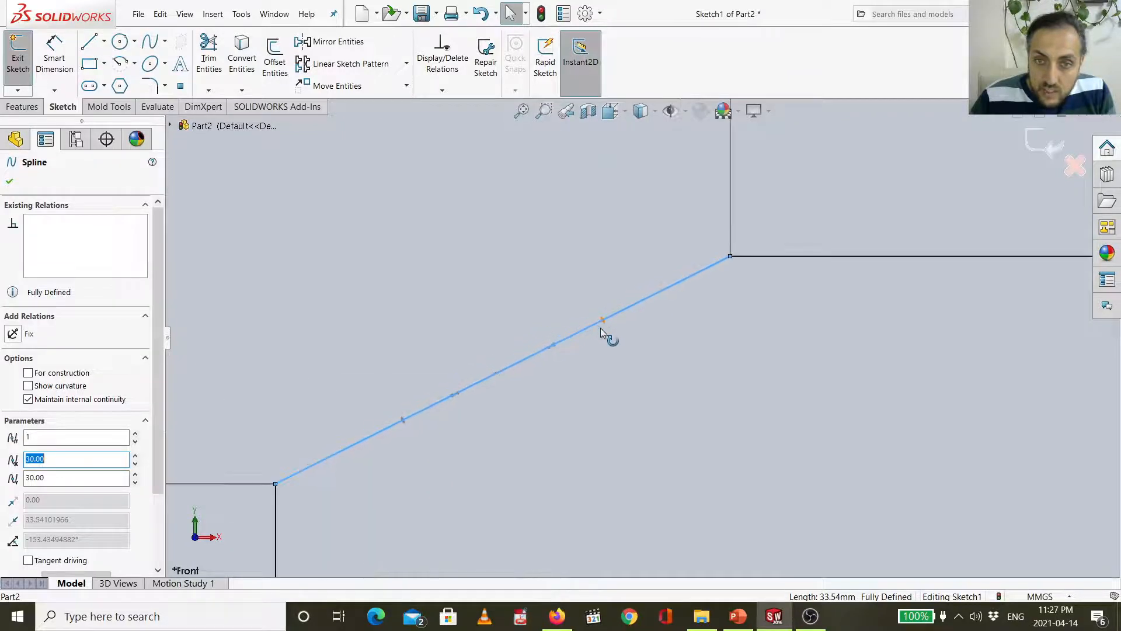
{"action": "left_click", "coordinate": [605, 322]}
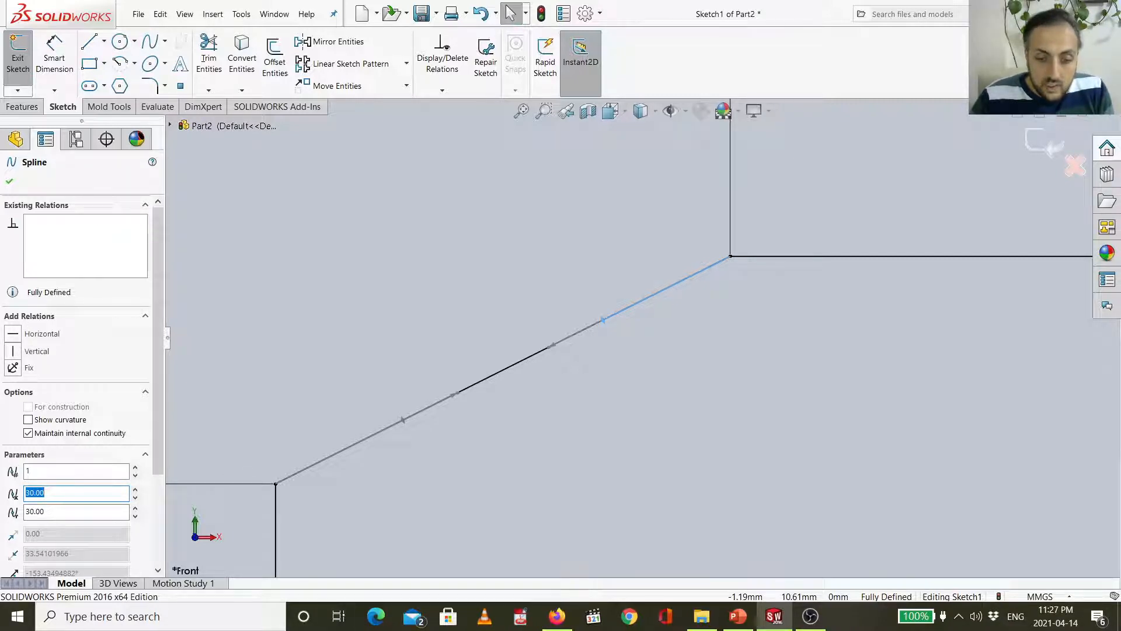
{"action": "left_click", "coordinate": [604, 320]}
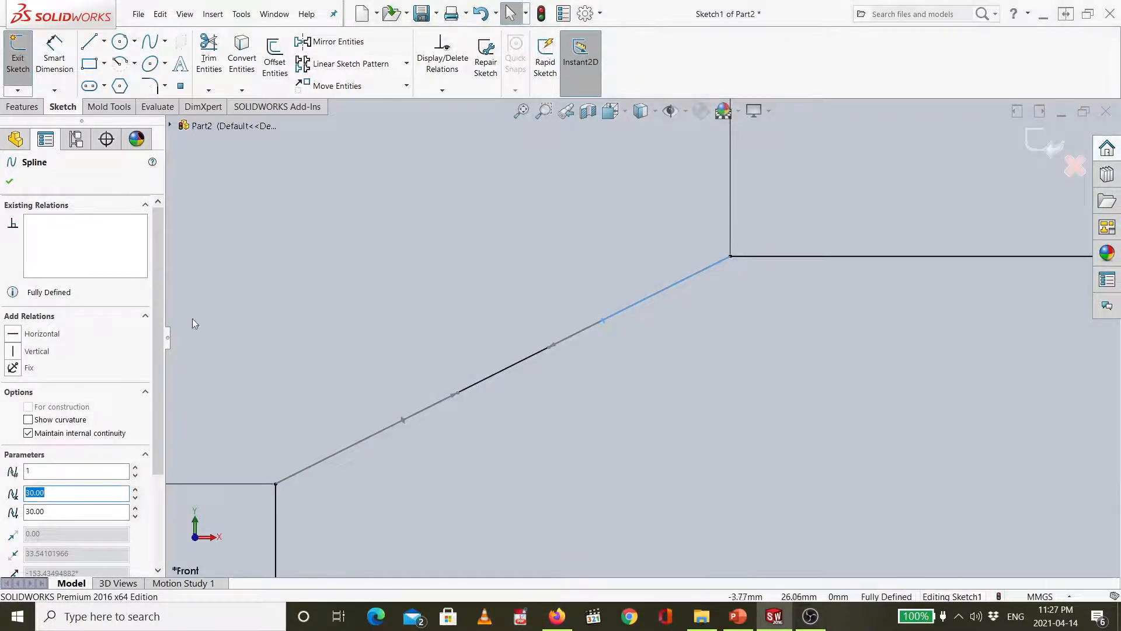
{"action": "left_click", "coordinate": [18, 335]}
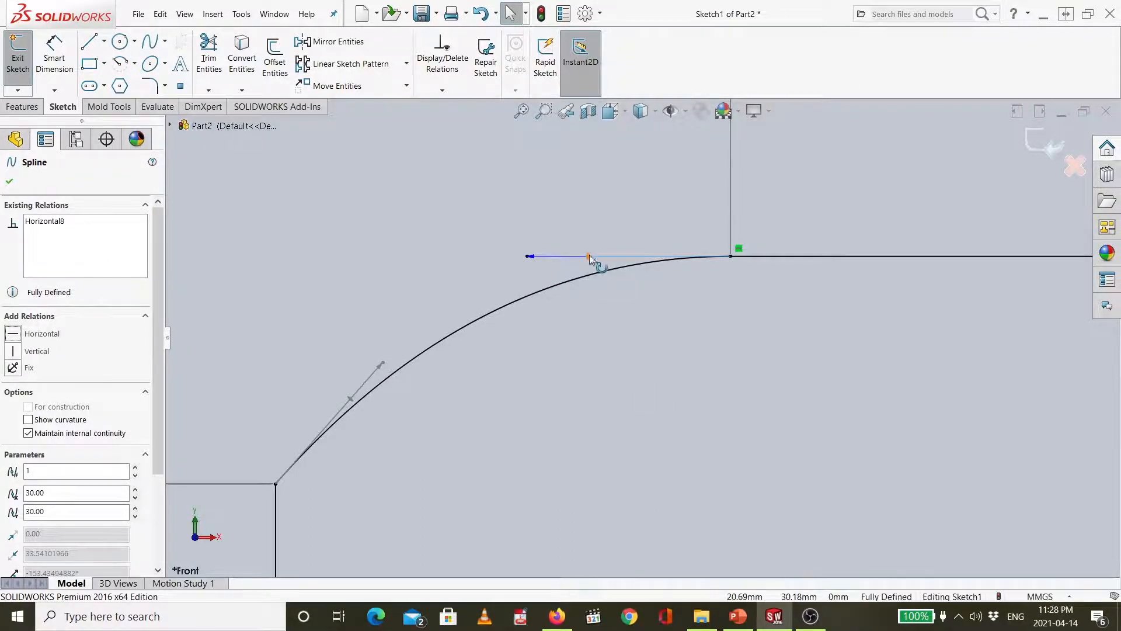
- Dimension the spline's horizontal tangent handle as 40 mm
{"action": "left_click", "coordinate": [54, 65]}
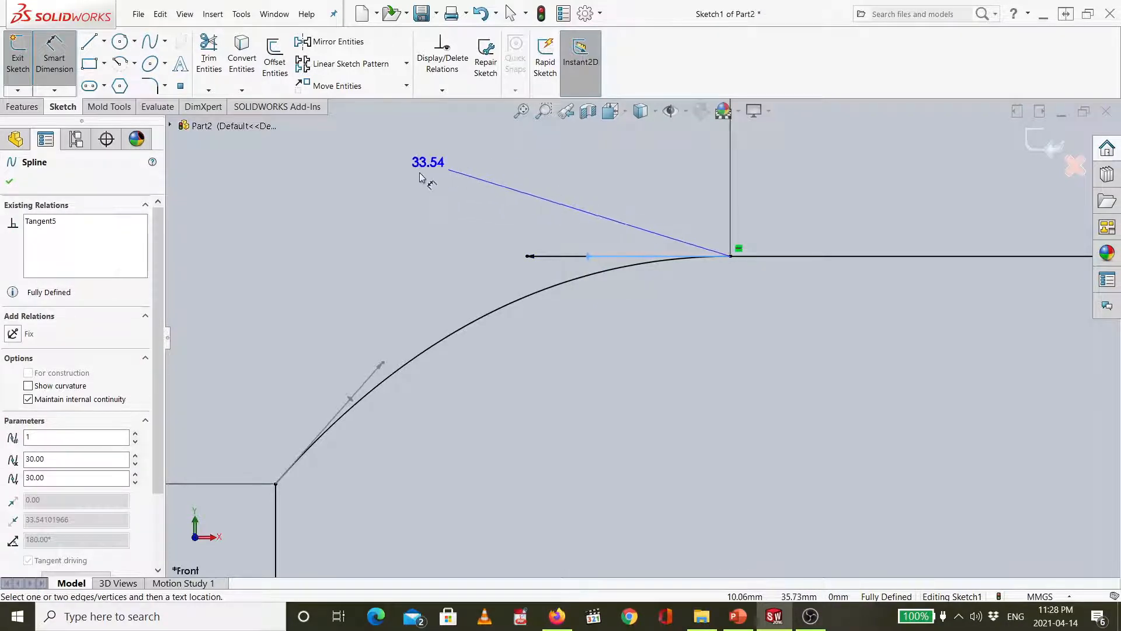
{"action": "left_click", "coordinate": [436, 180]}
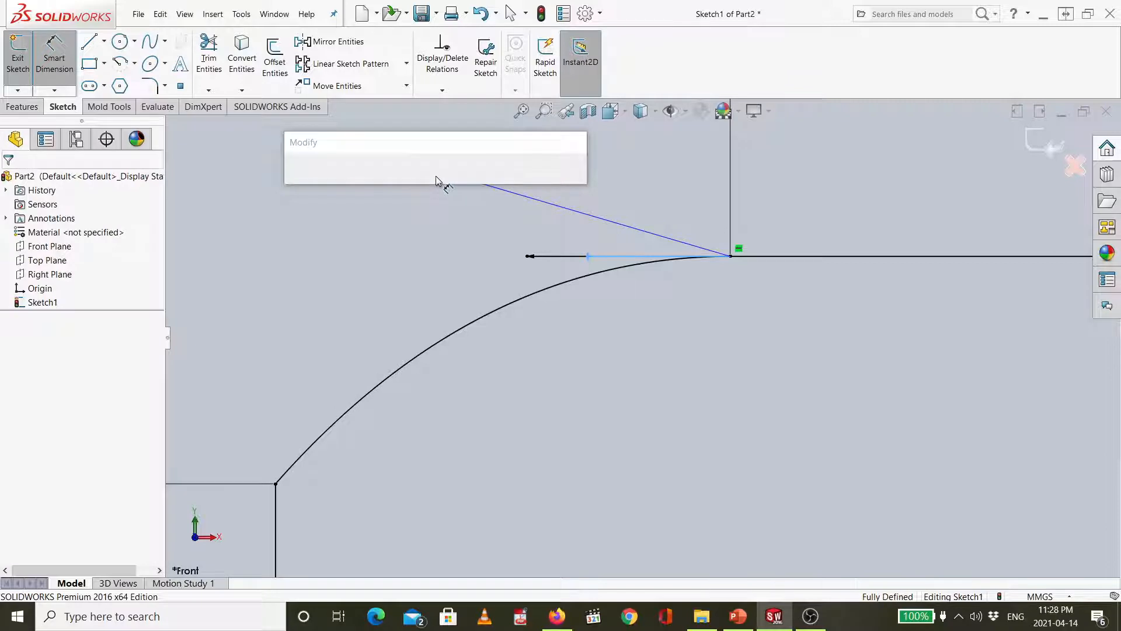
{"action": "key", "text": "Return"}
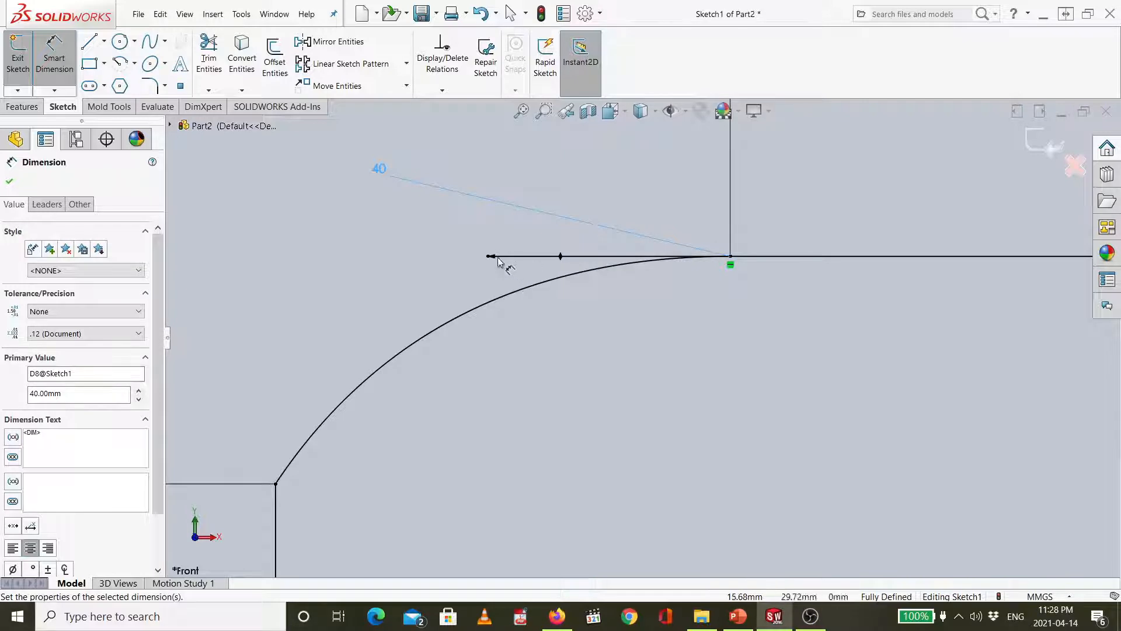
{"action": "left_click", "coordinate": [503, 301]}
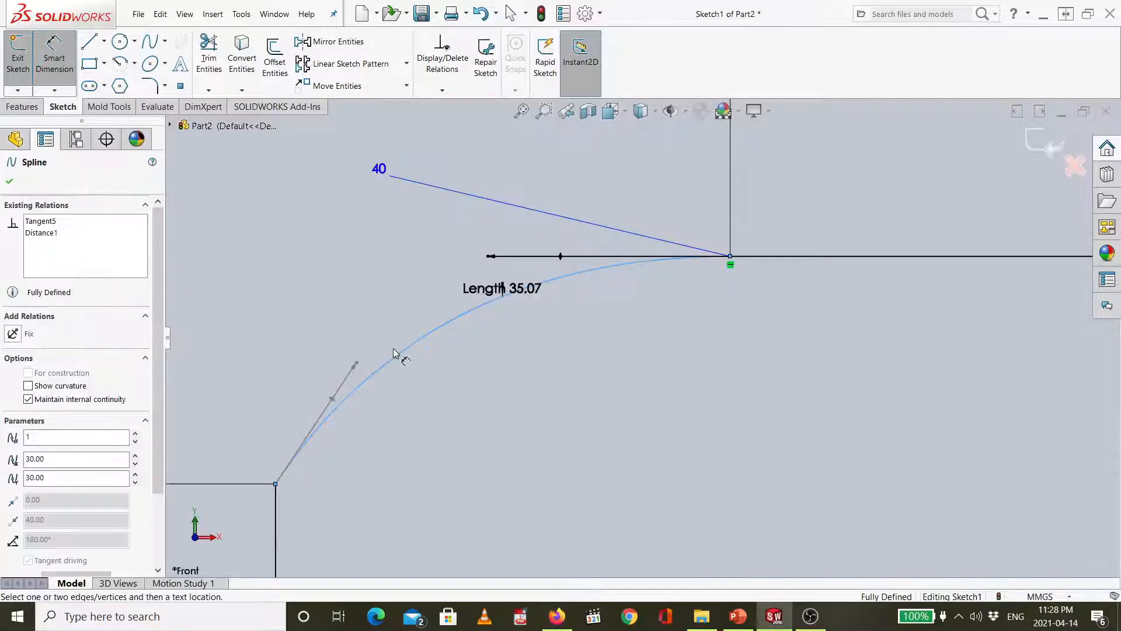
{"action": "key", "text": "Escape"}
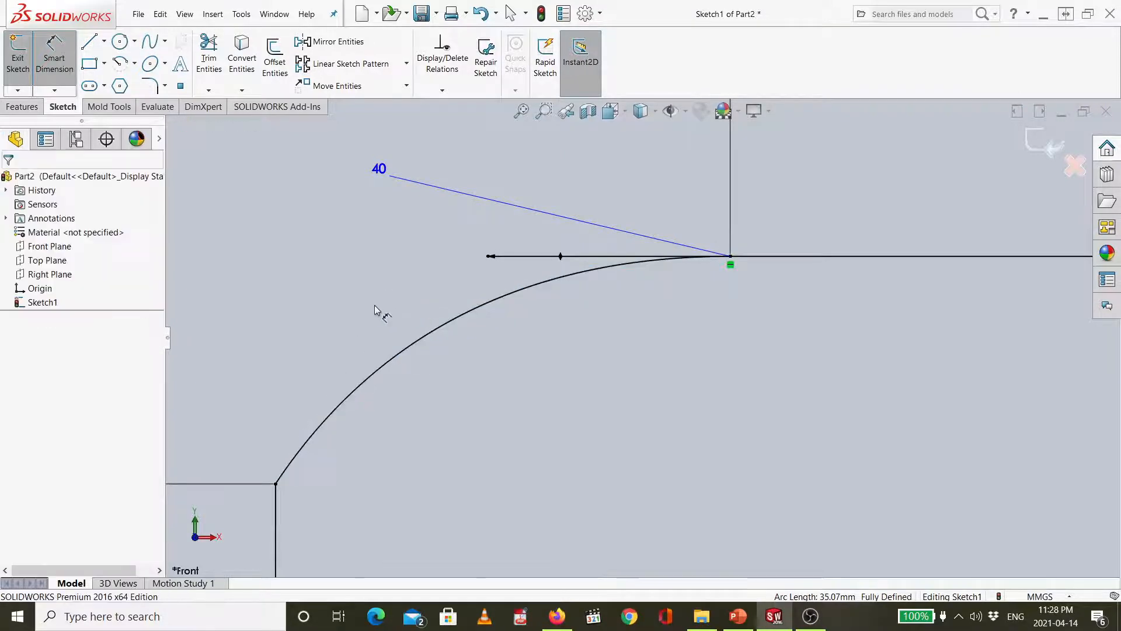
{"action": "left_click", "coordinate": [403, 345]}
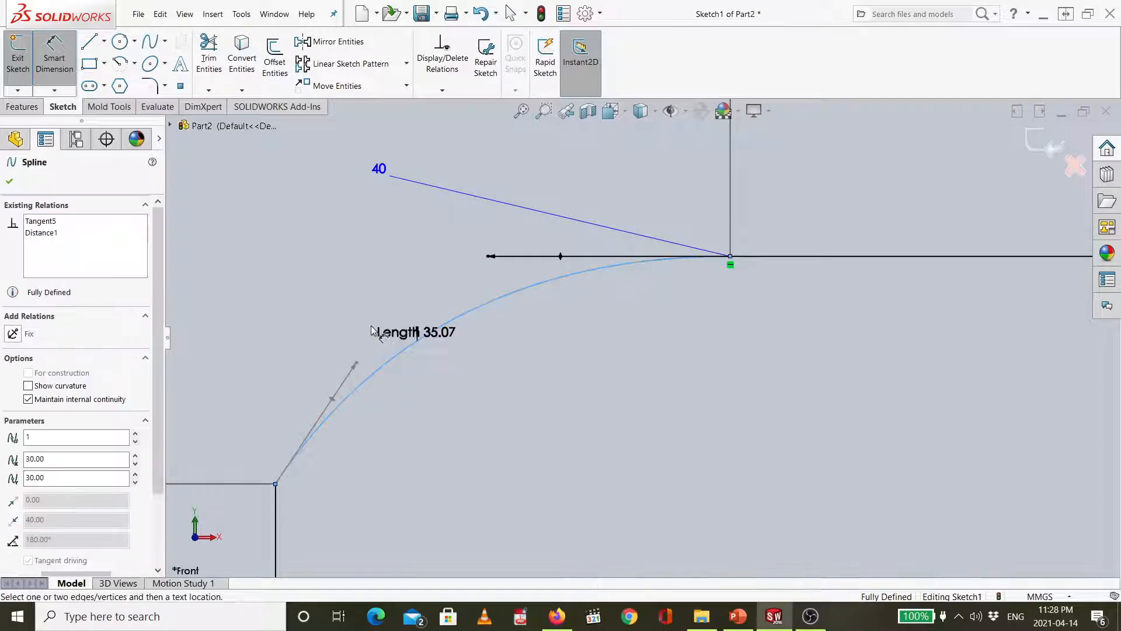
{"action": "key", "text": "Escape"}
{"action": "key", "text": "Escape"}
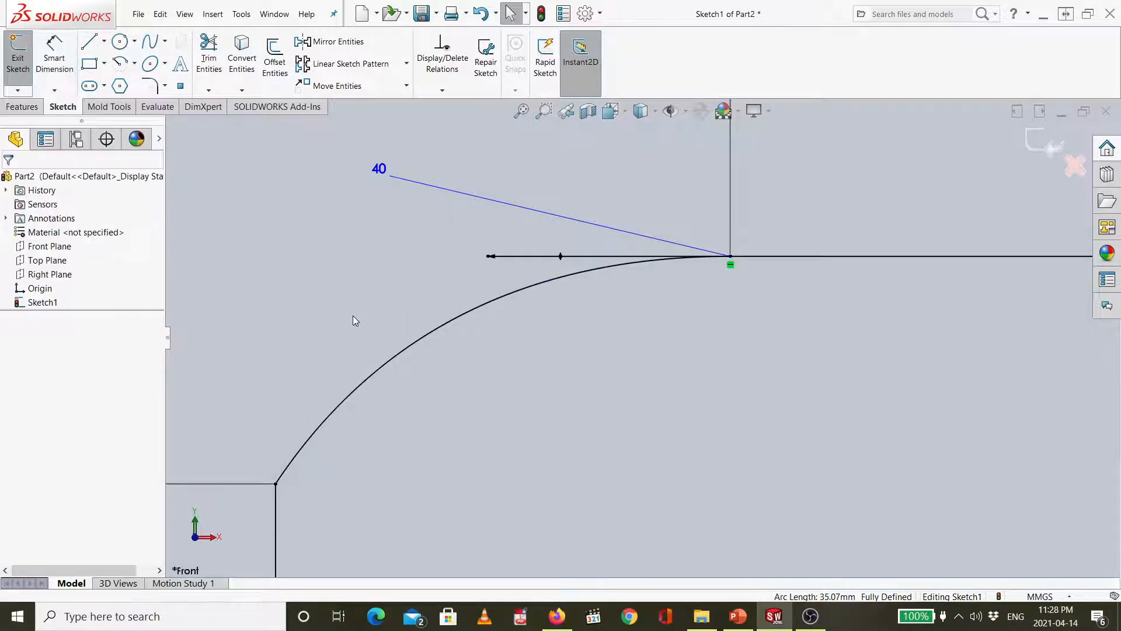
{"action": "left_click", "coordinate": [408, 347]}
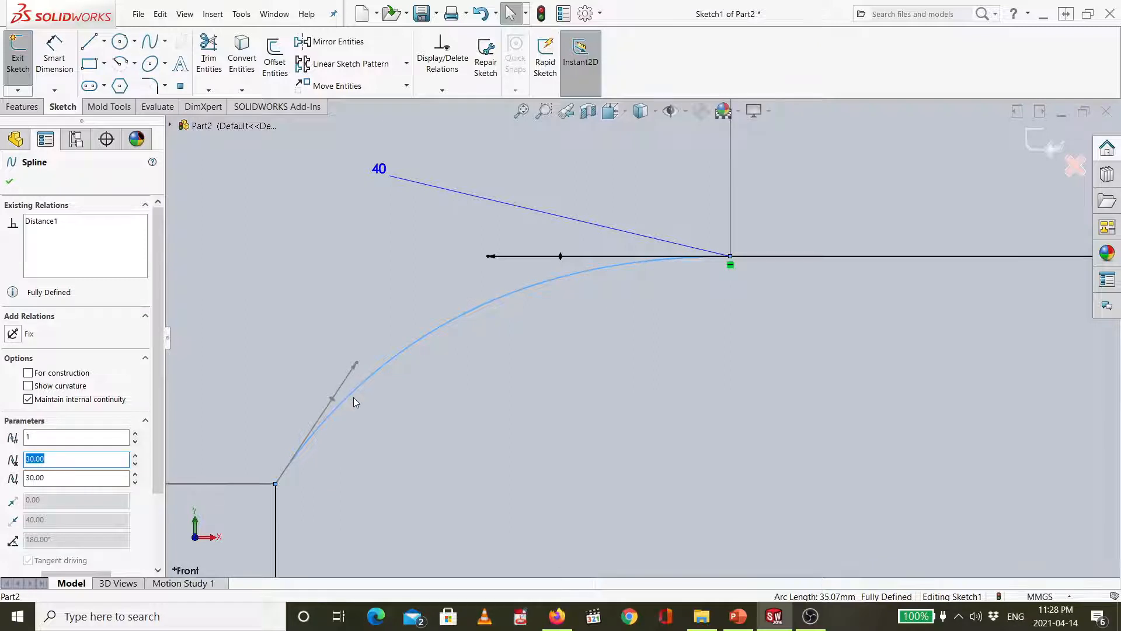
{"action": "left_click", "coordinate": [64, 60]}
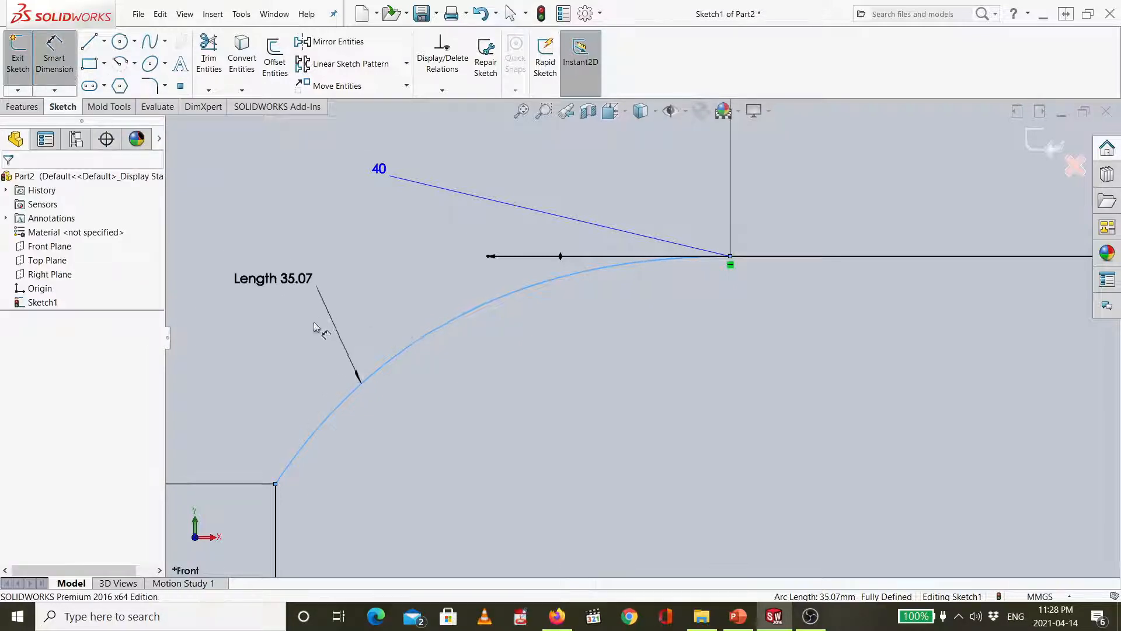
{"action": "scroll", "coordinate": [343, 462], "scroll_direction": "down", "scroll_amount": 1}
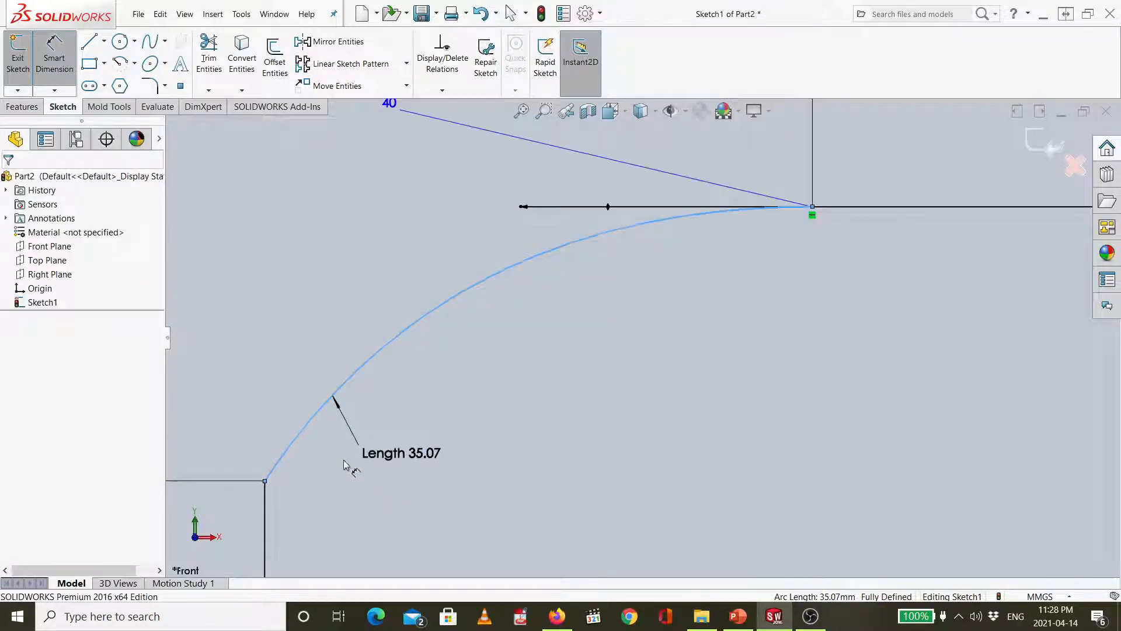
{"action": "scroll", "coordinate": [332, 470], "scroll_direction": "up", "scroll_amount": 3}
{"action": "scroll", "coordinate": [330, 471], "scroll_direction": "up", "scroll_amount": 1}
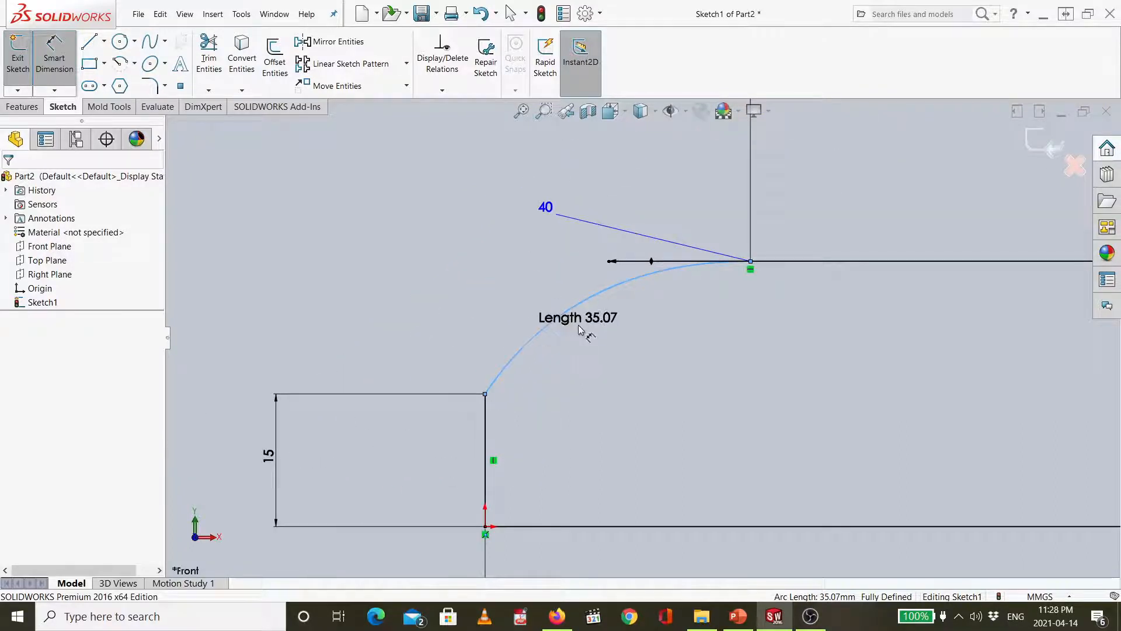
{"action": "key", "text": "Escape"}
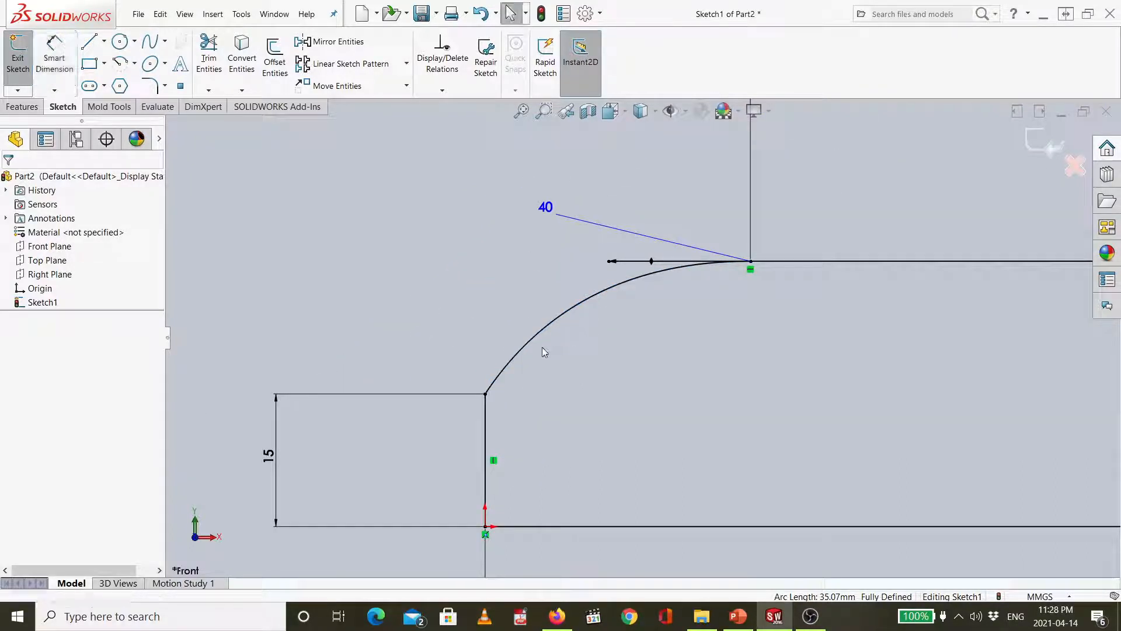
{"action": "left_click", "coordinate": [576, 311]}
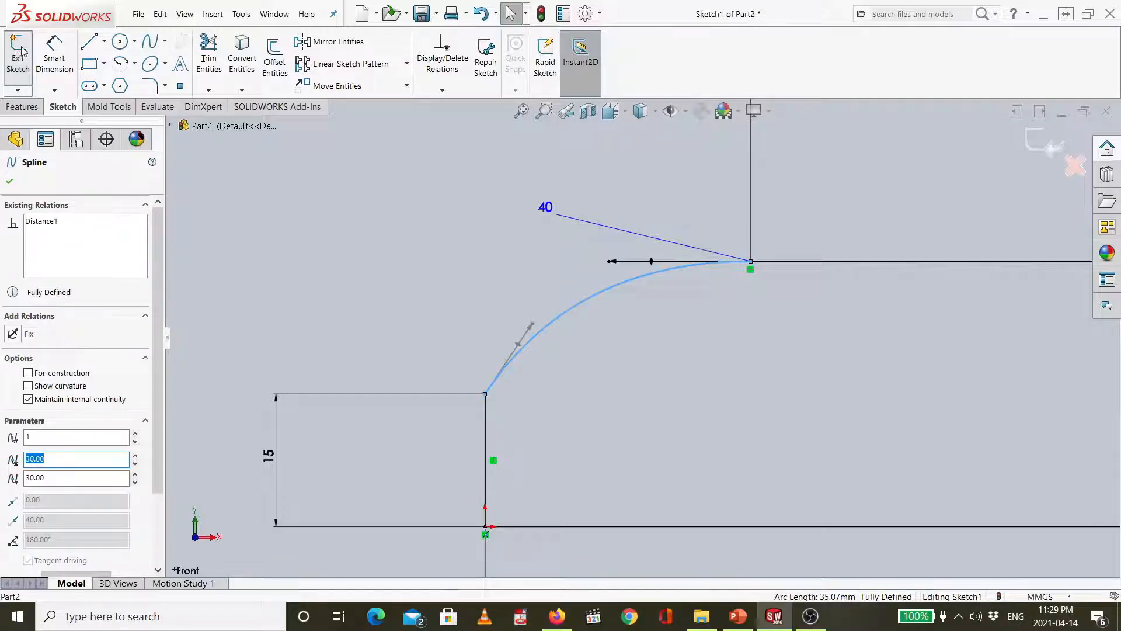
{"action": "left_click", "coordinate": [40, 54]}
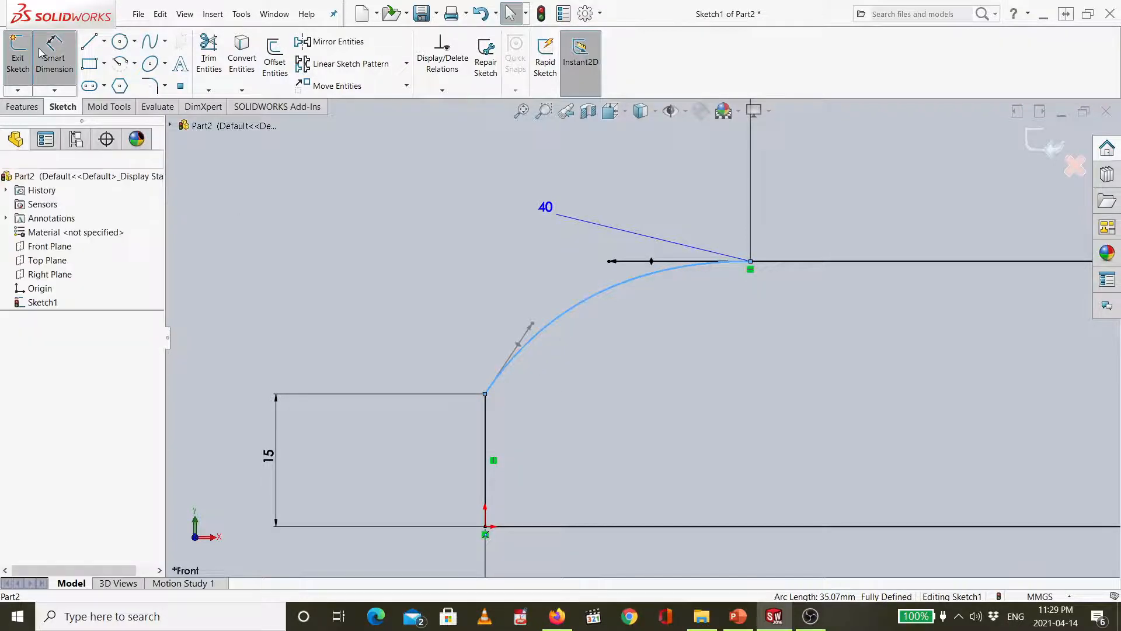
{"action": "left_click", "coordinate": [555, 319]}
{"action": "key", "text": "Escape"}
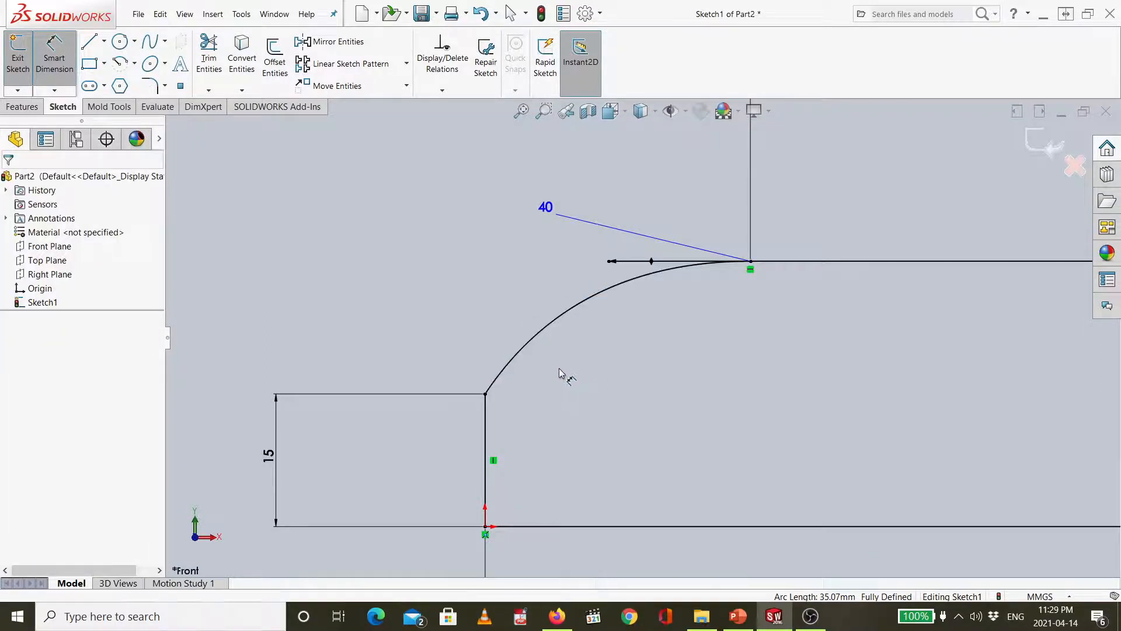
{"action": "key", "text": "Escape"}
- Try to dimension the angle between the left vertical edge and the spline curve, picking the edge first
{"action": "left_click", "coordinate": [568, 313]}
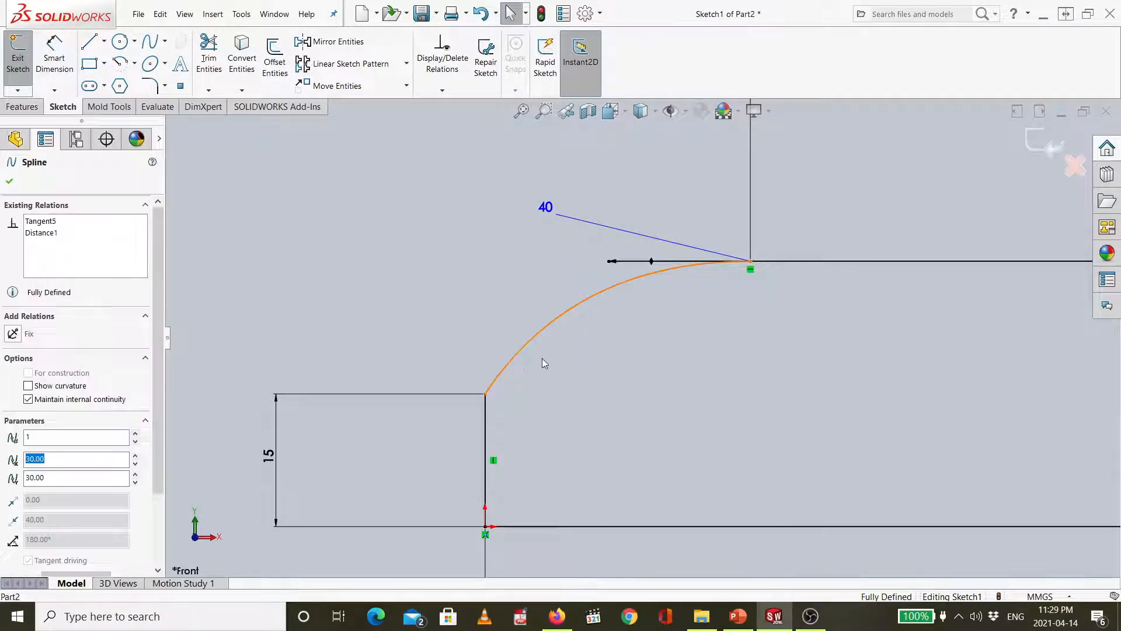
{"action": "left_click", "coordinate": [512, 350]}
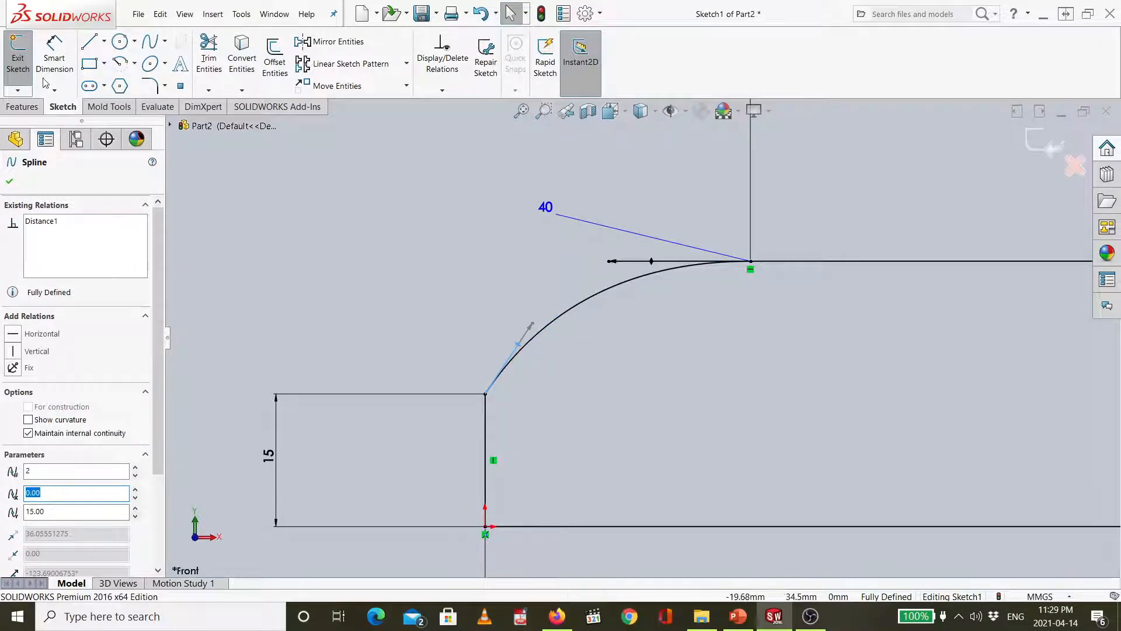
{"action": "left_click", "coordinate": [47, 42]}
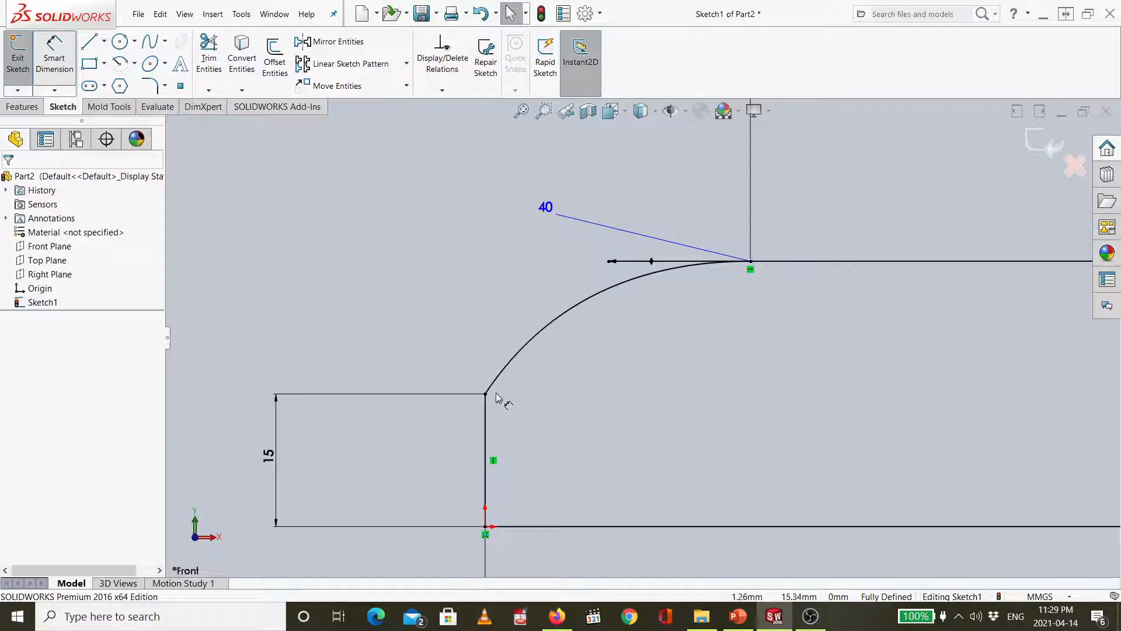
{"action": "left_click", "coordinate": [485, 436]}
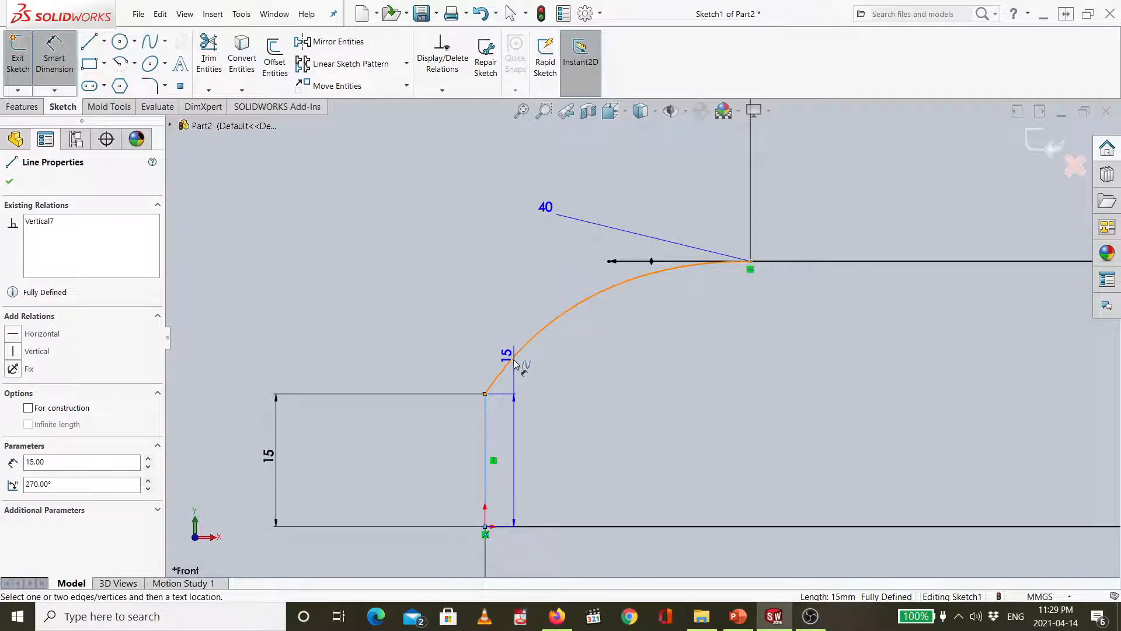
{"action": "left_click", "coordinate": [543, 327]}
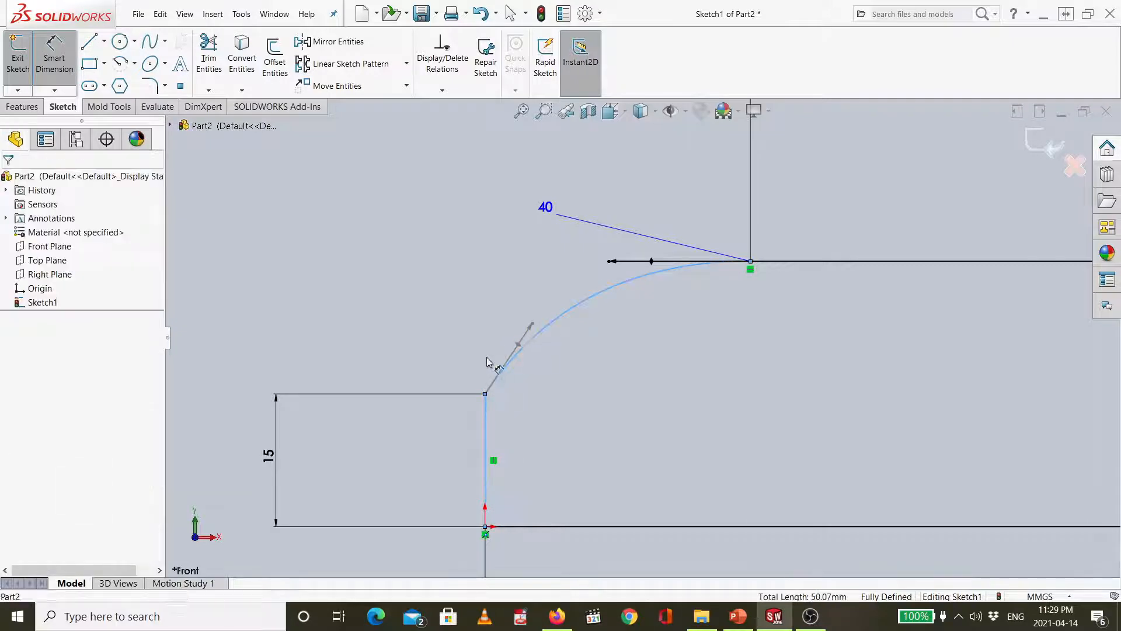
{"action": "left_click", "coordinate": [510, 357]}
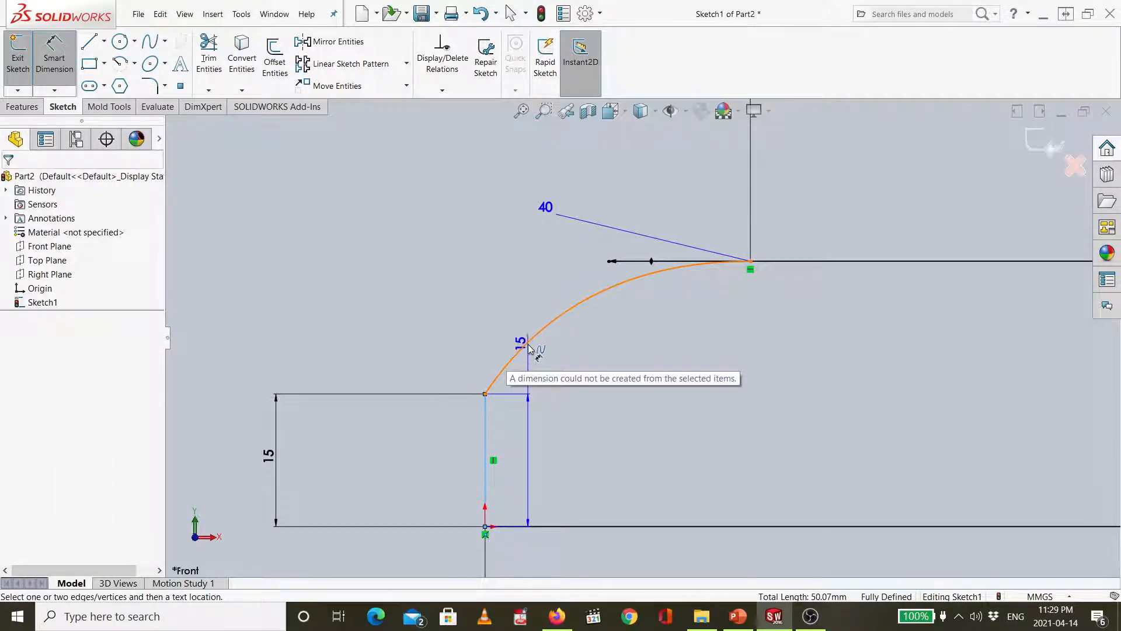
{"action": "left_click", "coordinate": [520, 345]}
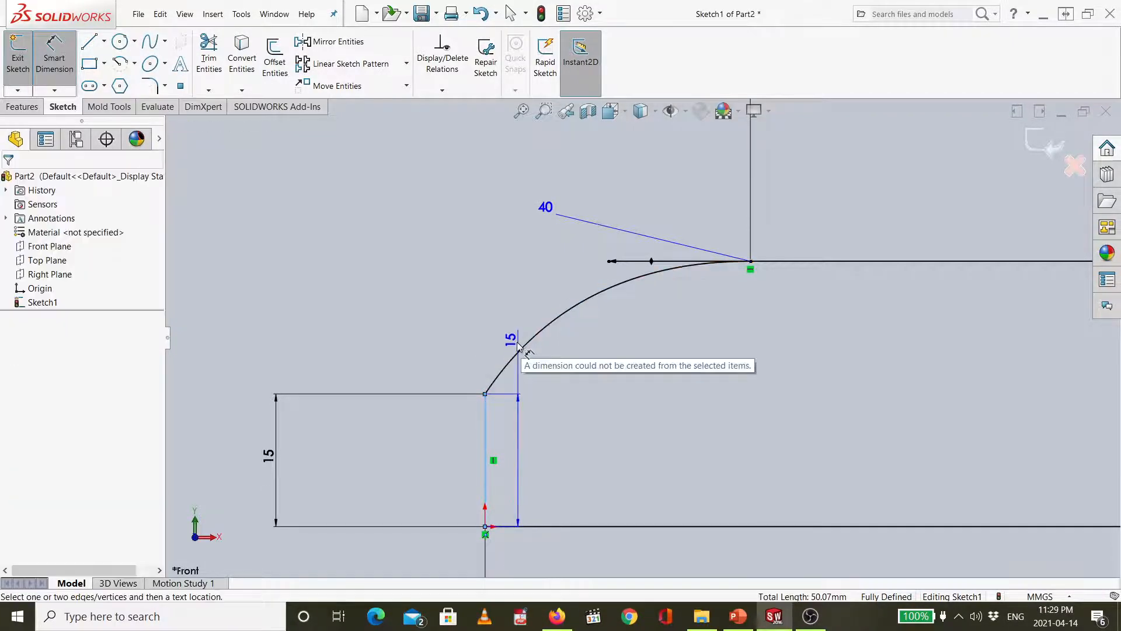
{"action": "left_click", "coordinate": [519, 347]}
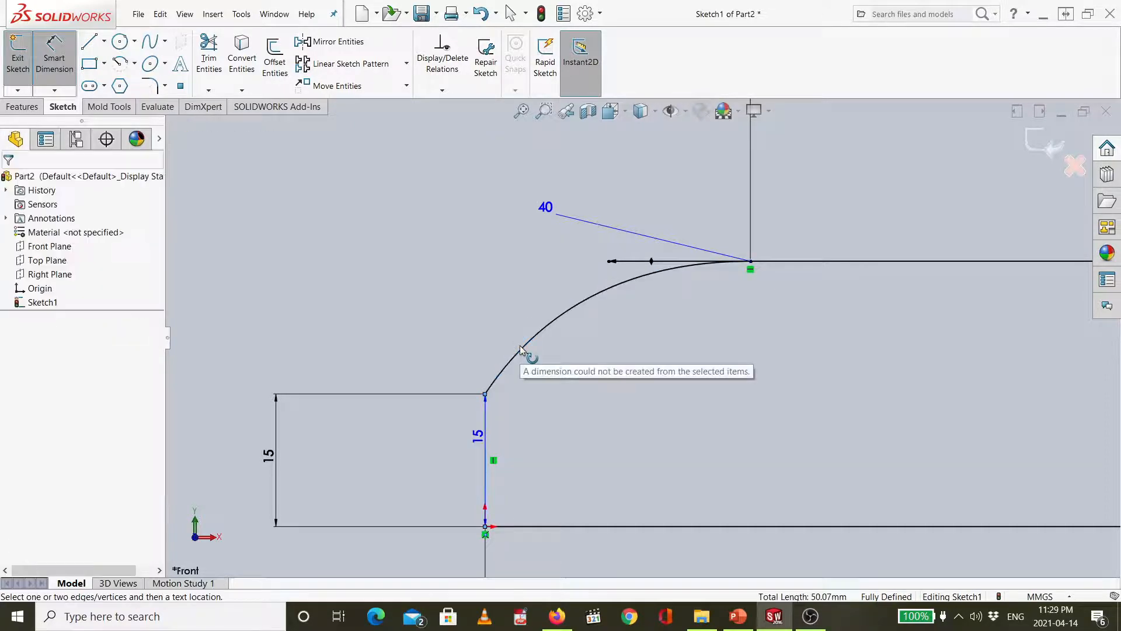
{"action": "left_click", "coordinate": [516, 344]}
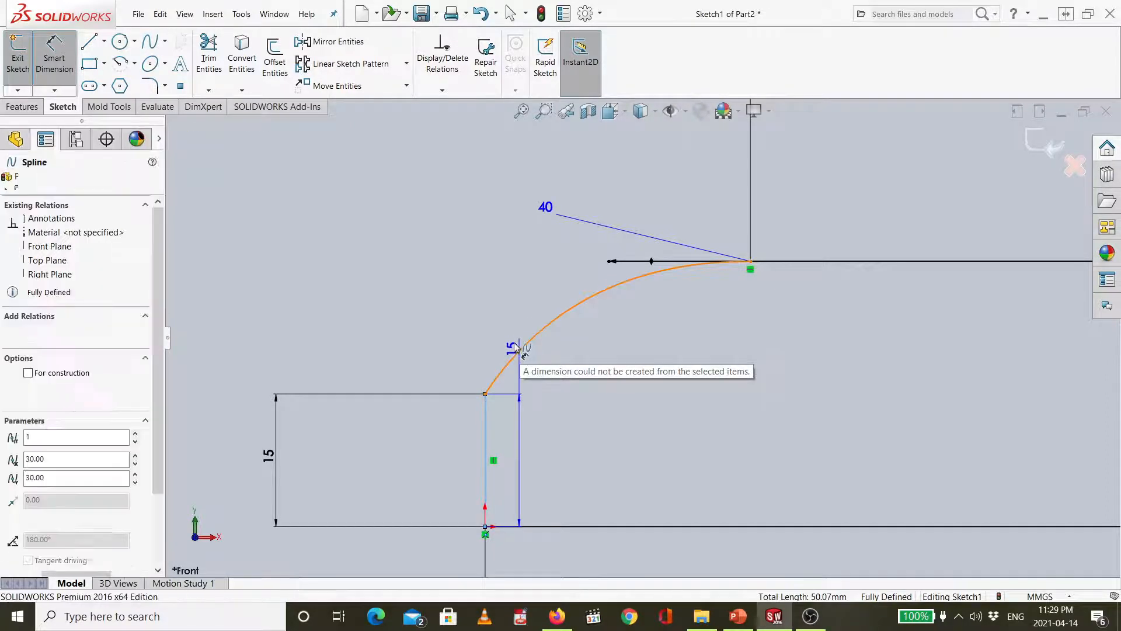
{"action": "key", "text": "Escape"}
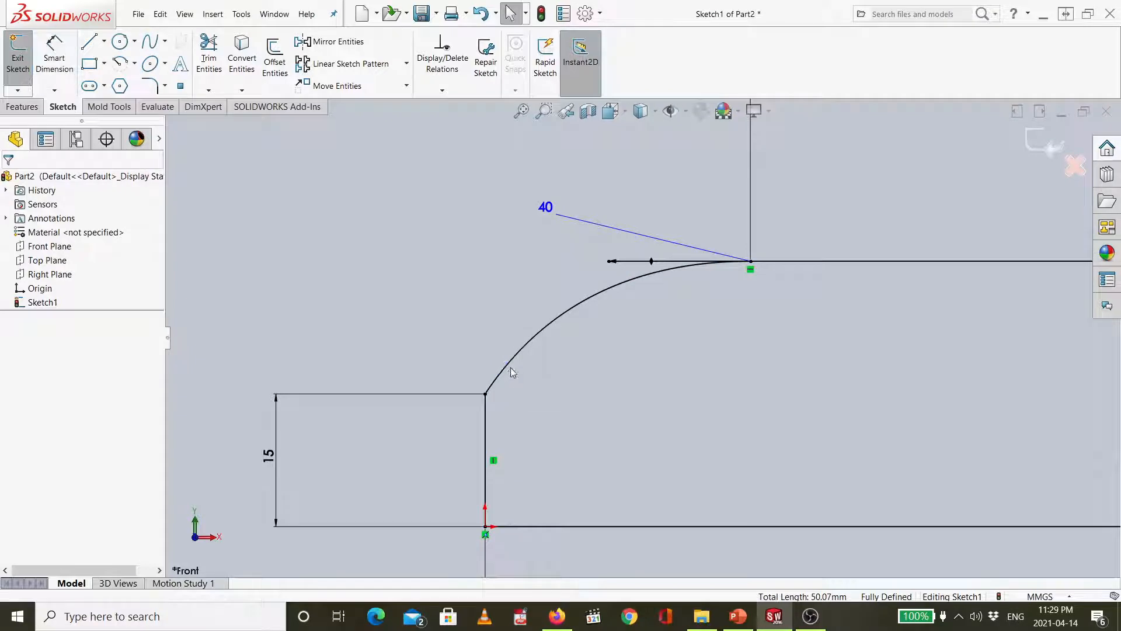
- Retry the angle dimension by picking the spline curve first and the left vertical edge second
{"action": "left_click", "coordinate": [534, 336]}
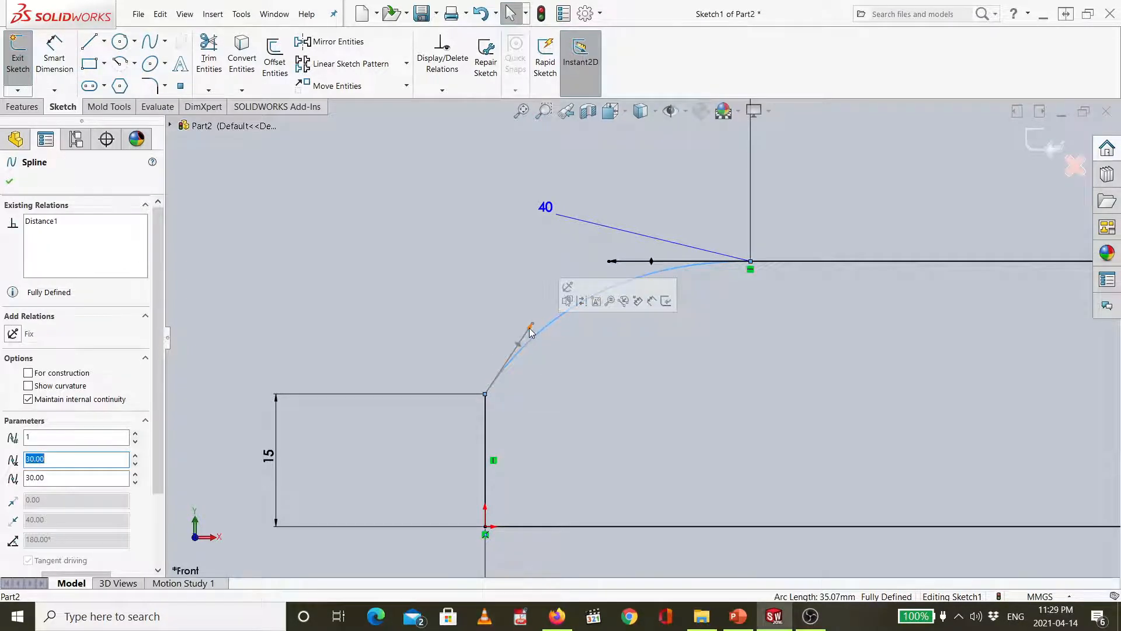
{"action": "left_click", "coordinate": [530, 326]}
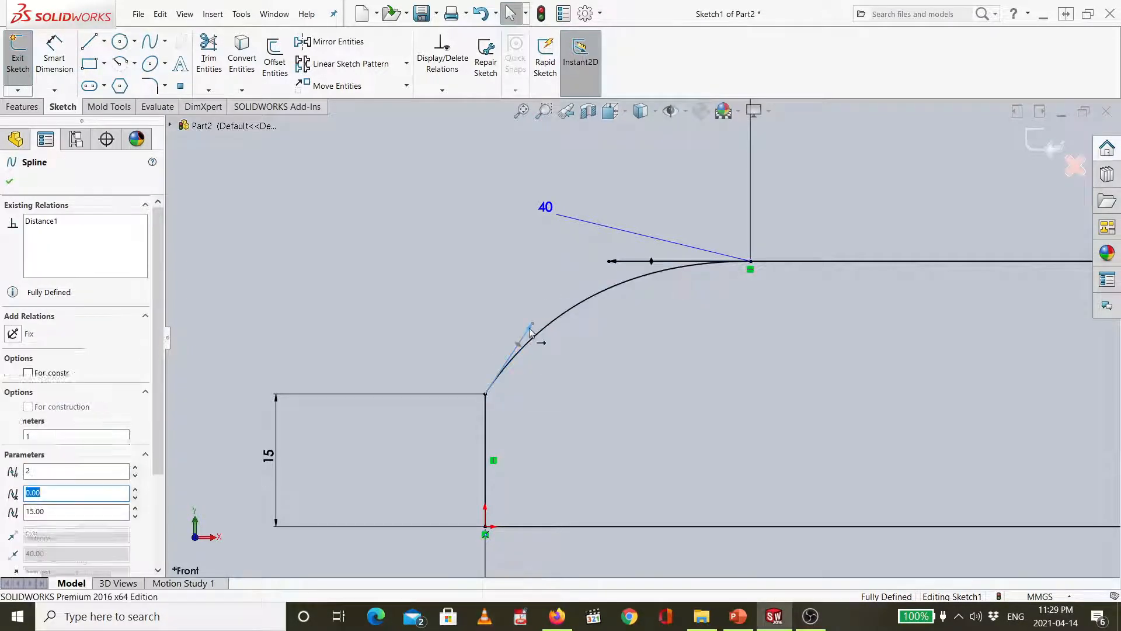
{"action": "left_click", "coordinate": [61, 60]}
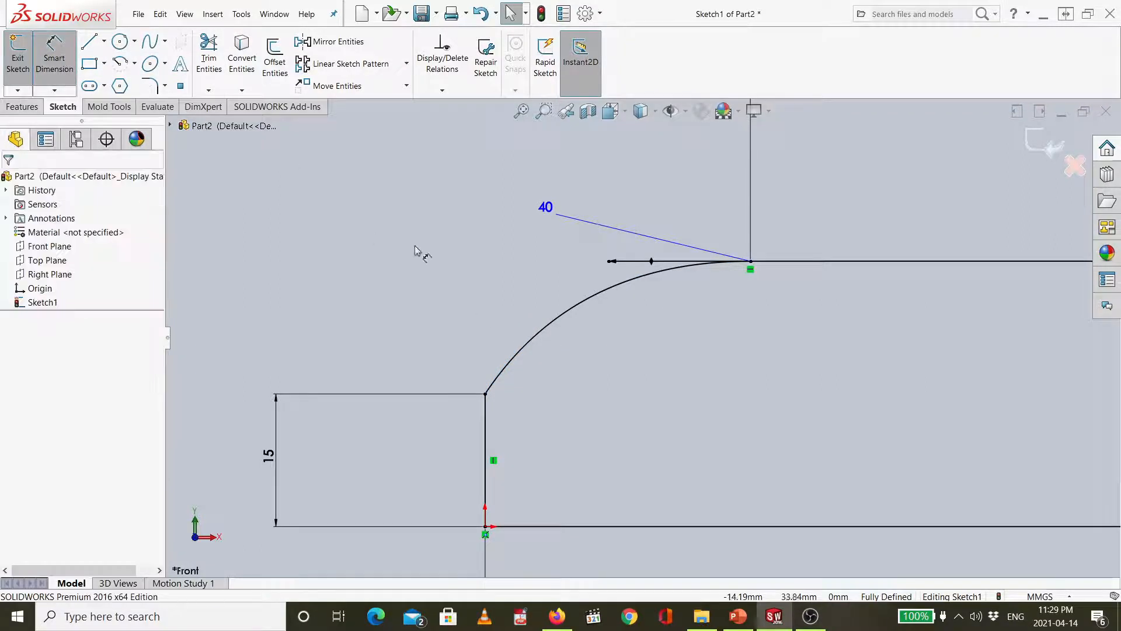
{"action": "left_click", "coordinate": [521, 356]}
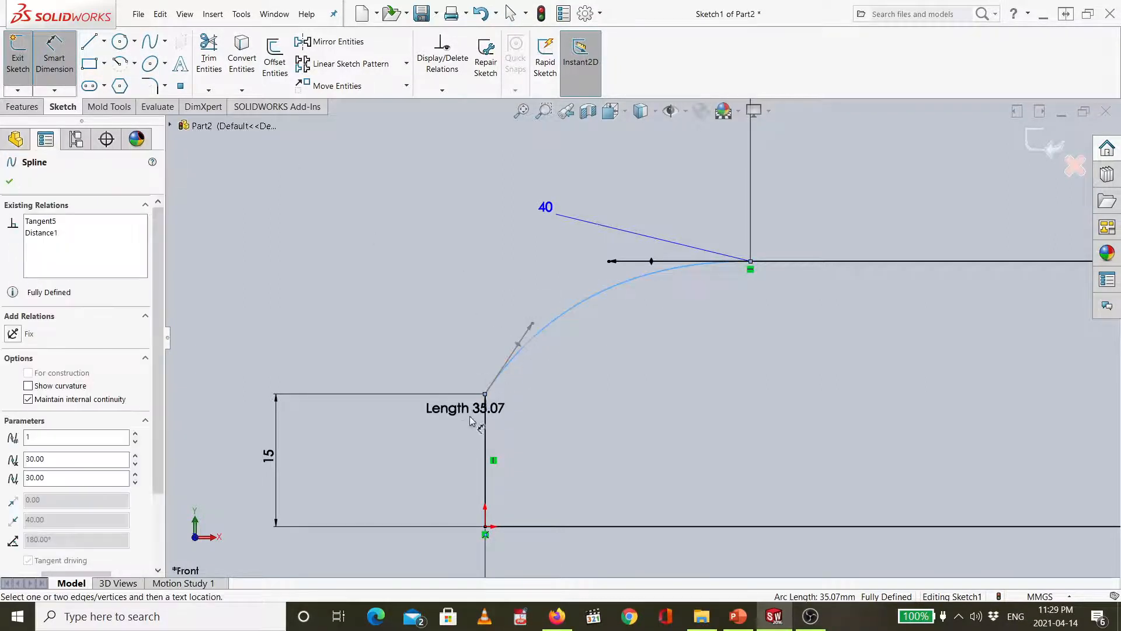
{"action": "left_click", "coordinate": [483, 435]}
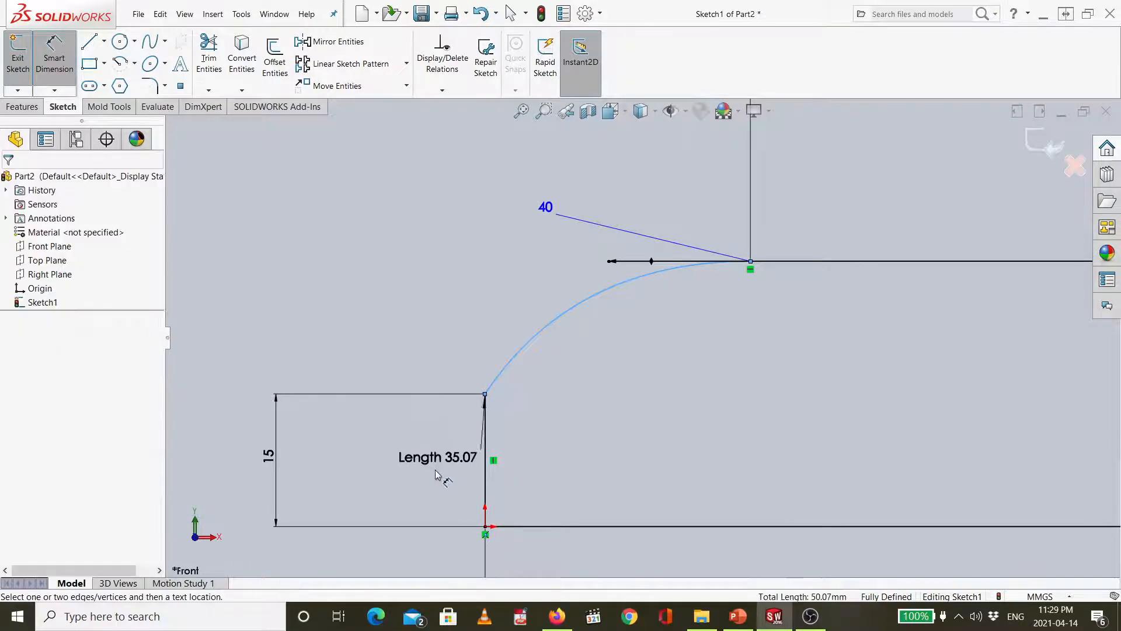
{"action": "left_click", "coordinate": [495, 377]}
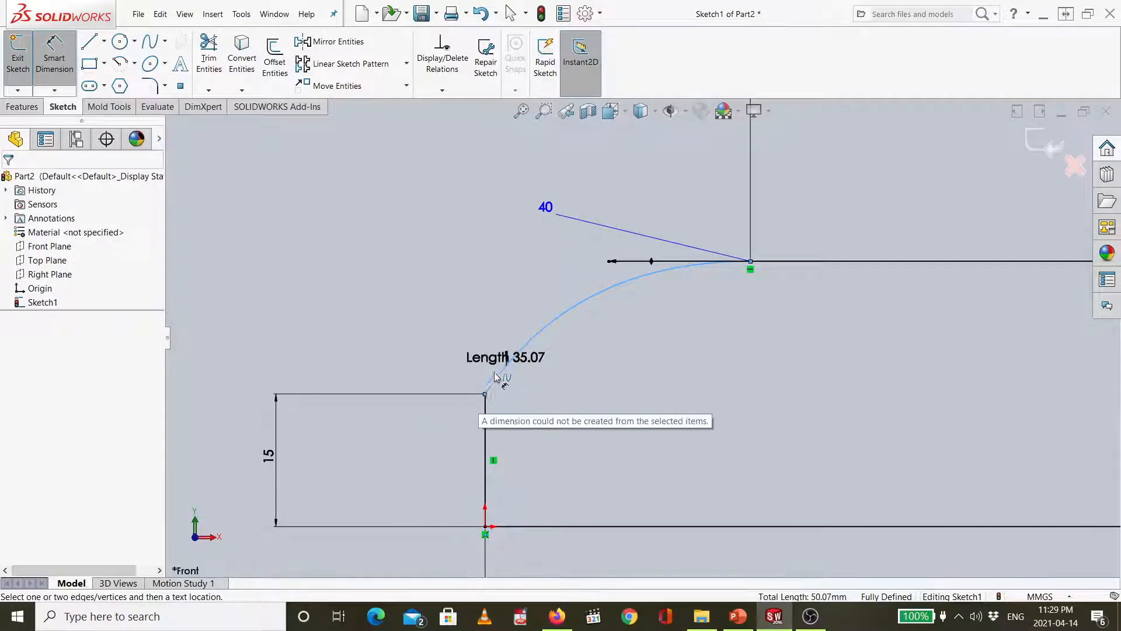
{"action": "key", "text": "Escape"}
{"action": "key", "text": "Escape"}
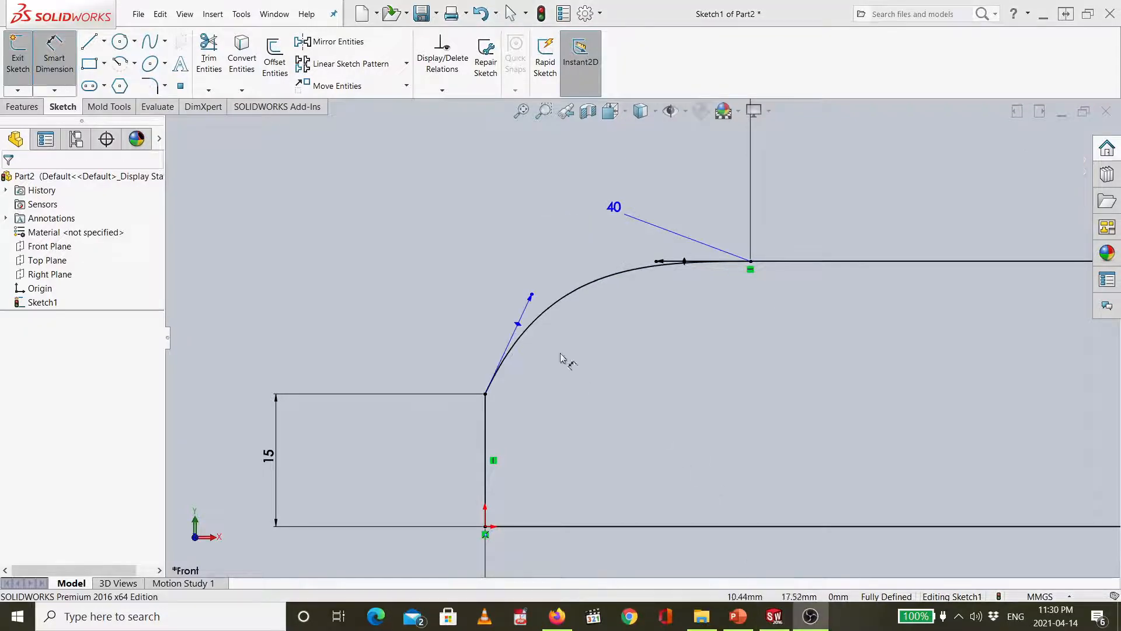
{"action": "left_click", "coordinate": [524, 320]}
{"action": "left_click", "coordinate": [576, 331]}
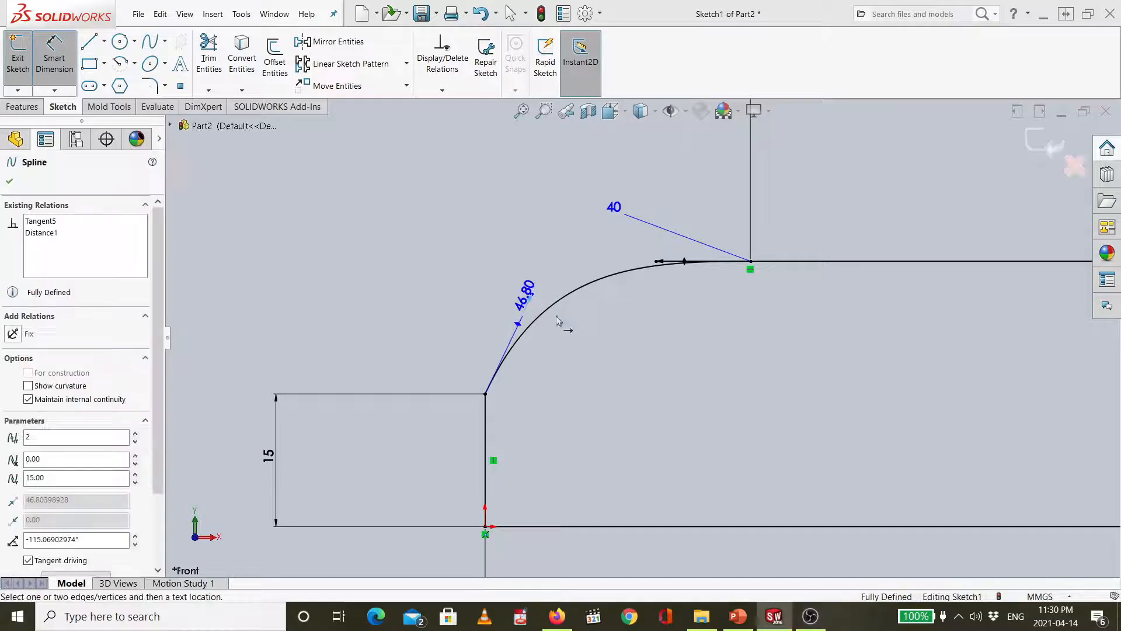
{"action": "key", "text": "Escape"}
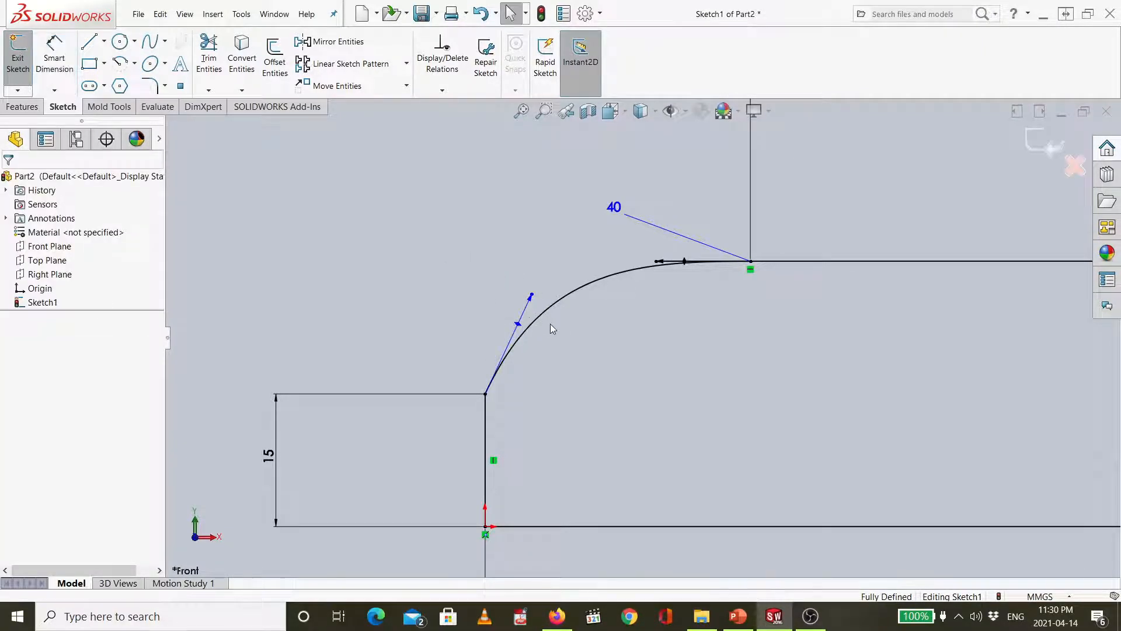
- Tilt the spline's lower tangent handle to about 35° from the left vertical edge and preview the angle dimension between them
{"action": "left_click_drag", "start_coordinate": [503, 311], "coordinate": [517, 346]}
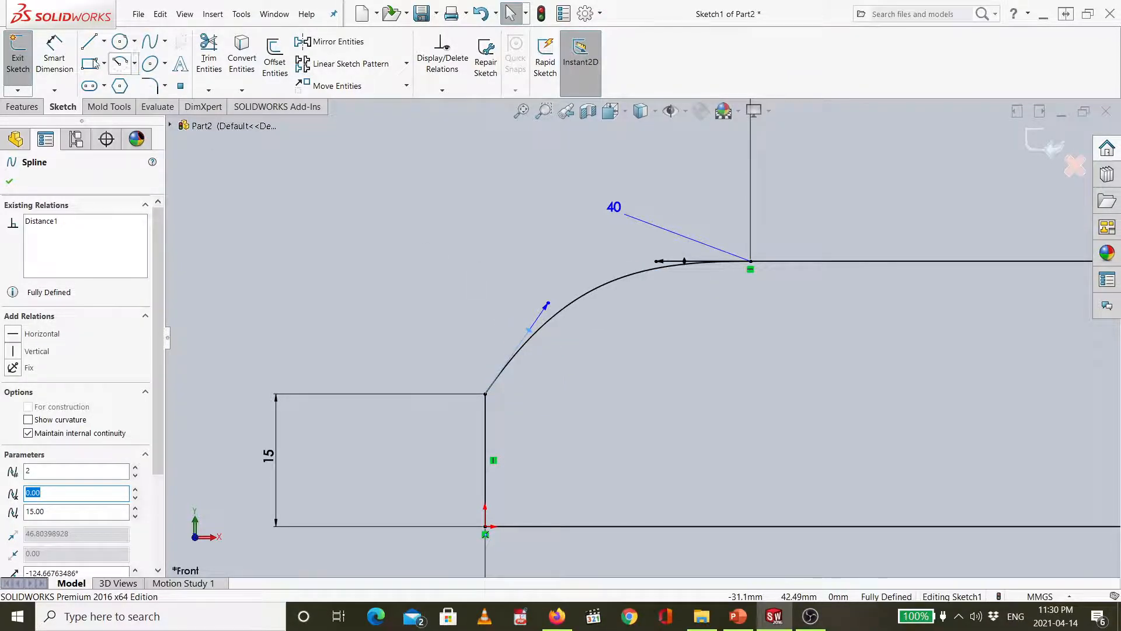
{"action": "left_click", "coordinate": [54, 59]}
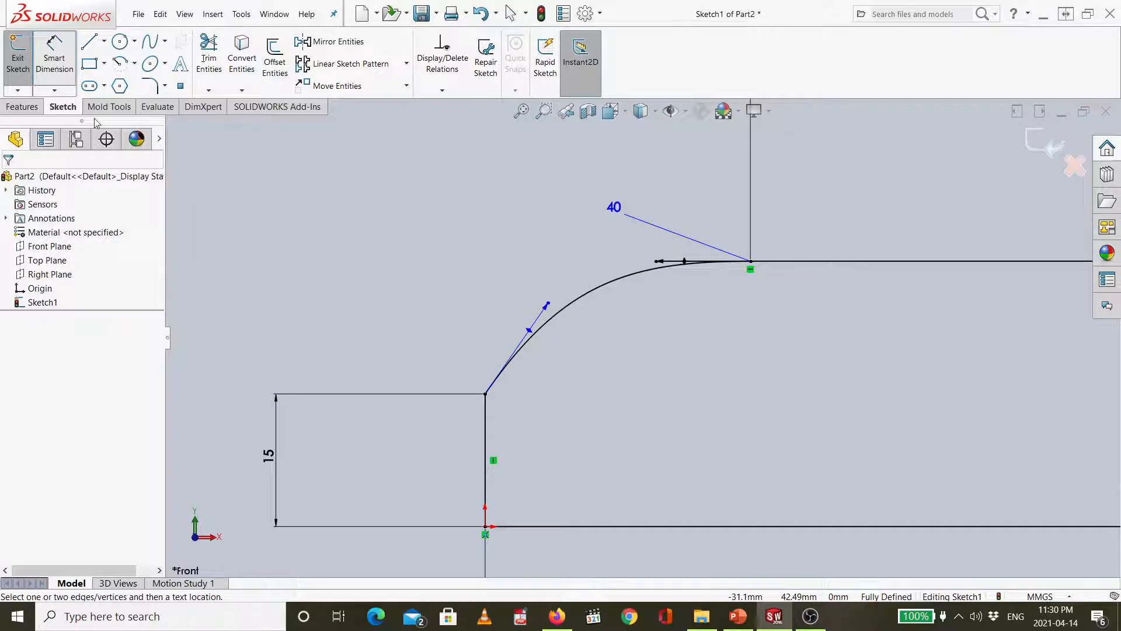
{"action": "left_click", "coordinate": [530, 332]}
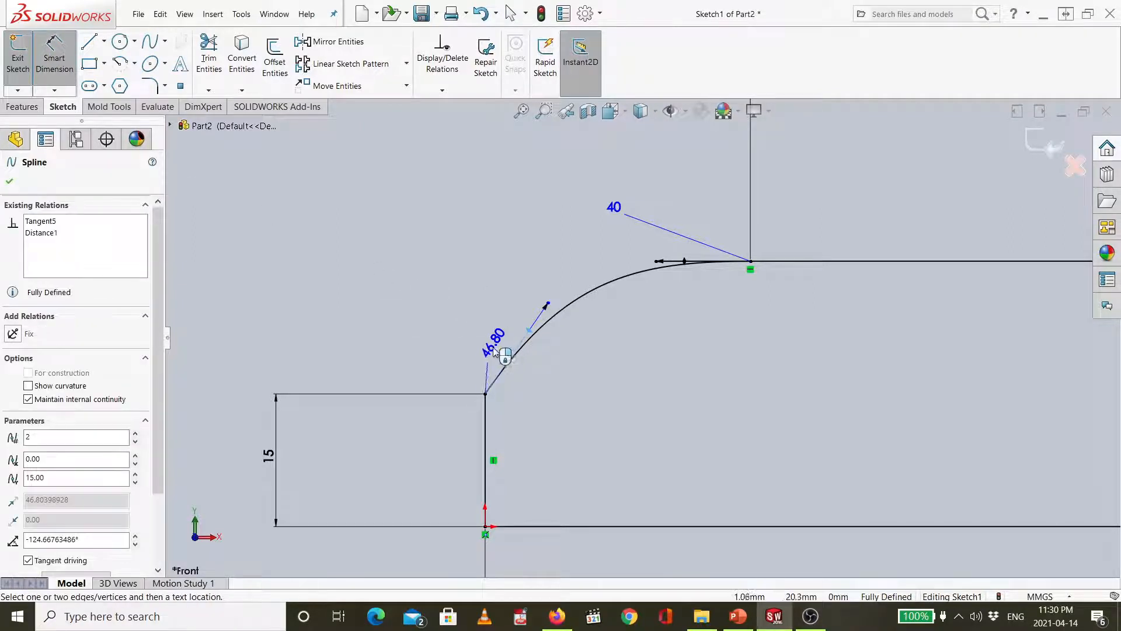
{"action": "left_click", "coordinate": [484, 432]}
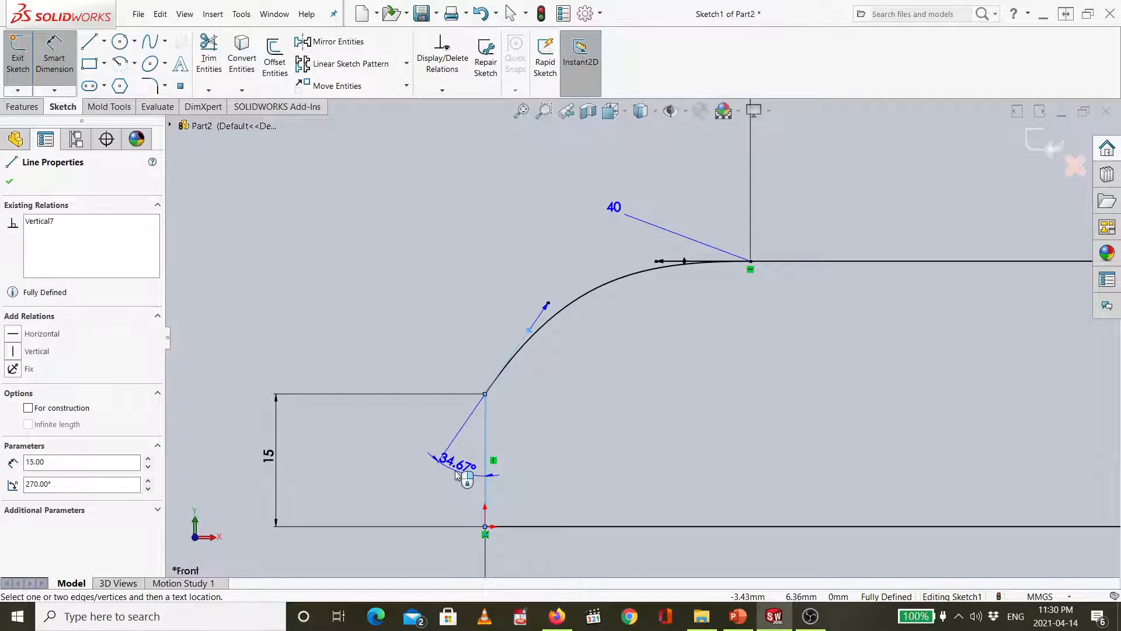
{"action": "key", "text": "Escape"}
{"action": "key", "text": "Escape"}
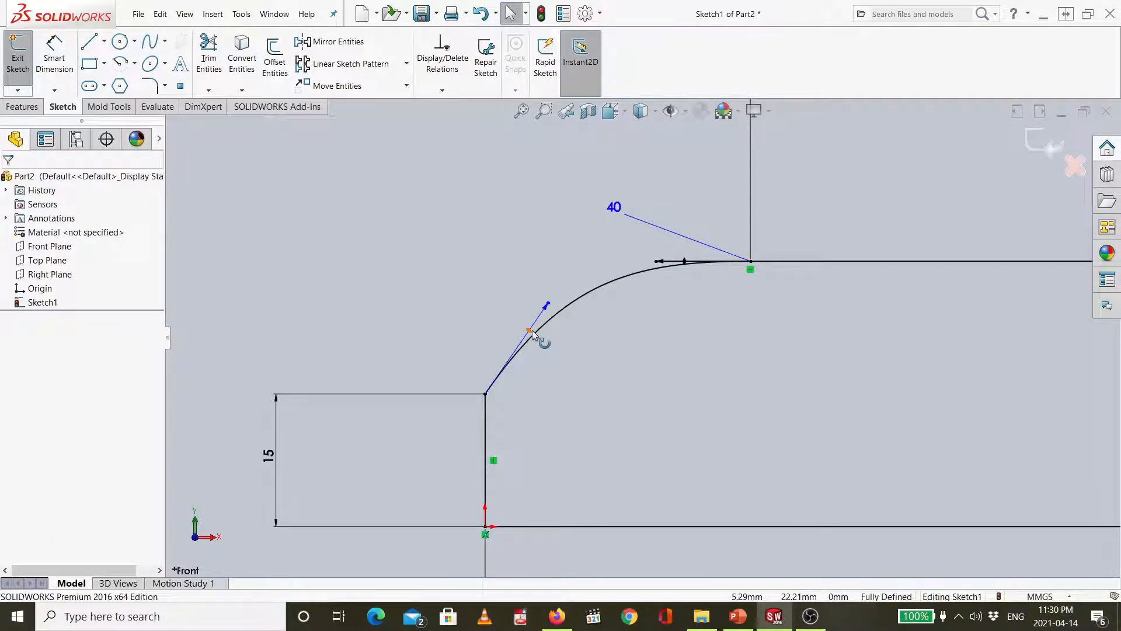
- Dimension the angle between the spline's lower tangent handle and the left vertical edge as 45°
{"action": "left_click", "coordinate": [64, 58]}
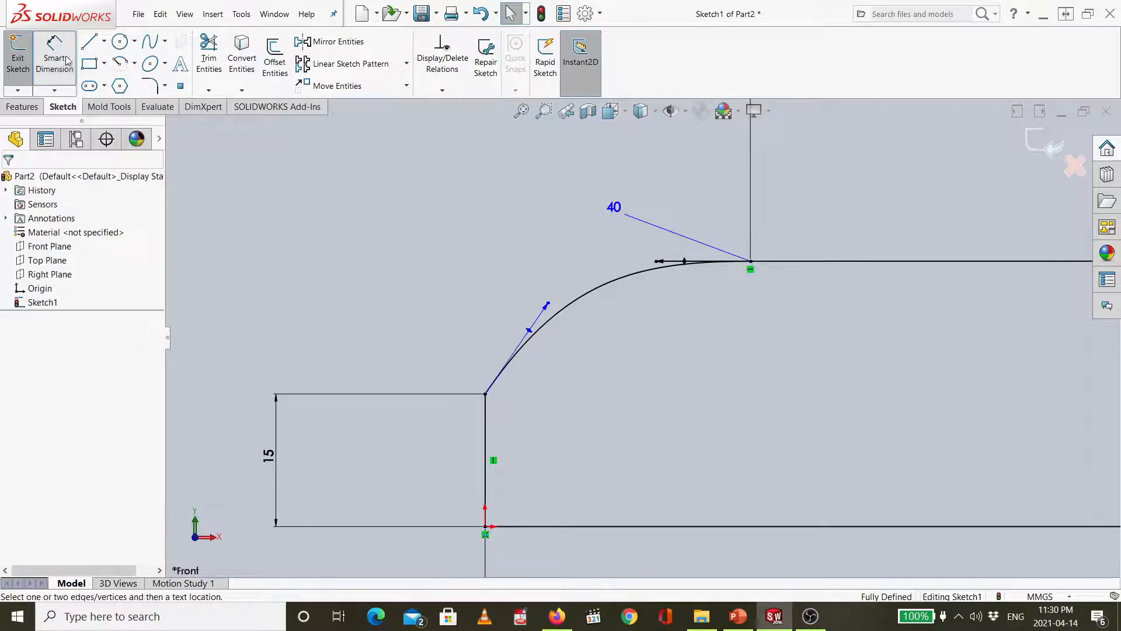
{"action": "left_click", "coordinate": [526, 331]}
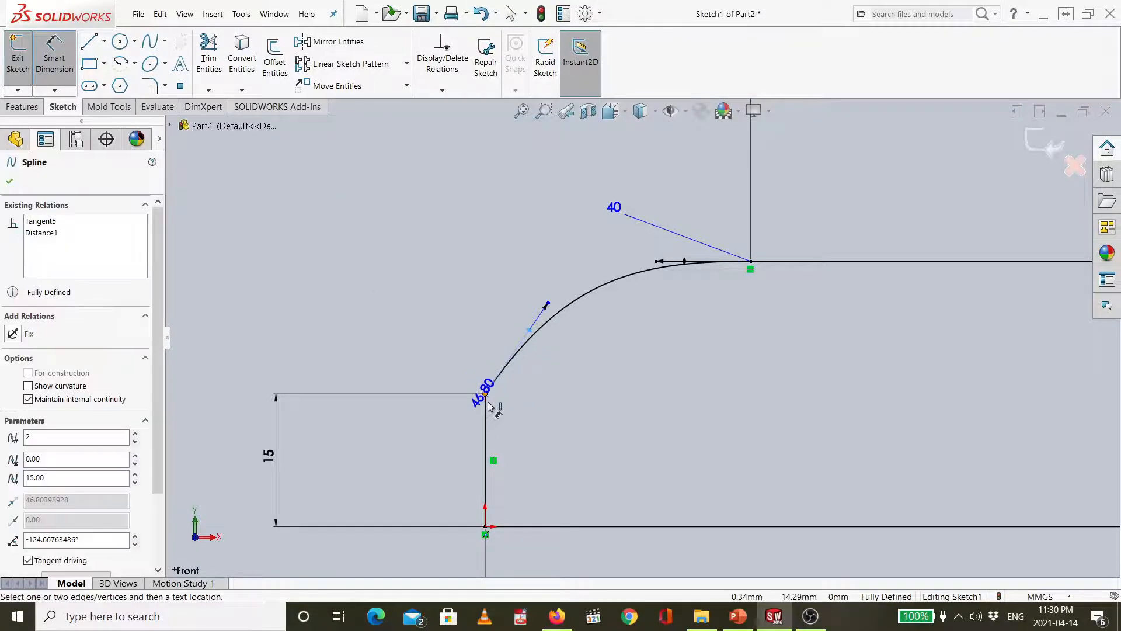
{"action": "left_click", "coordinate": [482, 445]}
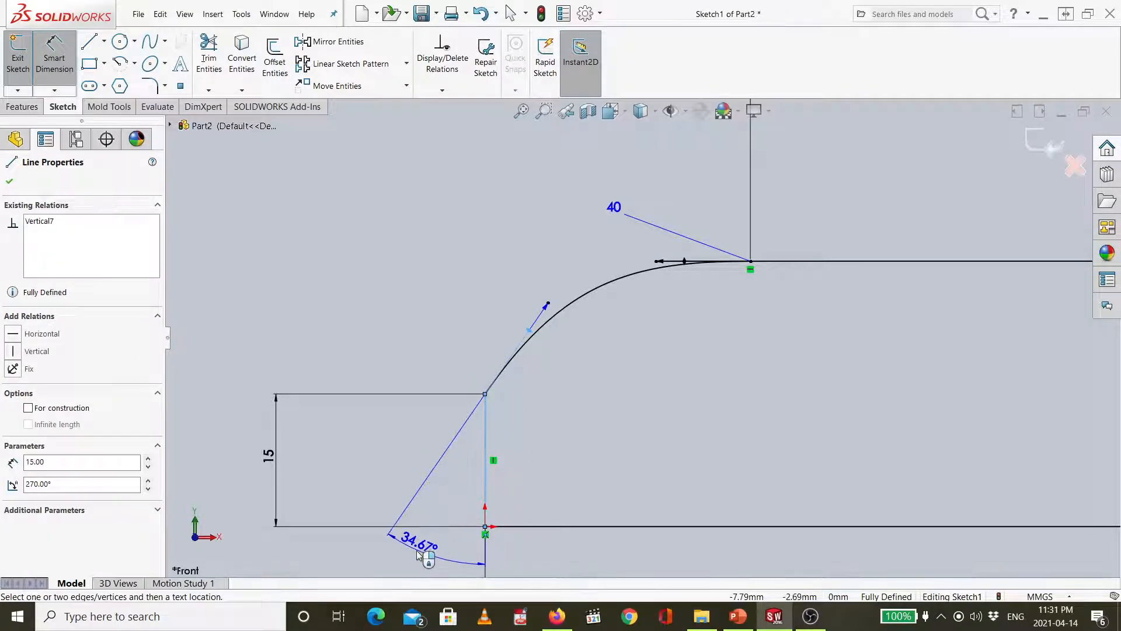
{"action": "left_click", "coordinate": [414, 538]}
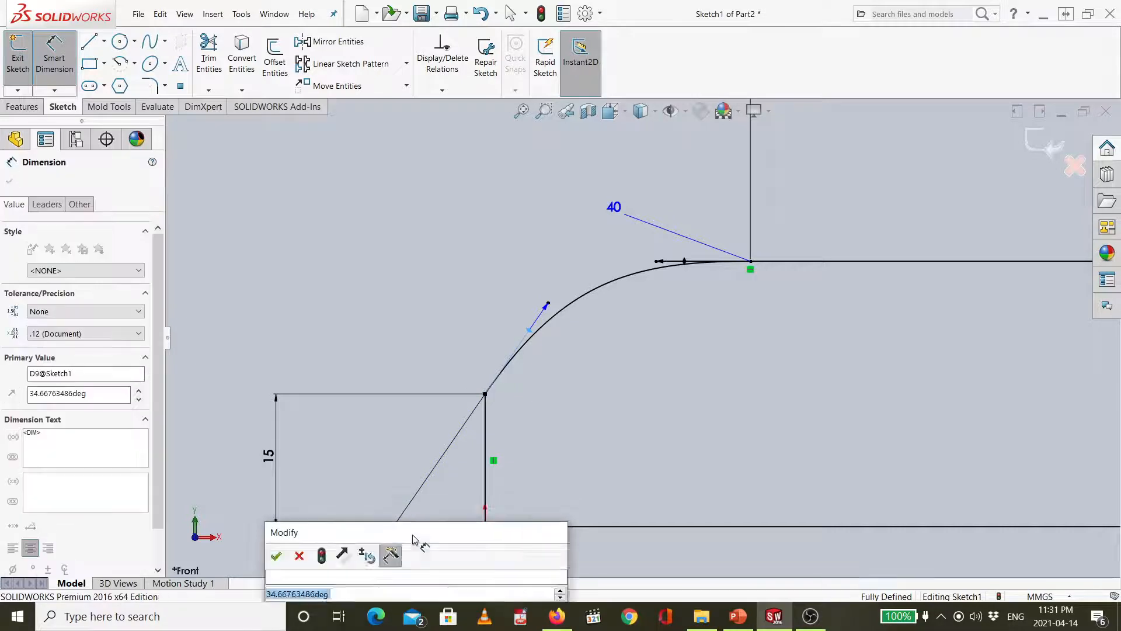
{"action": "key", "text": "BackSpace"}
{"action": "type", "text": "30"}
{"action": "key", "text": "Return"}
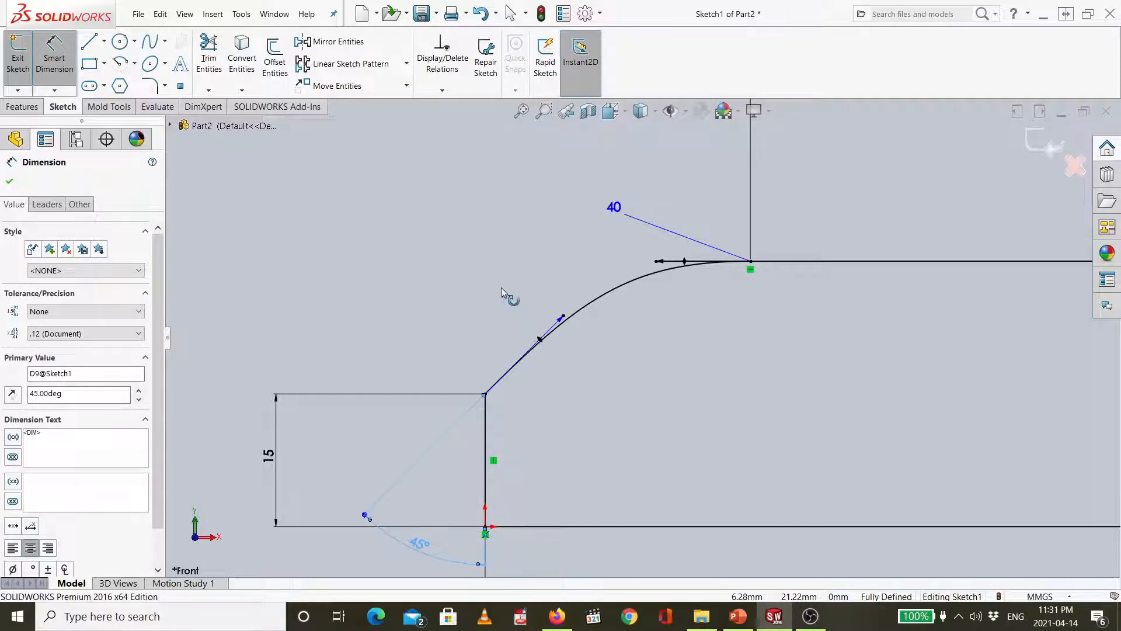
- Dimension the spline's lower tangent handle as 30 mm
{"action": "left_click", "coordinate": [539, 339]}
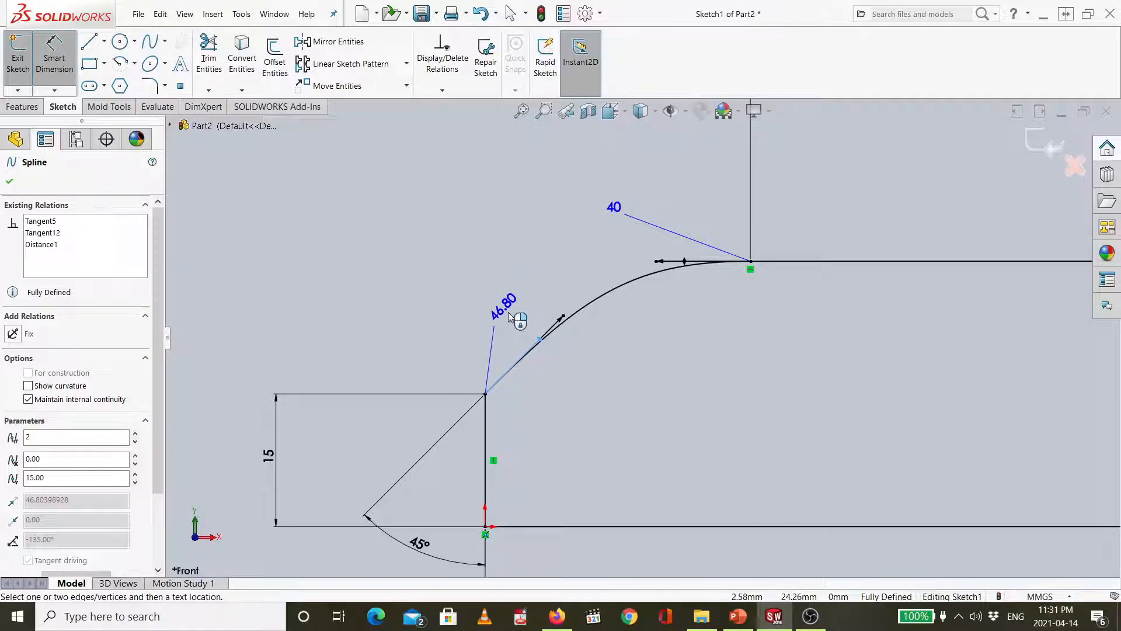
{"action": "key", "text": "Escape"}
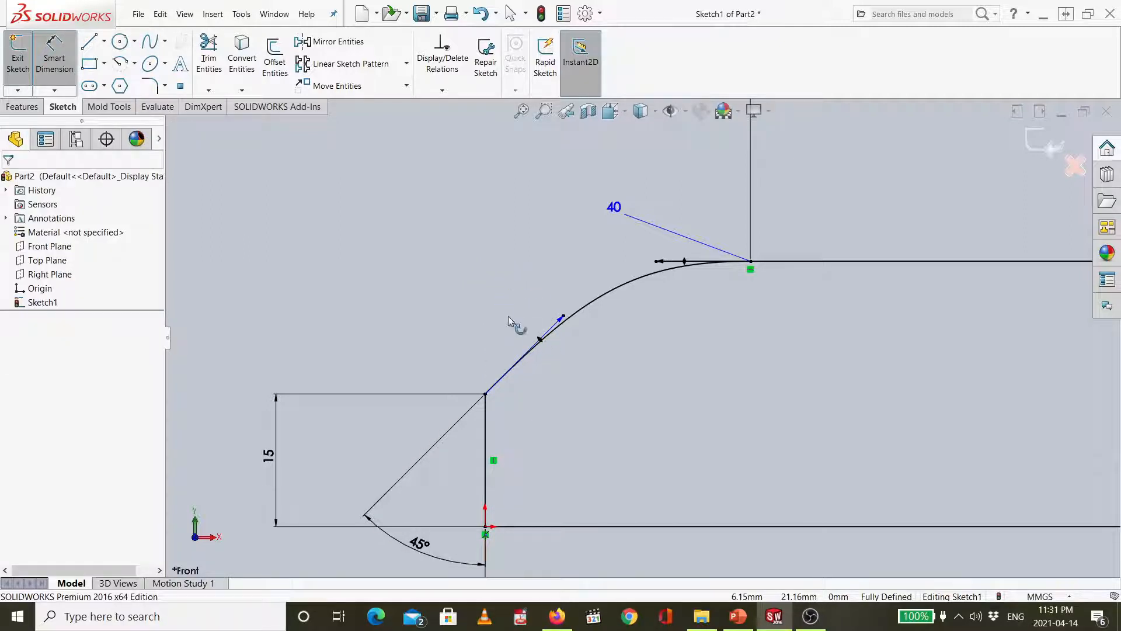
{"action": "left_click", "coordinate": [475, 300]}
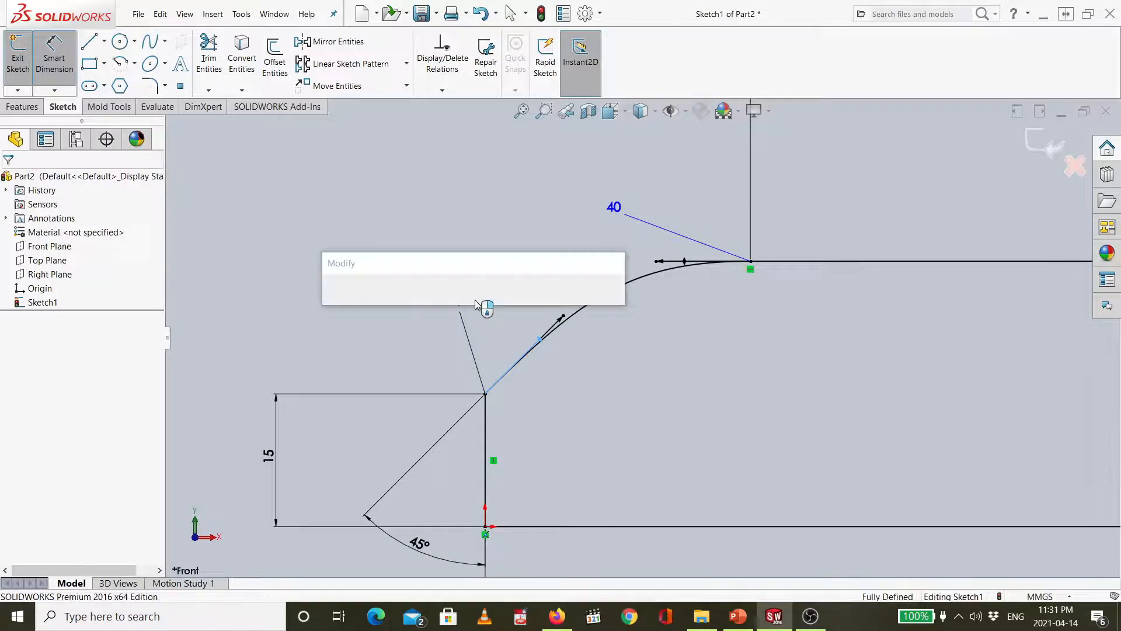
{"action": "type", "text": "40"}
{"action": "key", "text": "Return"}
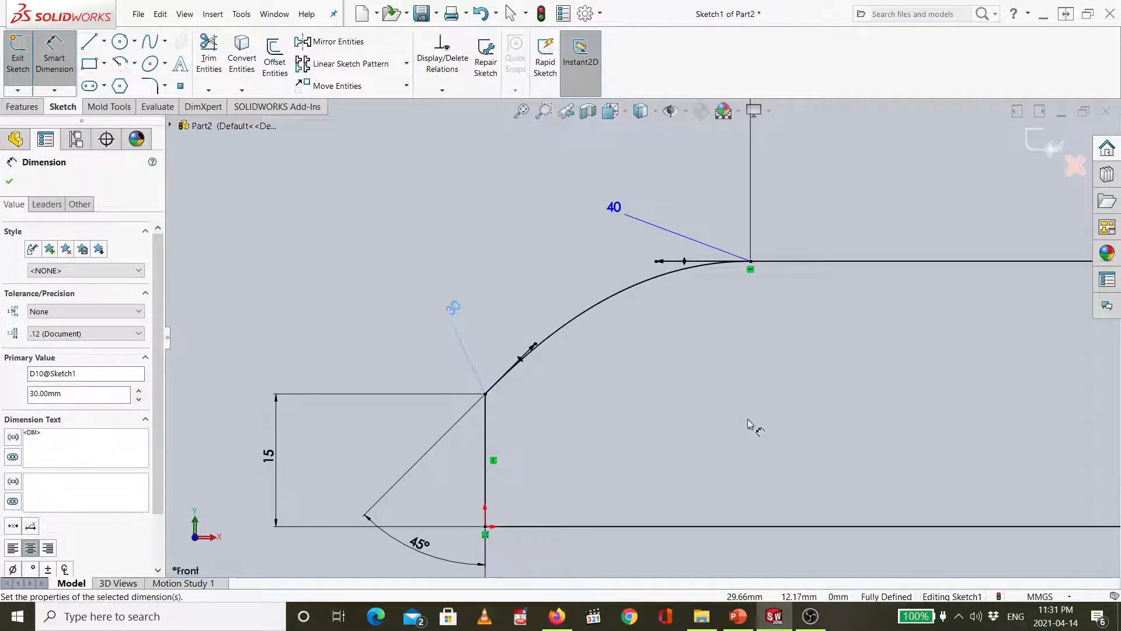
- Move the 45° angle dimension outward below the profile's lower left corner and shift the 30 mm handle dimension directly above the spline's start point
{"action": "scroll", "coordinate": [806, 433], "scroll_direction": "up", "scroll_amount": 5}
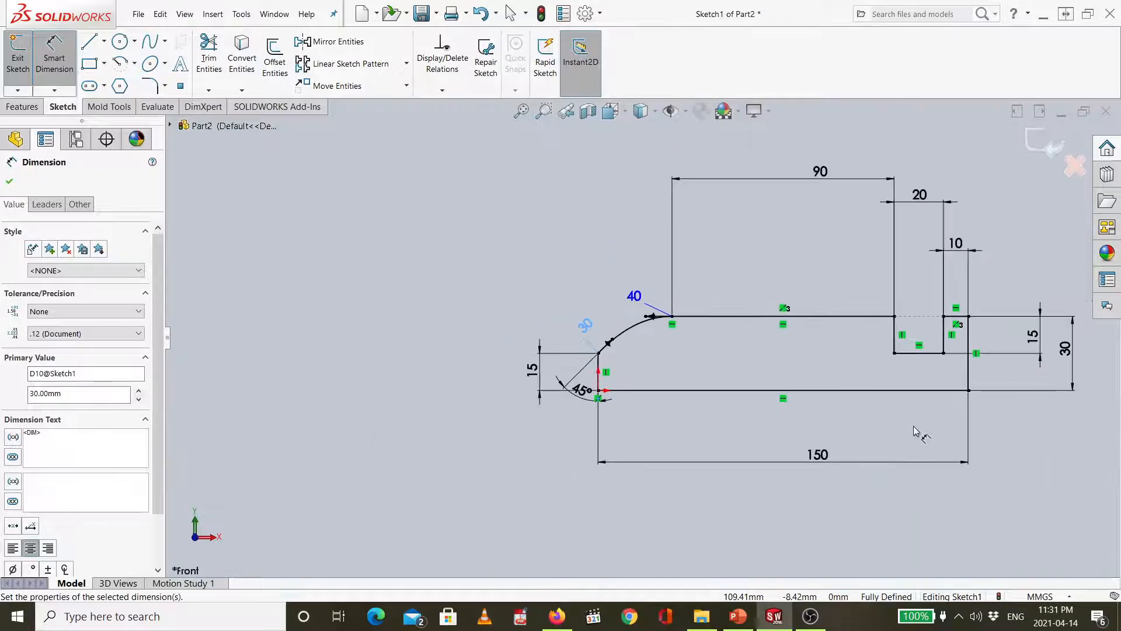
{"action": "scroll", "coordinate": [920, 431], "scroll_direction": "down", "scroll_amount": 1}
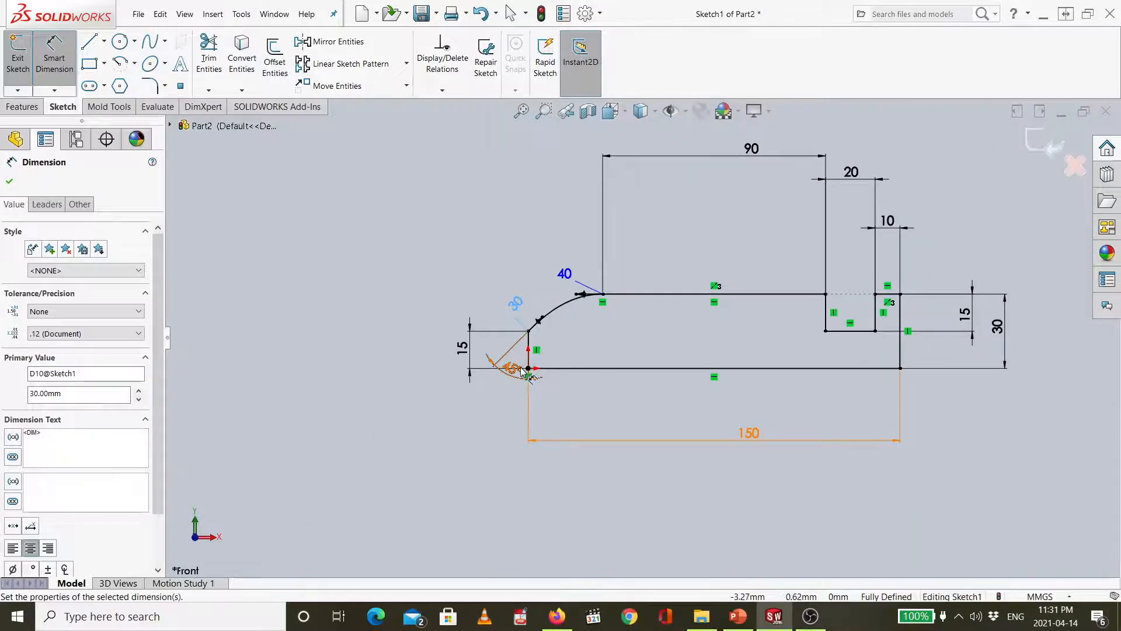
{"action": "left_click_drag", "start_coordinate": [516, 374], "coordinate": [466, 433]}
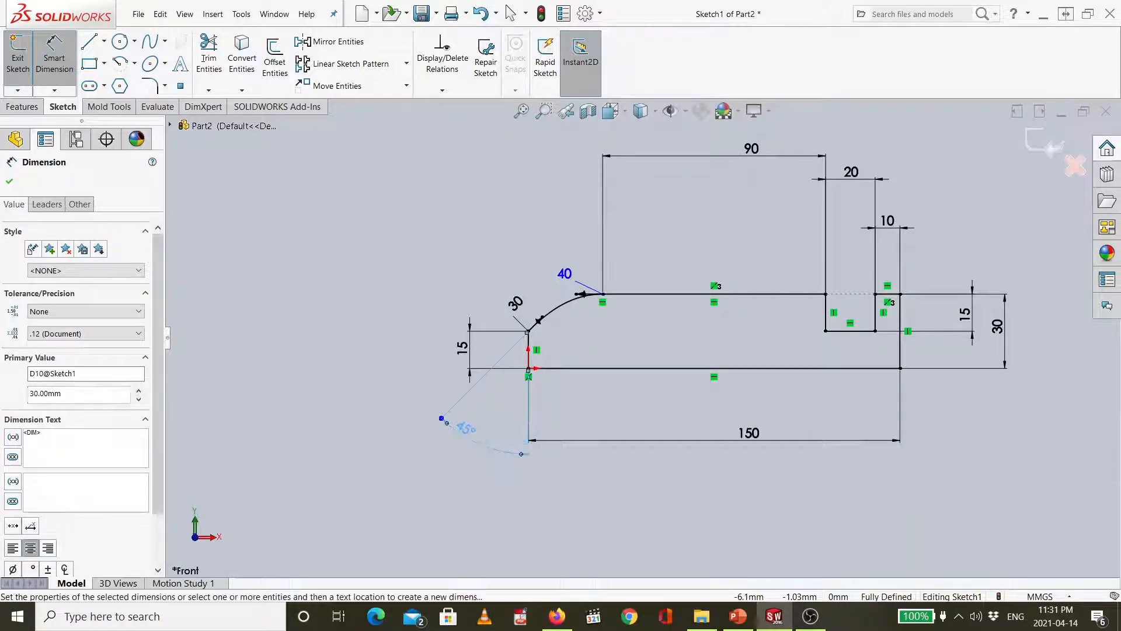
{"action": "scroll", "coordinate": [868, 374], "scroll_direction": "up", "scroll_amount": 1}
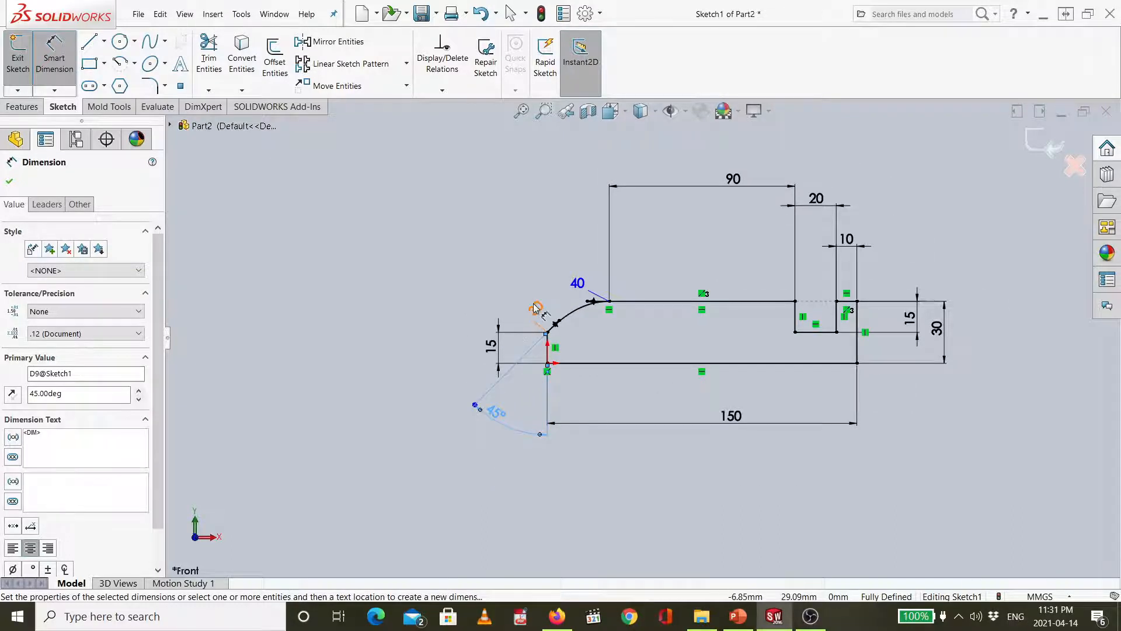
{"action": "left_click_drag", "start_coordinate": [535, 303], "coordinate": [546, 297]}
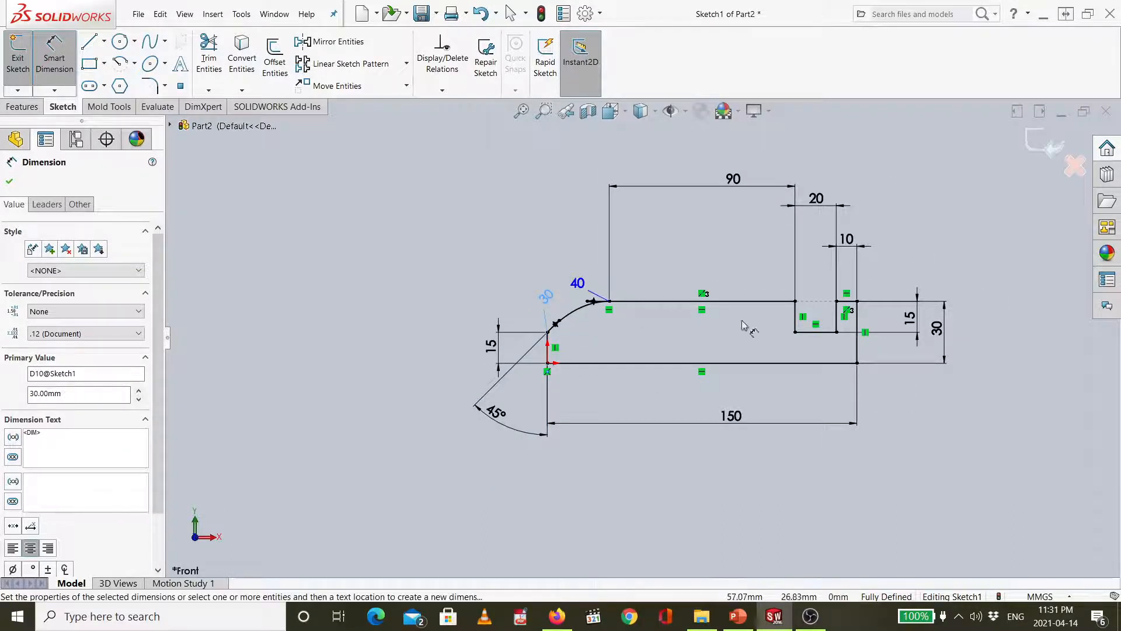
{"action": "key", "text": "f"}
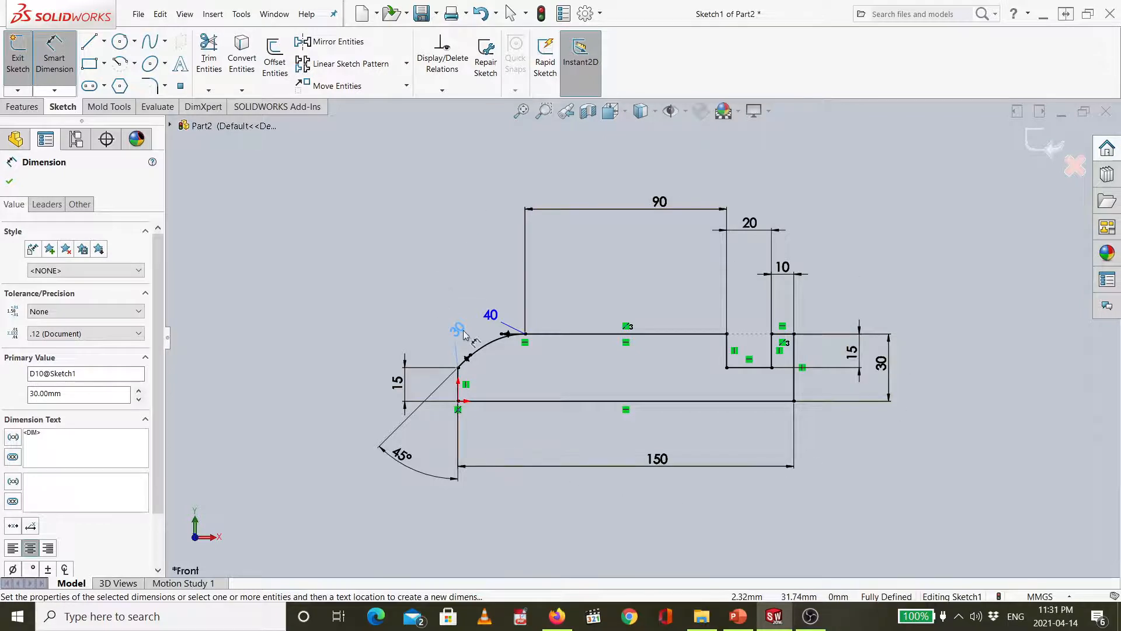
- Create a Revolved Boss/Base from the notched profile, turning it 360° about its long bottom line
{"action": "left_click", "coordinate": [23, 107]}
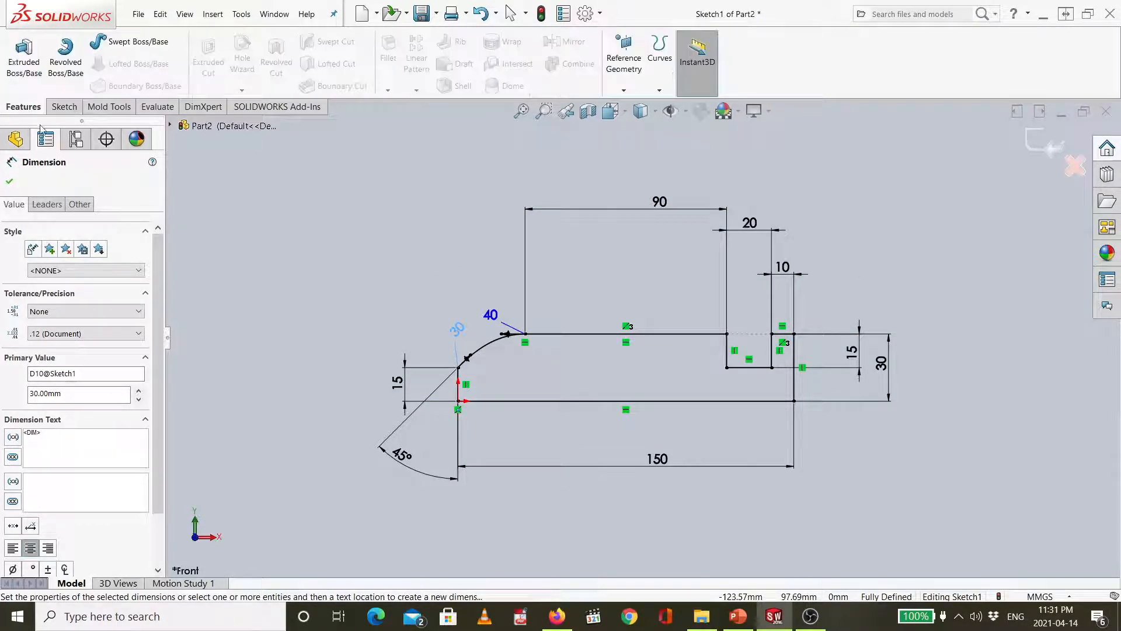
{"action": "left_click", "coordinate": [59, 56]}
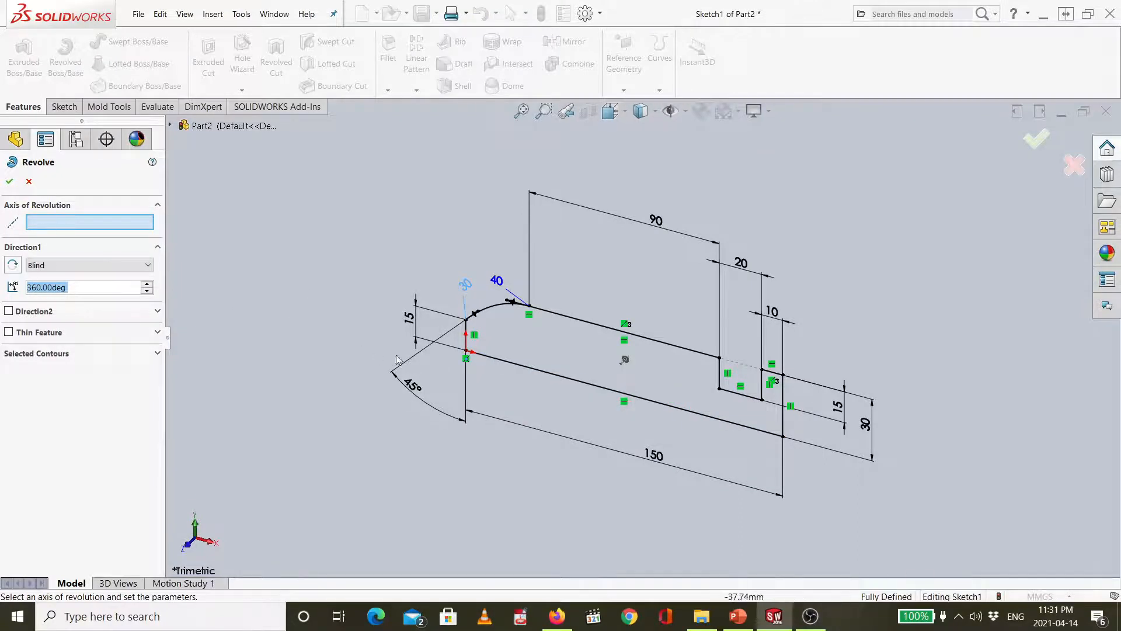
{"action": "left_click", "coordinate": [514, 363]}
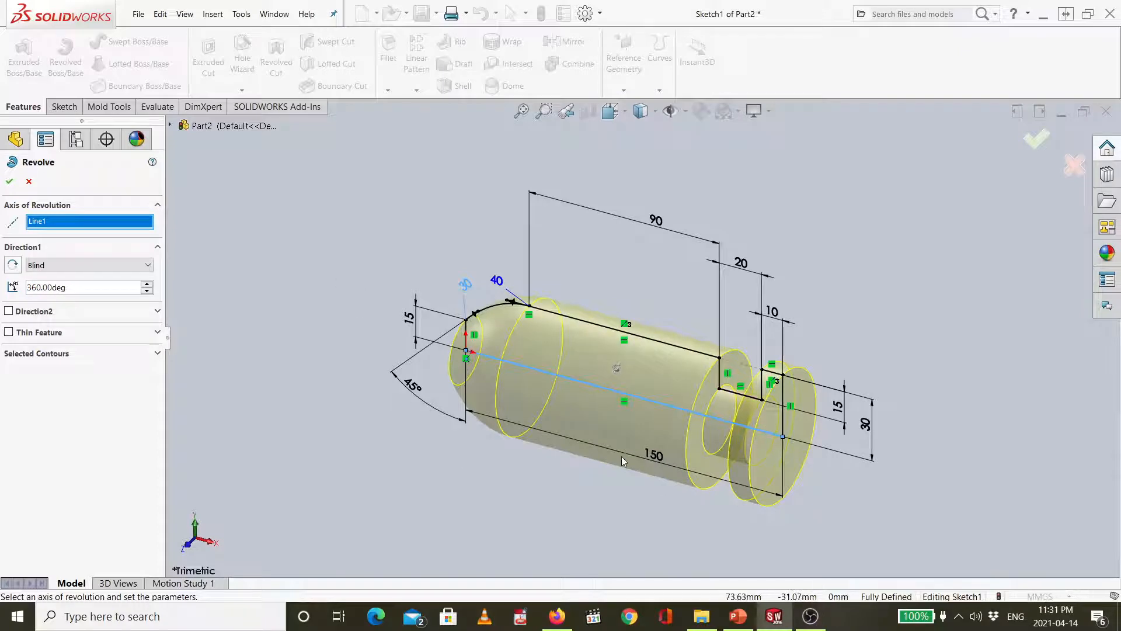
{"action": "left_click", "coordinate": [1032, 149]}
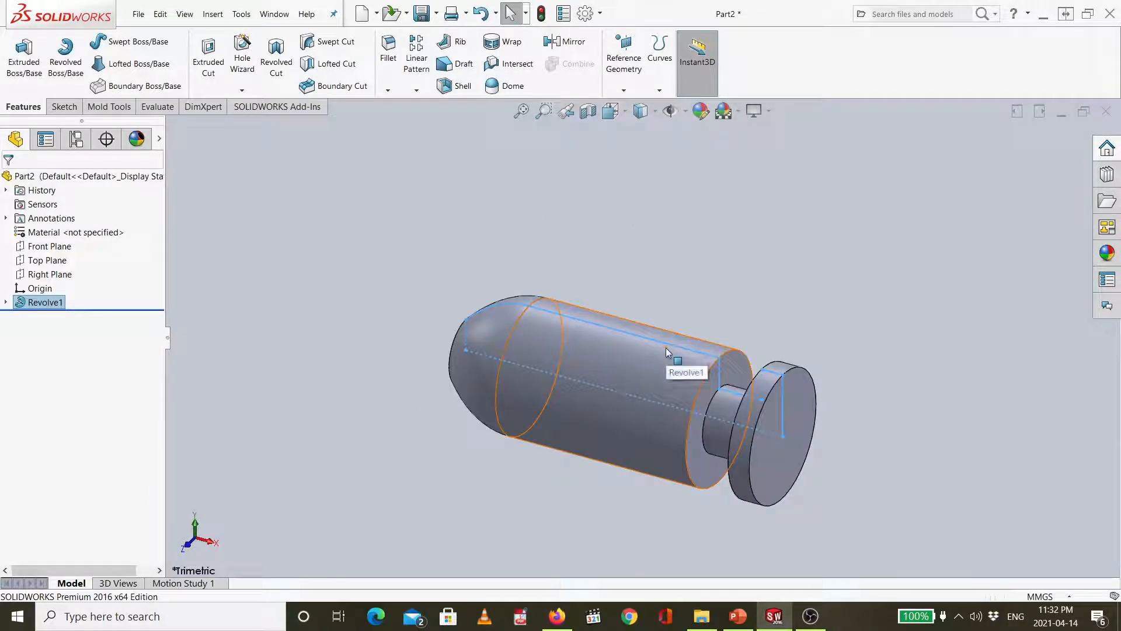
- Examine the revolved part in the bottom, front and isometric orientations, finishing in isometric with nothing selected
{"action": "key", "text": "ctrl+6"}
{"action": "key", "text": "ctrl+7"}
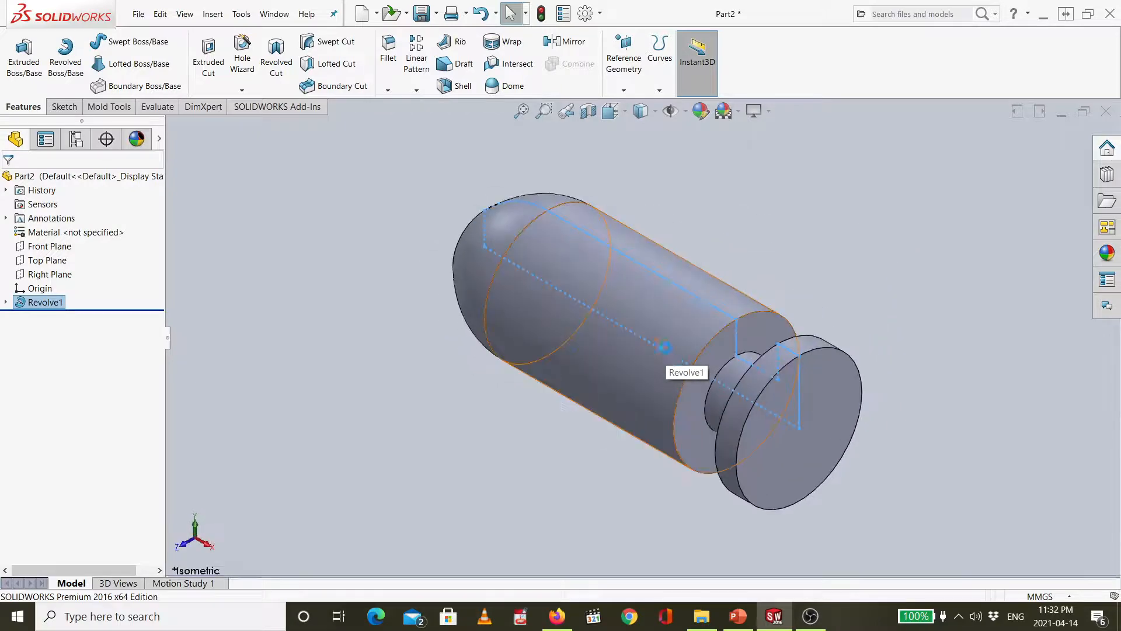
{"action": "key", "text": "ctrl+1"}
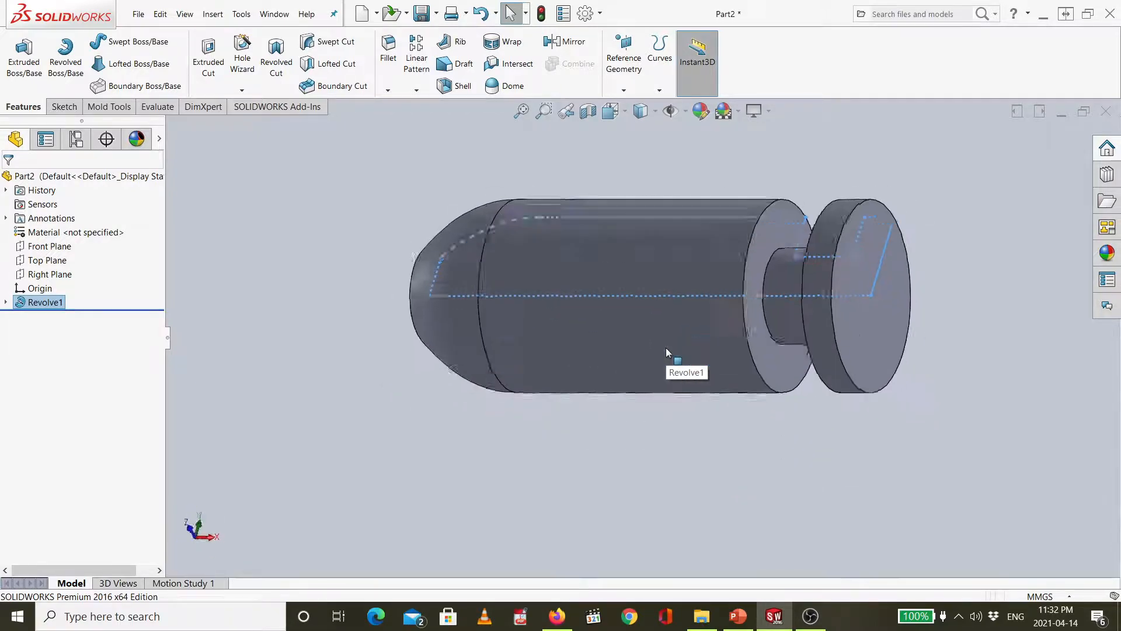
{"action": "key", "text": "ctrl+7"}
{"action": "key", "text": "ctrl+6"}
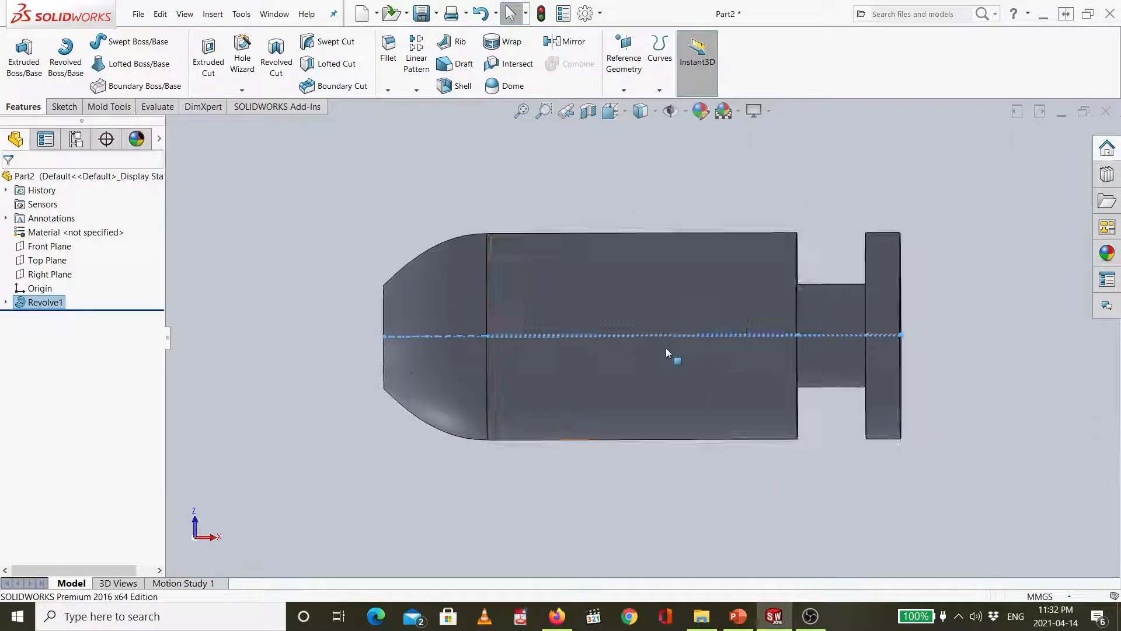
{"action": "key", "text": "ctrl+7"}
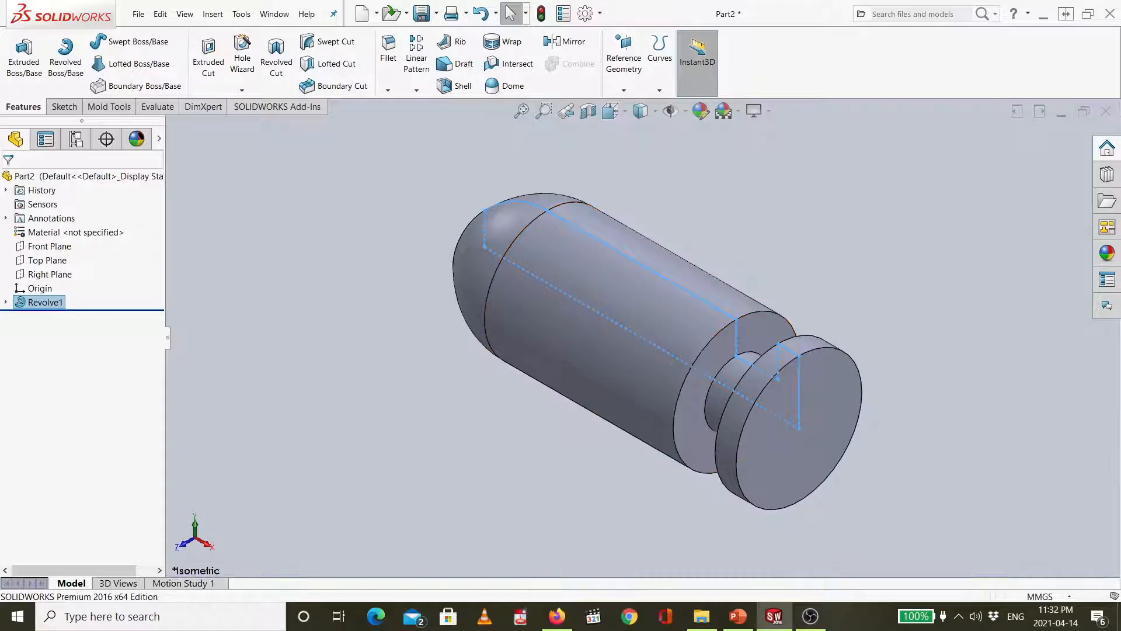
{"action": "key", "text": "alt+Tab"}
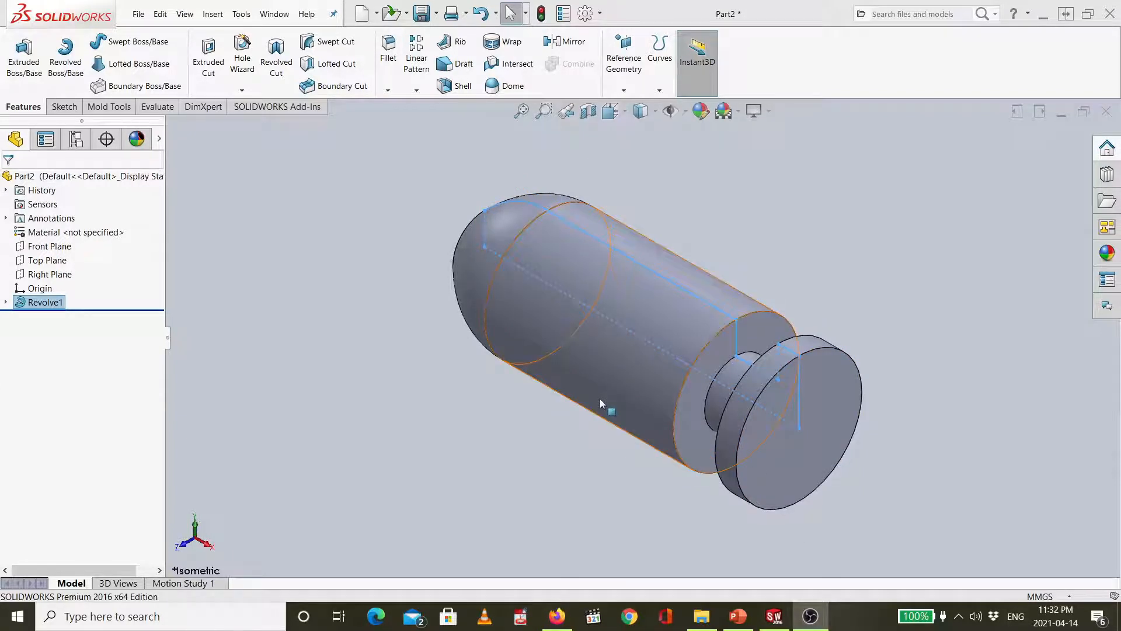
{"action": "left_click", "coordinate": [897, 277]}
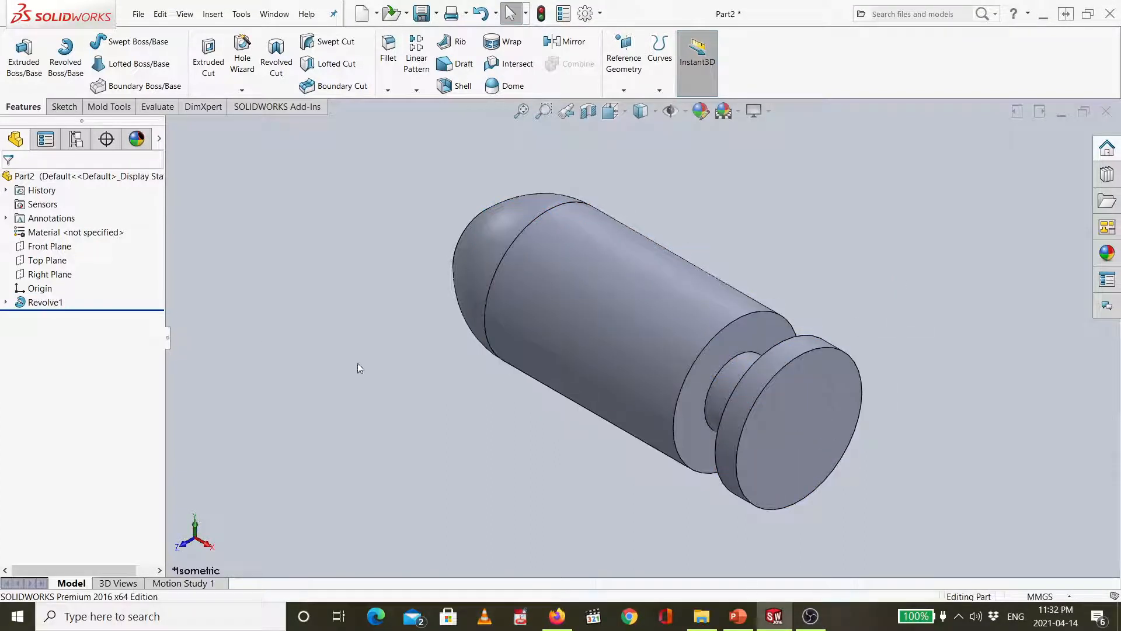
- Start a sketch on the Front Plane and draw a corner rectangle about 17 mm wide across the cylinder's upper edge near the neck
{"action": "left_click", "coordinate": [42, 251]}
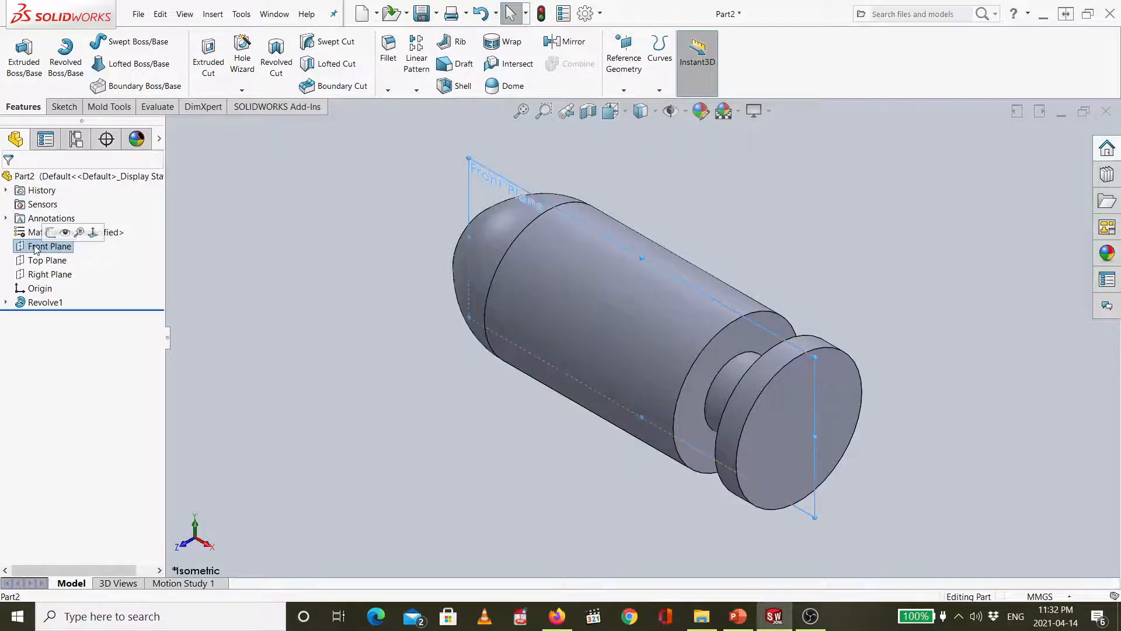
{"action": "left_click", "coordinate": [51, 237]}
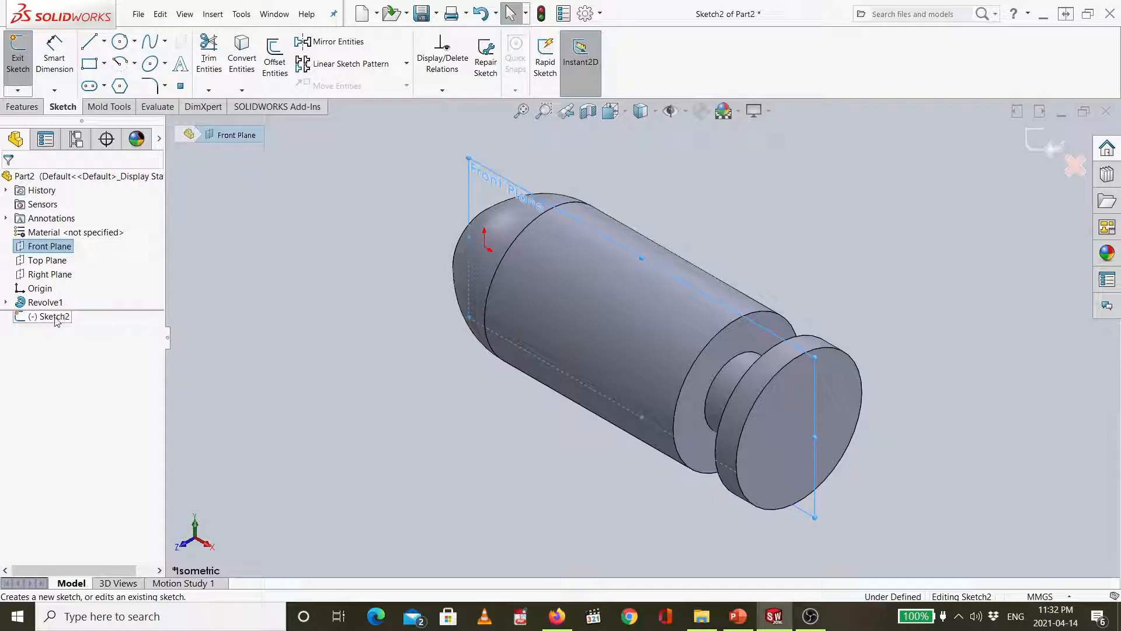
{"action": "key", "text": "ctrl+8"}
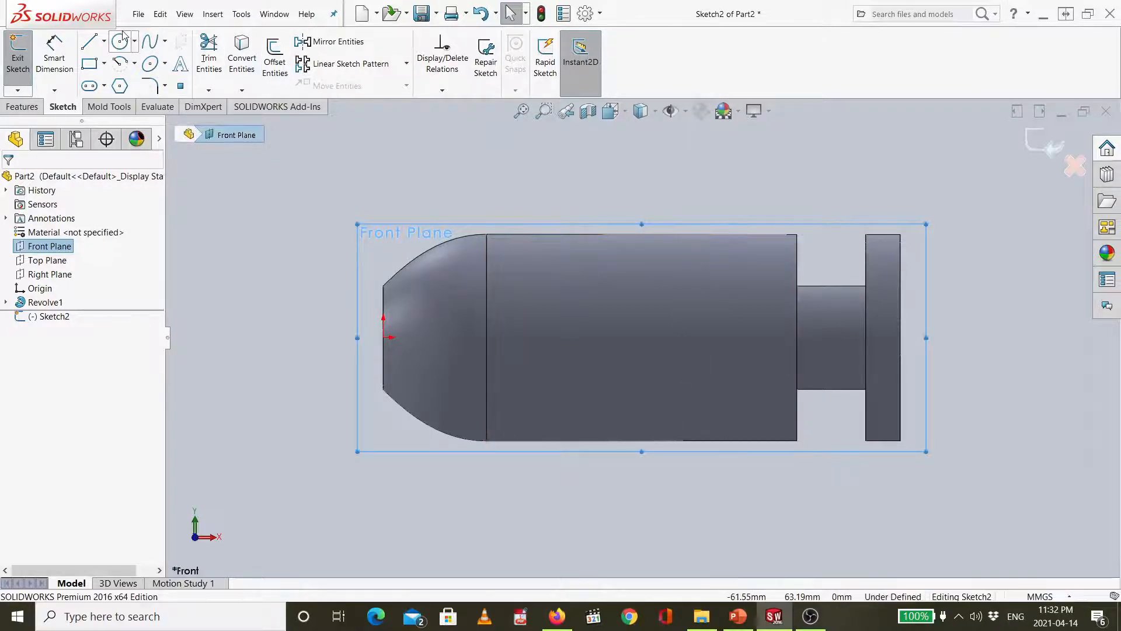
{"action": "left_click", "coordinate": [91, 66]}
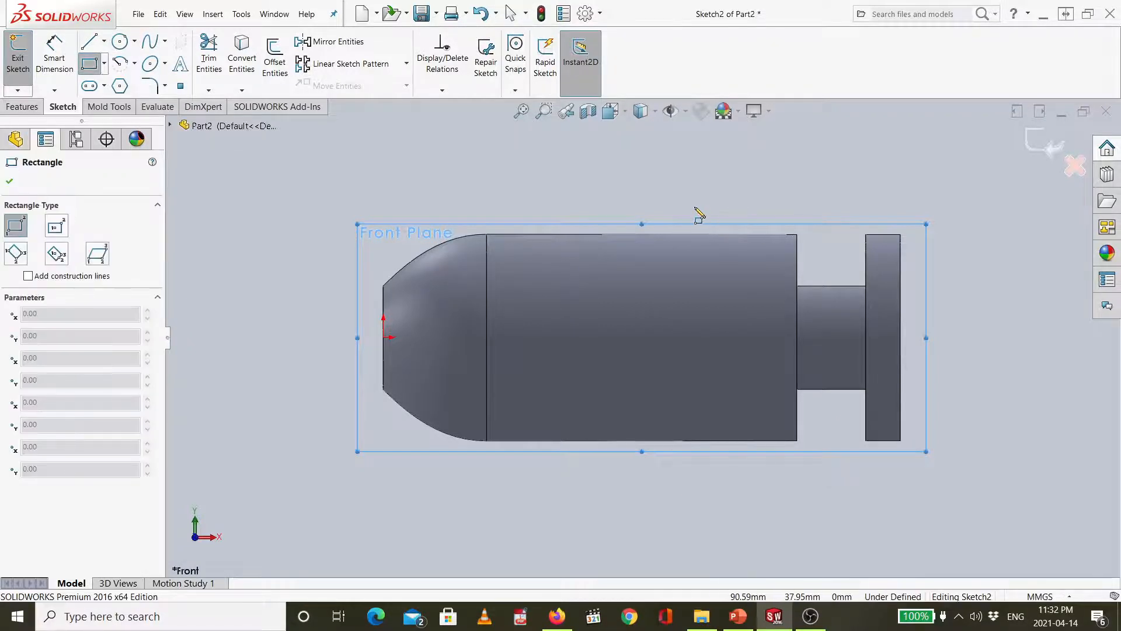
{"action": "left_click_drag", "start_coordinate": [694, 206], "coordinate": [754, 281]}
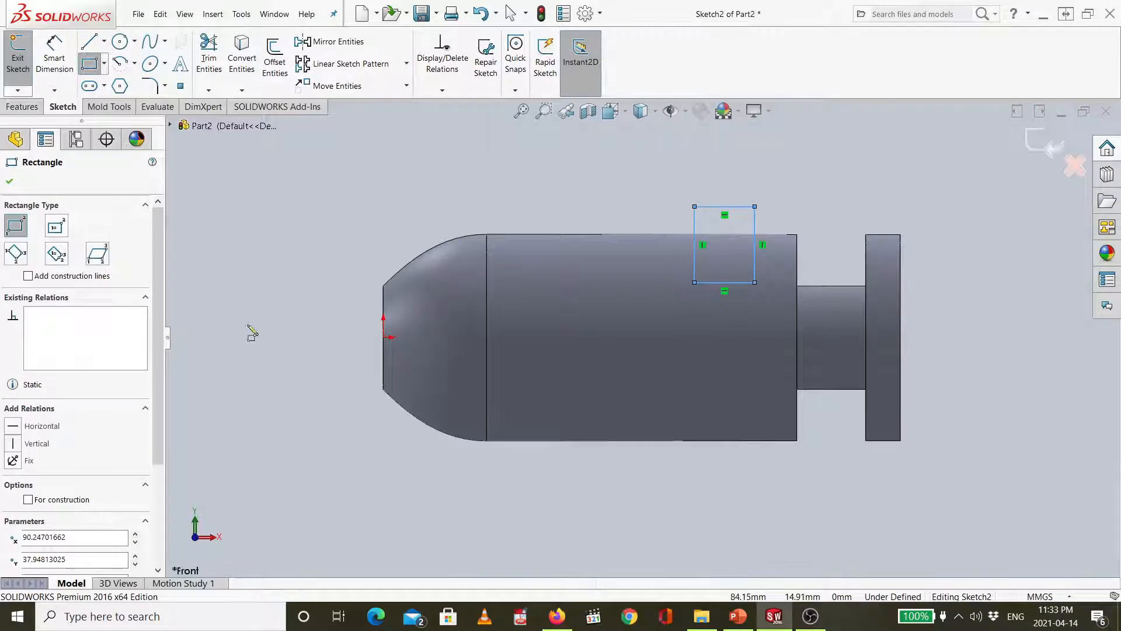
- Dimension the rectangle's top edge to set its width to 15 mm
{"action": "left_click", "coordinate": [23, 107]}
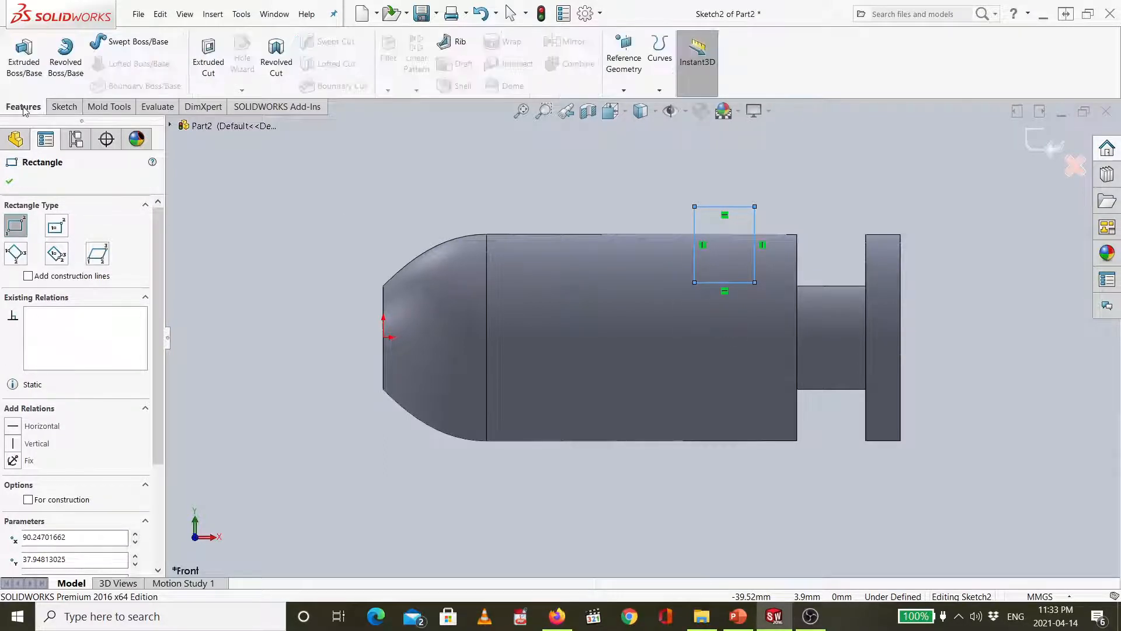
{"action": "left_click", "coordinate": [63, 106]}
{"action": "left_click", "coordinate": [55, 70]}
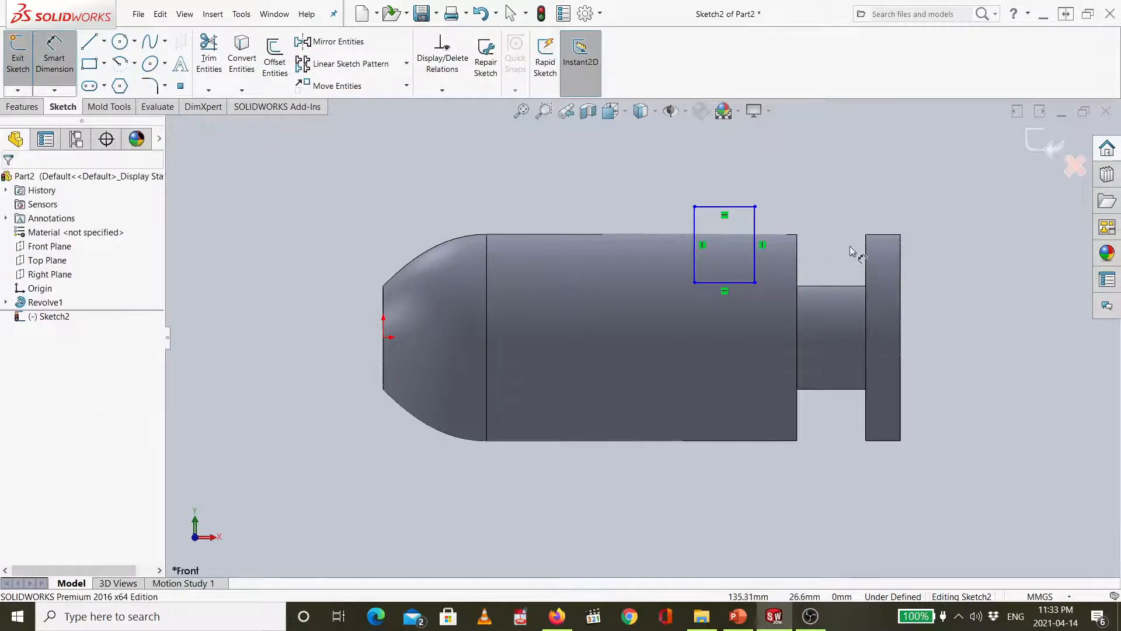
{"action": "left_click", "coordinate": [750, 207]}
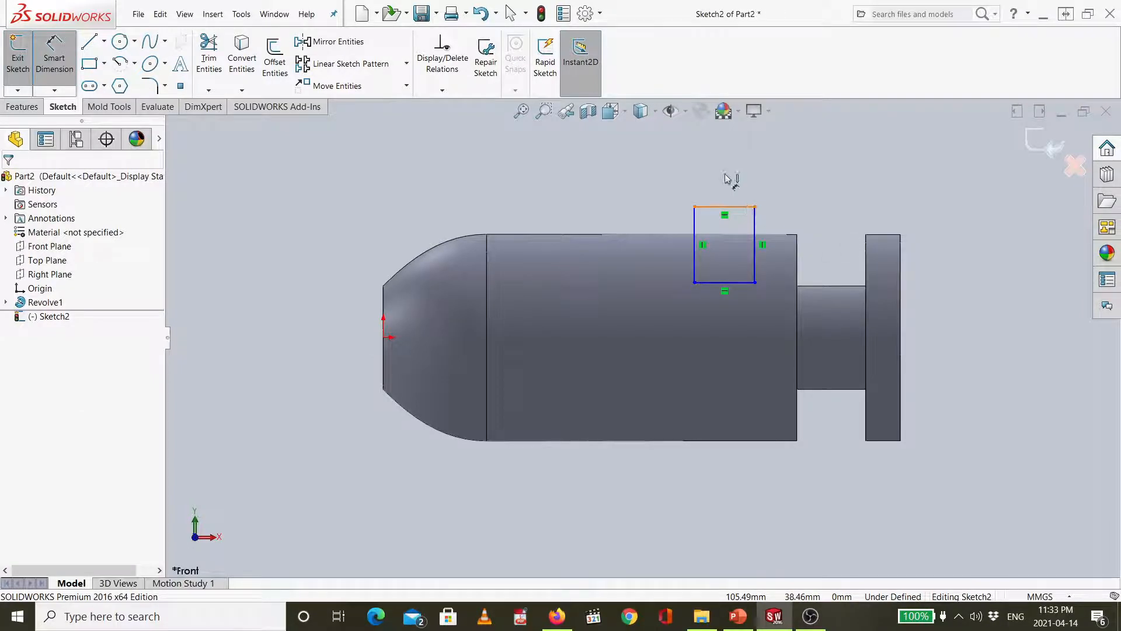
{"action": "left_click", "coordinate": [726, 177]}
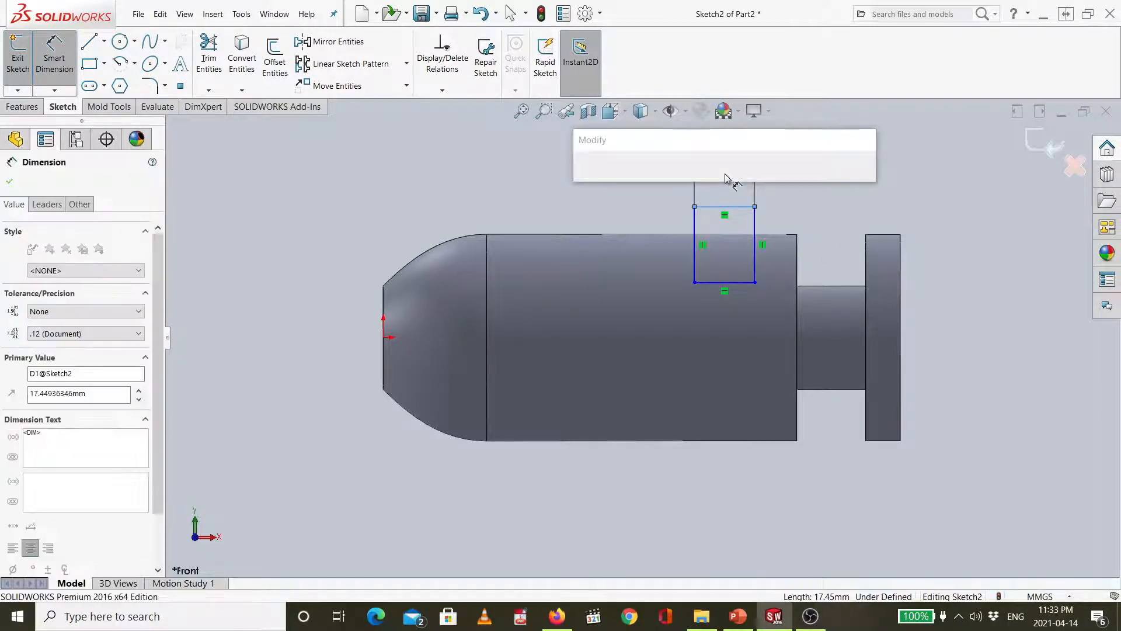
{"action": "type", "text": "15"}
{"action": "key", "text": "Return"}
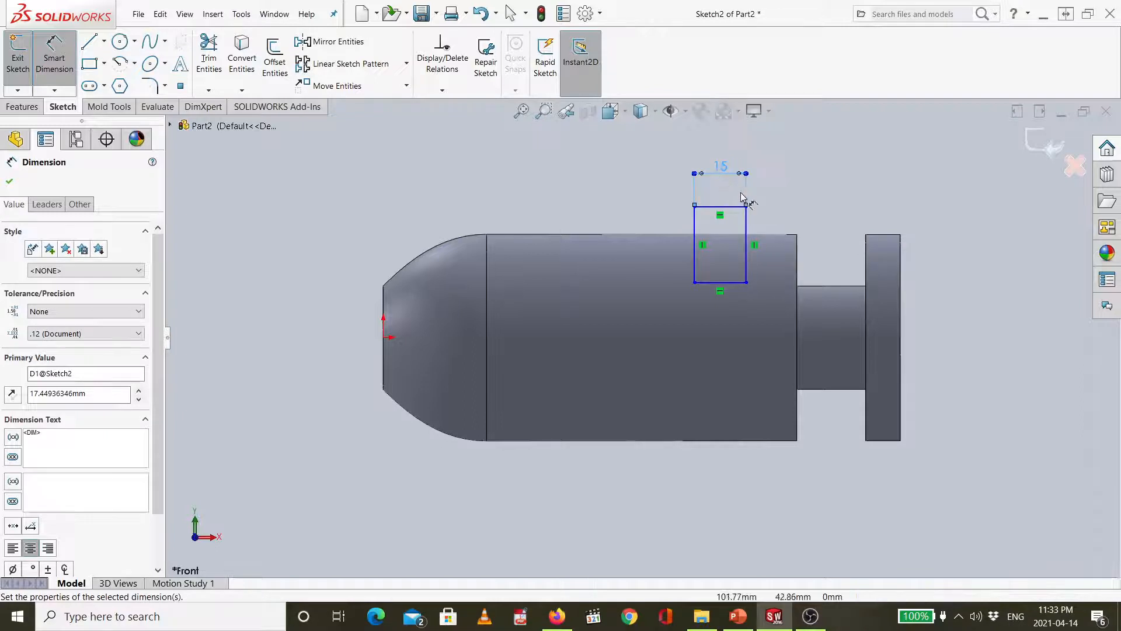
- Dimension the rectangle's vertical side to set its height to 30 mm
{"action": "left_click", "coordinate": [747, 231]}
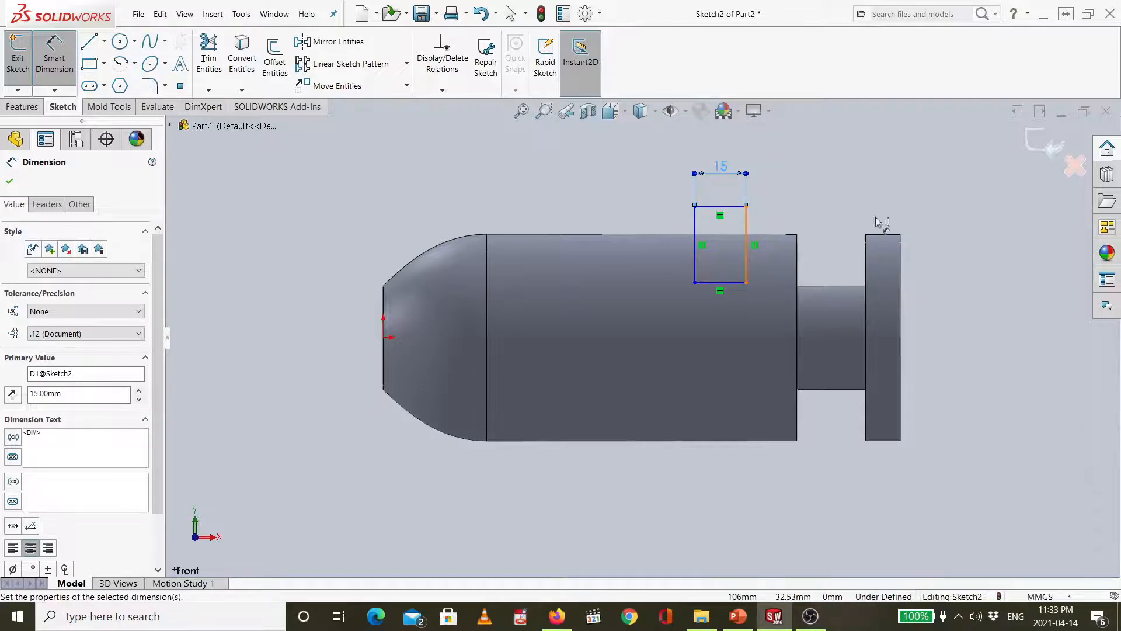
{"action": "left_click", "coordinate": [951, 229]}
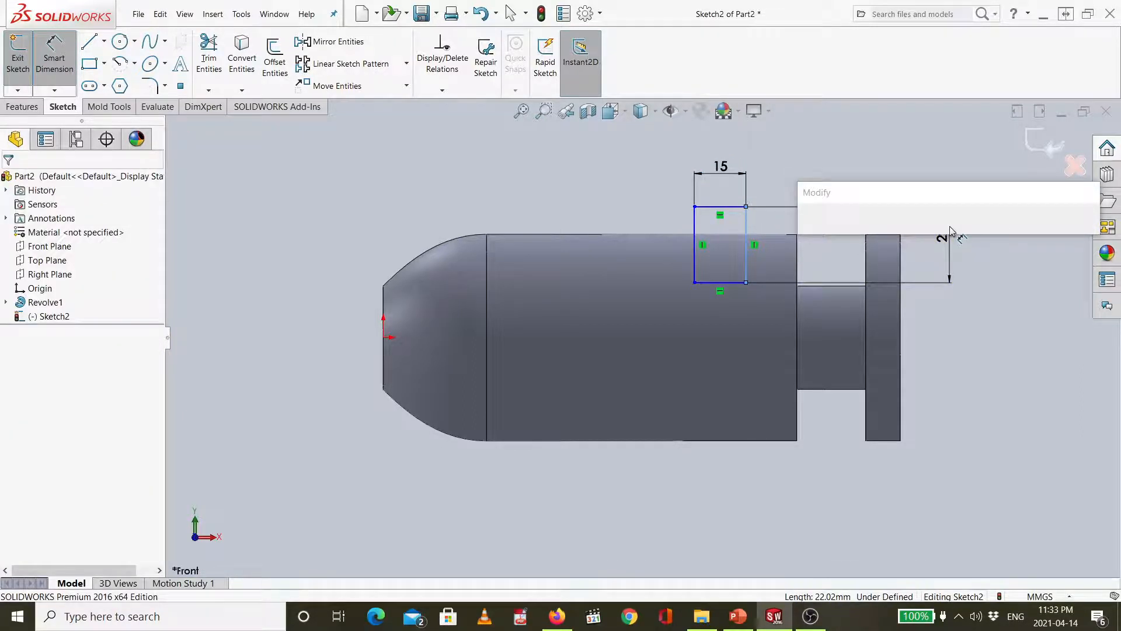
{"action": "key", "text": "Return"}
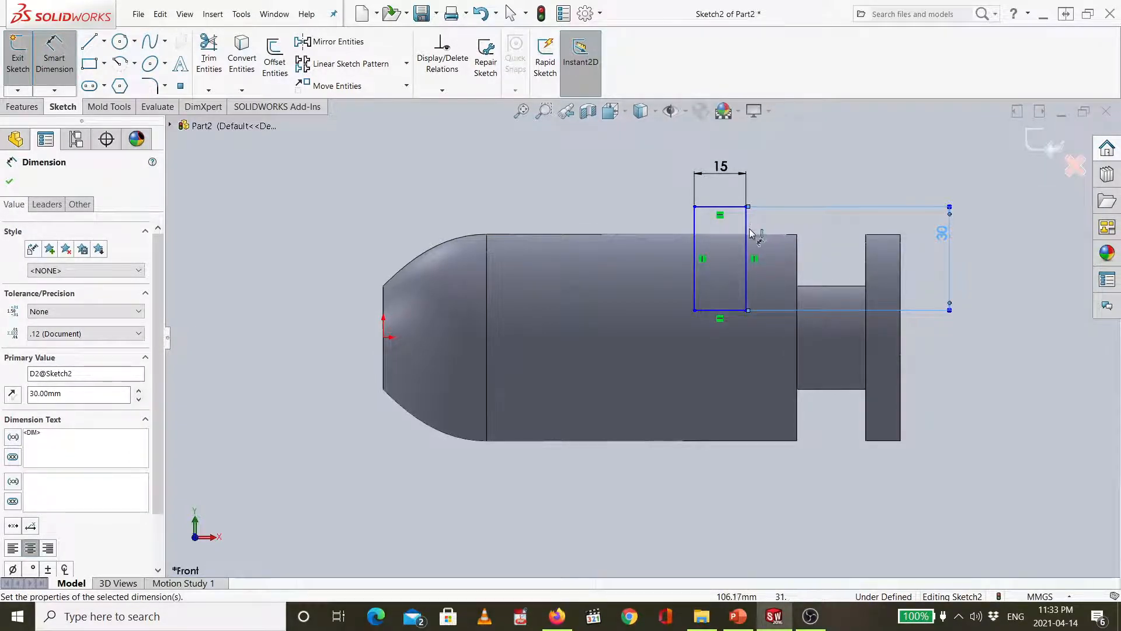
- Dimension the gap between the rectangle's neck-side edge and the cylinder's end face at the neck as 10 mm
{"action": "left_click", "coordinate": [749, 233]}
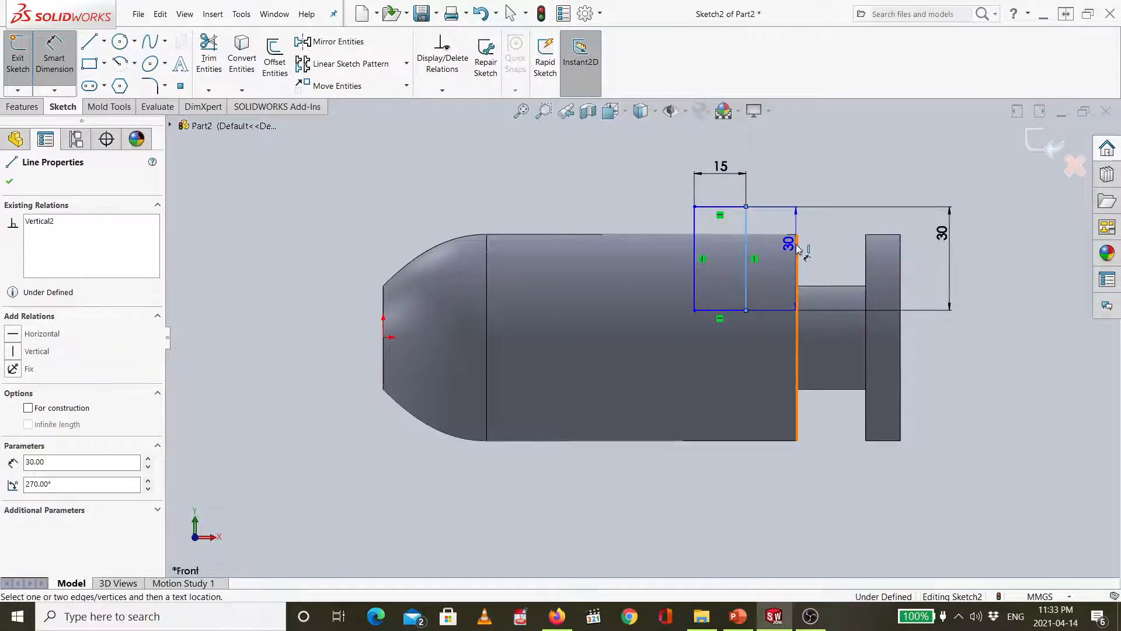
{"action": "left_click", "coordinate": [796, 246]}
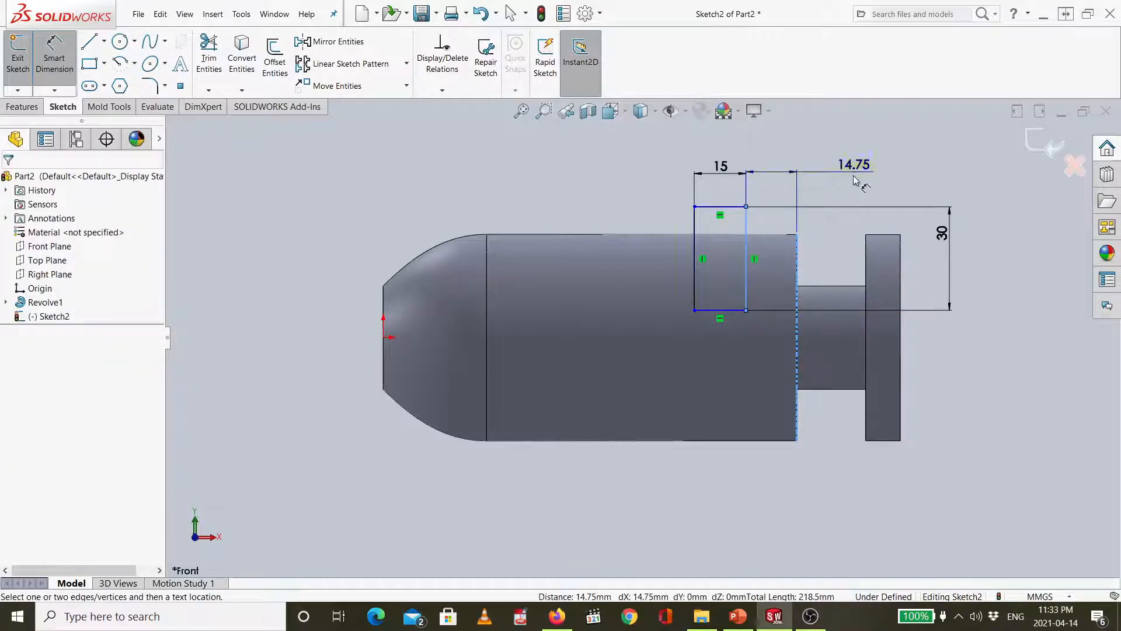
{"action": "left_click", "coordinate": [851, 177]}
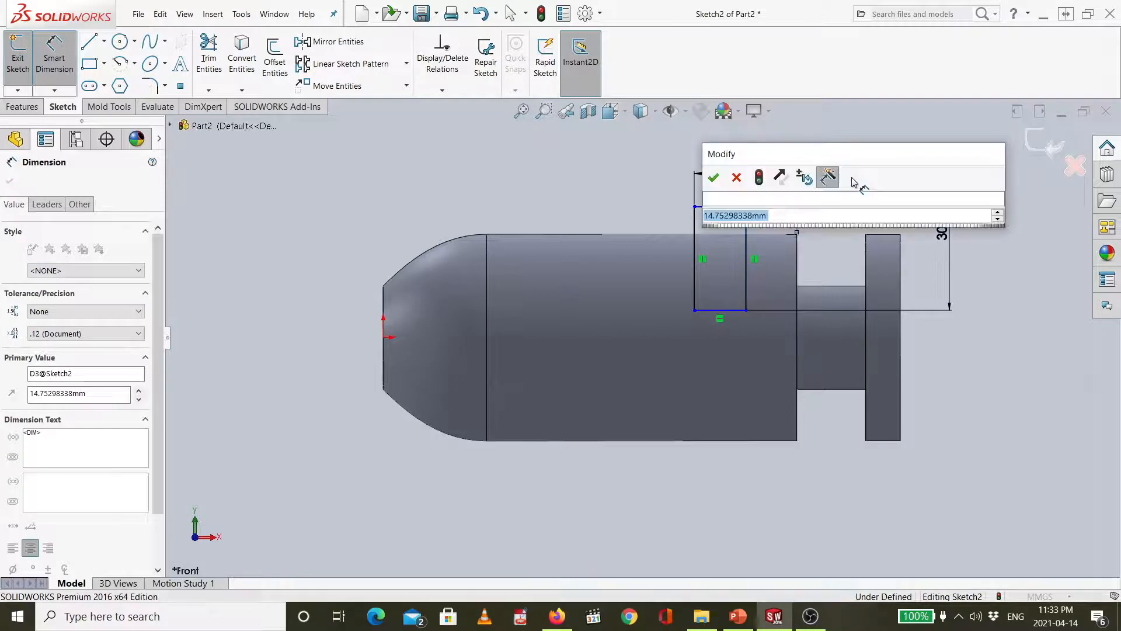
{"action": "type", "text": "15"}
{"action": "key", "text": "Return"}
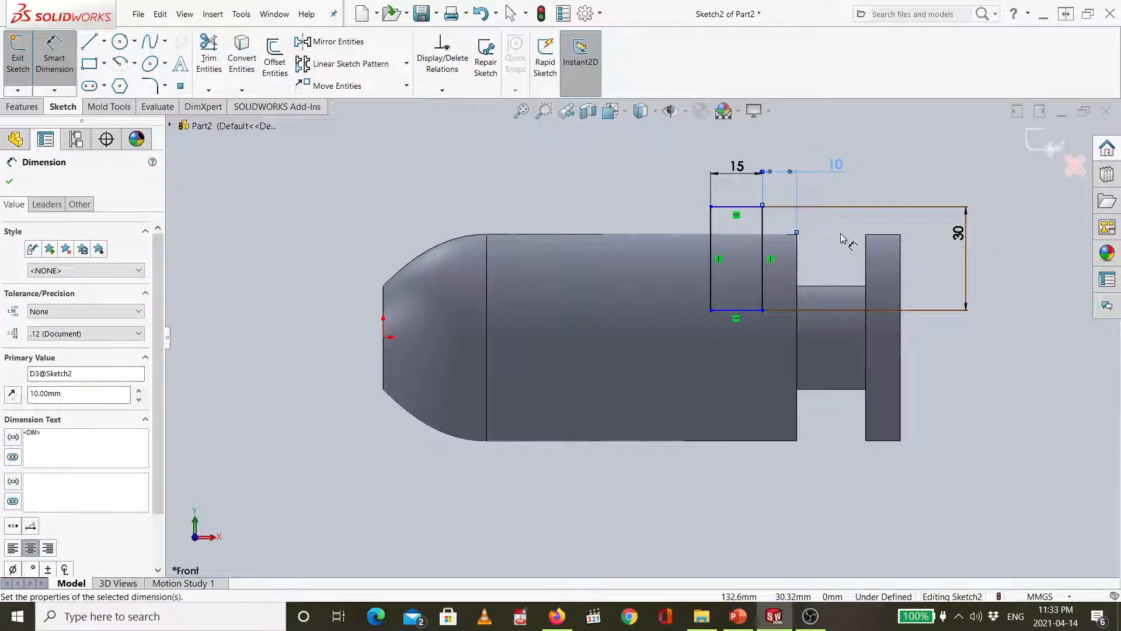
- Dimension the depth of the rectangle's bottom edge below the cylinder's upper edge as 15 mm
{"action": "left_click", "coordinate": [752, 310]}
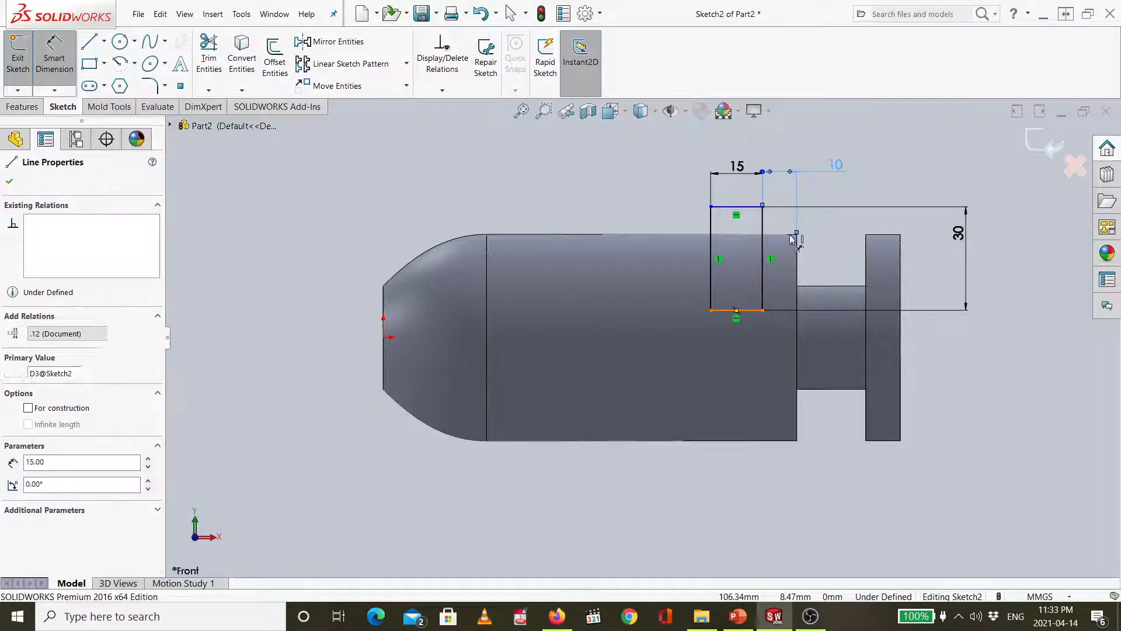
{"action": "left_click", "coordinate": [793, 235]}
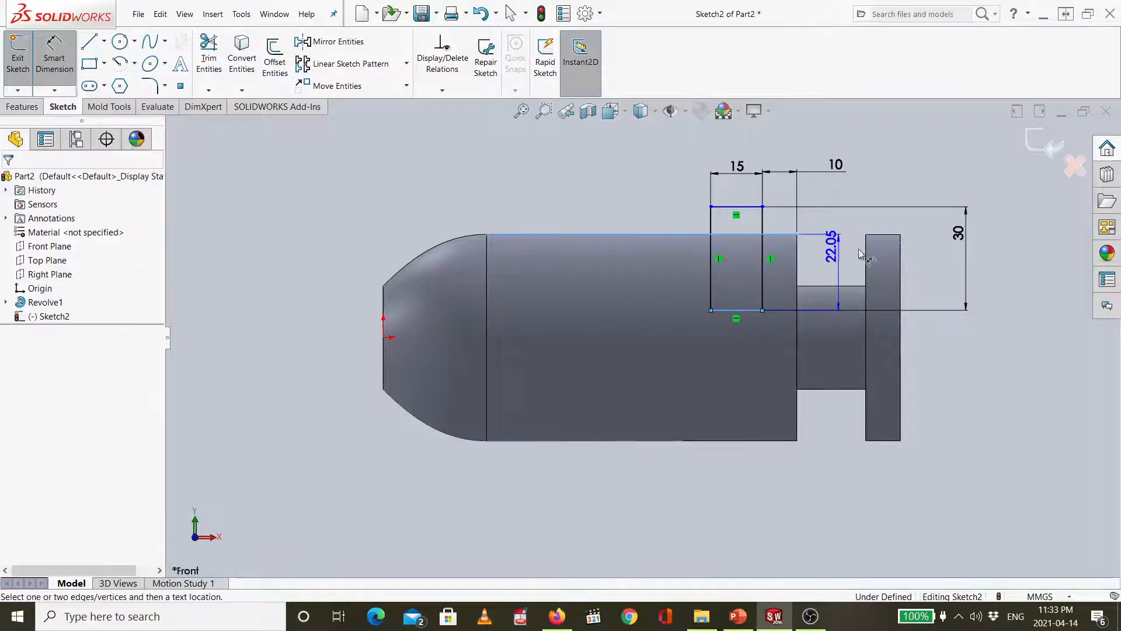
{"action": "left_click", "coordinate": [928, 254]}
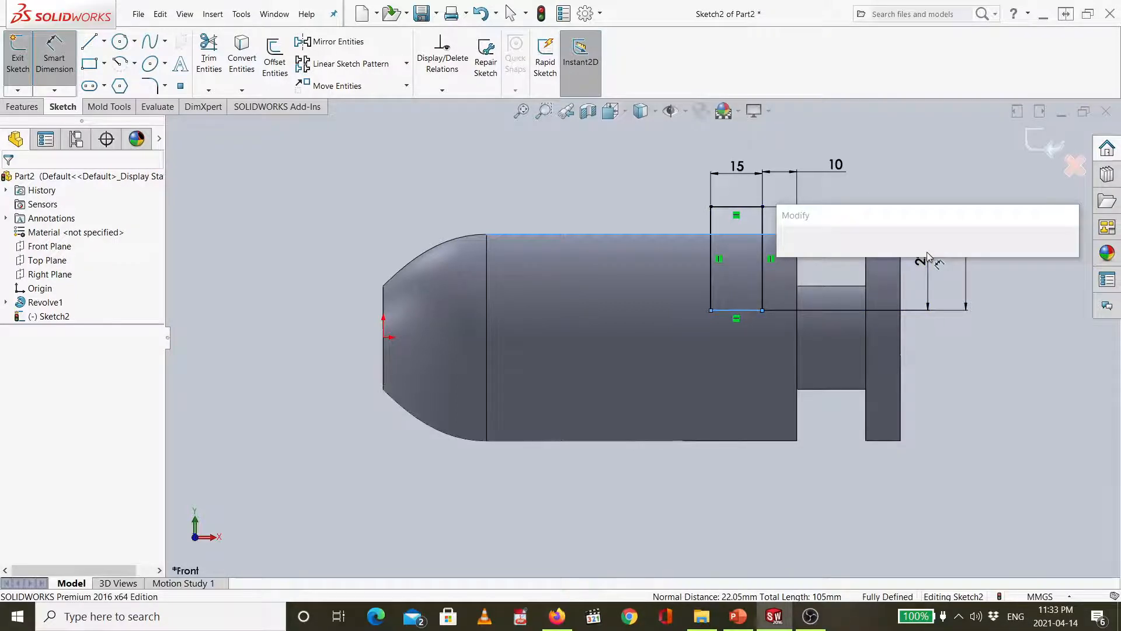
{"action": "key", "text": "Return"}
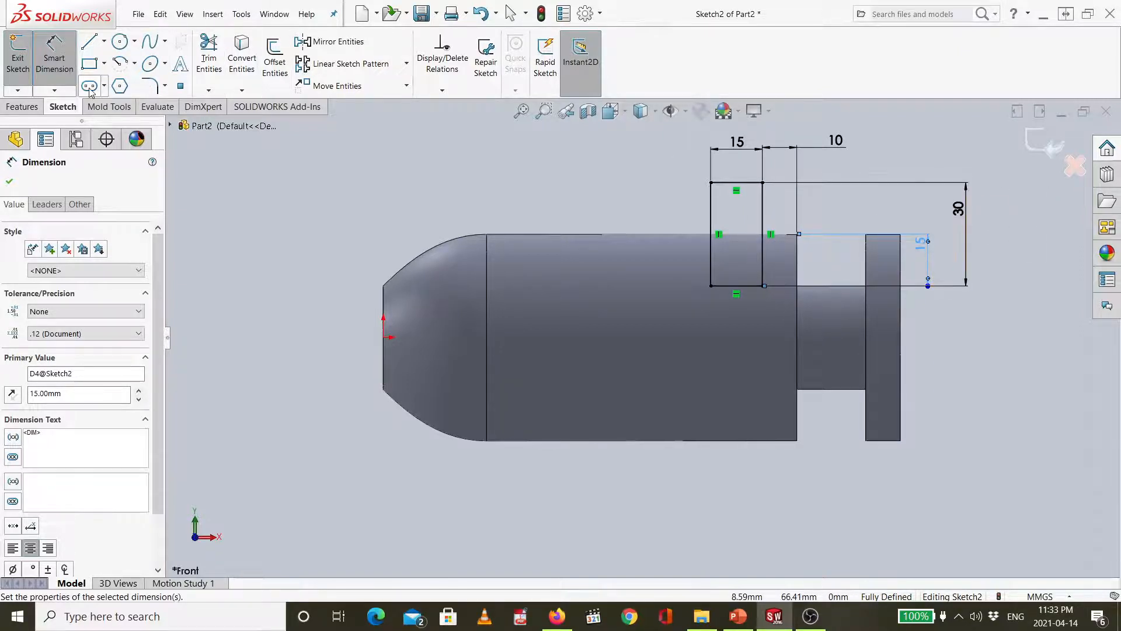
- Show the temporary axes of the revolved part
{"action": "left_click", "coordinate": [24, 108]}
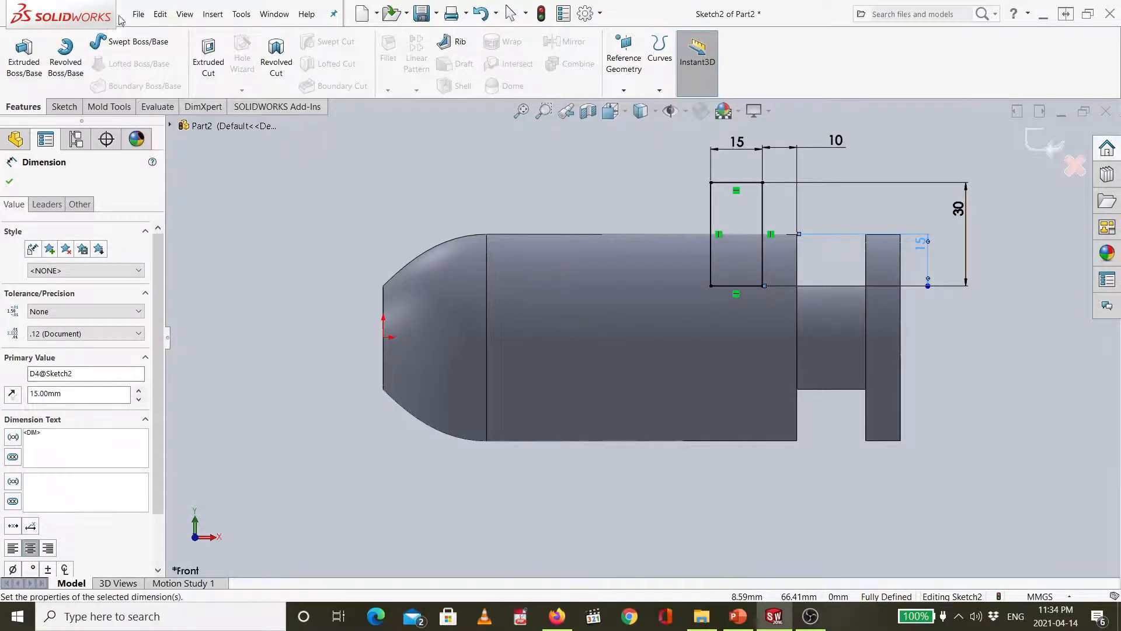
{"action": "left_click", "coordinate": [186, 16]}
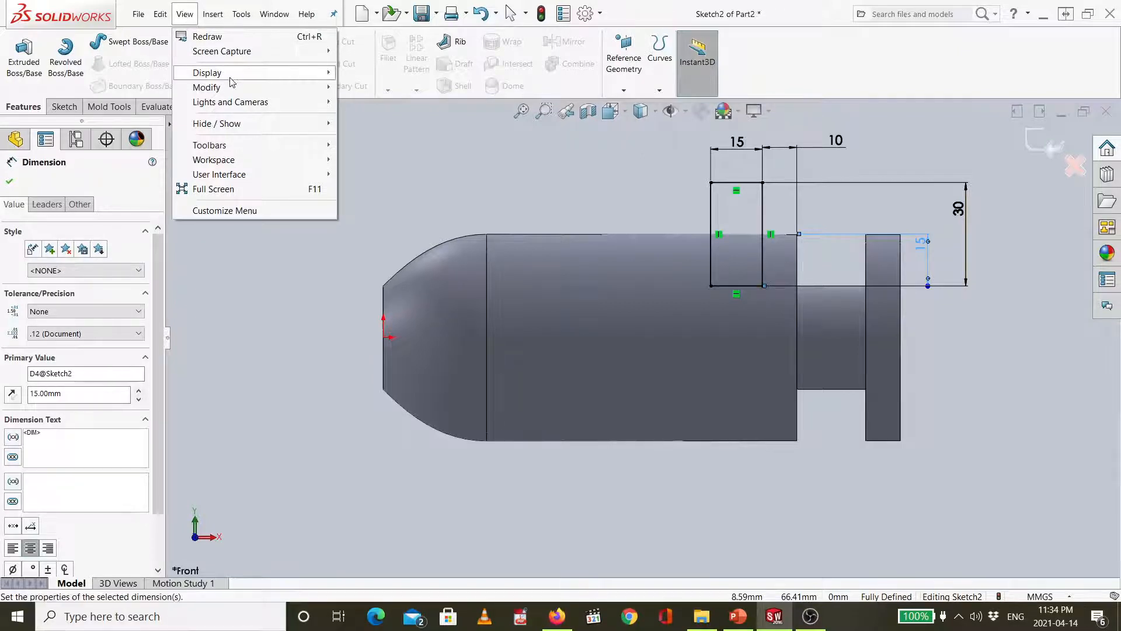
{"action": "mouse_move", "coordinate": [258, 125]}
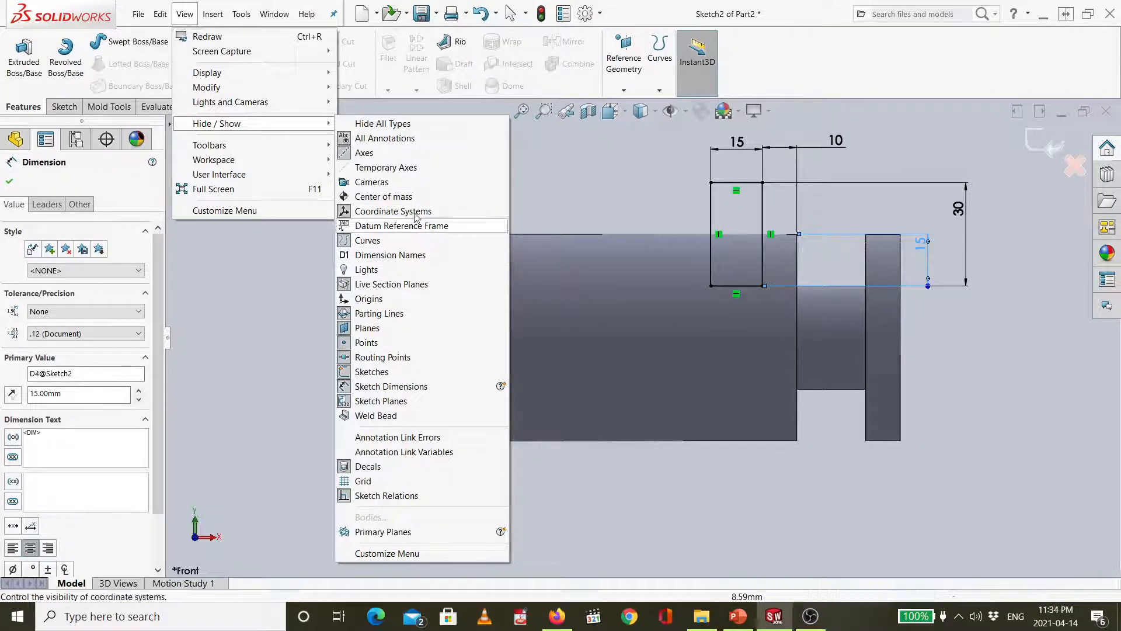
{"action": "left_click", "coordinate": [407, 172]}
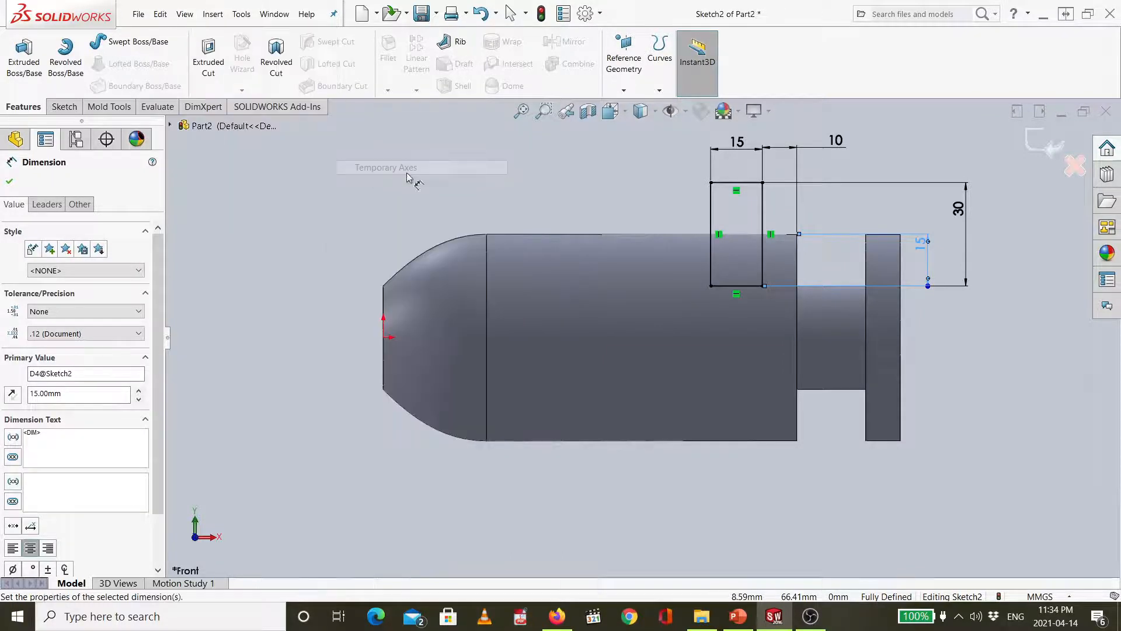
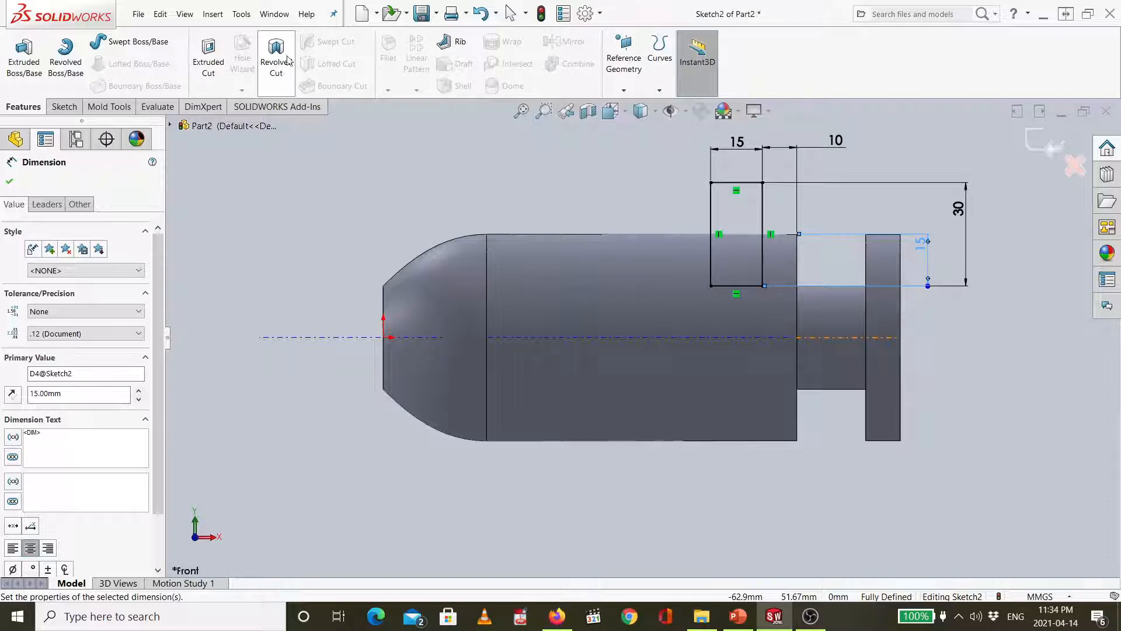
- Create a Revolved Cut from the rectangle, turning it 360° about the part's central temporary axis
{"action": "left_click", "coordinate": [271, 64]}
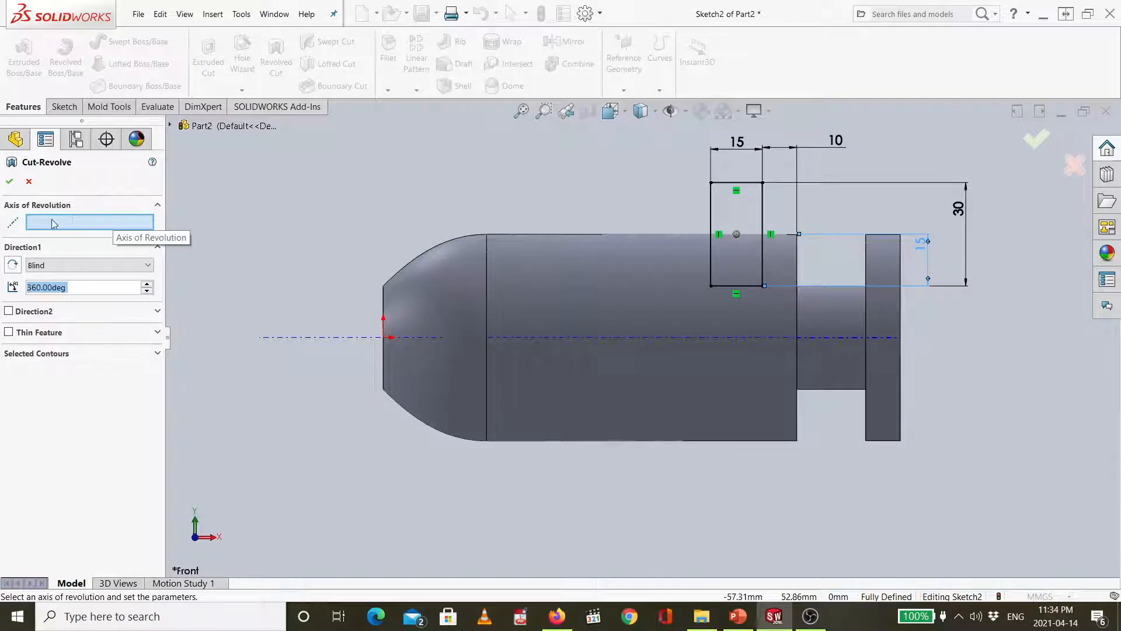
{"action": "middle_click_drag", "start_coordinate": [999, 336], "coordinate": [711, 251]}
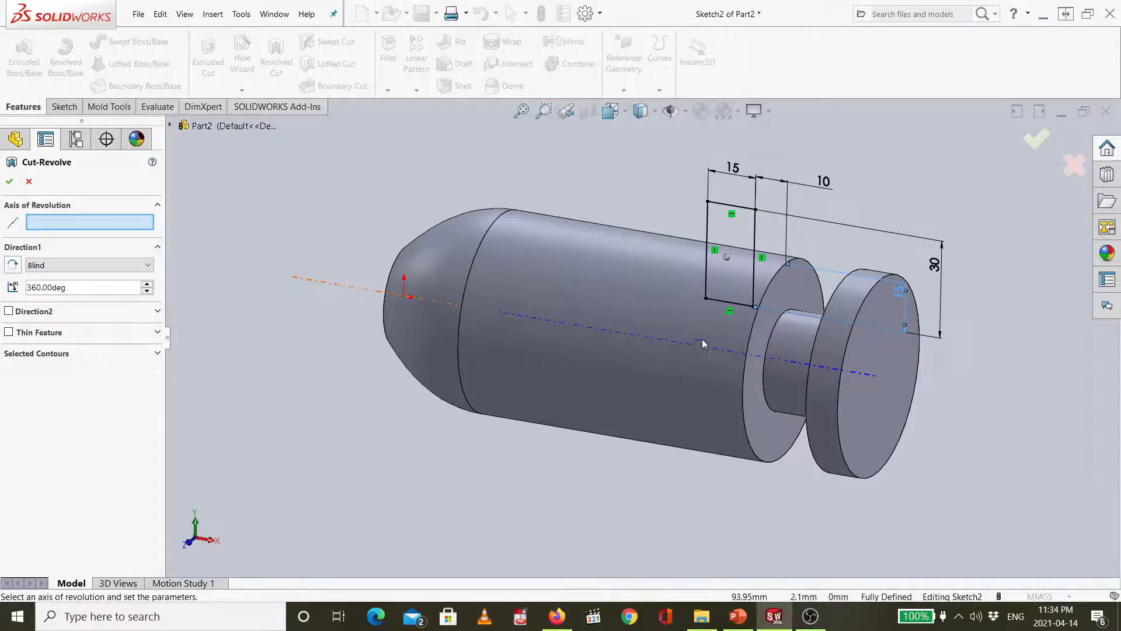
{"action": "left_click", "coordinate": [357, 290]}
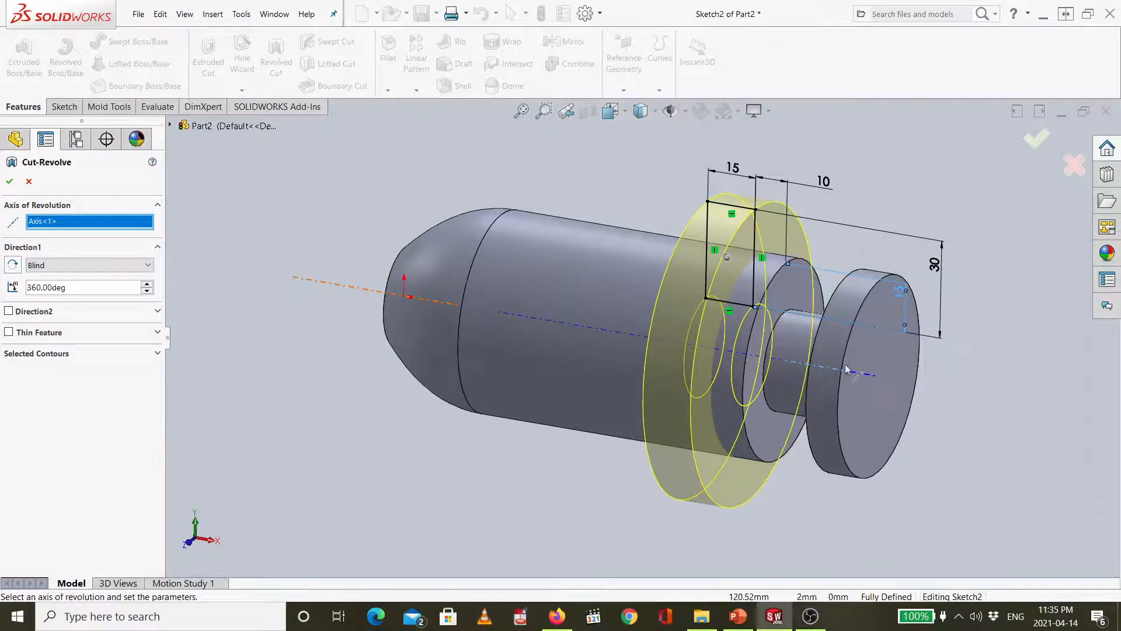
{"action": "left_click", "coordinate": [1034, 142]}
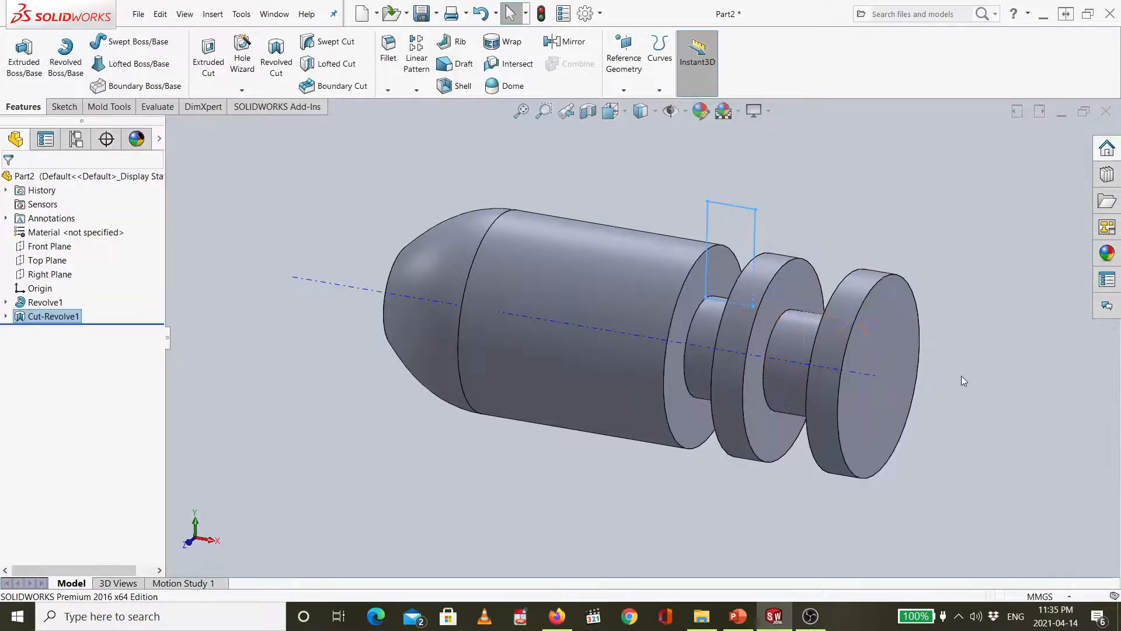
{"action": "key", "text": "ctrl+7"}
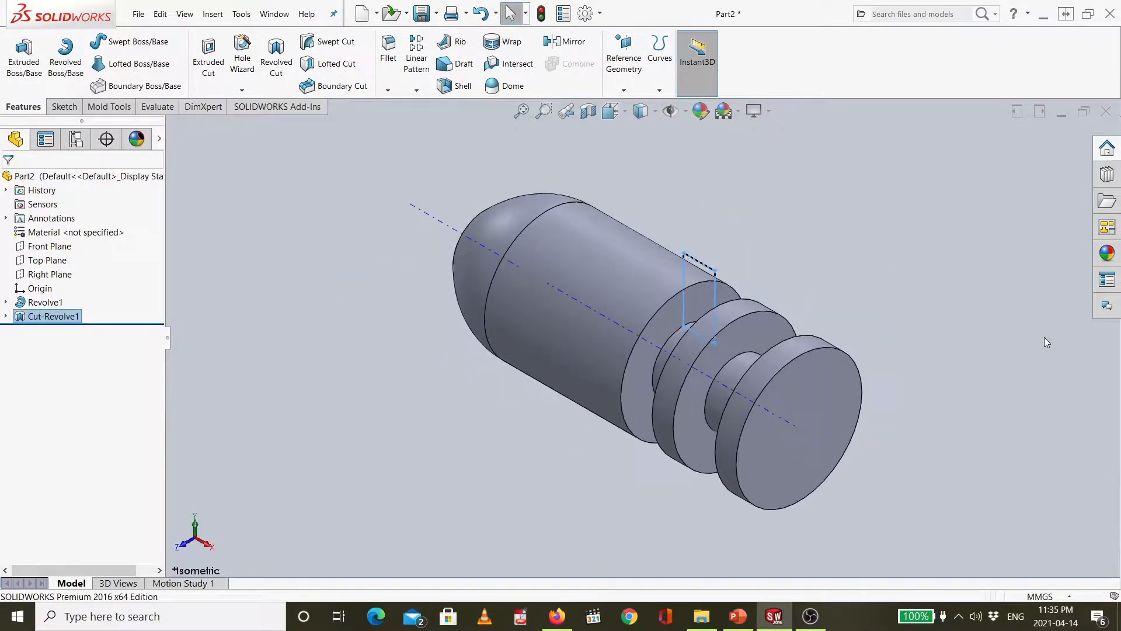
{"action": "key", "text": "ctrl+1"}
{"action": "key", "text": "ctrl+7"}
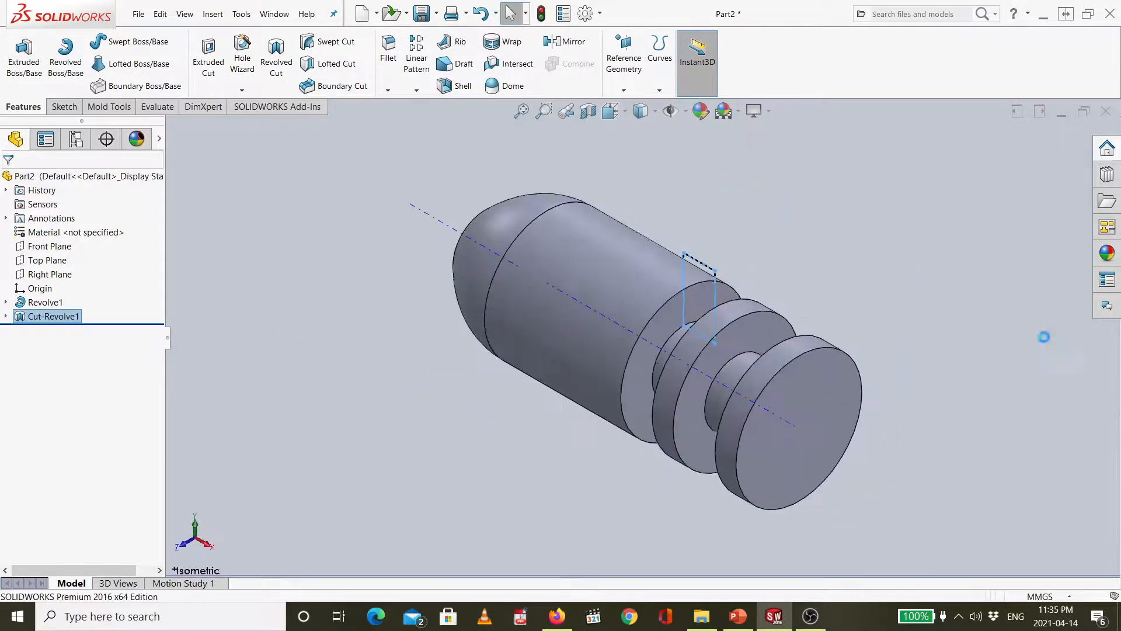
{"action": "key", "text": "ctrl+1"}
{"action": "key", "text": "ctrl+7"}
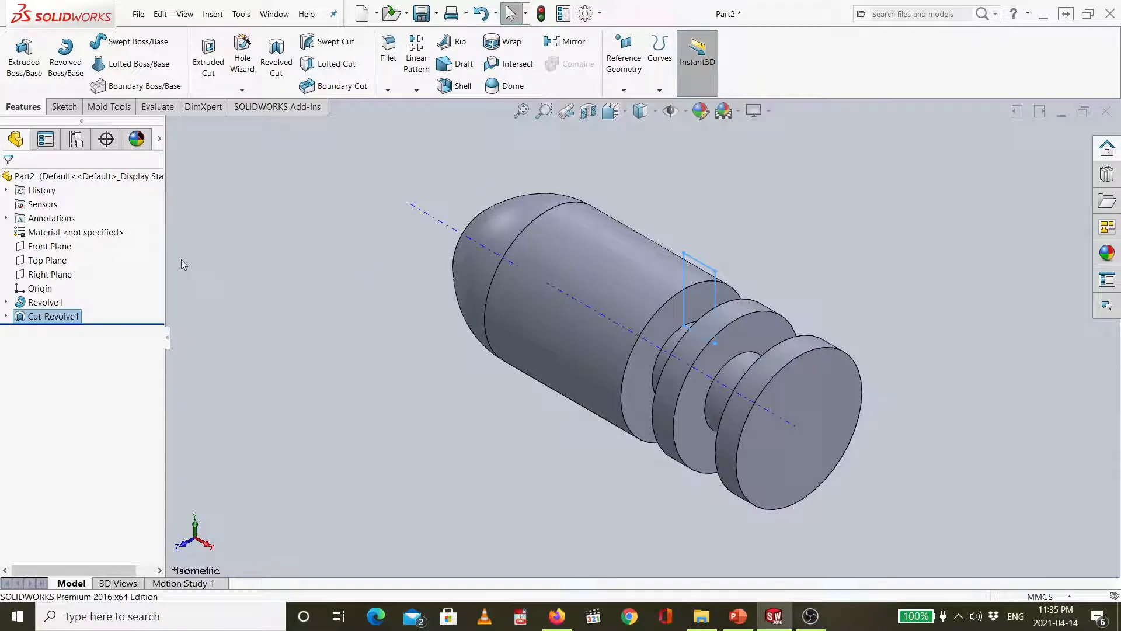
- Start a sketch on the Front Plane and draw a triangle across the cylinder's lower edge, apex inside, with its left side about 25.5 mm long
{"action": "left_click", "coordinate": [54, 248]}
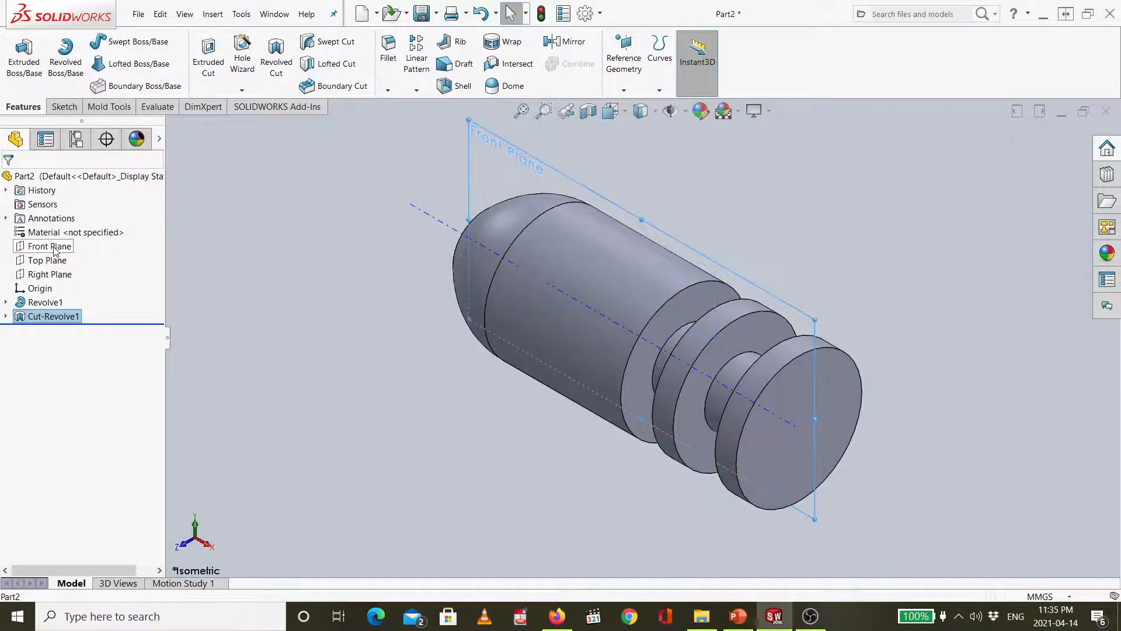
{"action": "left_click", "coordinate": [62, 231]}
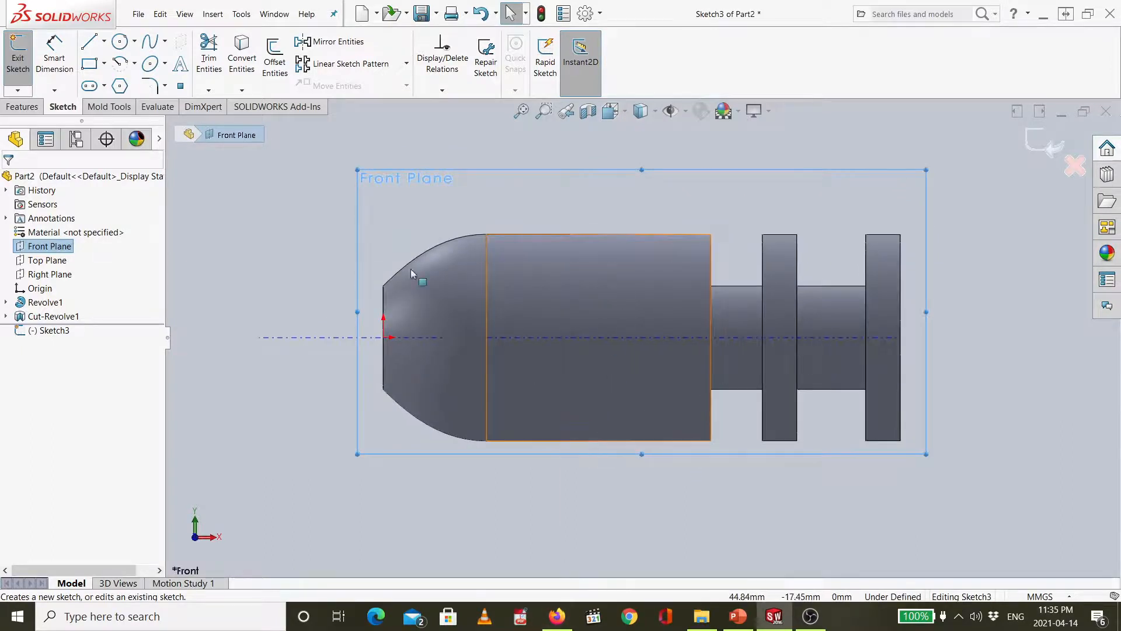
{"action": "left_click", "coordinate": [89, 41]}
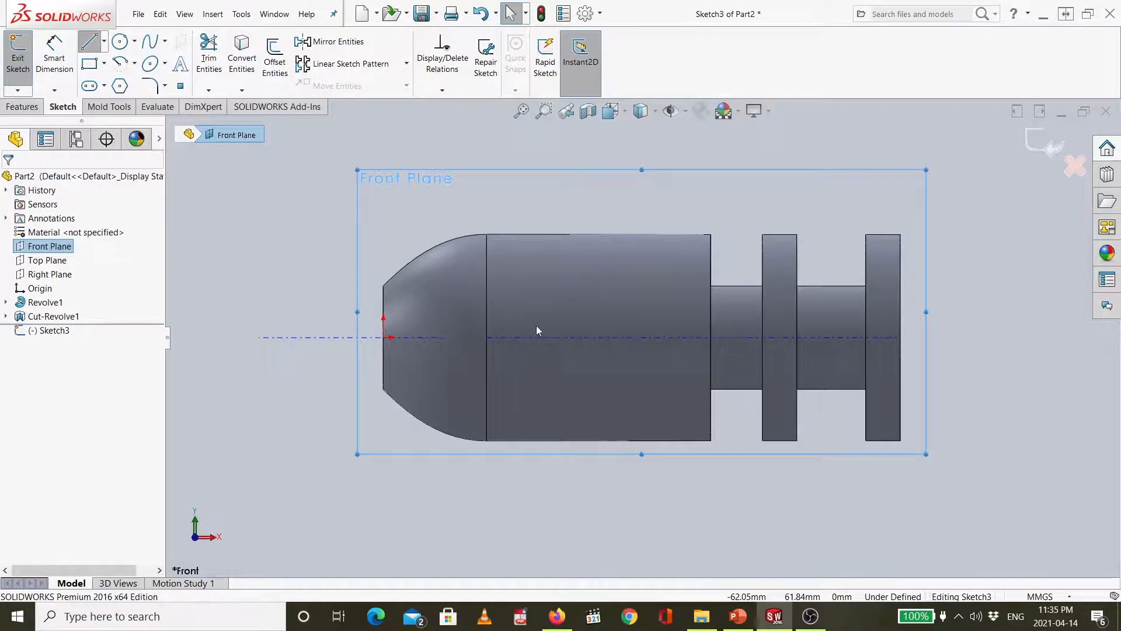
{"action": "left_click", "coordinate": [622, 409]}
{"action": "left_click", "coordinate": [582, 485]}
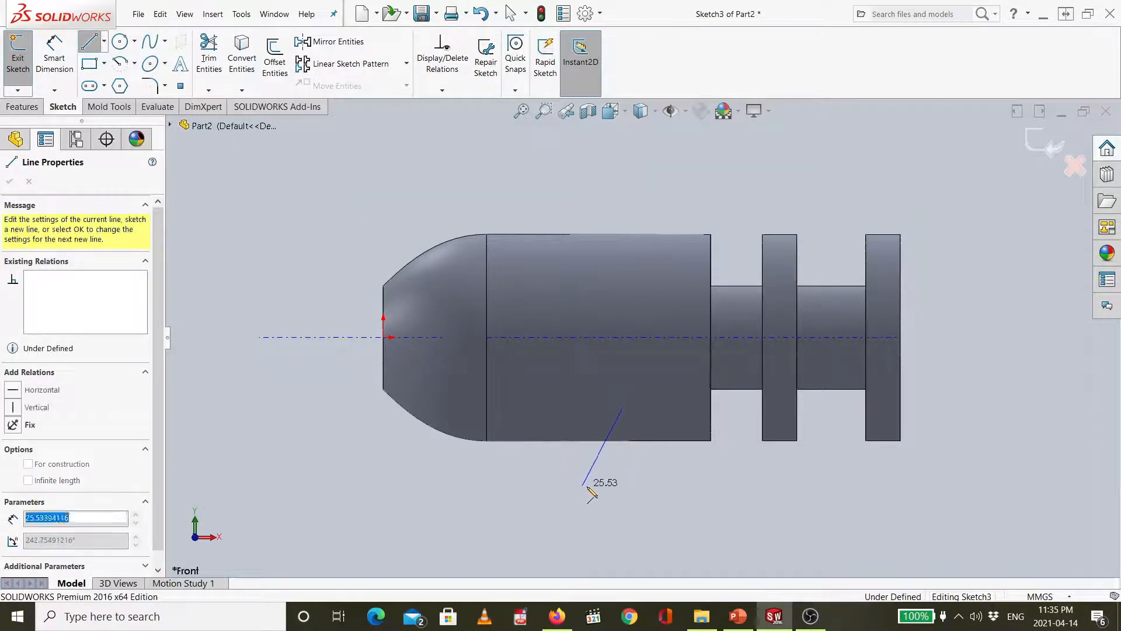
{"action": "left_click", "coordinate": [669, 486]}
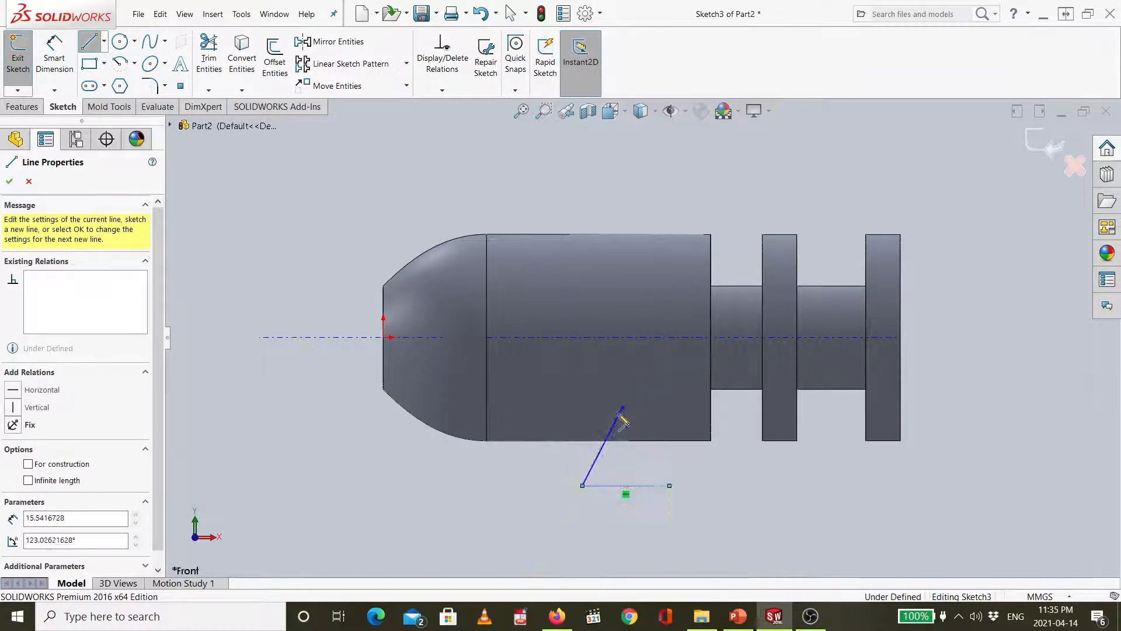
{"action": "left_click", "coordinate": [624, 407]}
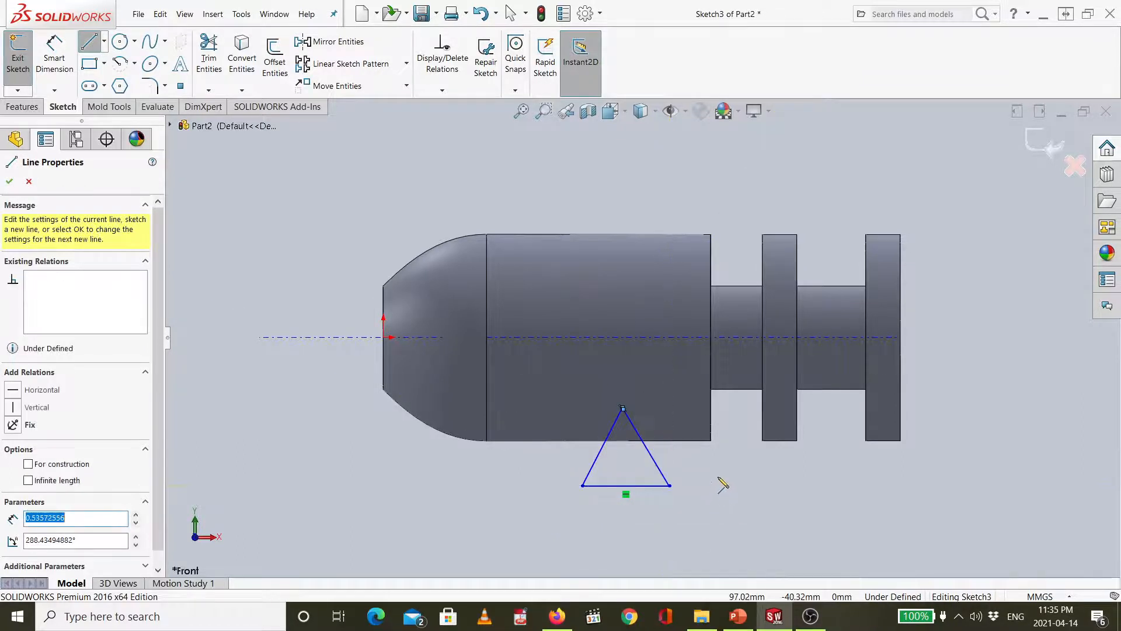
{"action": "key", "text": "Escape"}
{"action": "key", "text": "Escape"}
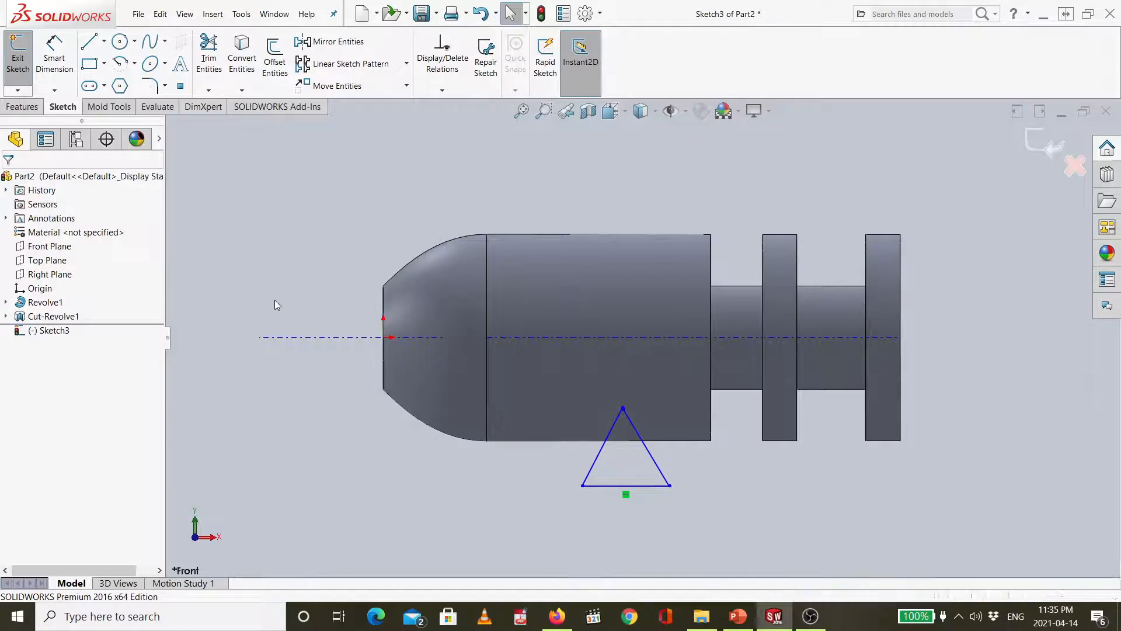
- Apply an Equal relation to the triangle's two slanted sides
{"action": "left_click", "coordinate": [594, 471]}
{"action": "left_click", "coordinate": [650, 457]}
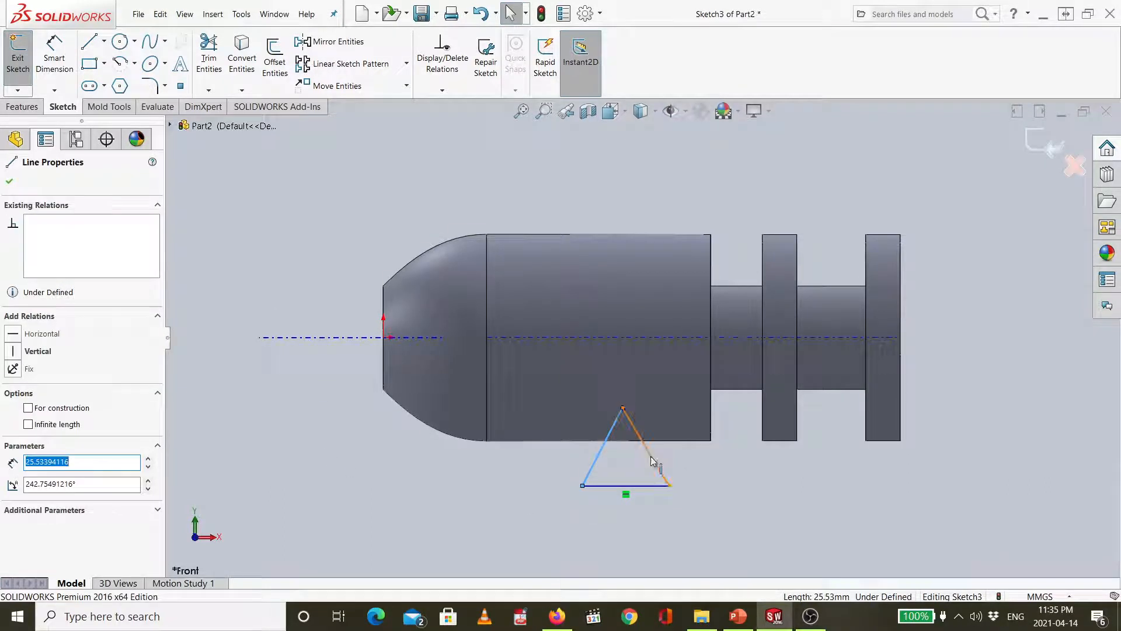
{"action": "left_click", "coordinate": [652, 457], "text": "ctrl"}
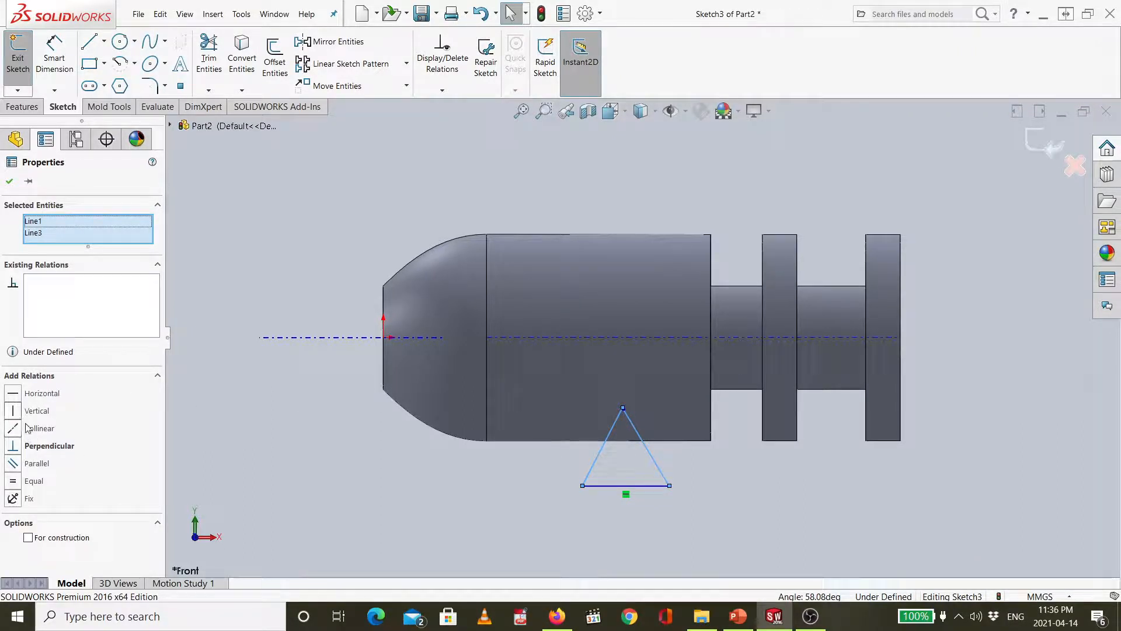
{"action": "left_click", "coordinate": [13, 480]}
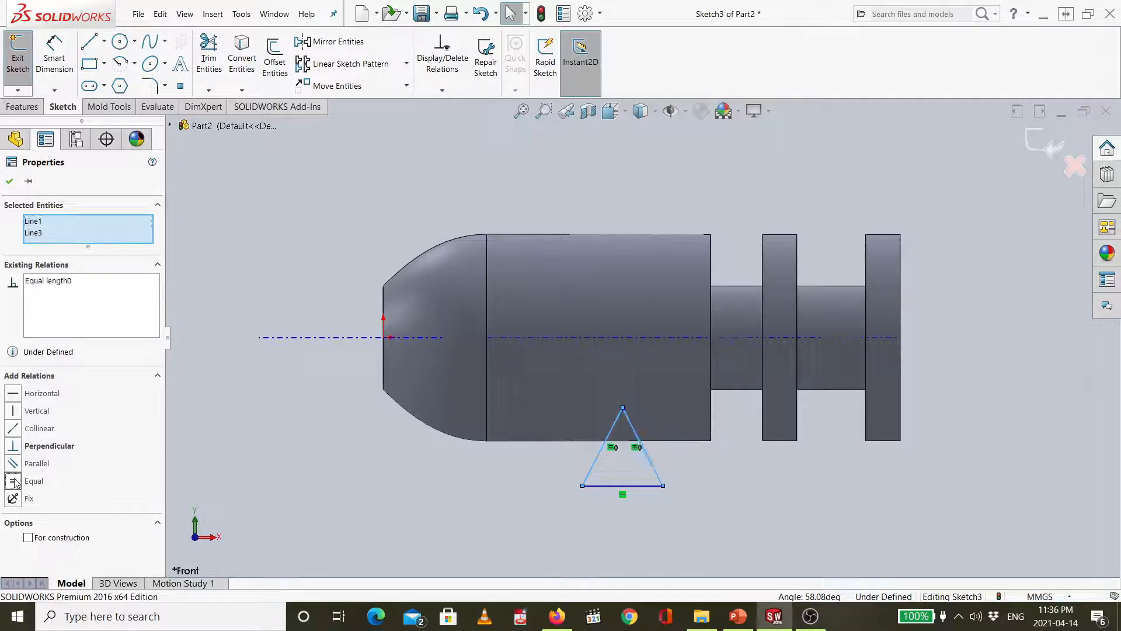
{"action": "left_click", "coordinate": [54, 57]}
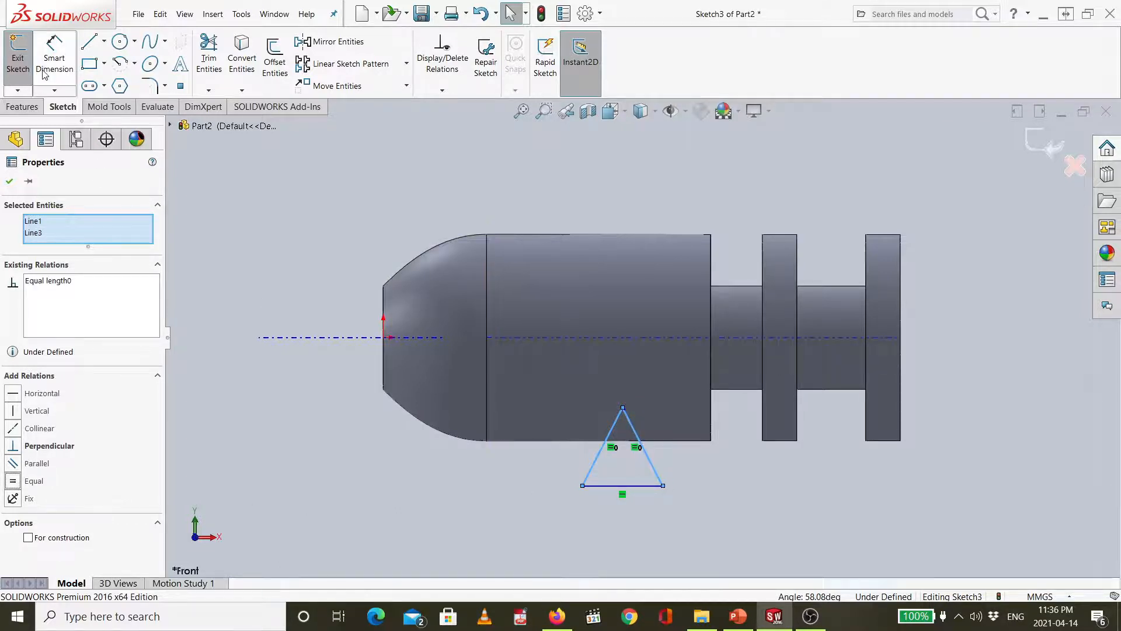
{"action": "left_click", "coordinate": [648, 456]}
{"action": "left_click", "coordinate": [597, 455]}
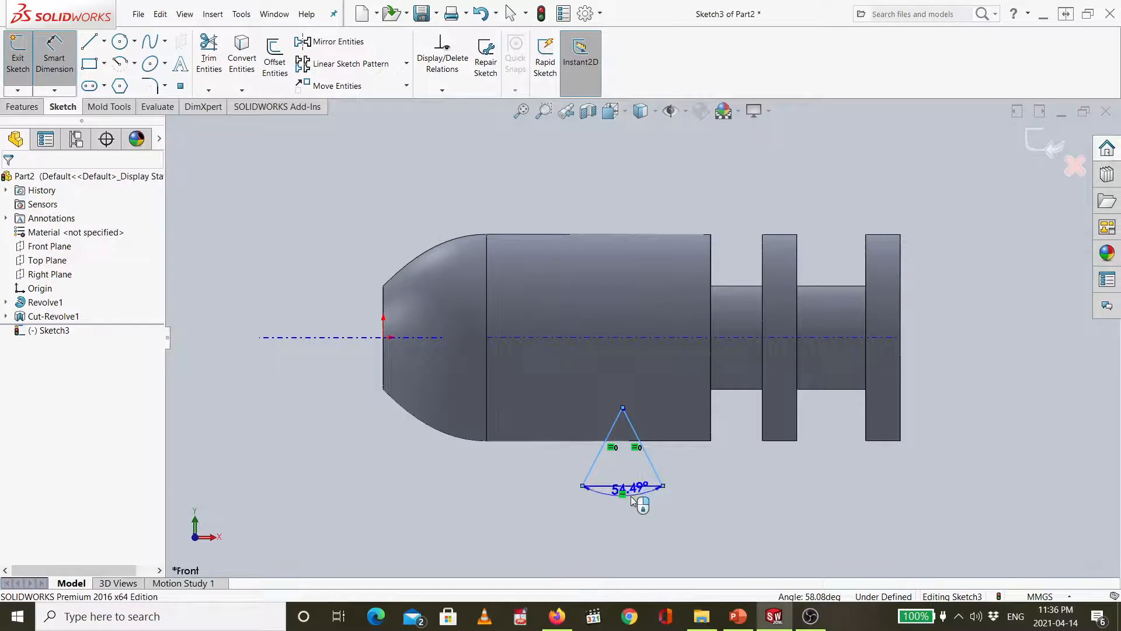
{"action": "key", "text": "Escape"}
- Dimension the triangle's horizontal base below the cylinder and set its length to 20 mm
{"action": "left_click", "coordinate": [54, 57]}
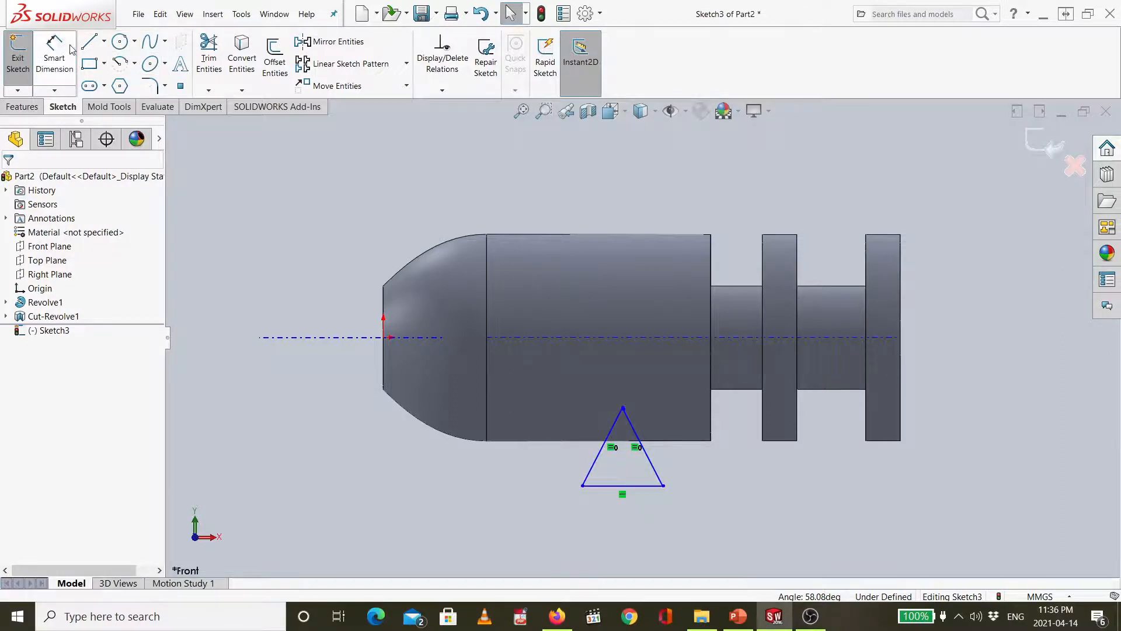
{"action": "left_click", "coordinate": [633, 488]}
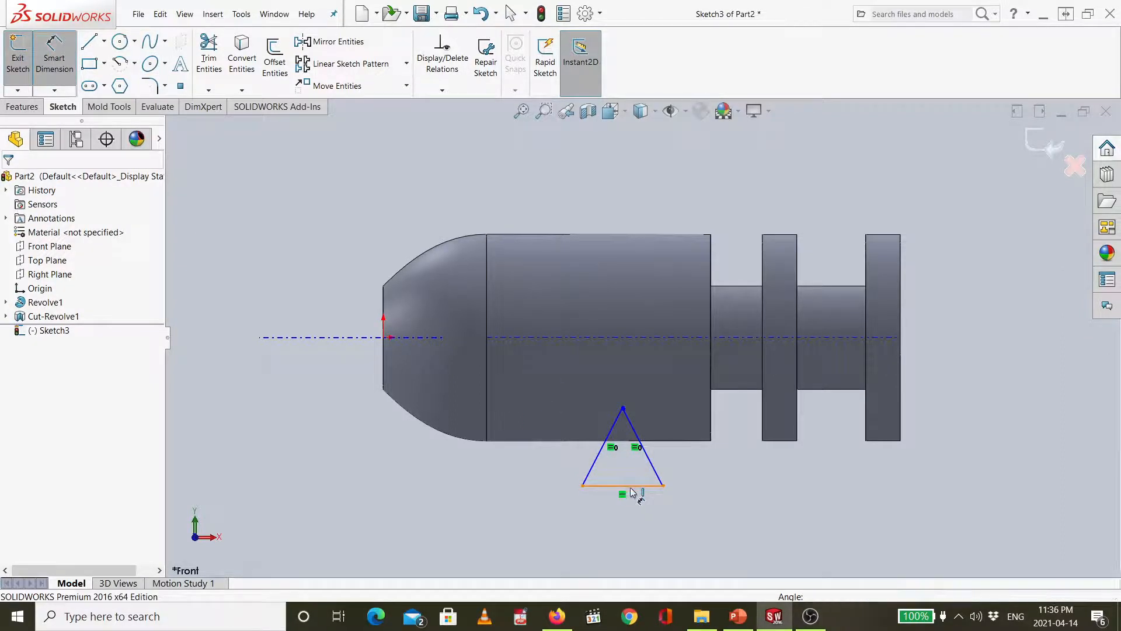
{"action": "left_click", "coordinate": [627, 524]}
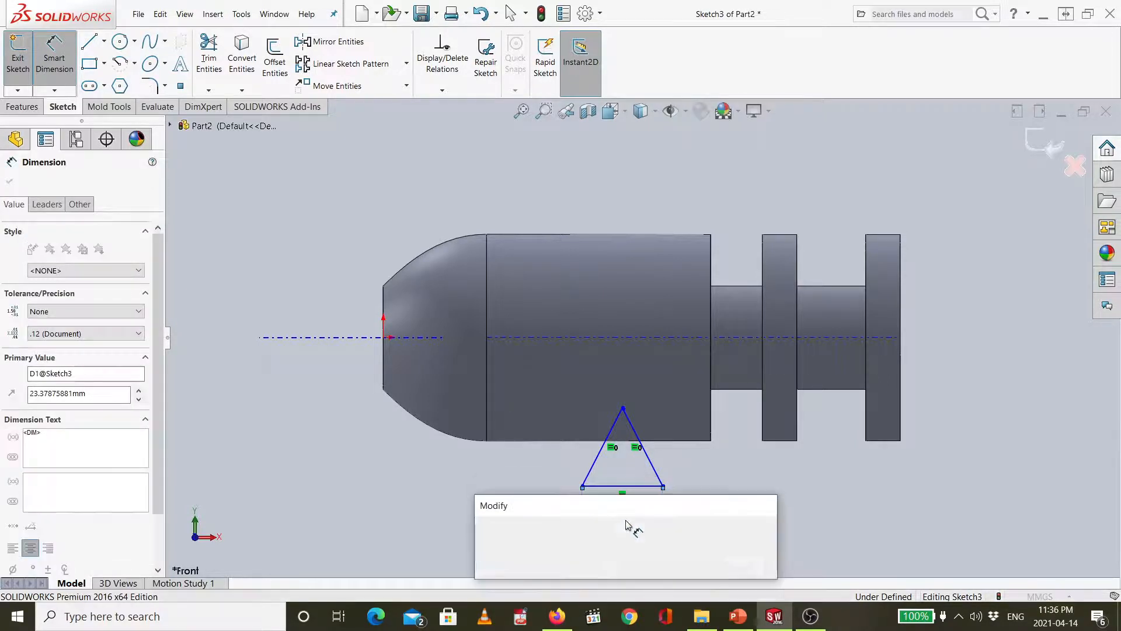
{"action": "type", "text": "20"}
{"action": "key", "text": "Return"}
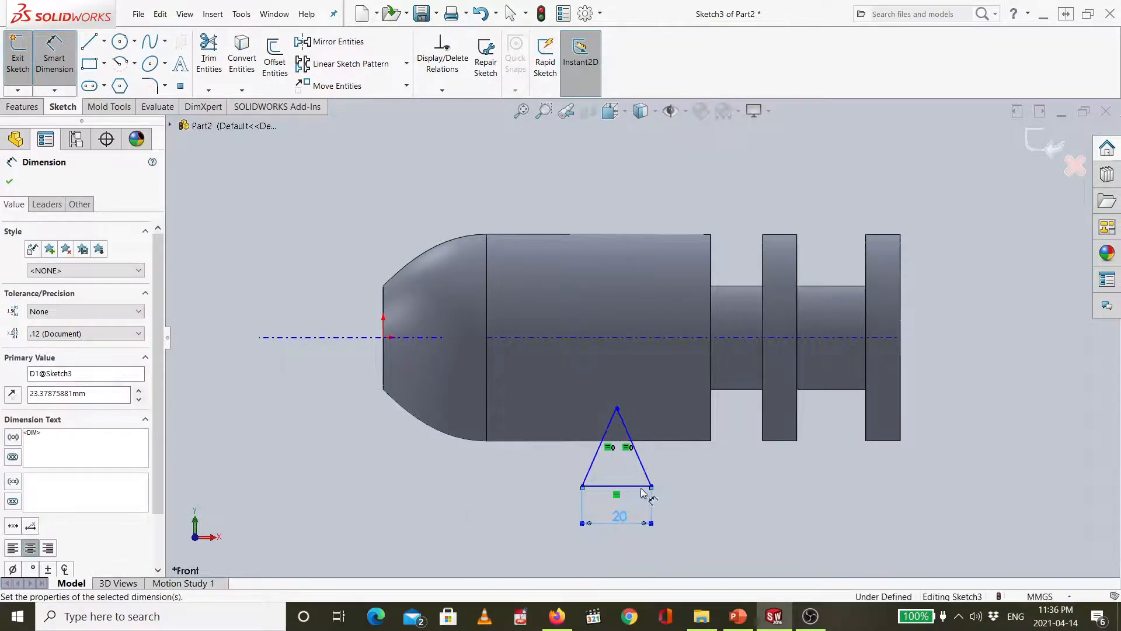
{"action": "left_click", "coordinate": [635, 486]}
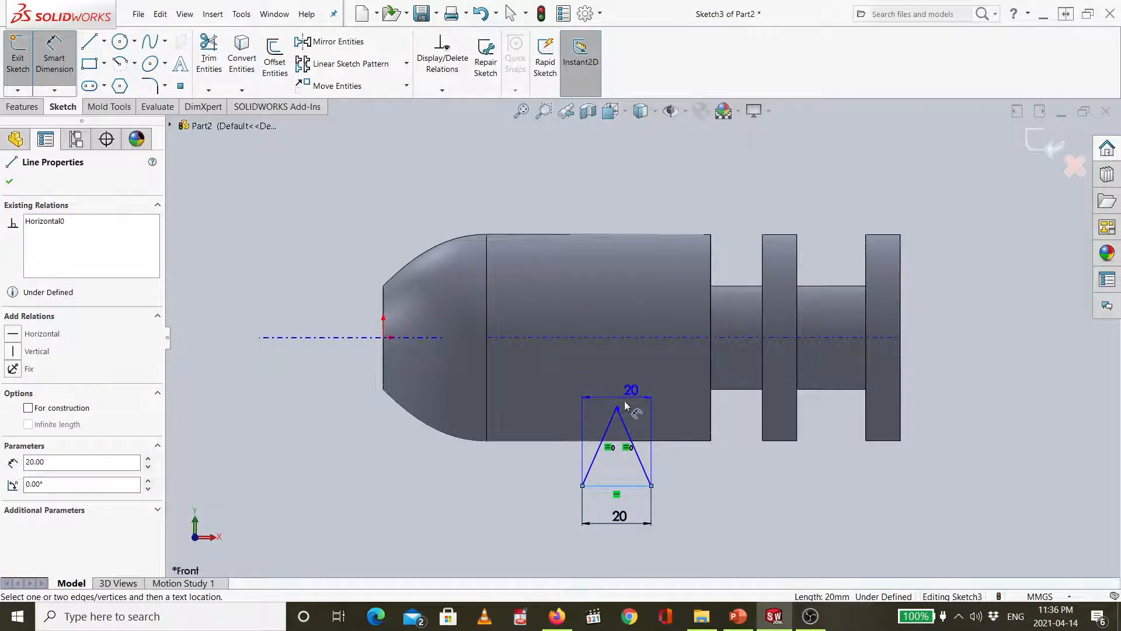
{"action": "key", "text": "Escape"}
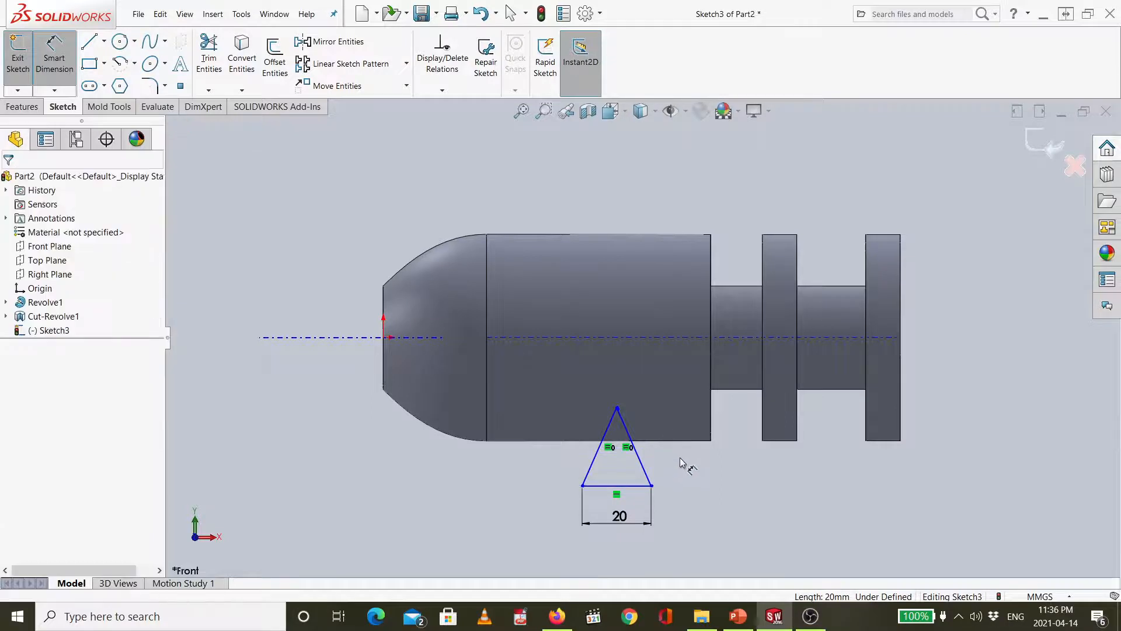
- Delete the tiny stray line that starts at the triangle's apex, just inside its right slanted side
{"action": "scroll", "coordinate": [615, 421], "scroll_direction": "up", "scroll_amount": 2}
{"action": "scroll", "coordinate": [625, 382], "scroll_direction": "down", "scroll_amount": 8}
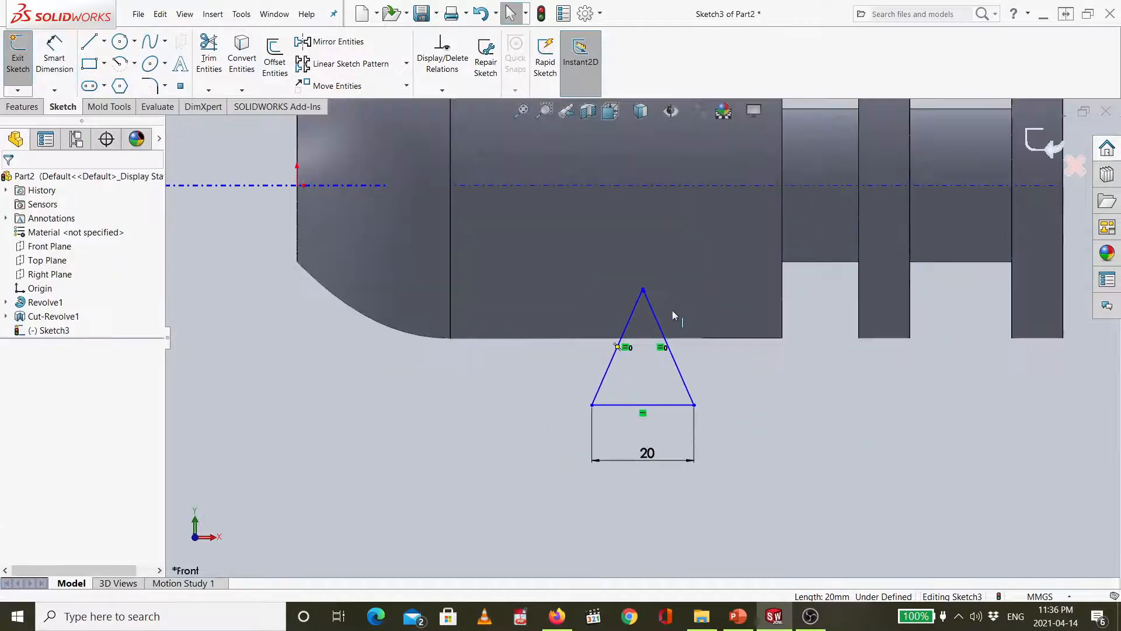
{"action": "scroll", "coordinate": [623, 292], "scroll_direction": "down", "scroll_amount": 5}
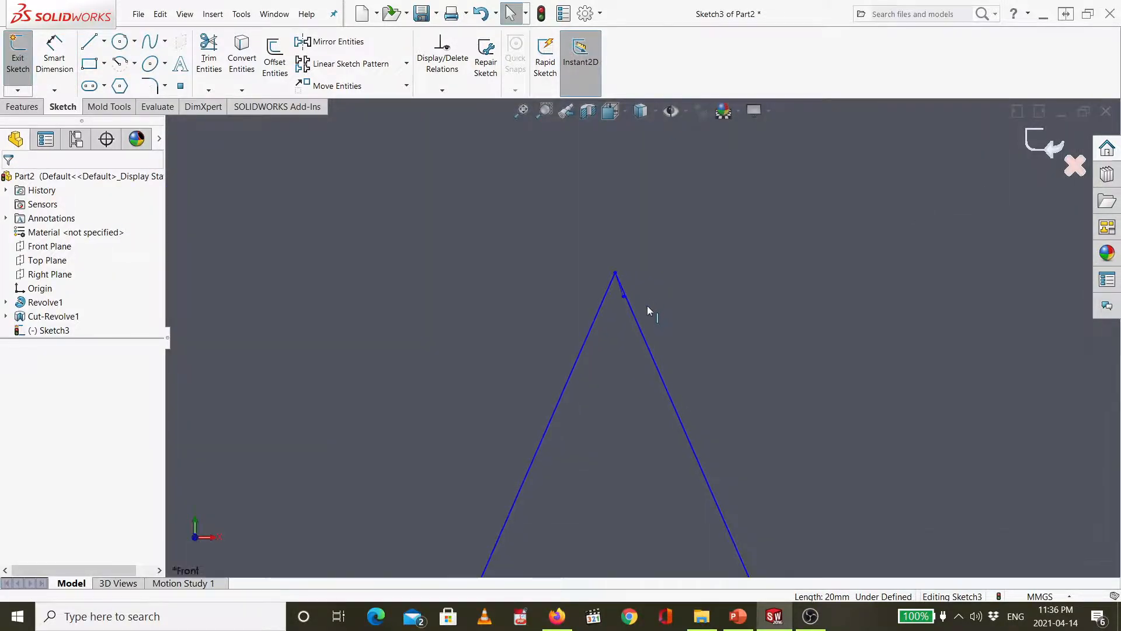
{"action": "scroll", "coordinate": [631, 301], "scroll_direction": "down", "scroll_amount": 3}
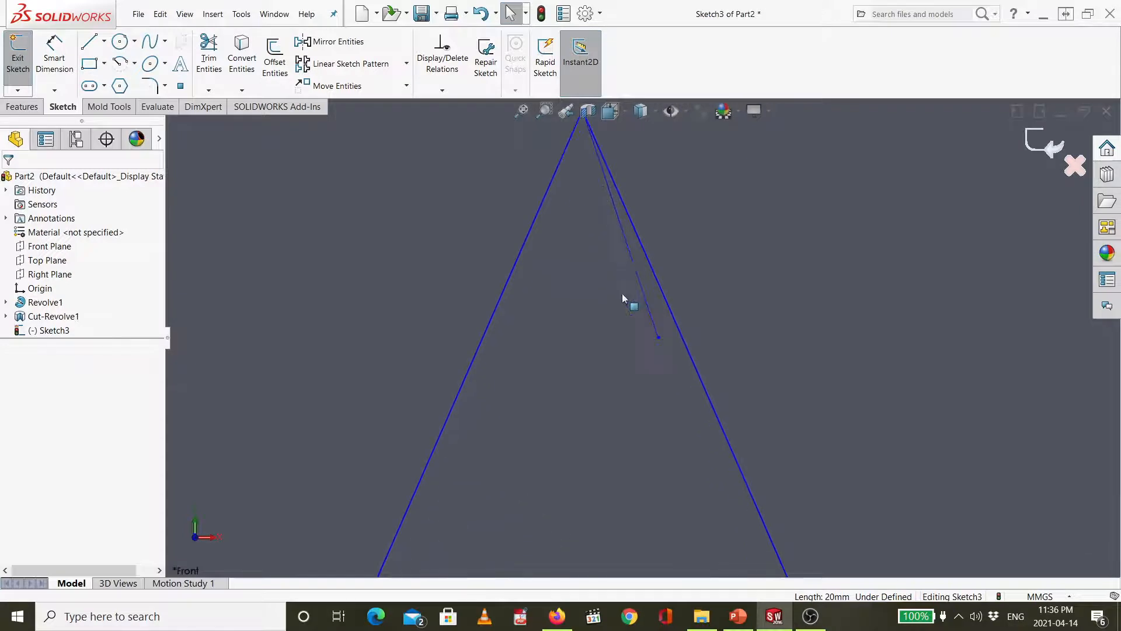
{"action": "scroll", "coordinate": [631, 231], "scroll_direction": "up", "scroll_amount": 2}
{"action": "scroll", "coordinate": [646, 251], "scroll_direction": "down", "scroll_amount": 1}
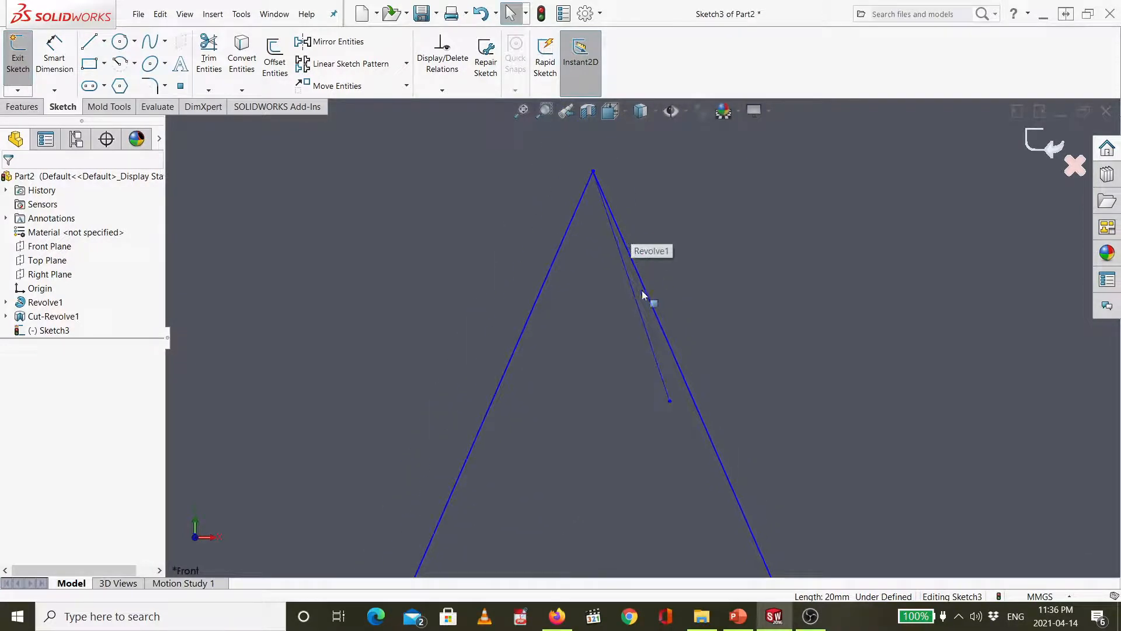
{"action": "scroll", "coordinate": [646, 297], "scroll_direction": "up", "scroll_amount": 8}
{"action": "scroll", "coordinate": [647, 341], "scroll_direction": "up", "scroll_amount": 4}
{"action": "scroll", "coordinate": [646, 347], "scroll_direction": "down", "scroll_amount": 5}
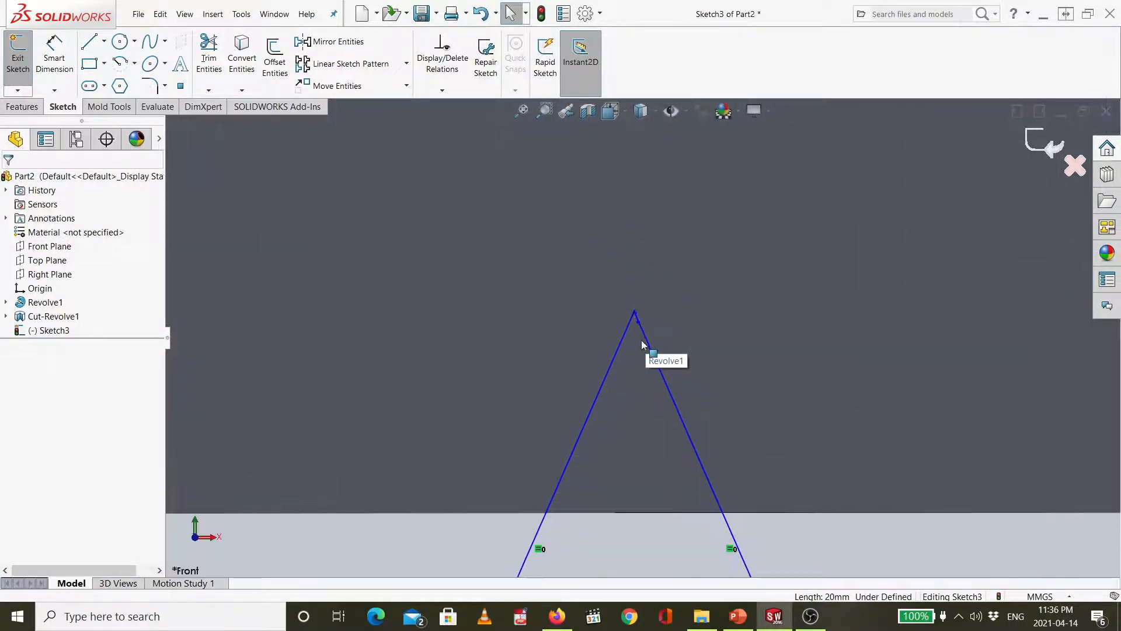
{"action": "scroll", "coordinate": [646, 278], "scroll_direction": "down", "scroll_amount": 5}
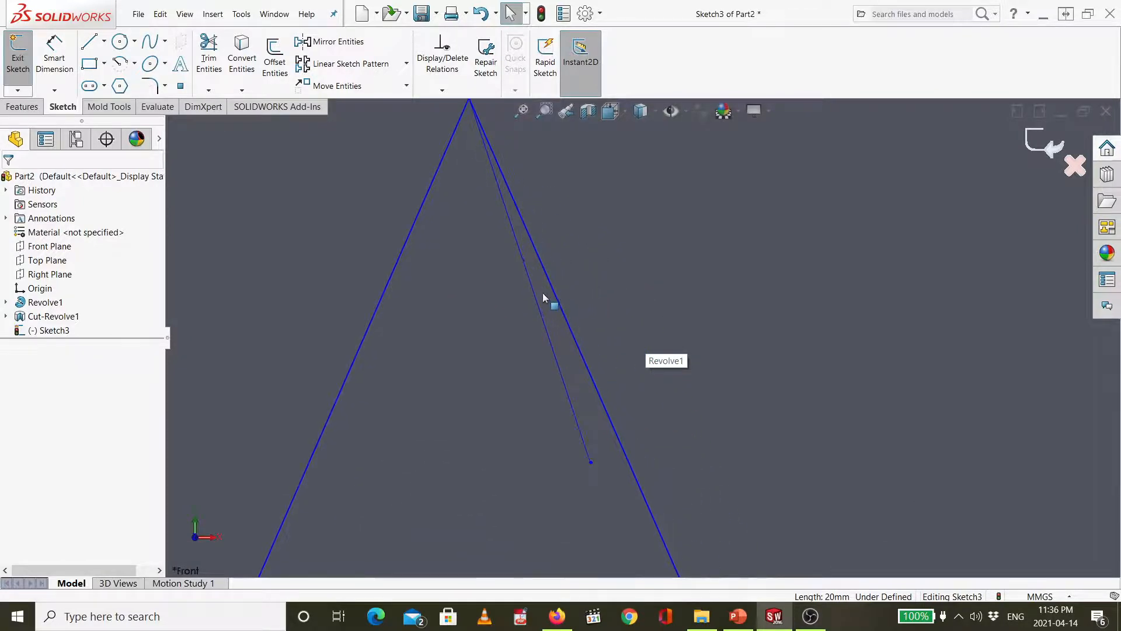
{"action": "scroll", "coordinate": [537, 303], "scroll_direction": "up", "scroll_amount": 1}
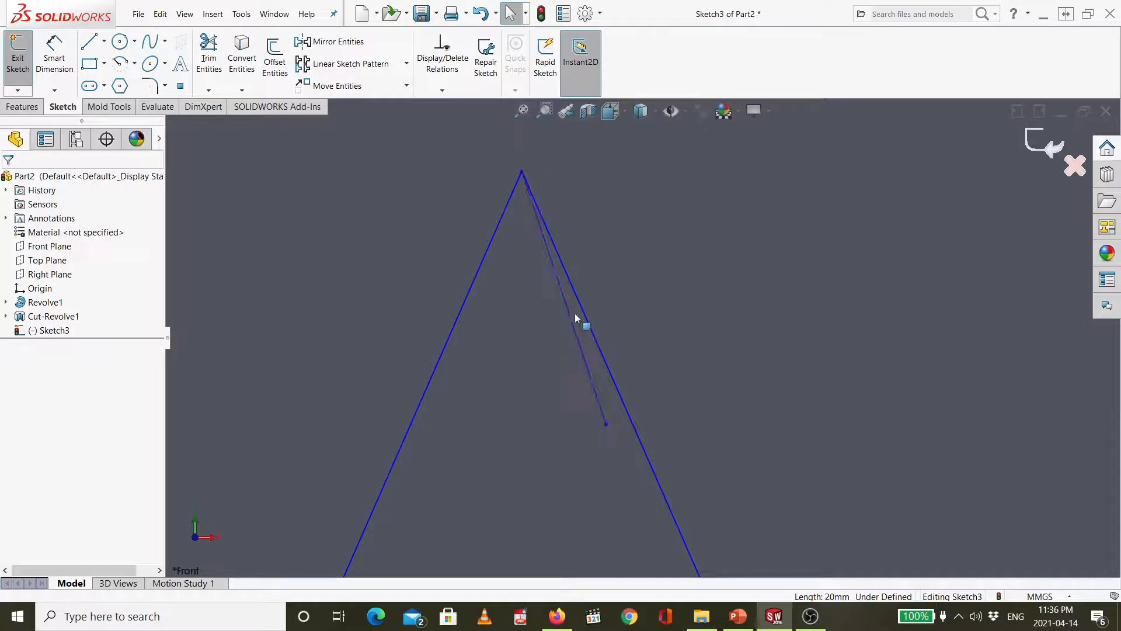
{"action": "scroll", "coordinate": [575, 257], "scroll_direction": "up", "scroll_amount": 3}
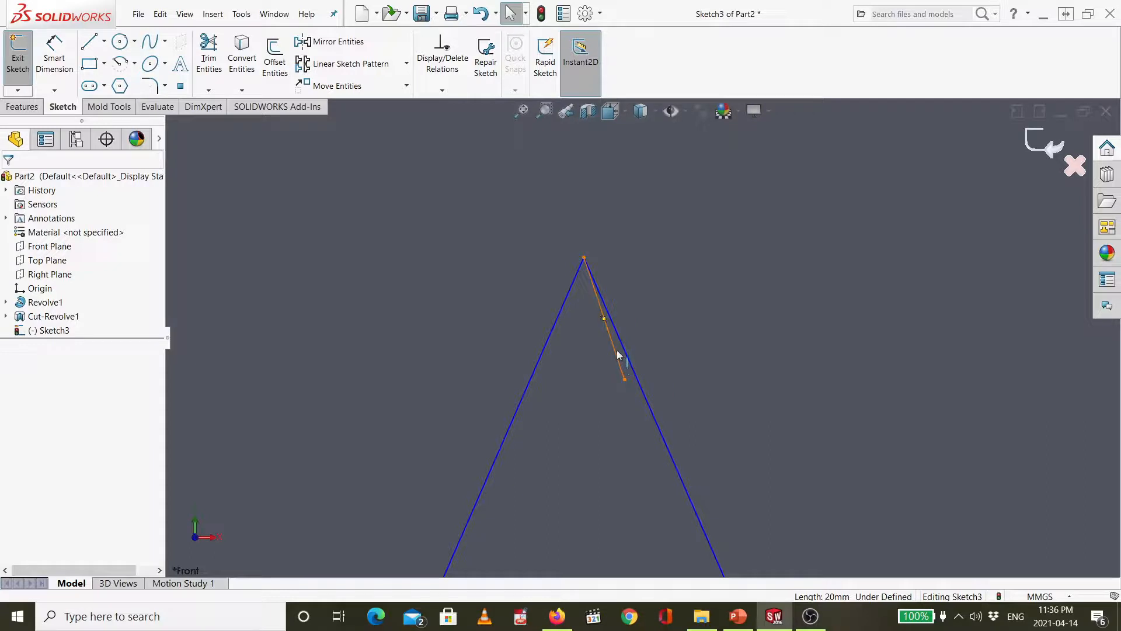
{"action": "scroll", "coordinate": [619, 352], "scroll_direction": "up", "scroll_amount": 6}
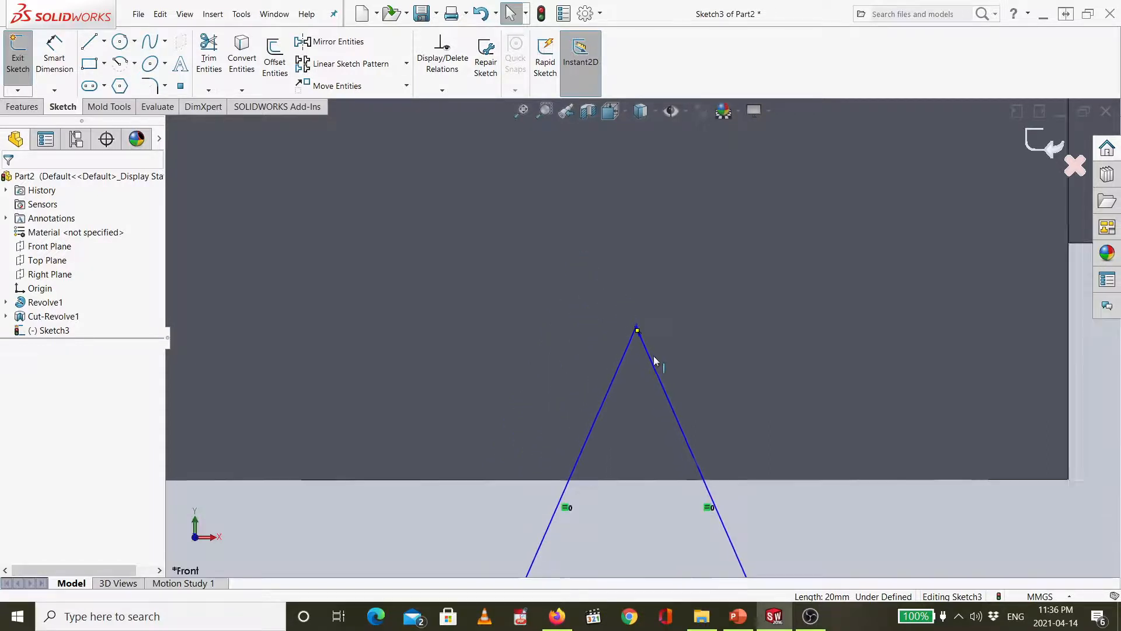
{"action": "scroll", "coordinate": [654, 358], "scroll_direction": "up", "scroll_amount": 2}
{"action": "scroll", "coordinate": [656, 358], "scroll_direction": "down", "scroll_amount": 8}
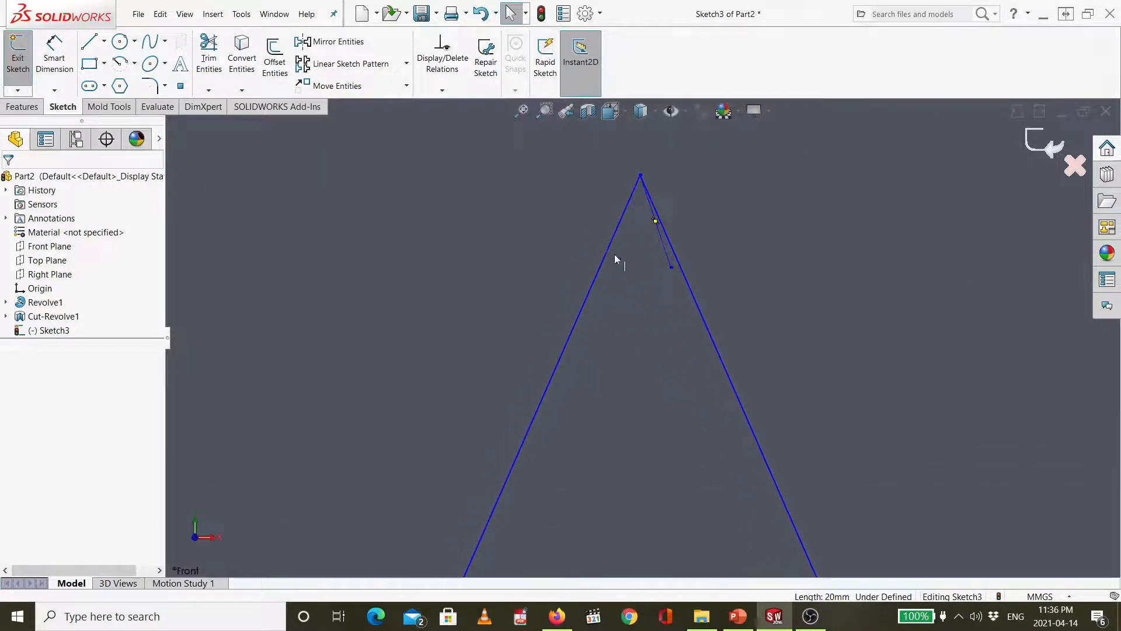
{"action": "scroll", "coordinate": [615, 255], "scroll_direction": "down", "scroll_amount": 4}
{"action": "left_click", "coordinate": [749, 238]}
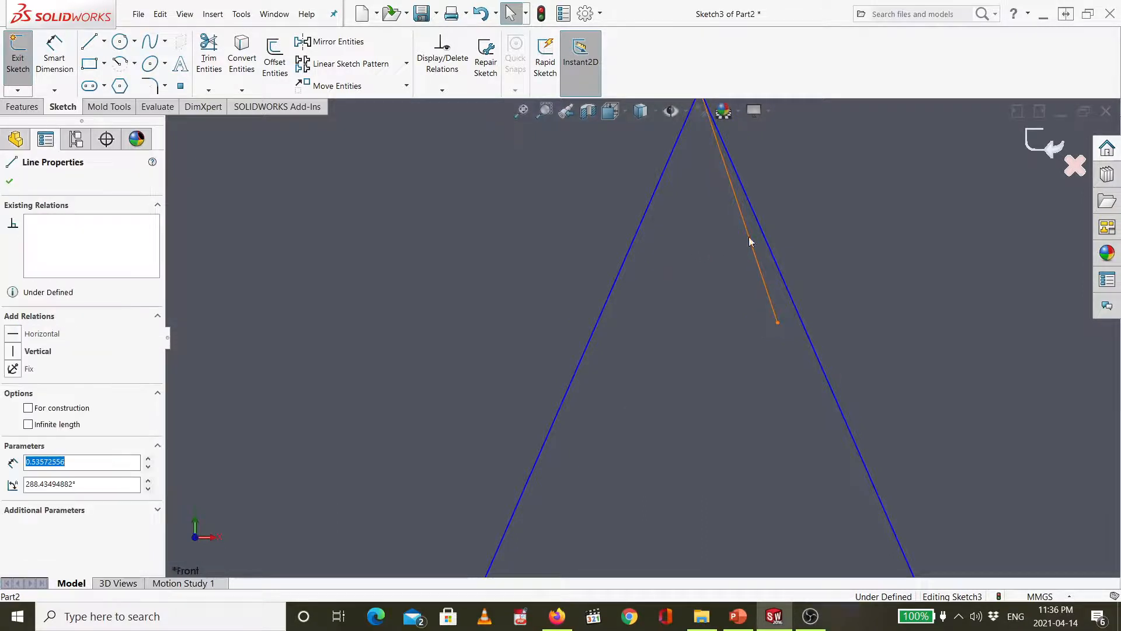
{"action": "key", "text": "Delete"}
- Dimension the triangle's height from its apex to the base and set it to 20 mm
{"action": "scroll", "coordinate": [765, 293], "scroll_direction": "up", "scroll_amount": 3}
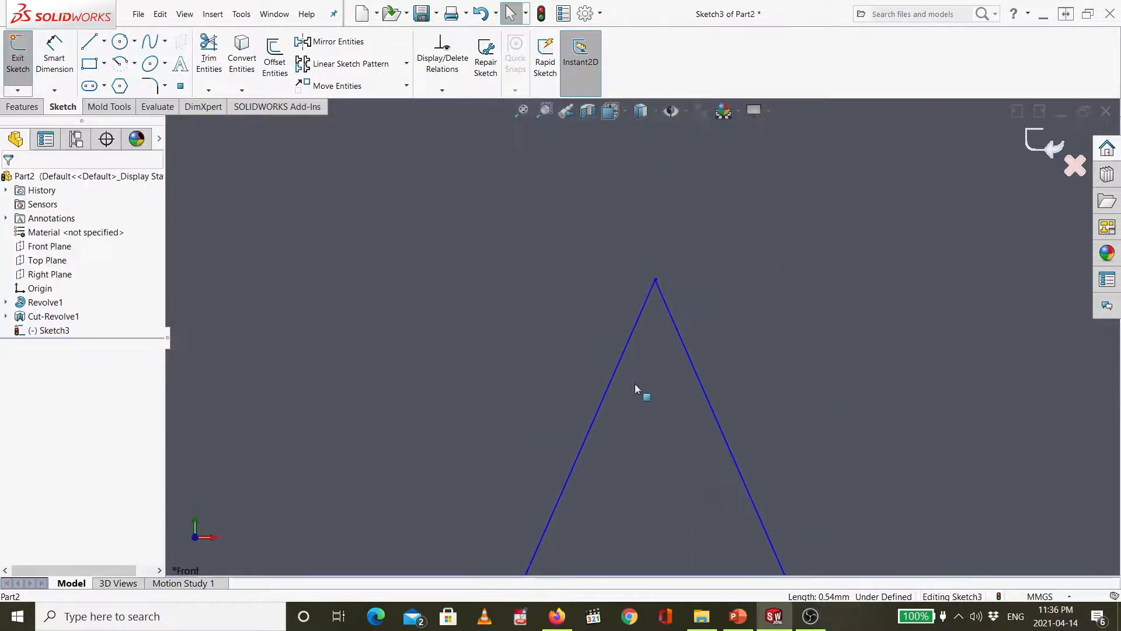
{"action": "scroll", "coordinate": [635, 409], "scroll_direction": "up", "scroll_amount": 5}
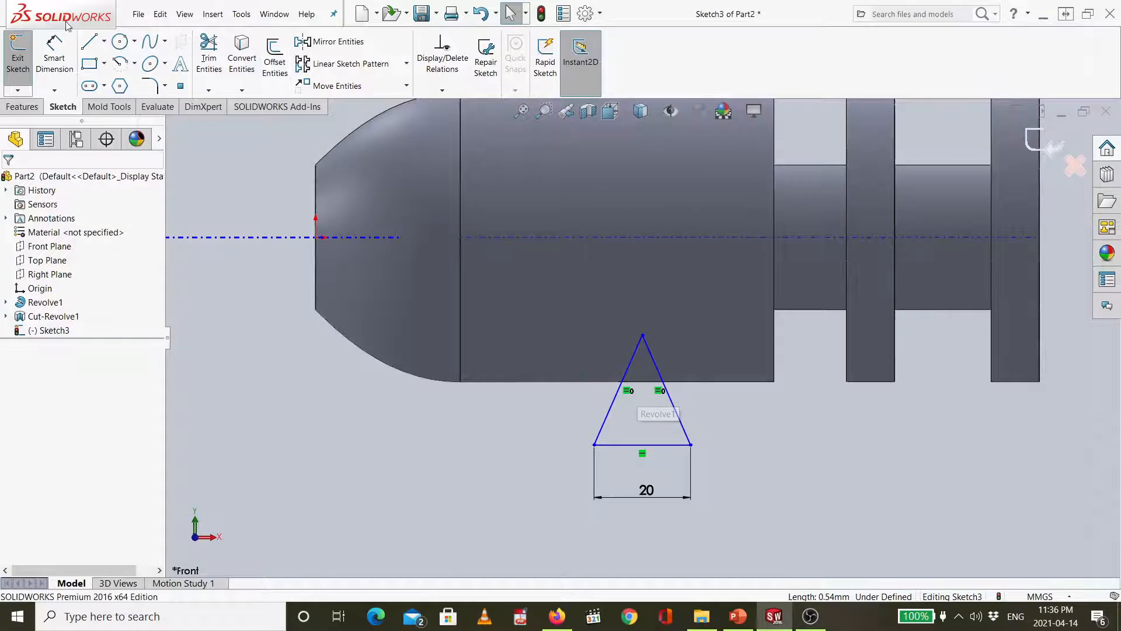
{"action": "left_click", "coordinate": [55, 55]}
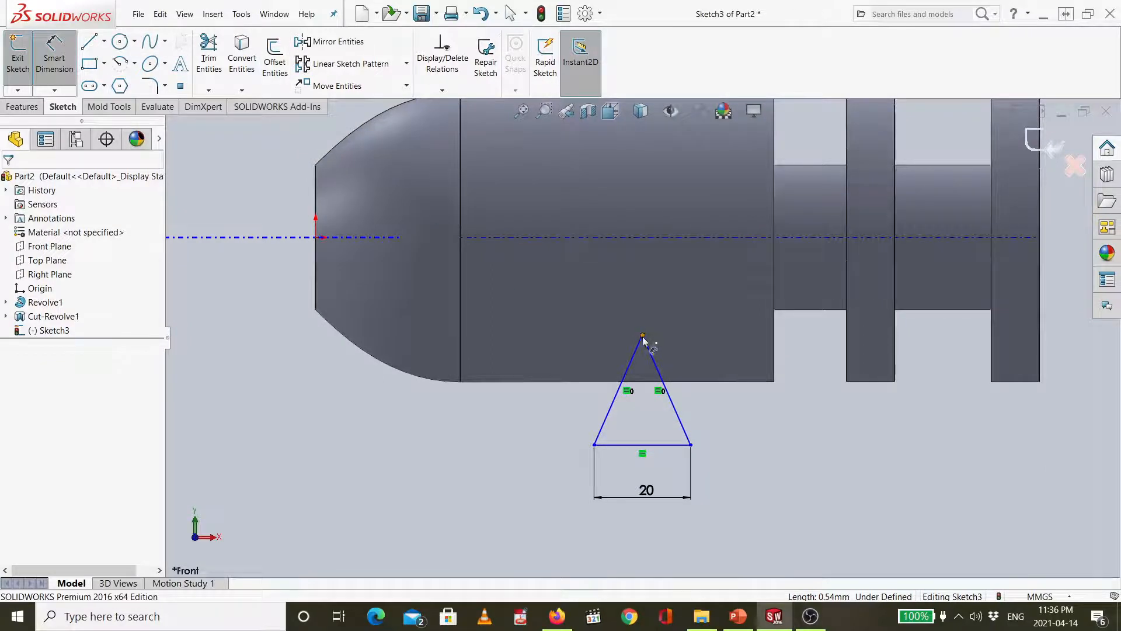
{"action": "left_click", "coordinate": [648, 445]}
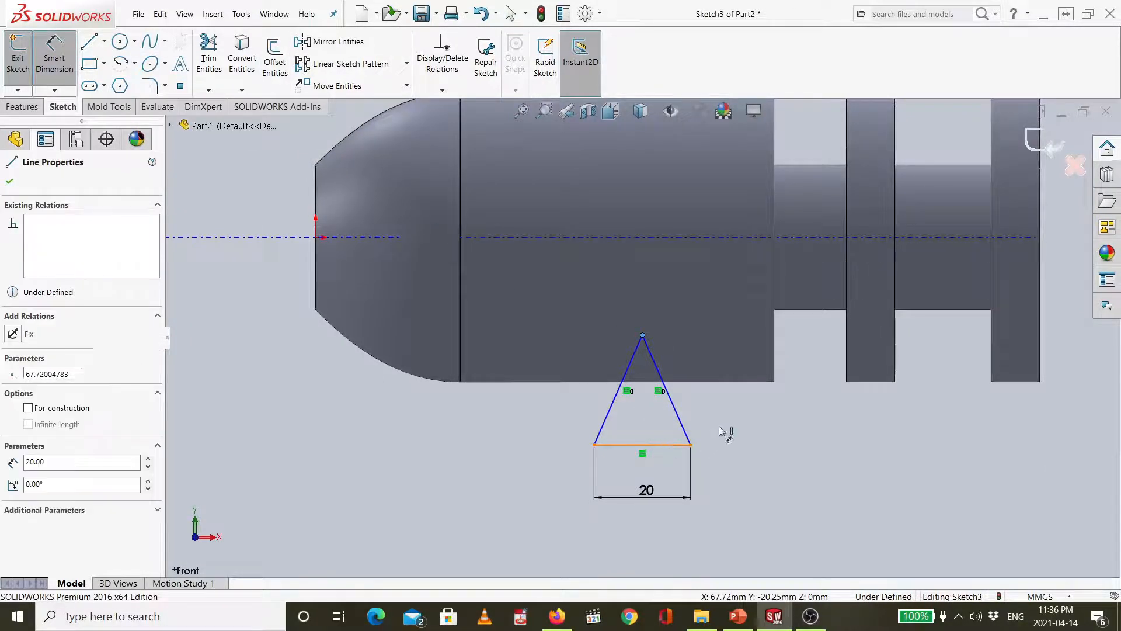
{"action": "left_click", "coordinate": [642, 335]}
{"action": "left_click", "coordinate": [743, 403]}
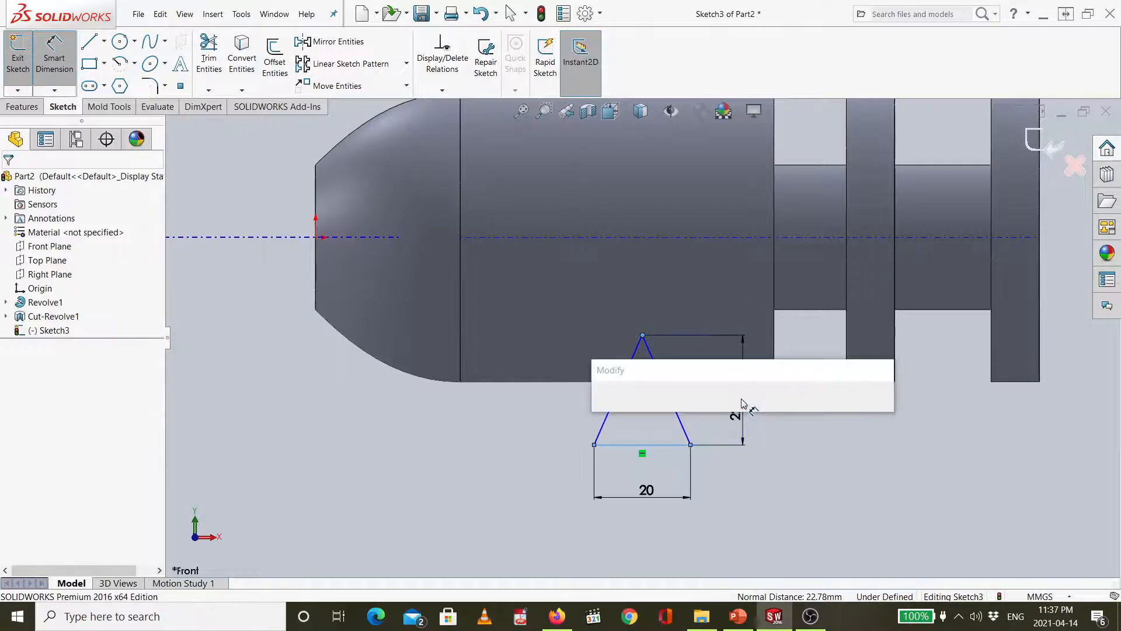
{"action": "key", "text": "Return"}
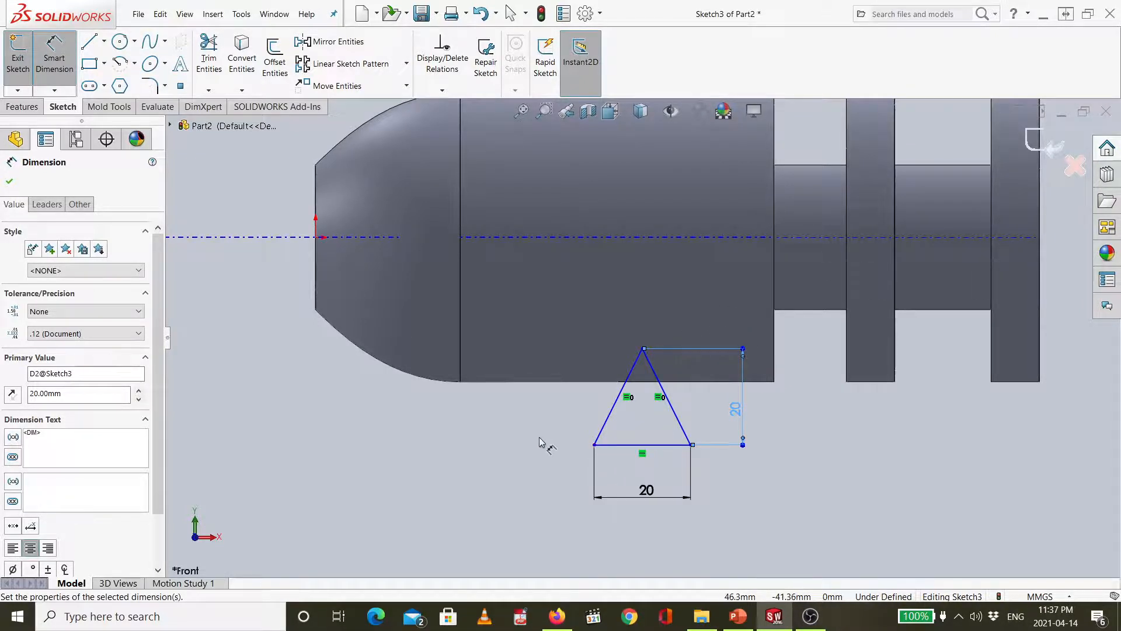
{"action": "key", "text": "Escape"}
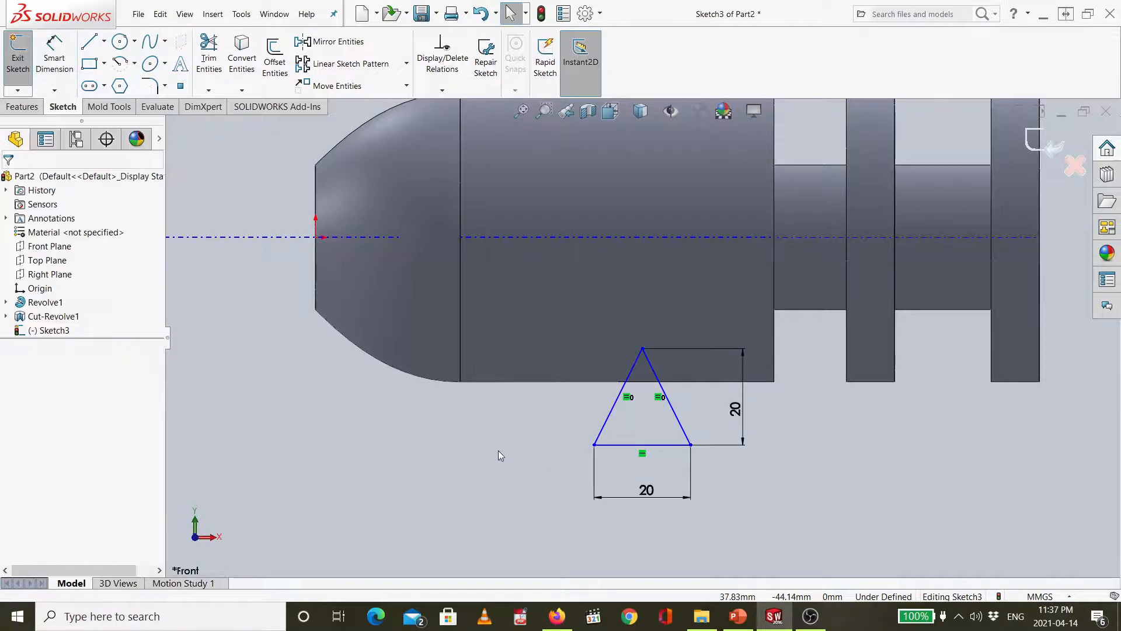
- Apply a Collinear relation between the triangle's base and the cylinder's lower silhouette edge
{"action": "left_click", "coordinate": [616, 446]}
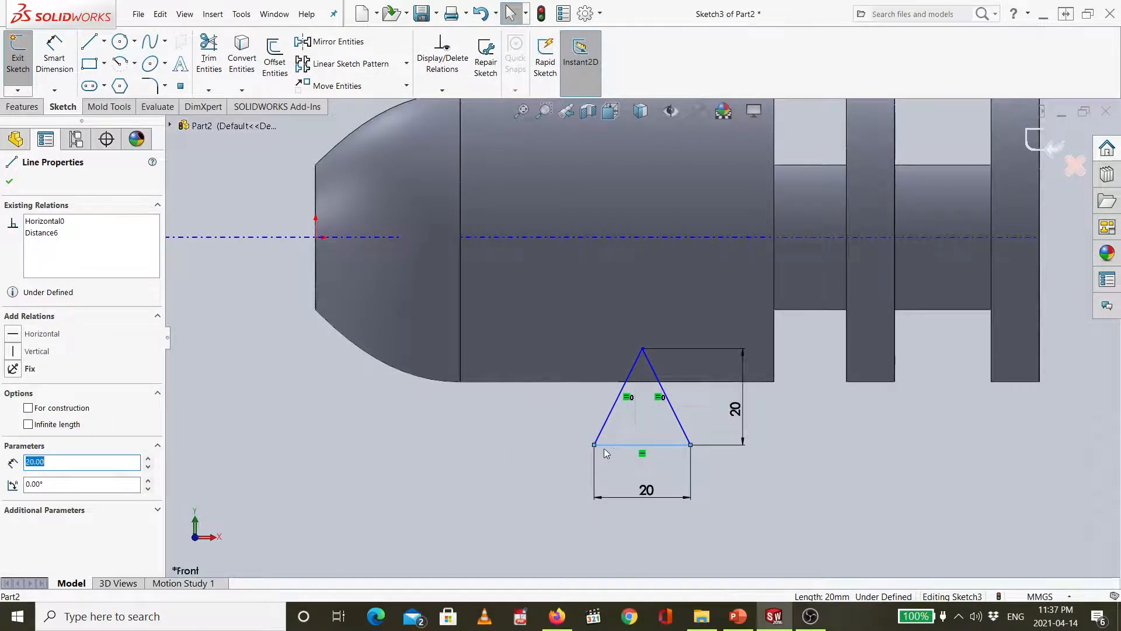
{"action": "left_click", "coordinate": [559, 383], "text": "ctrl"}
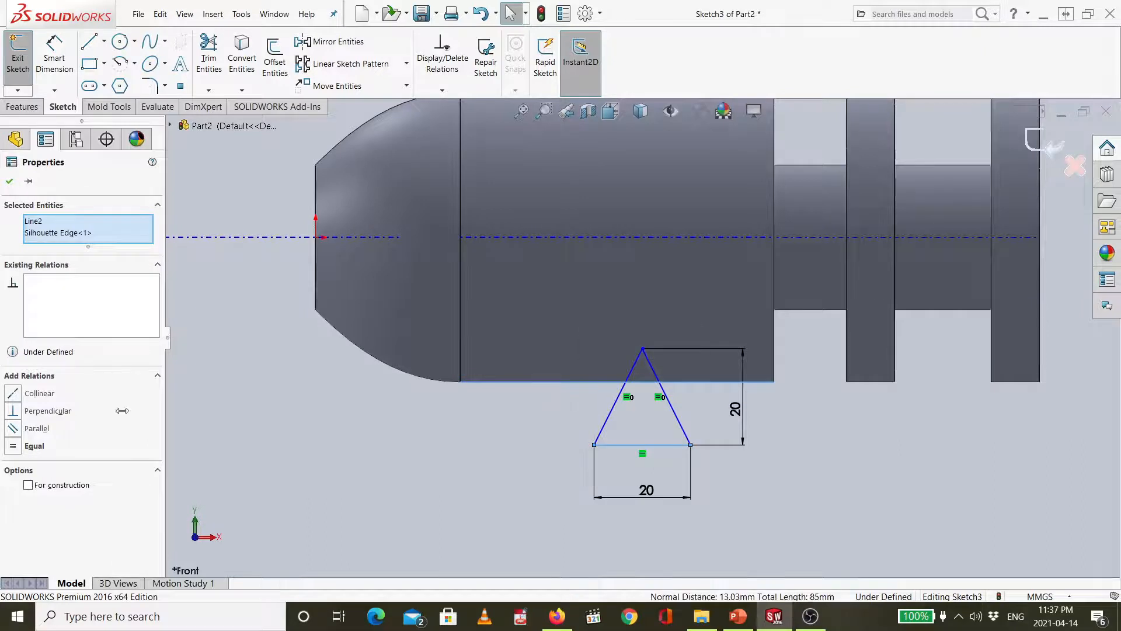
{"action": "left_click", "coordinate": [15, 395]}
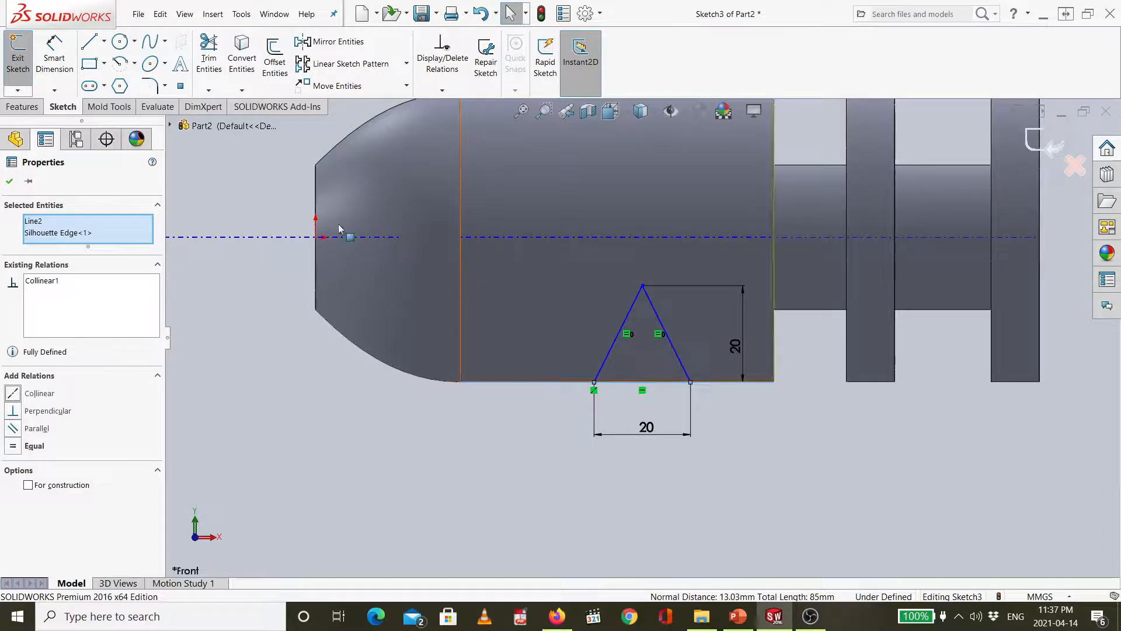
{"action": "left_click", "coordinate": [54, 55]}
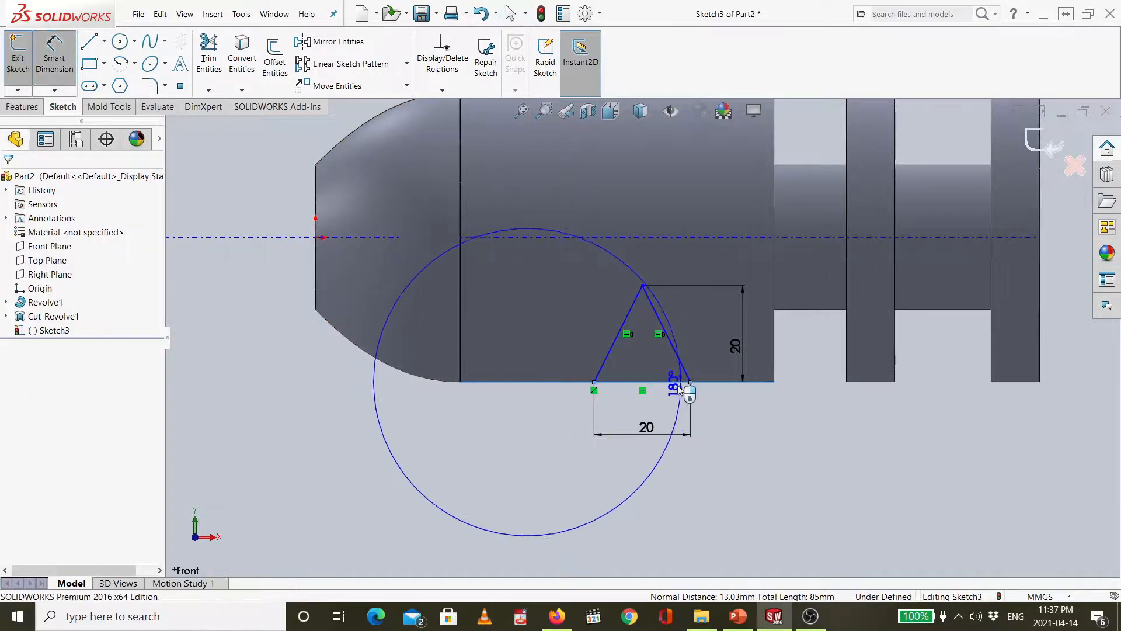
{"action": "key", "text": "Escape"}
{"action": "left_click", "coordinate": [64, 62]}
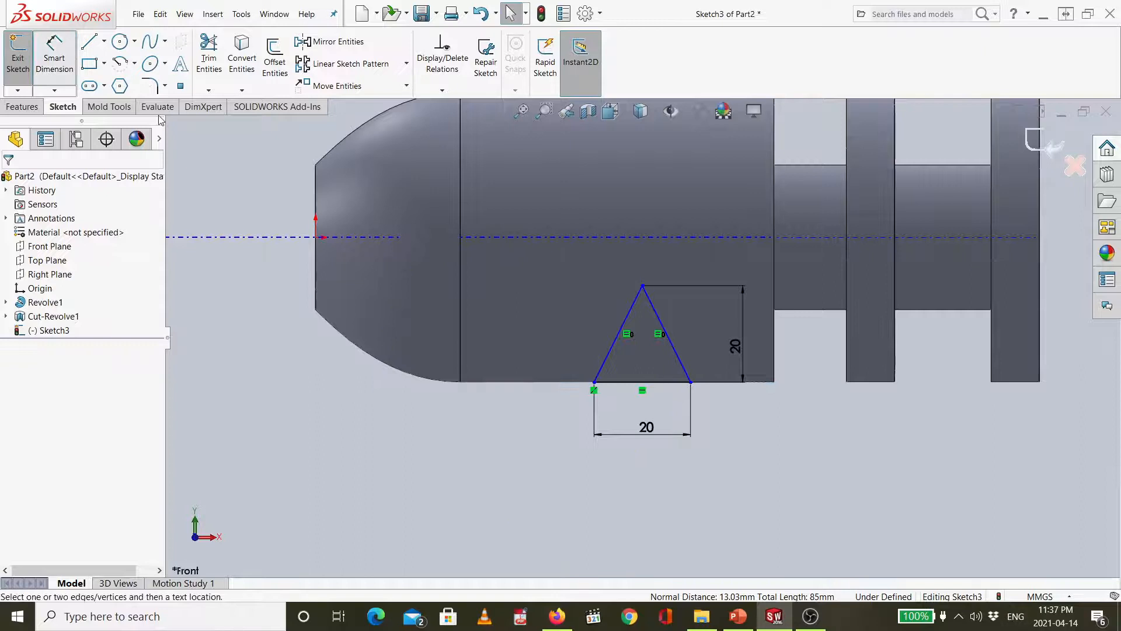
{"action": "left_click", "coordinate": [744, 358]}
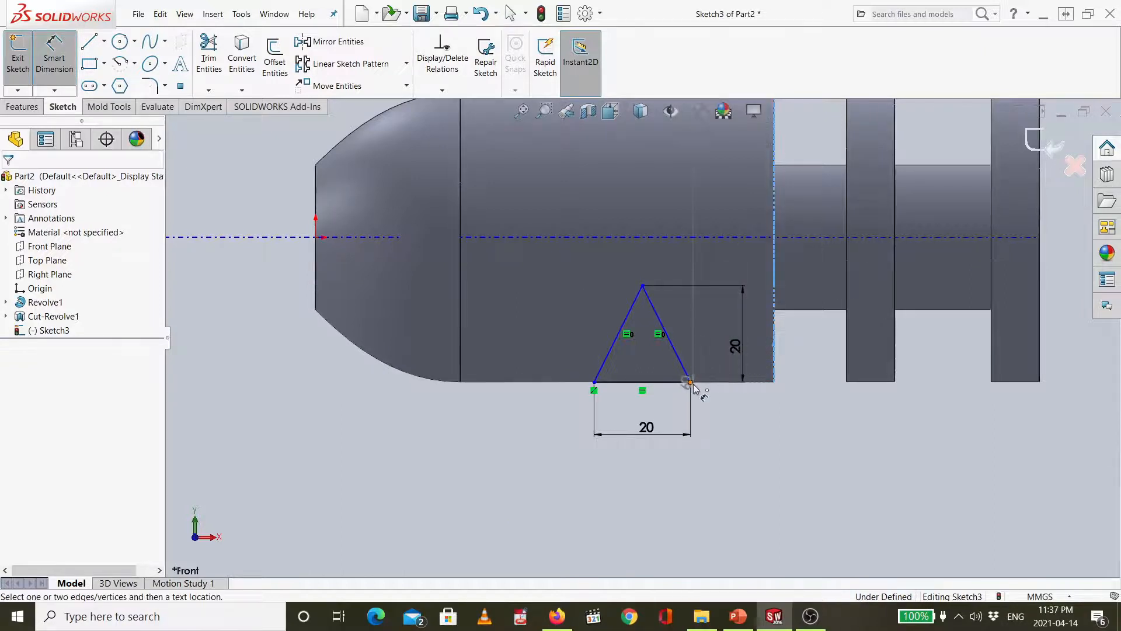
{"action": "left_click", "coordinate": [62, 59]}
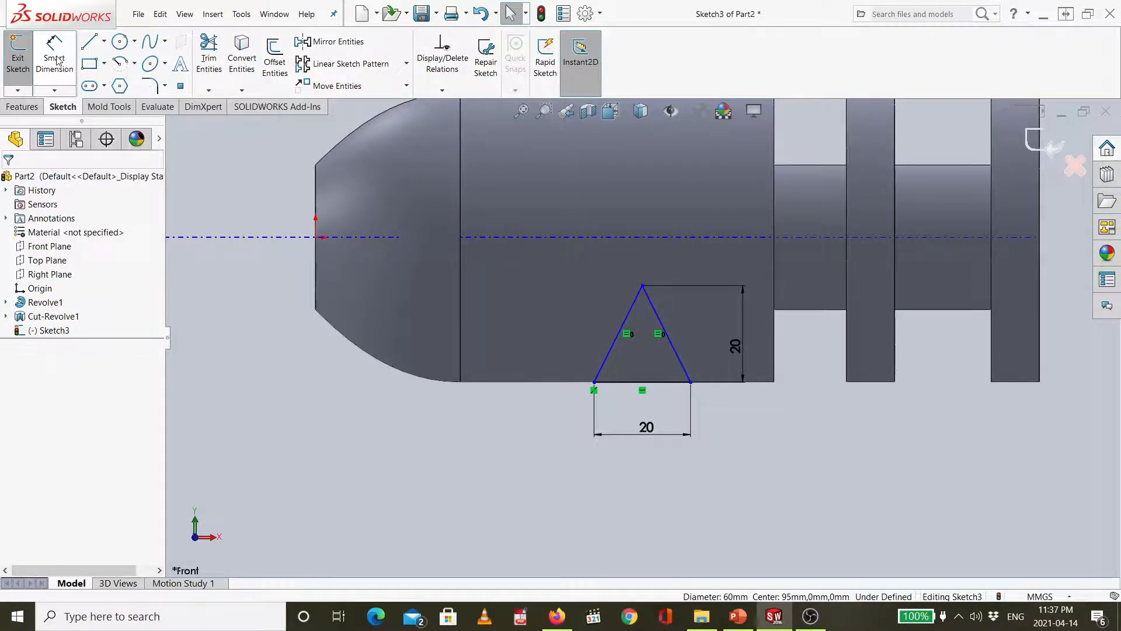
- Dimension the horizontal distance from the triangle's right base corner to the large cylinder's right end edge and set it to 20 mm
{"action": "left_click", "coordinate": [56, 60]}
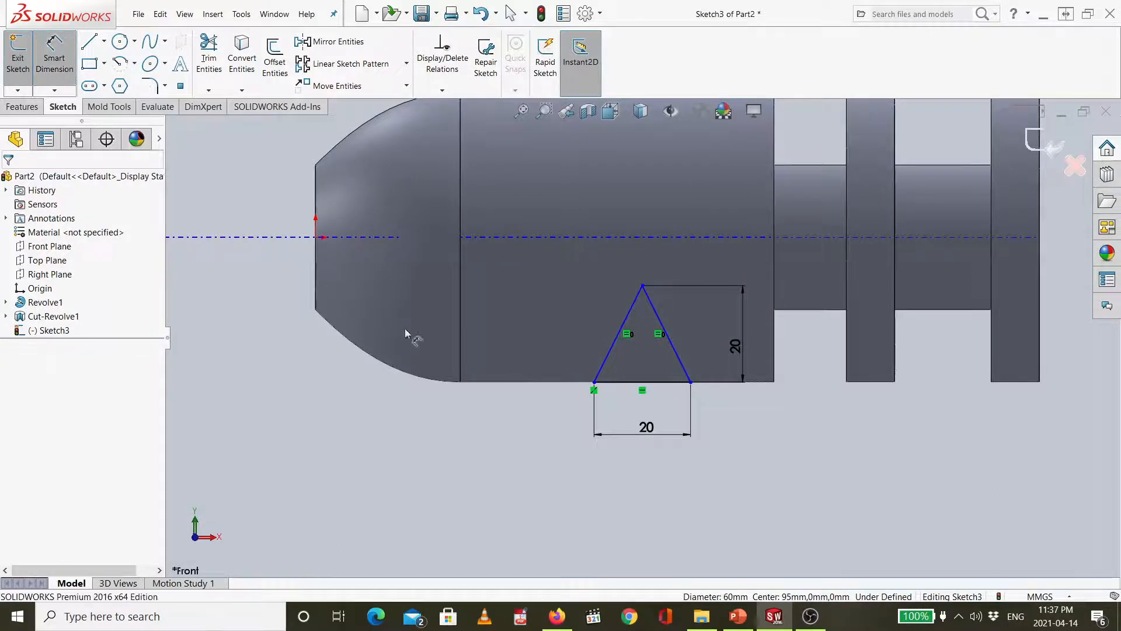
{"action": "left_click", "coordinate": [691, 383]}
{"action": "left_click", "coordinate": [774, 373]}
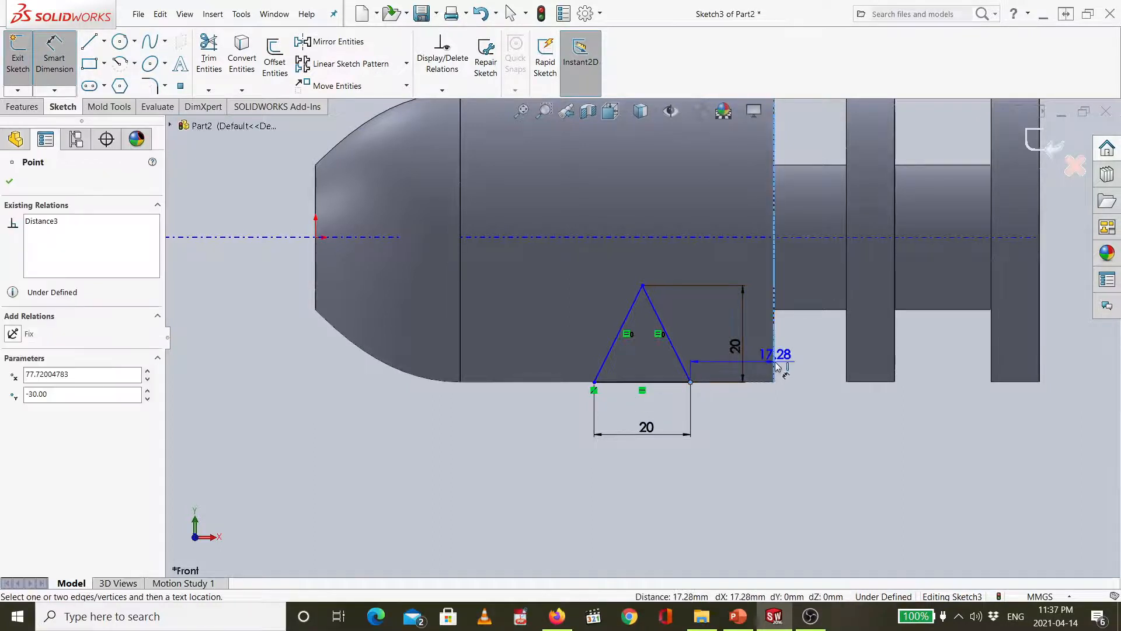
{"action": "left_click", "coordinate": [743, 412]}
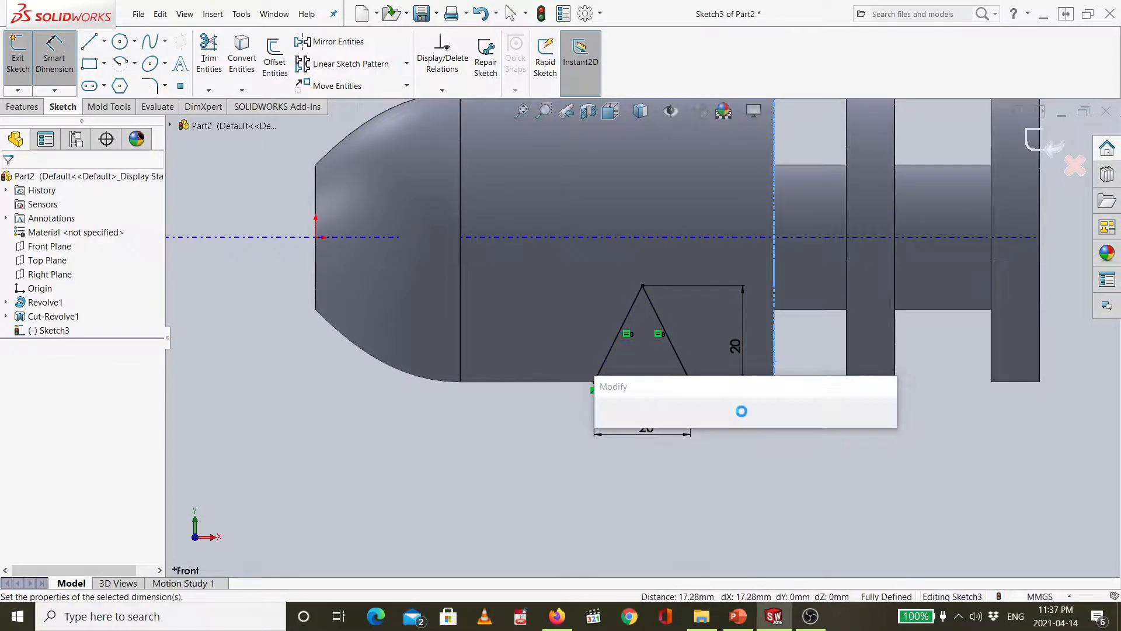
{"action": "type", "text": "20"}
{"action": "key", "text": "Return"}
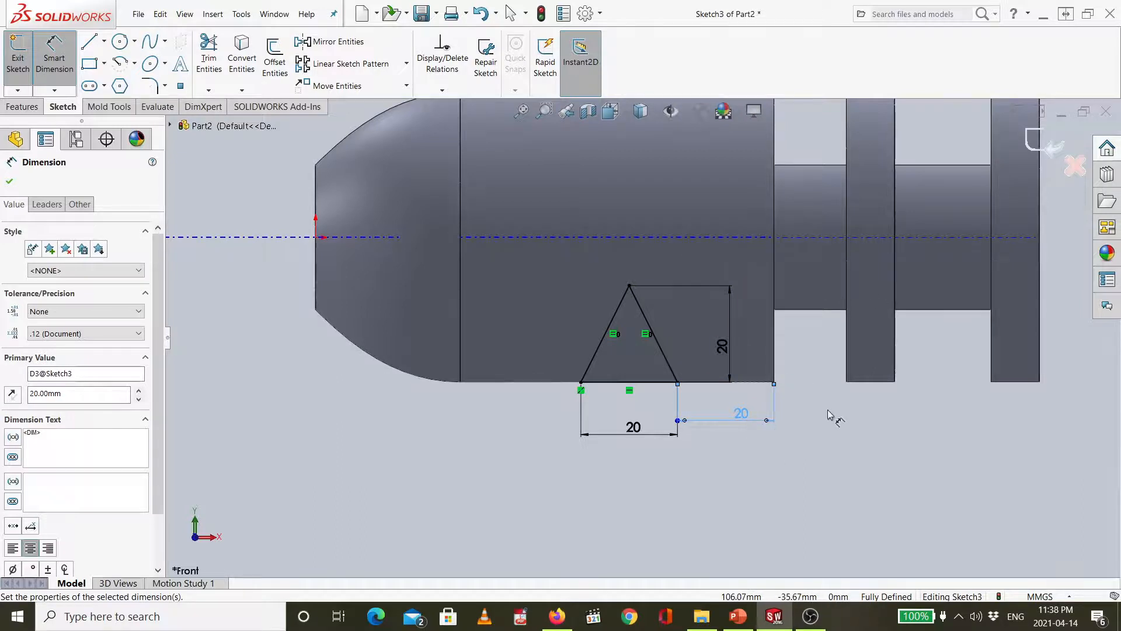
- Create a 360-degree Revolved Cut from the triangle sketch, using the part's central temporary axis as the axis of revolution
{"action": "scroll", "coordinate": [643, 333], "scroll_direction": "up", "scroll_amount": 3}
{"action": "left_click", "coordinate": [21, 106]}
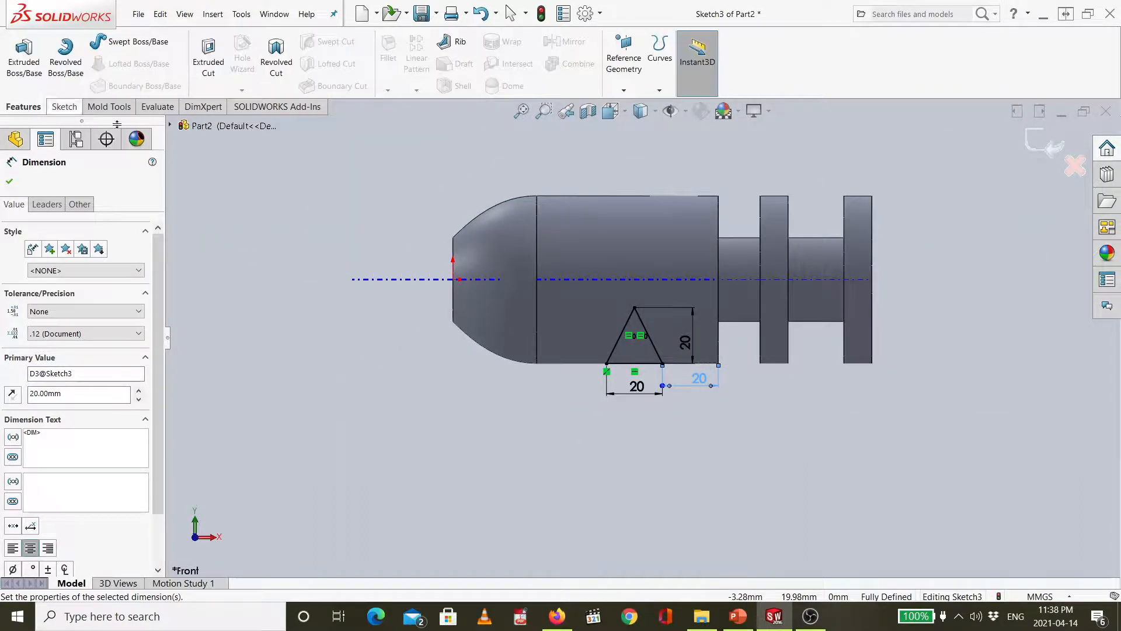
{"action": "left_click", "coordinate": [281, 70]}
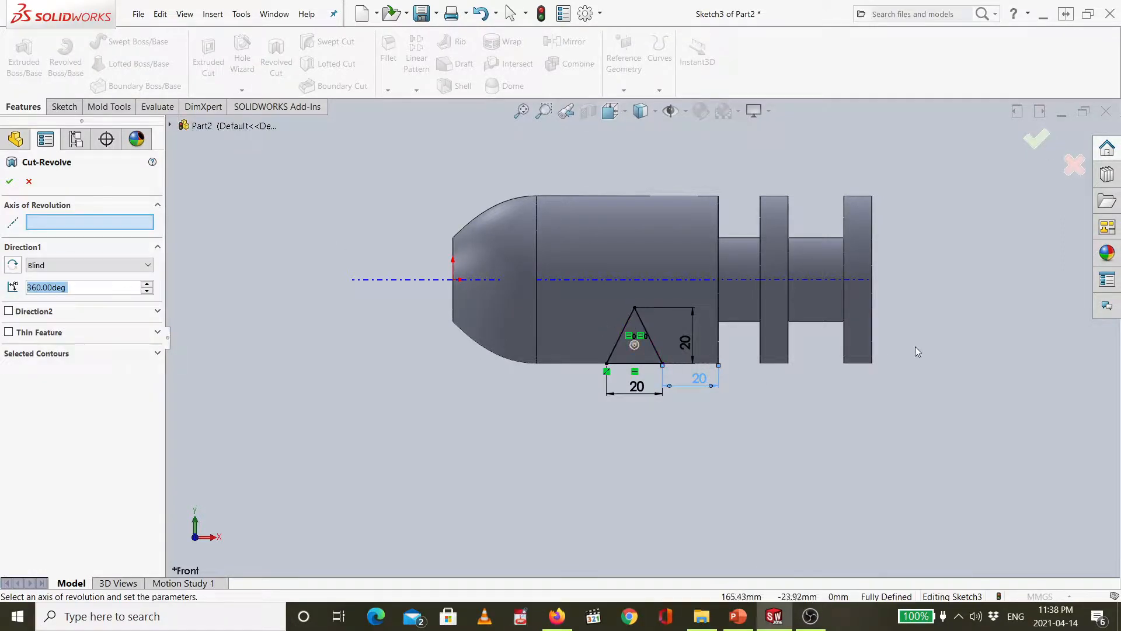
{"action": "mouse_move", "coordinate": [935, 372]}
{"action": "middle_mouse_down"}
{"action": "mouse_move", "coordinate": [888, 488]}
{"action": "mouse_move", "coordinate": [912, 416]}
{"action": "mouse_move", "coordinate": [888, 458]}
{"action": "mouse_move", "coordinate": [783, 508]}
{"action": "mouse_move", "coordinate": [783, 535]}
{"action": "mouse_move", "coordinate": [850, 543]}
{"action": "mouse_move", "coordinate": [902, 505]}
{"action": "middle_mouse_up"}
{"action": "middle_click_drag", "start_coordinate": [936, 431], "coordinate": [849, 405]}
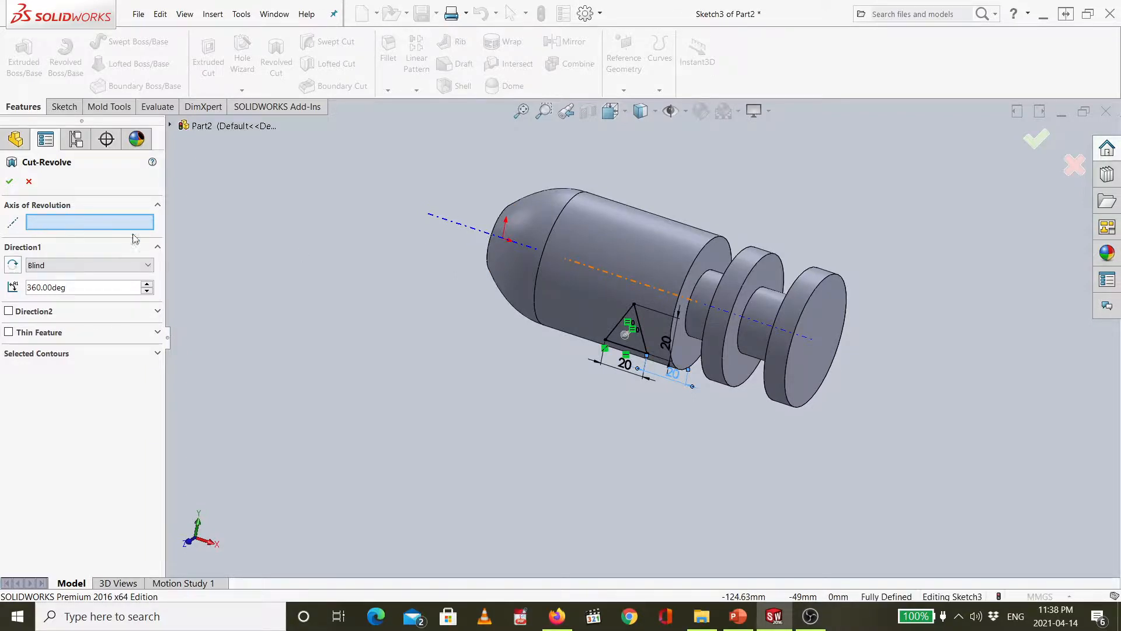
{"action": "left_click", "coordinate": [452, 227]}
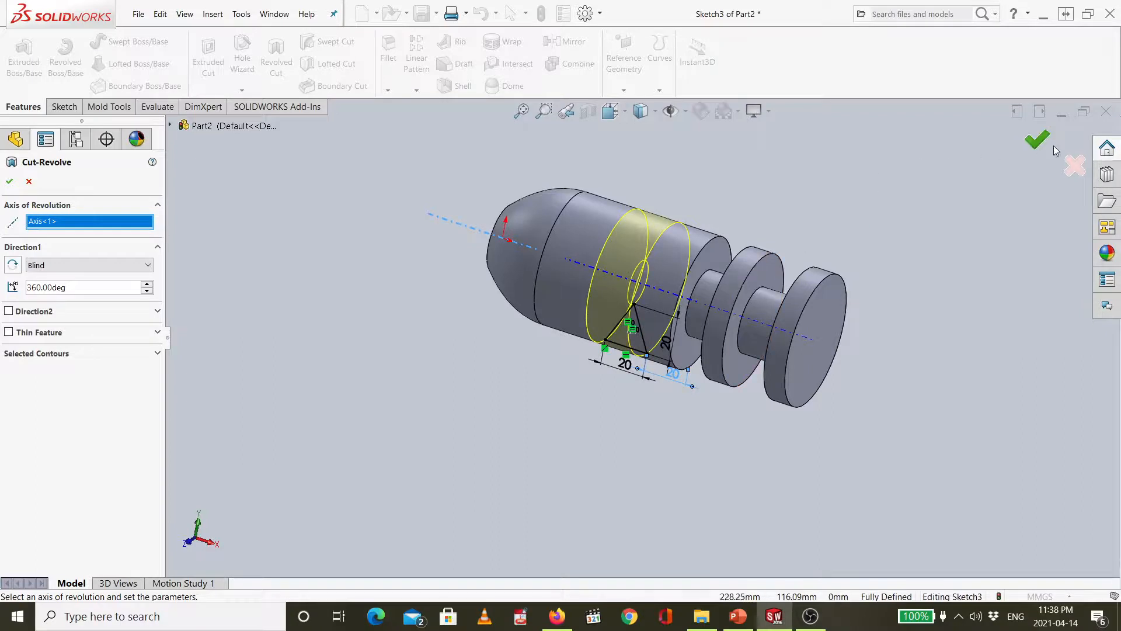
{"action": "left_click", "coordinate": [1037, 141]}
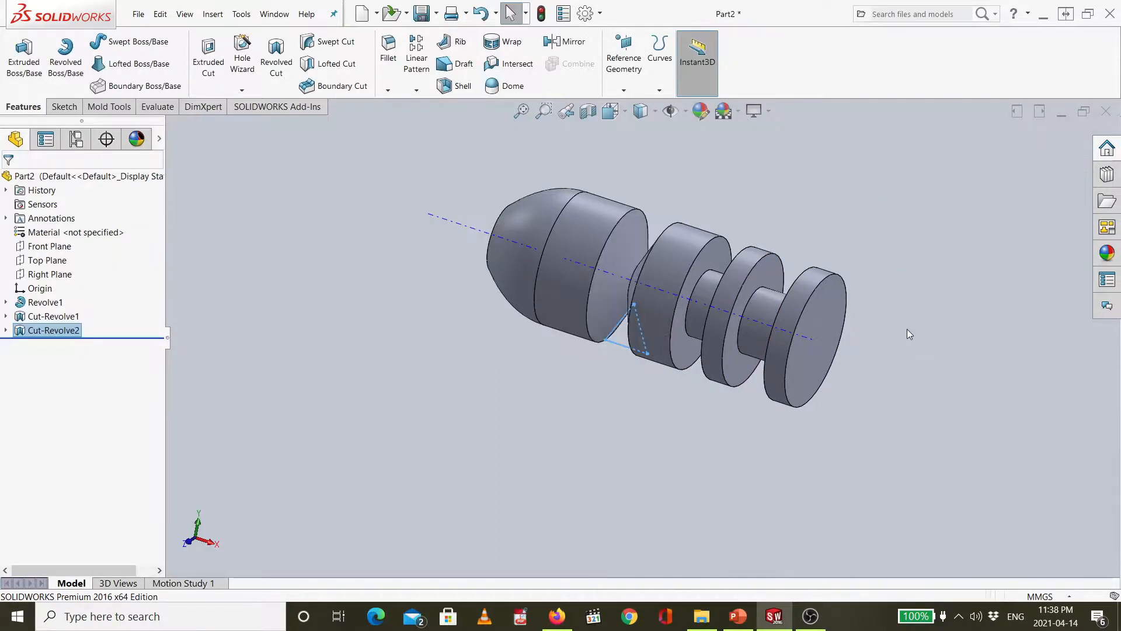
{"action": "middle_click_drag", "start_coordinate": [906, 328], "coordinate": [941, 293]}
{"action": "key", "text": "f"}
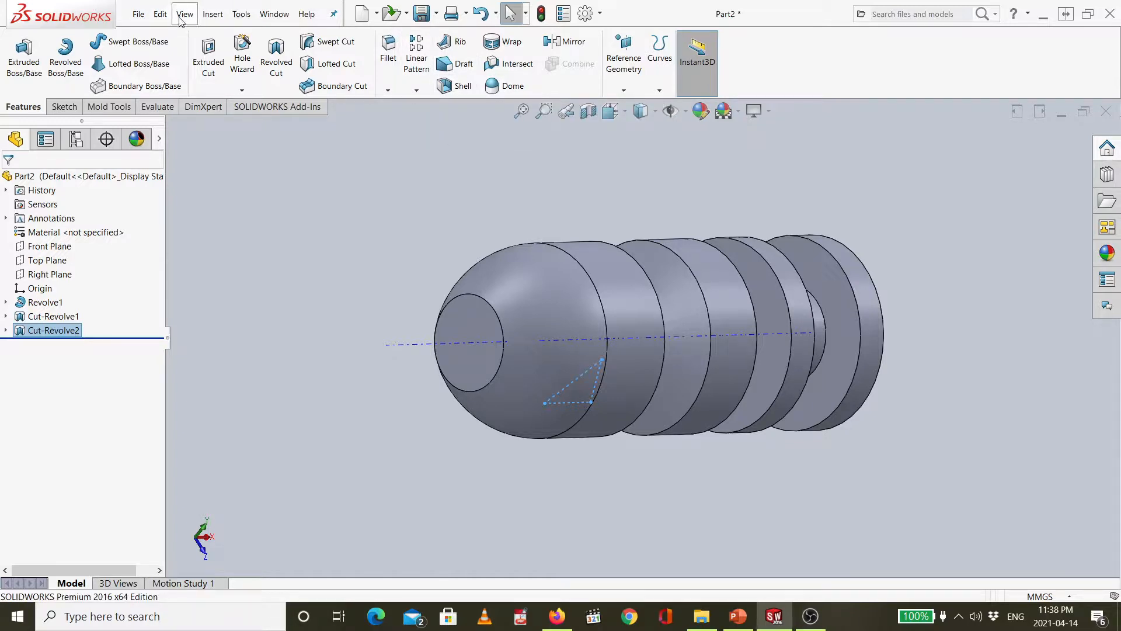
{"action": "left_click", "coordinate": [211, 14]}
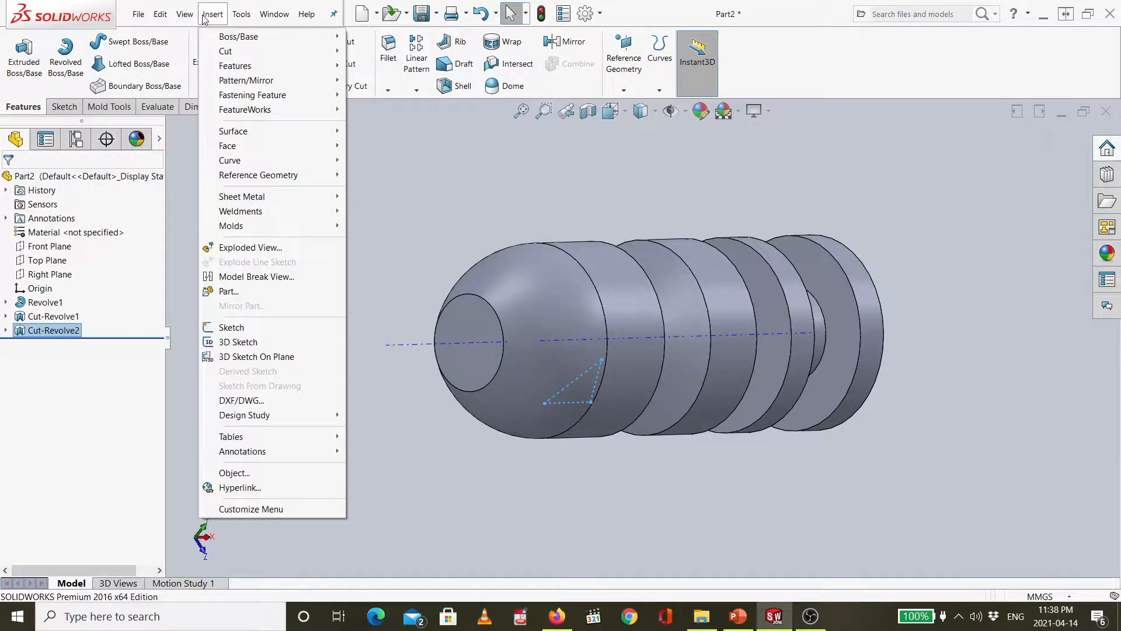
{"action": "mouse_move", "coordinate": [253, 68]}
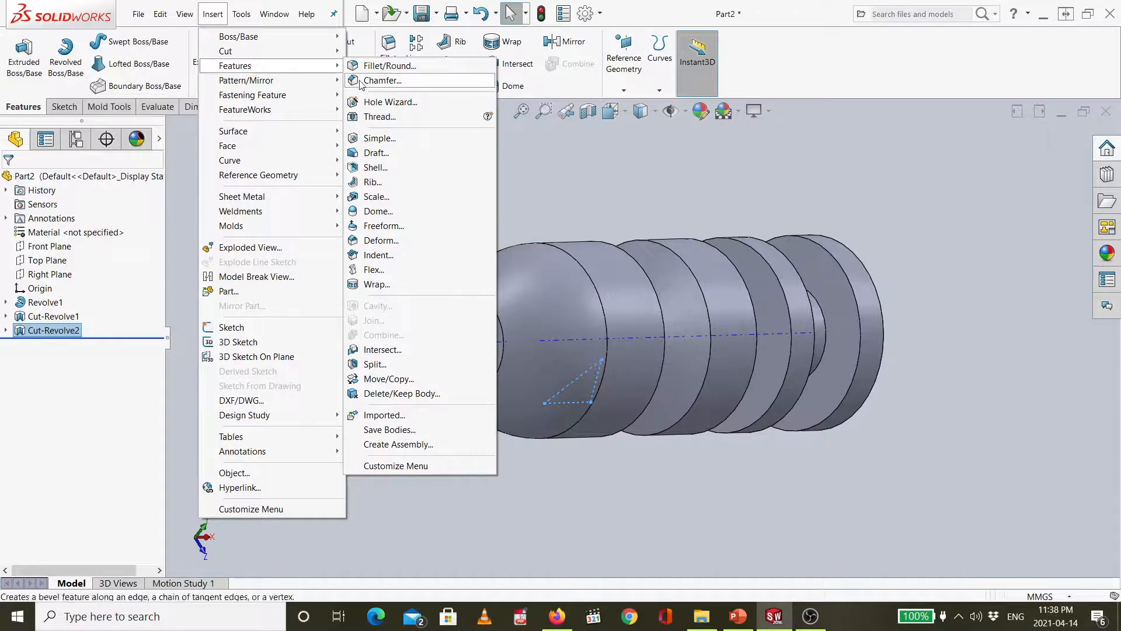
{"action": "left_click", "coordinate": [211, 14]}
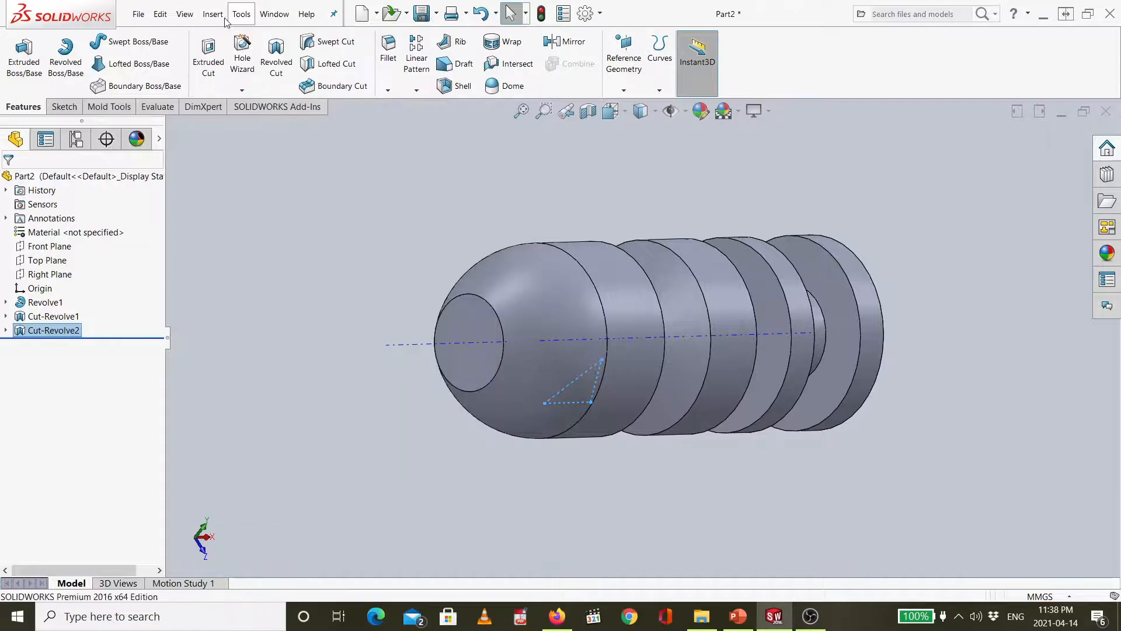
{"action": "left_click", "coordinate": [212, 14]}
{"action": "mouse_move", "coordinate": [249, 79]}
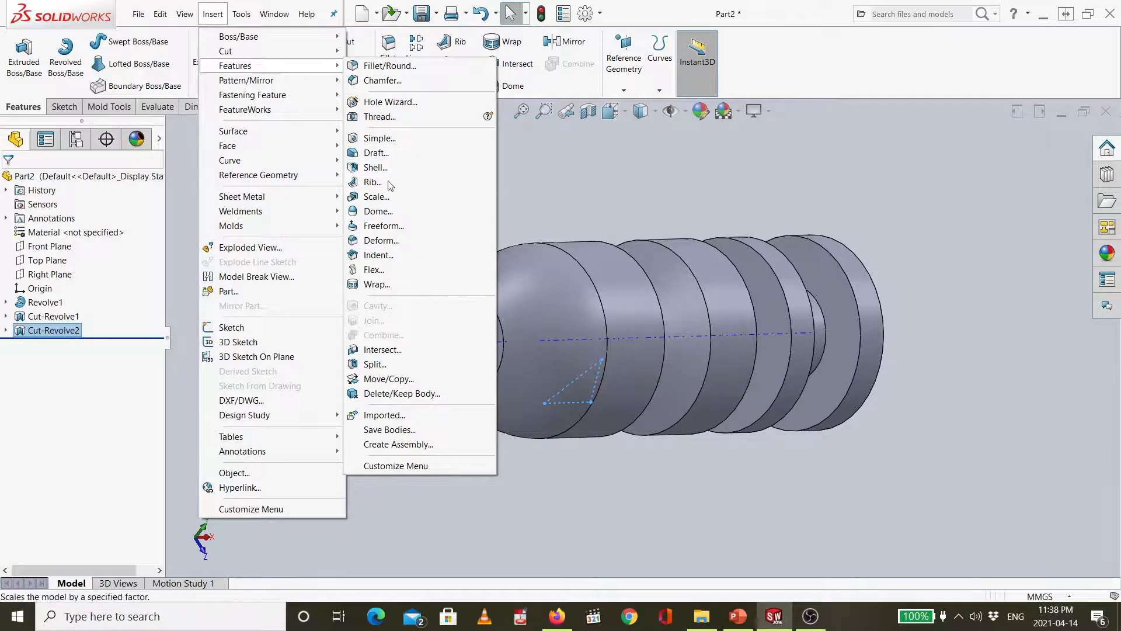
{"action": "left_click", "coordinate": [562, 89]}
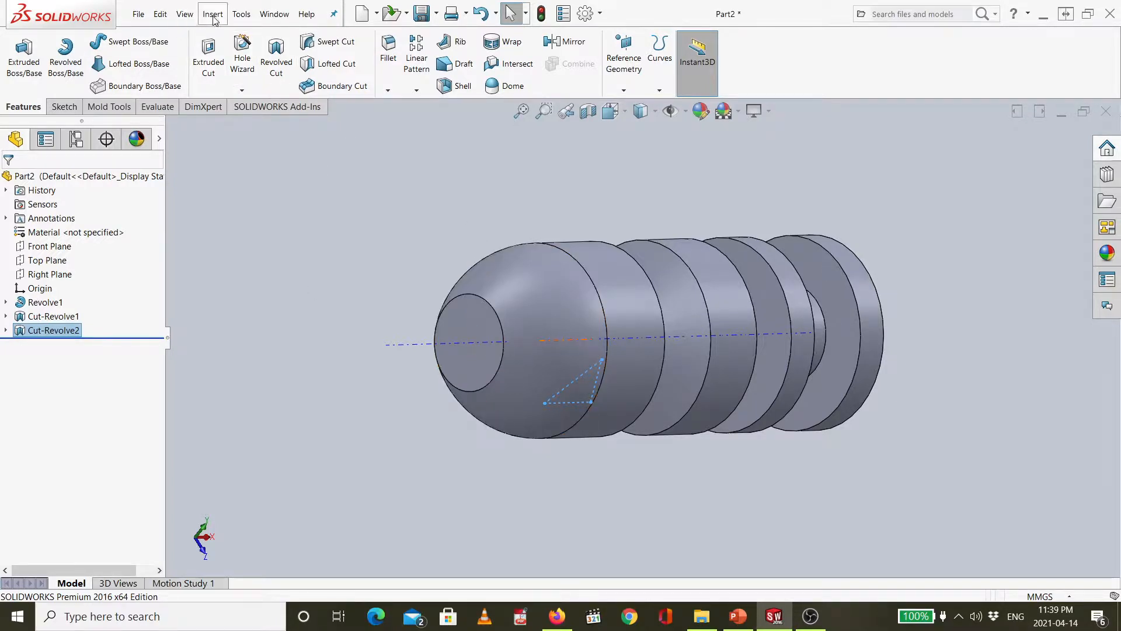
- Hide the temporary axes in the model view
{"action": "left_click", "coordinate": [186, 14]}
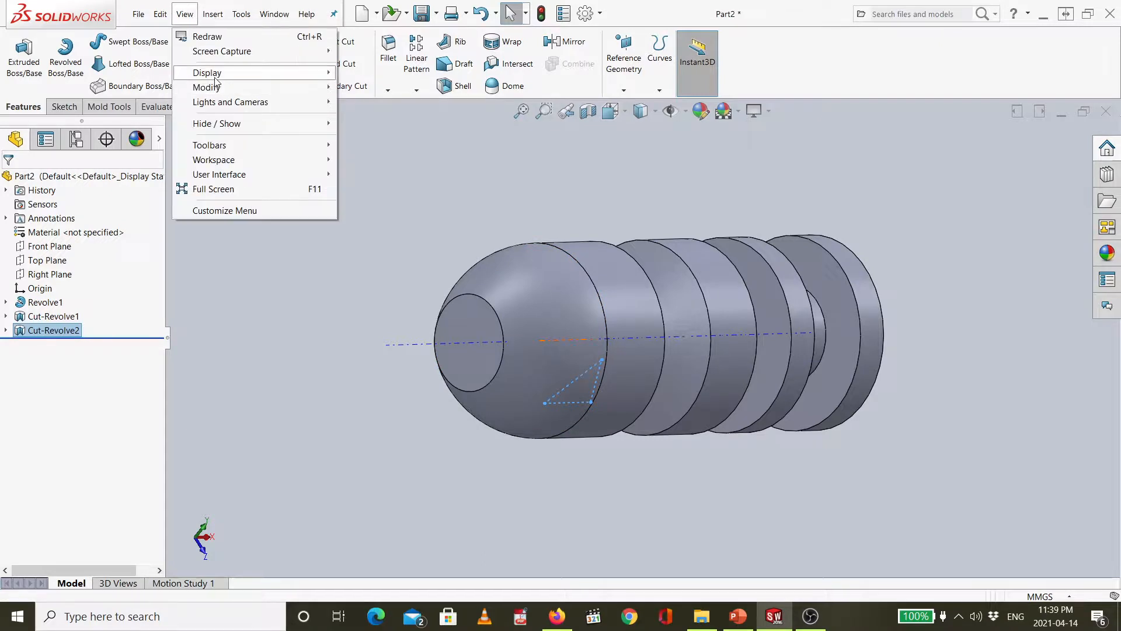
{"action": "mouse_move", "coordinate": [216, 82]}
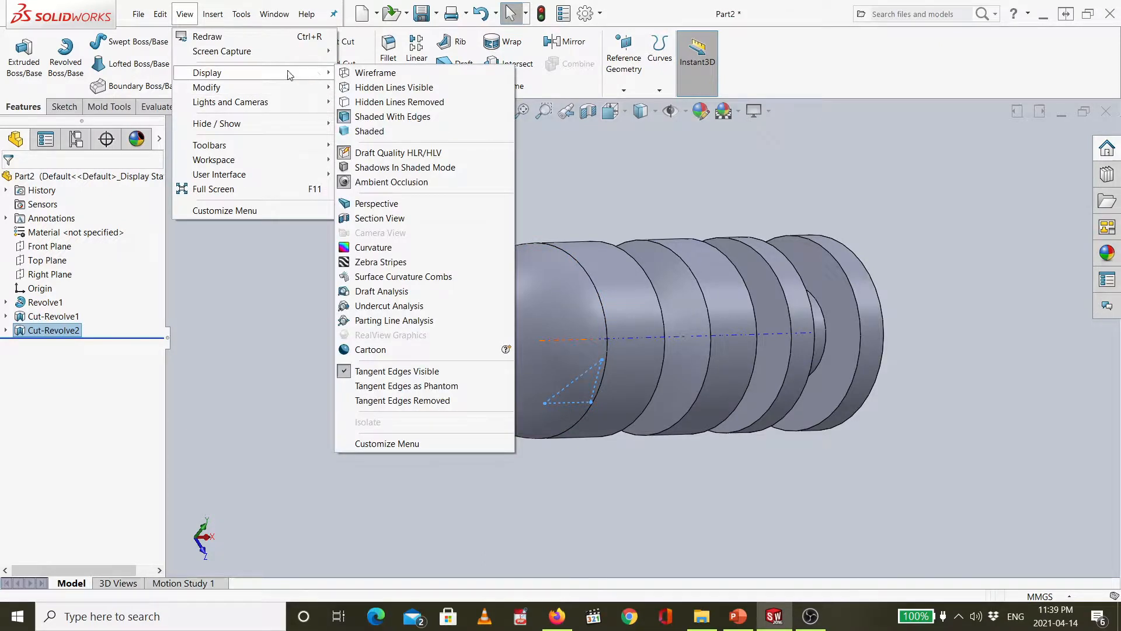
{"action": "mouse_move", "coordinate": [292, 136]}
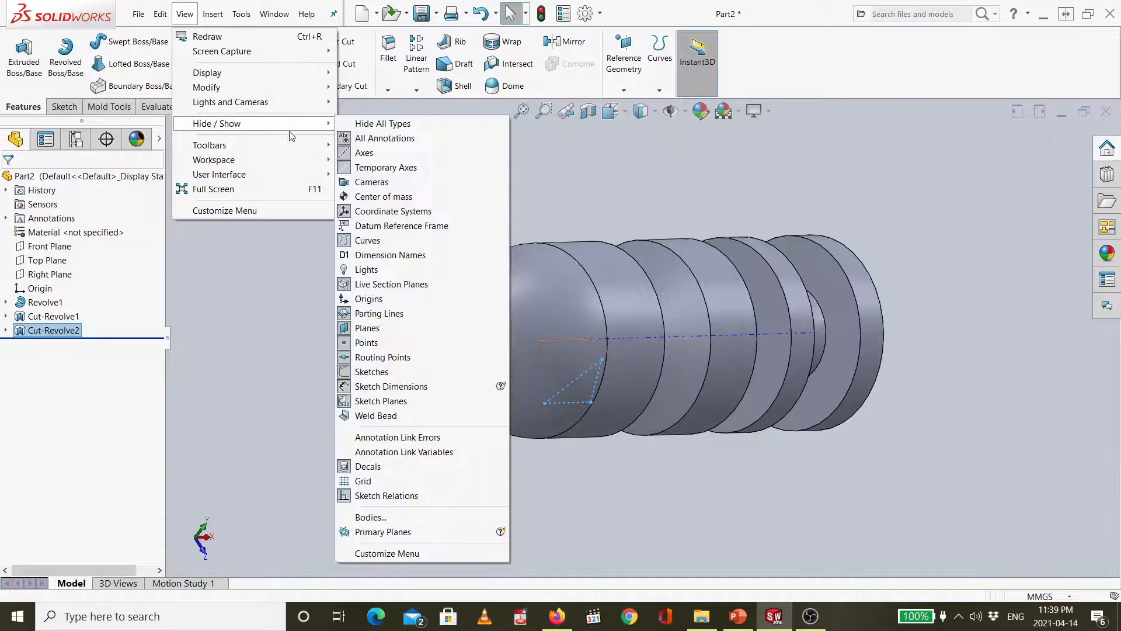
{"action": "left_click", "coordinate": [390, 168]}
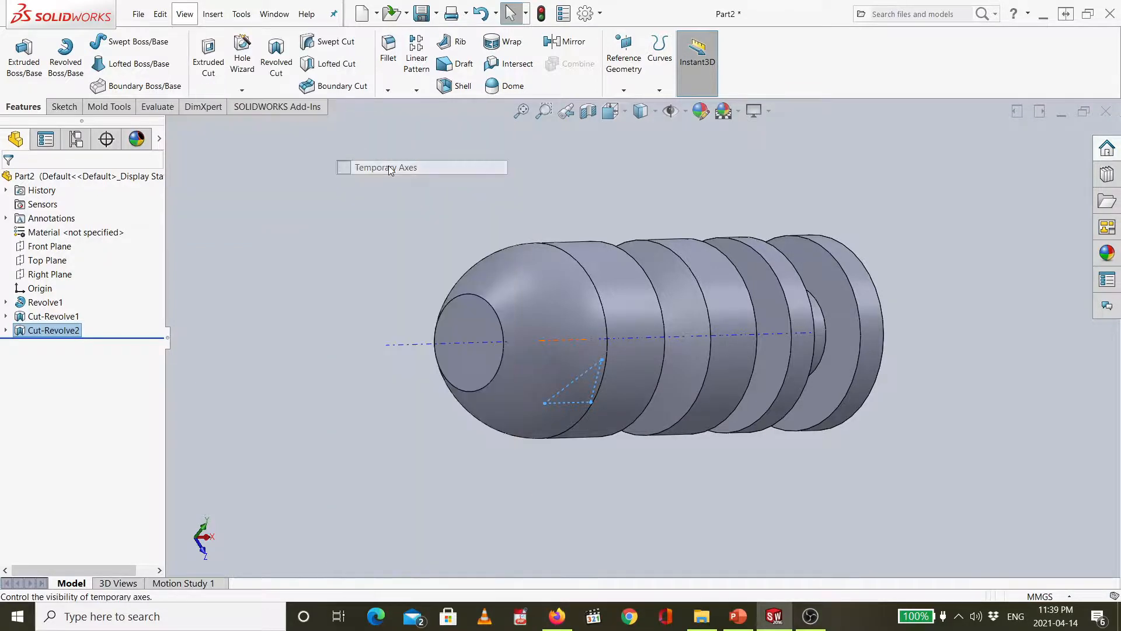
- Start a Dome feature on the flat circular face at the tip of the rounded nose
{"action": "middle_click_drag", "start_coordinate": [922, 289], "coordinate": [845, 326]}
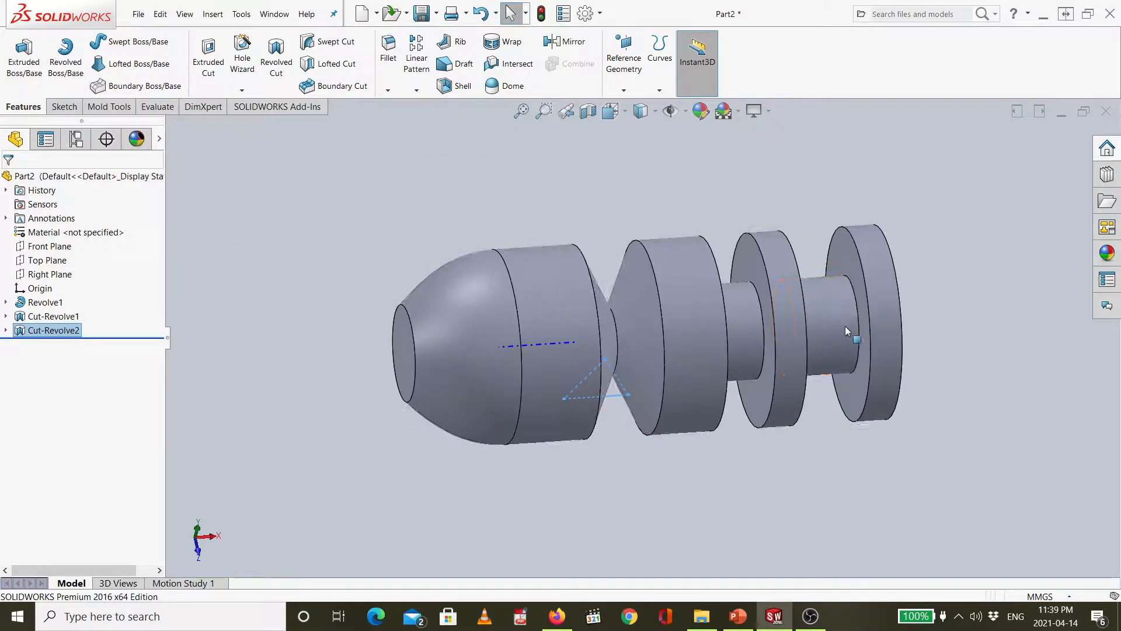
{"action": "mouse_move", "coordinate": [964, 280]}
{"action": "middle_mouse_down"}
{"action": "mouse_move", "coordinate": [876, 310]}
{"action": "mouse_move", "coordinate": [1009, 268]}
{"action": "mouse_move", "coordinate": [1018, 243]}
{"action": "mouse_move", "coordinate": [948, 284]}
{"action": "middle_mouse_up"}
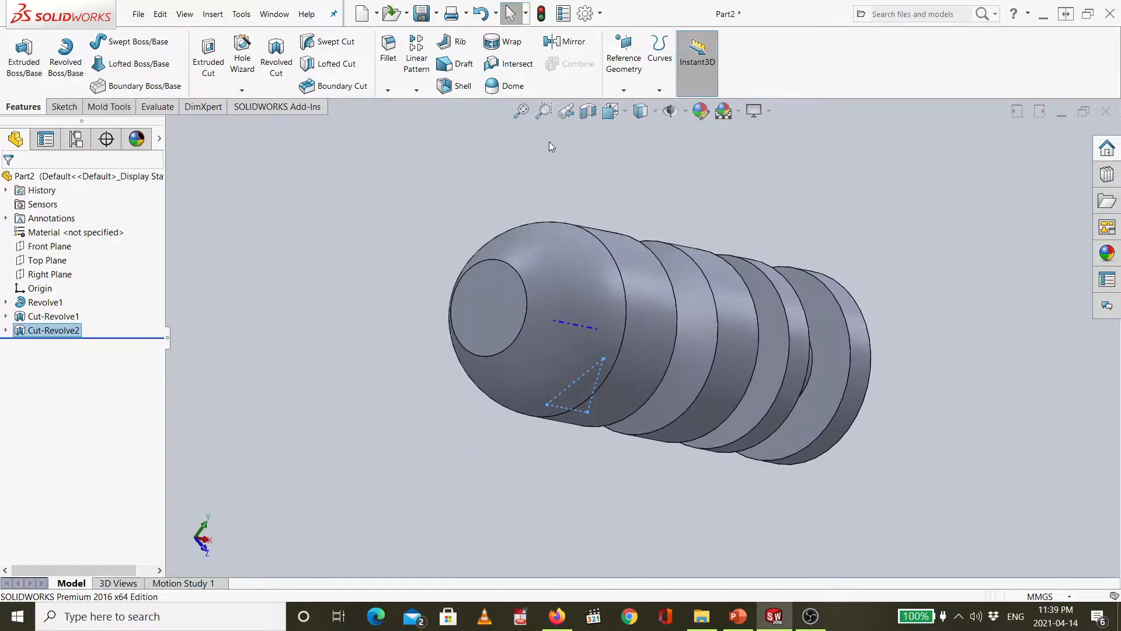
{"action": "left_click", "coordinate": [496, 306]}
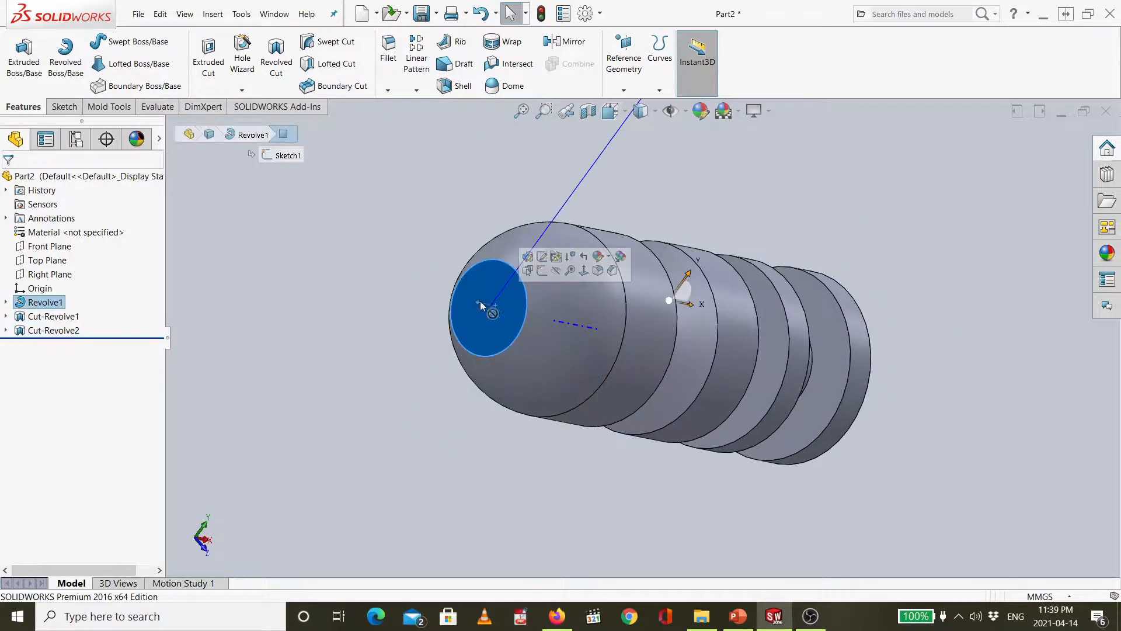
{"action": "left_click", "coordinate": [501, 88]}
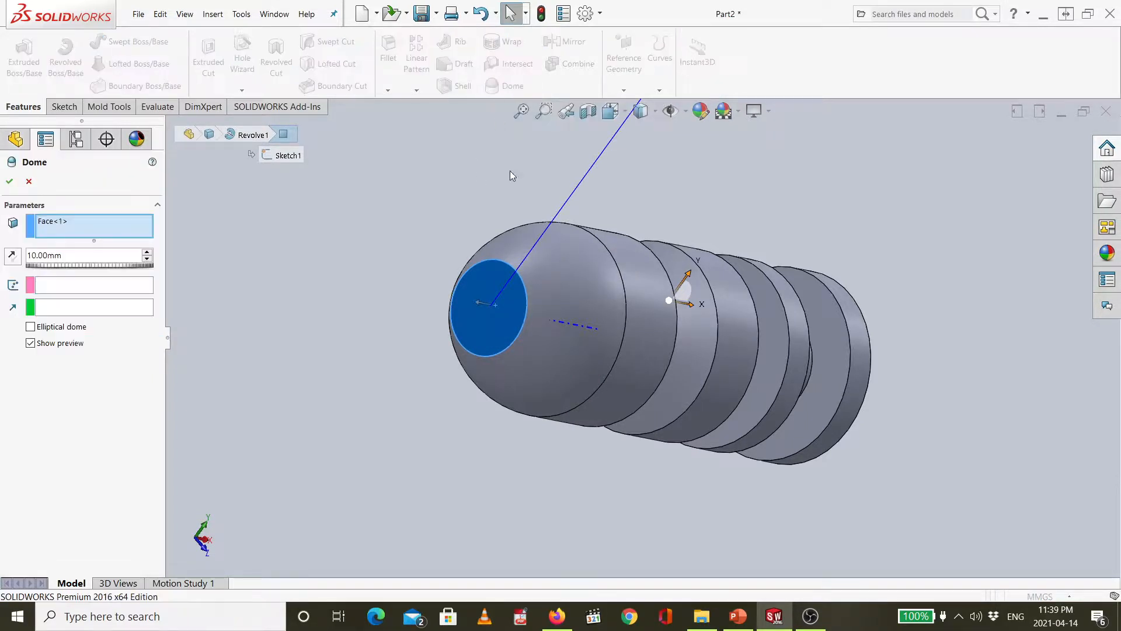
{"action": "middle_click_drag", "start_coordinate": [455, 210], "coordinate": [479, 279]}
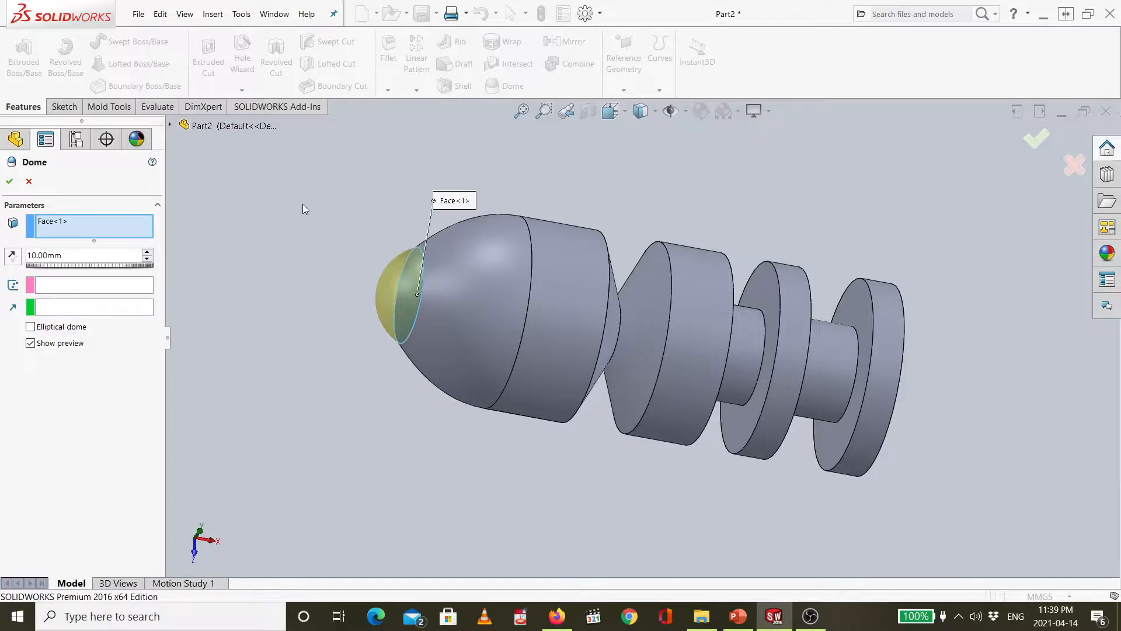
- Try increasing the dome's distance in steps up to 80 mm with the preview shown
{"action": "left_click", "coordinate": [146, 261]}
{"action": "left_click", "coordinate": [146, 254]}
{"action": "left_click", "coordinate": [147, 254]}
{"action": "left_click", "coordinate": [147, 253]}
{"action": "left_click", "coordinate": [146, 254]}
{"action": "left_click", "coordinate": [146, 254]}
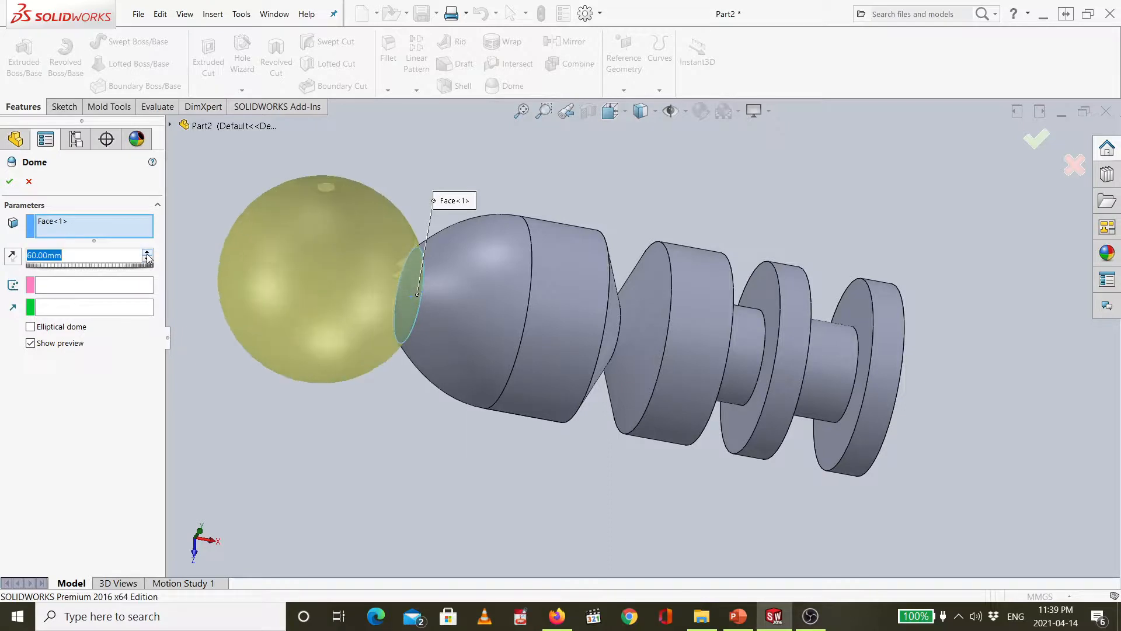
{"action": "left_click", "coordinate": [147, 255]}
{"action": "left_click", "coordinate": [147, 255]}
- Reduce the dome's distance to 10 mm and create the dome on the nose face
{"action": "left_click", "coordinate": [149, 259]}
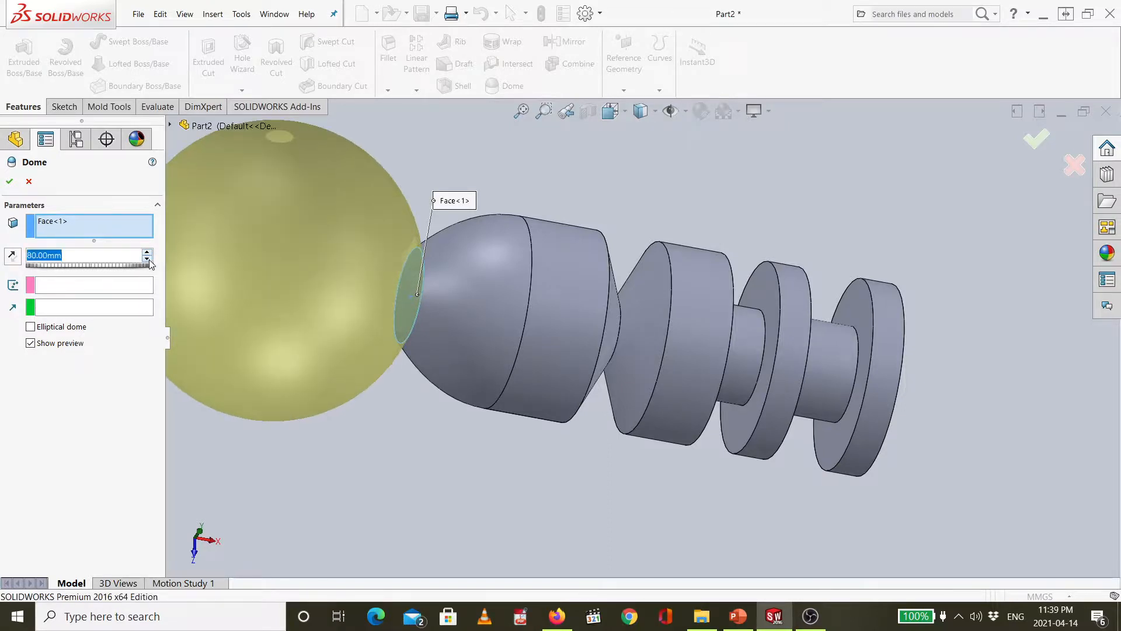
{"action": "left_click", "coordinate": [149, 259]}
{"action": "left_click", "coordinate": [149, 259]}
{"action": "left_click", "coordinate": [149, 260]}
{"action": "left_click", "coordinate": [149, 259]}
{"action": "left_click", "coordinate": [149, 259]}
{"action": "left_click", "coordinate": [148, 259]}
{"action": "left_click", "coordinate": [149, 260]}
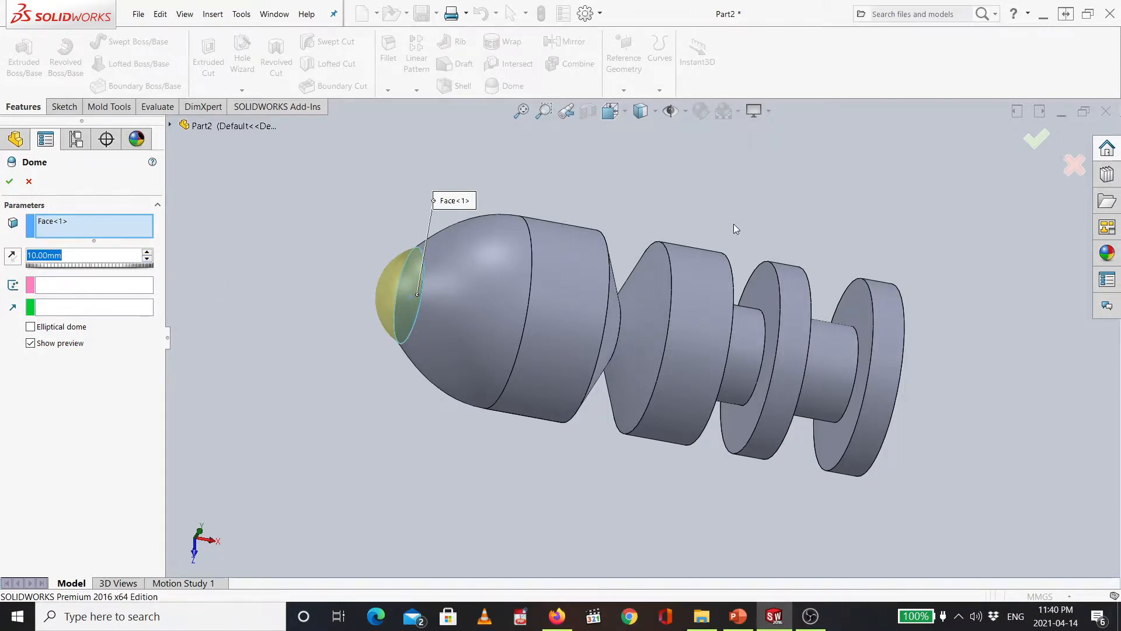
{"action": "left_click", "coordinate": [1035, 142]}
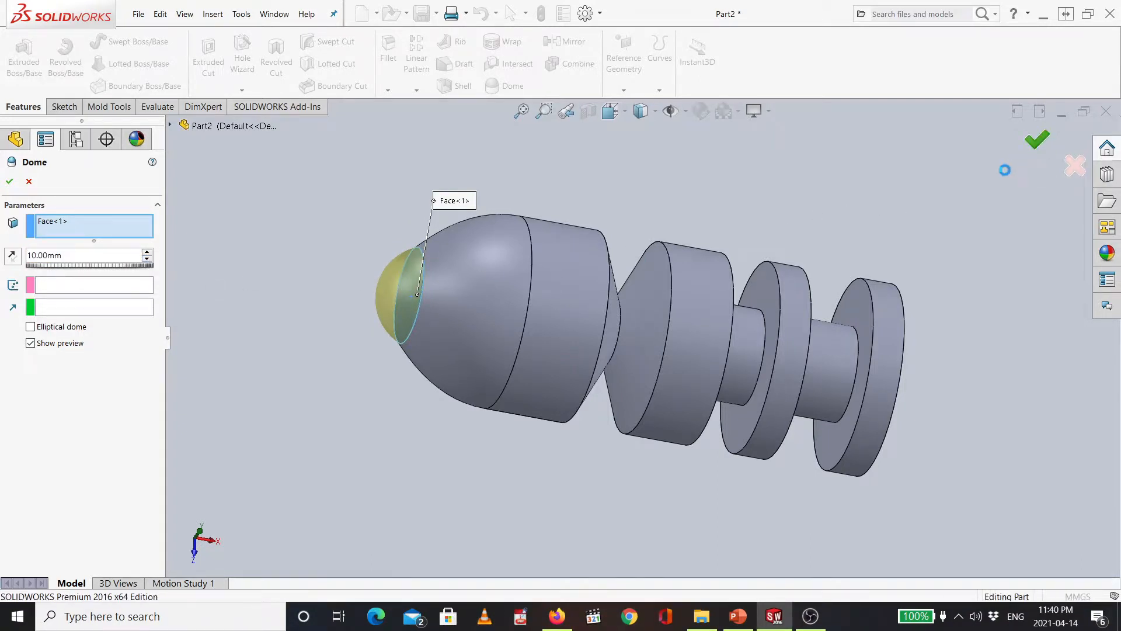
- Examine the finished part's domed nose and revolved grooves from isometric and rotated viewpoints
{"action": "key", "text": "ctrl+7"}
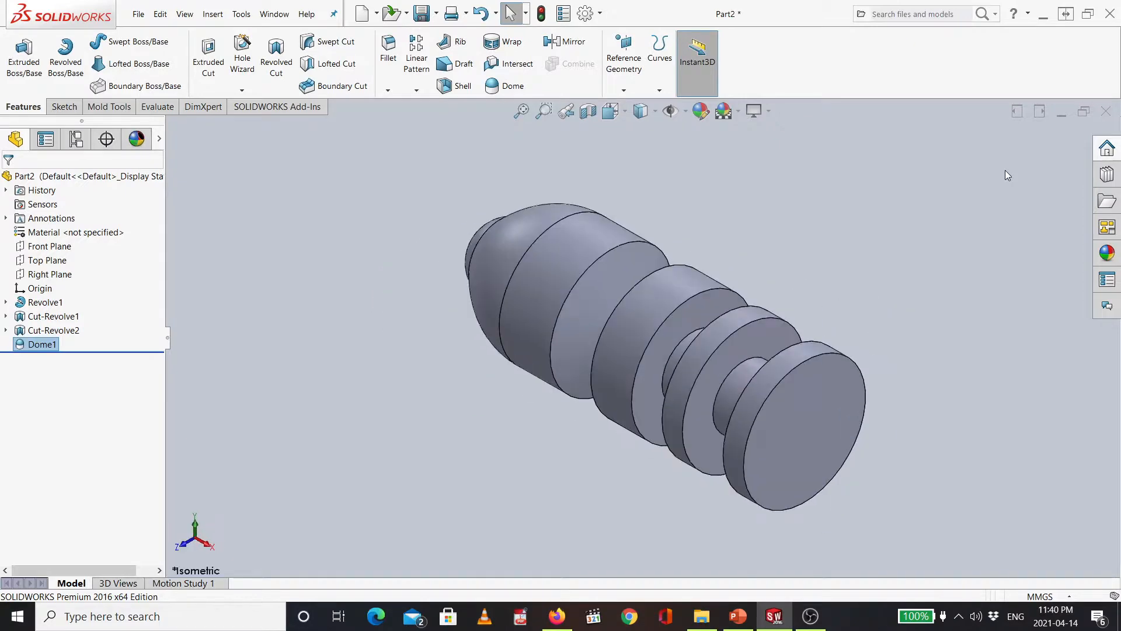
{"action": "key", "text": "ctrl+8"}
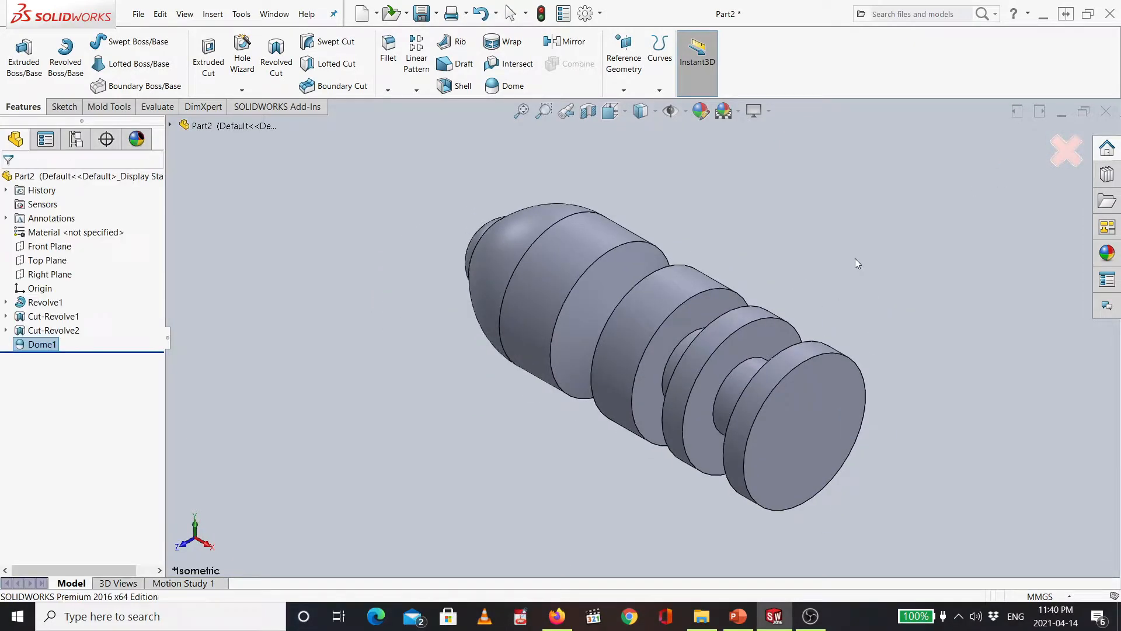
{"action": "left_click", "coordinate": [1067, 150]}
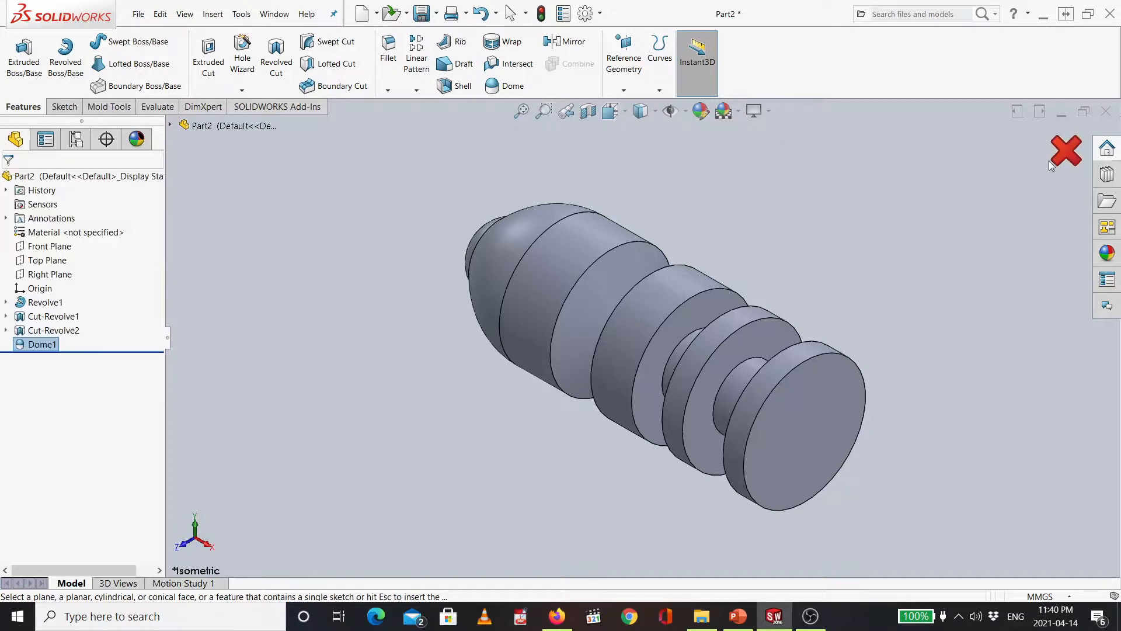
{"action": "key", "text": "ctrl+8"}
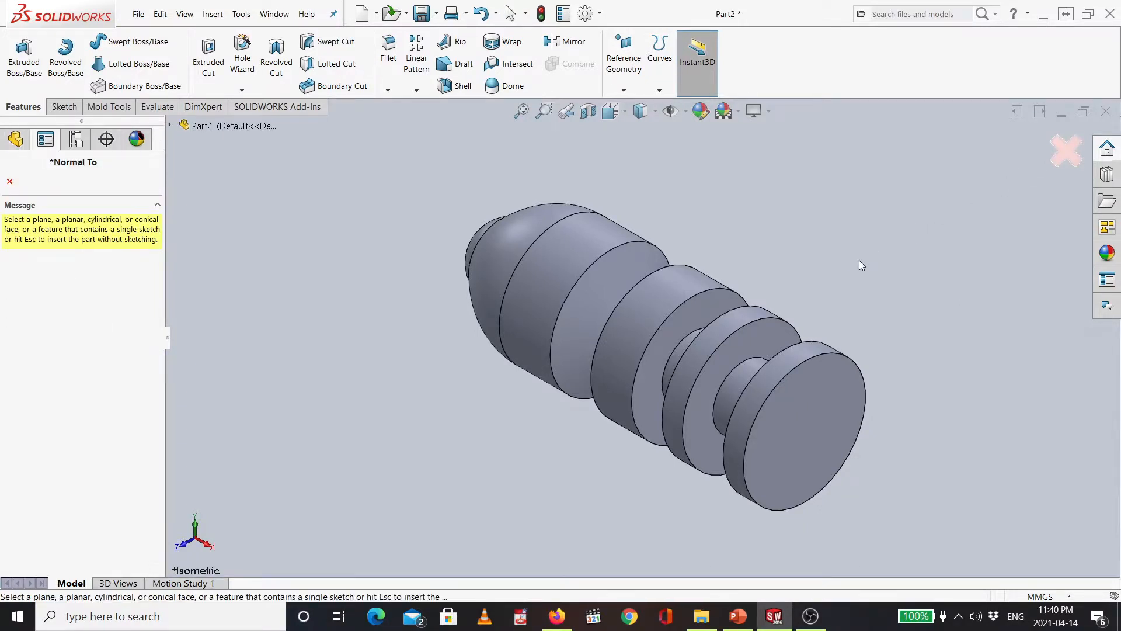
{"action": "key", "text": "Escape"}
{"action": "middle_click_drag", "start_coordinate": [845, 170], "coordinate": [861, 326]}
{"action": "key", "text": "ctrl+7"}
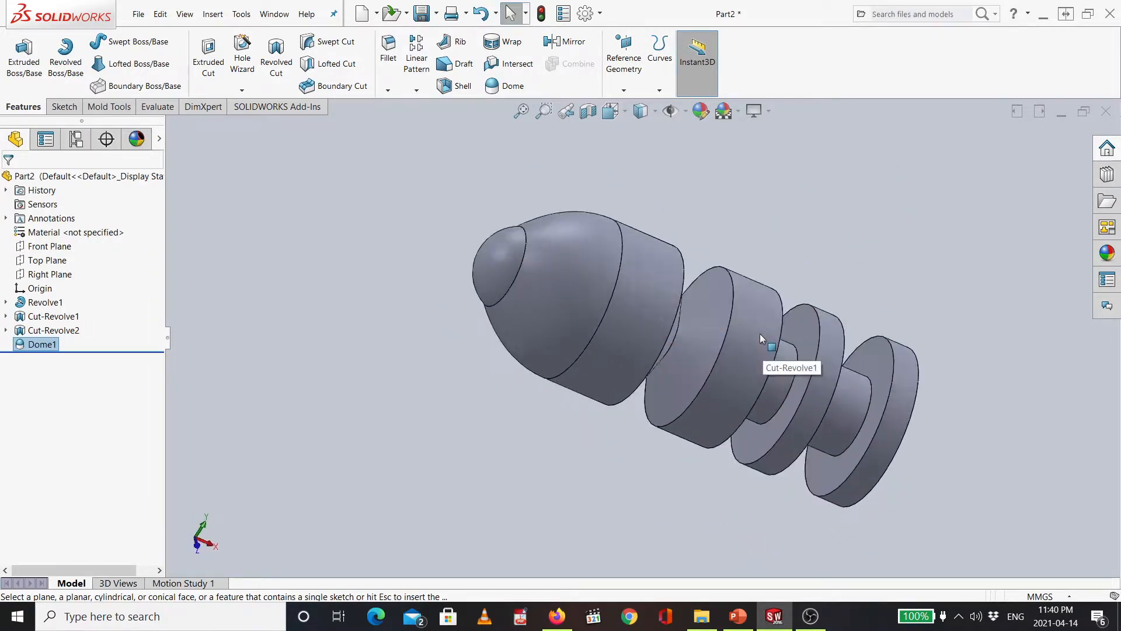
{"action": "key", "text": "ctrl+8"}
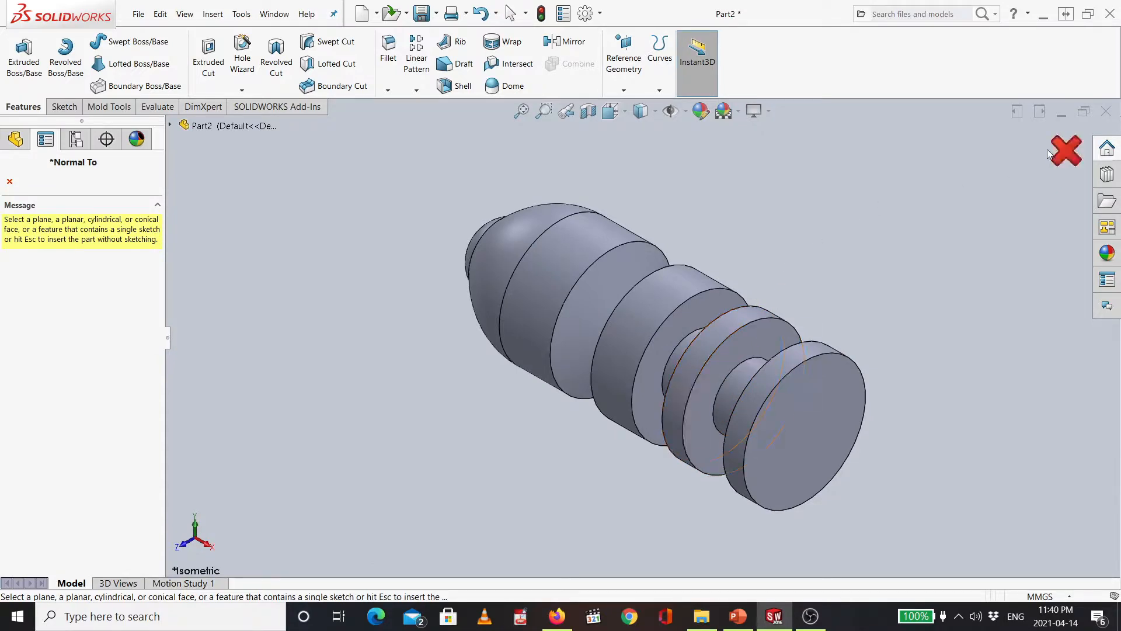
{"action": "left_click", "coordinate": [1066, 151]}
{"action": "middle_click_drag", "start_coordinate": [843, 259], "coordinate": [795, 366]}
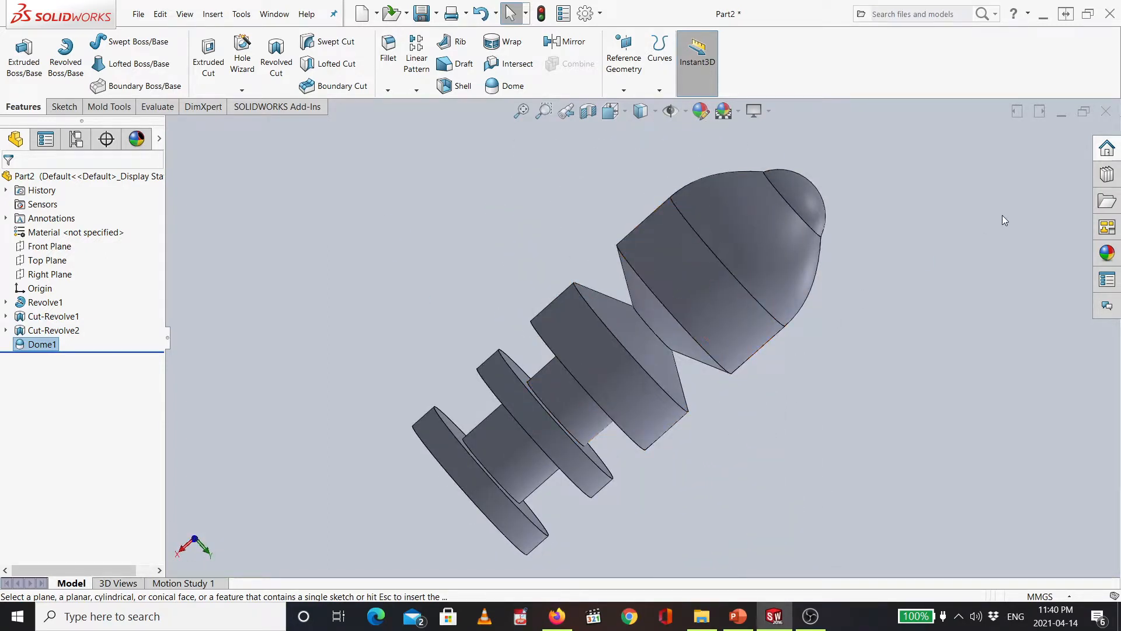
{"action": "middle_click_drag", "start_coordinate": [559, 266], "coordinate": [490, 237]}
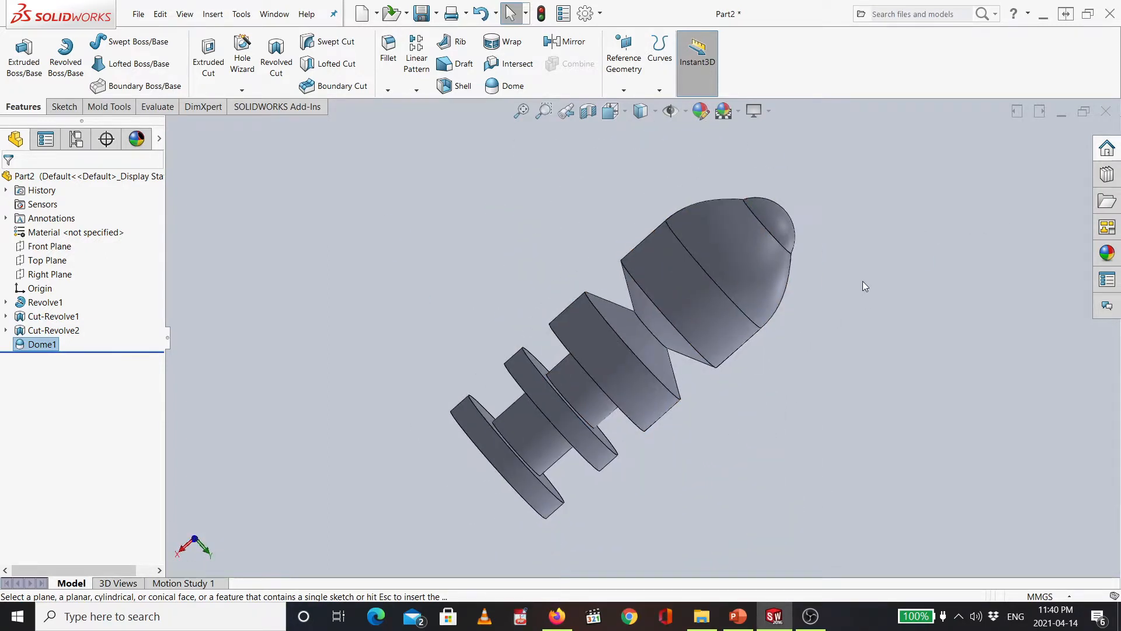
{"action": "middle_click_drag", "start_coordinate": [863, 282], "coordinate": [612, 384]}
{"action": "middle_click_drag", "start_coordinate": [838, 215], "coordinate": [706, 446]}
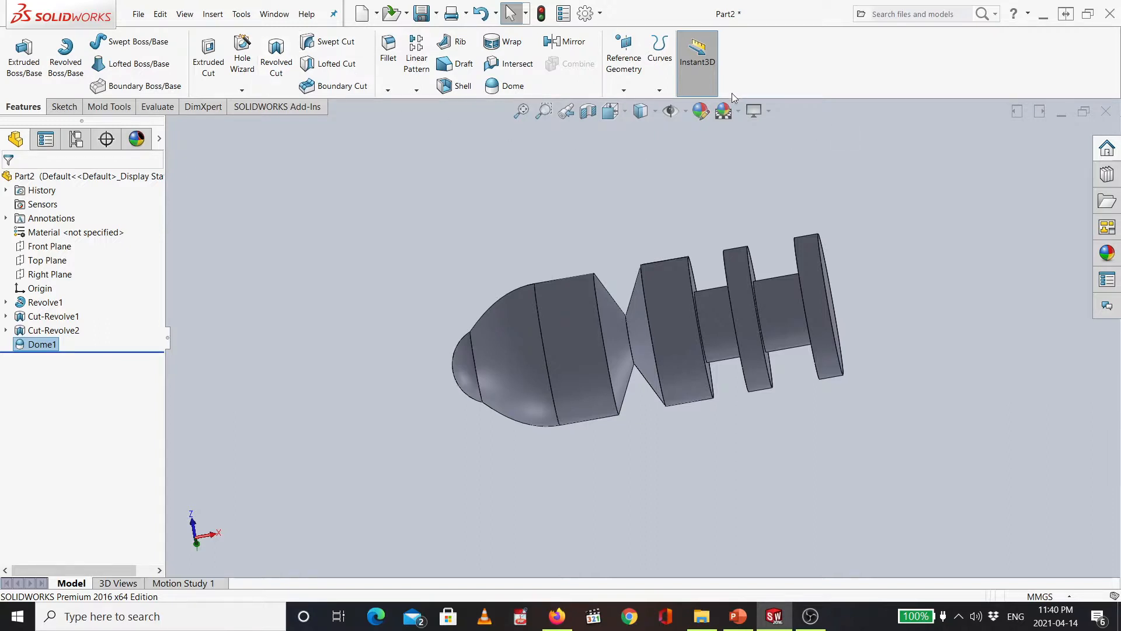
- Save the part under the new file name Part6.SLDPRT in the New folder directory on the Desktop
{"action": "left_click", "coordinate": [139, 14]}
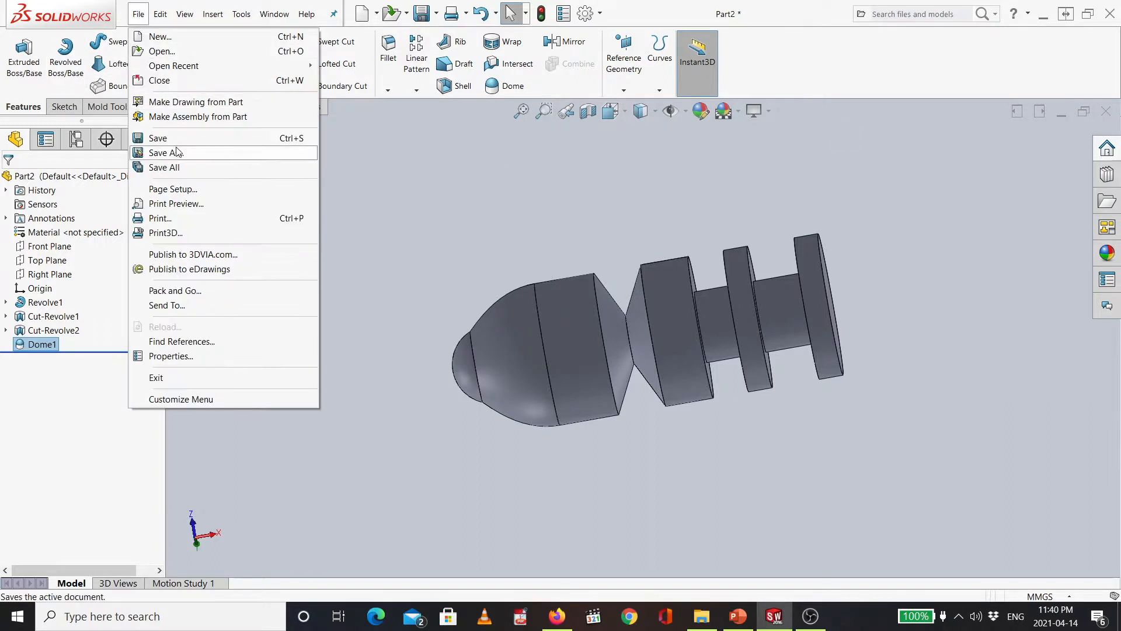
{"action": "left_click", "coordinate": [224, 153]}
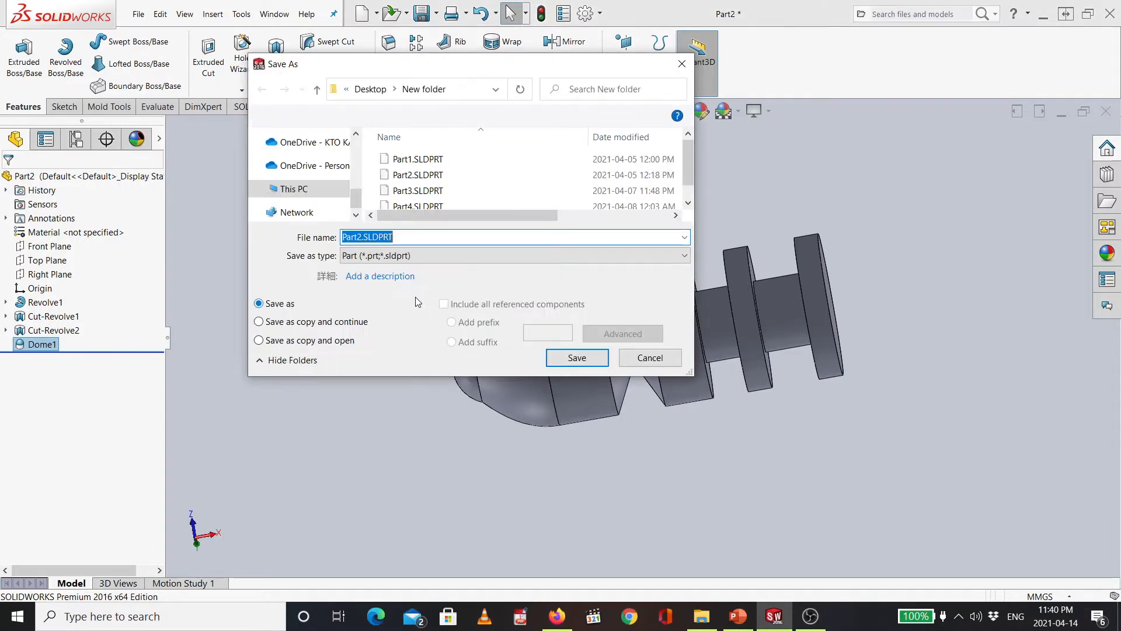
{"action": "scroll", "coordinate": [458, 155], "scroll_direction": "down", "scroll_amount": 1}
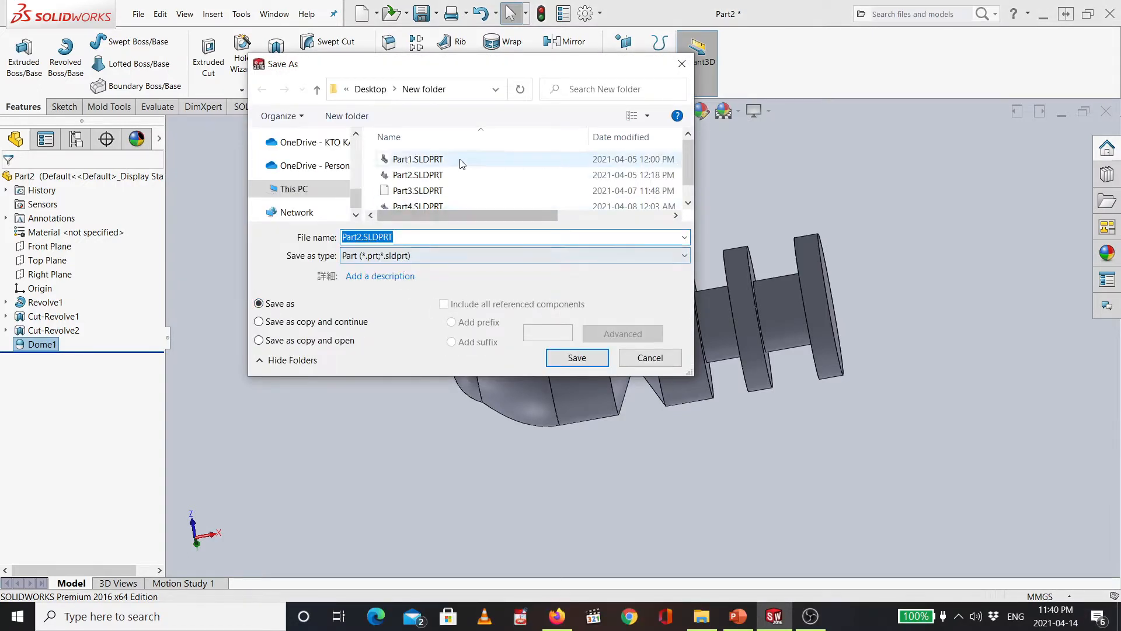
{"action": "left_click", "coordinate": [422, 237]}
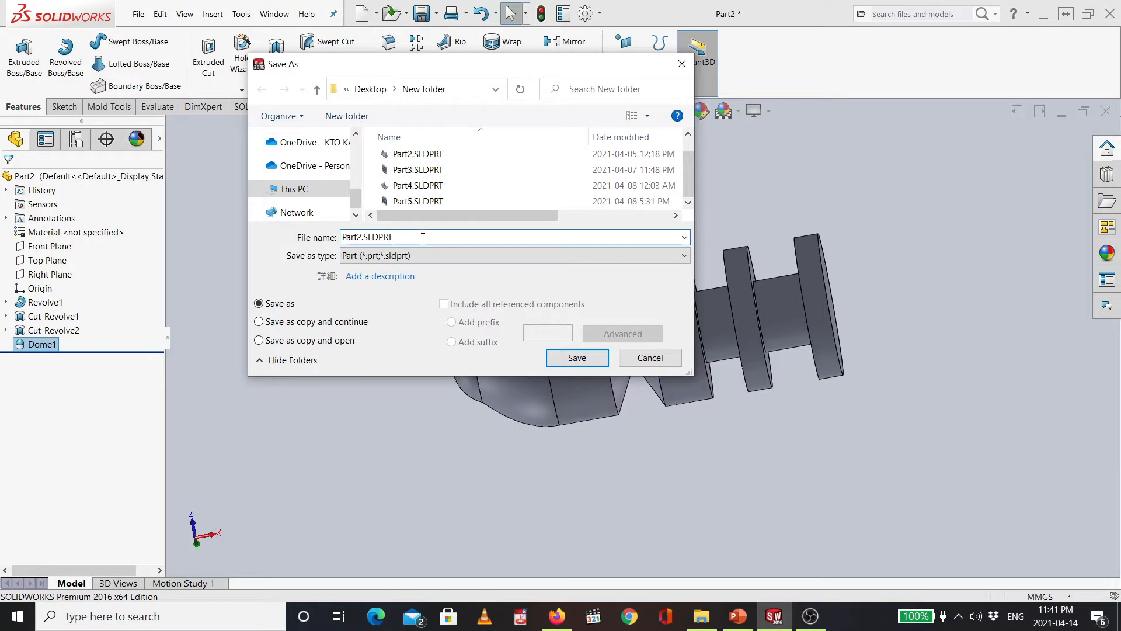
{"action": "key", "text": "BackSpace"}
{"action": "type", "text": "6"}
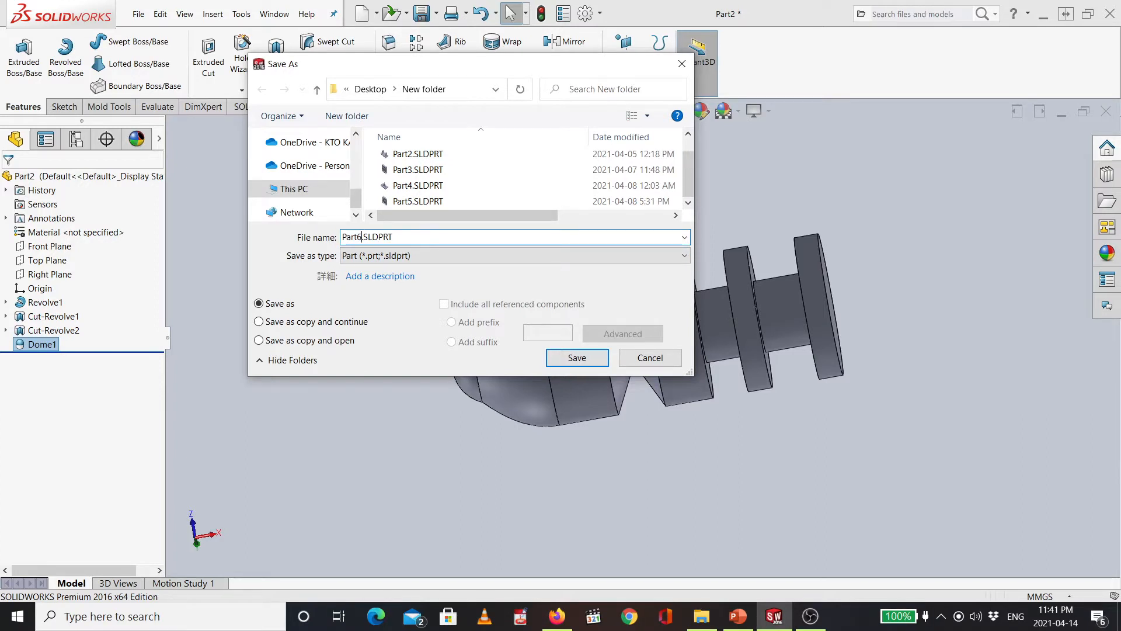
{"action": "left_click", "coordinate": [601, 363]}
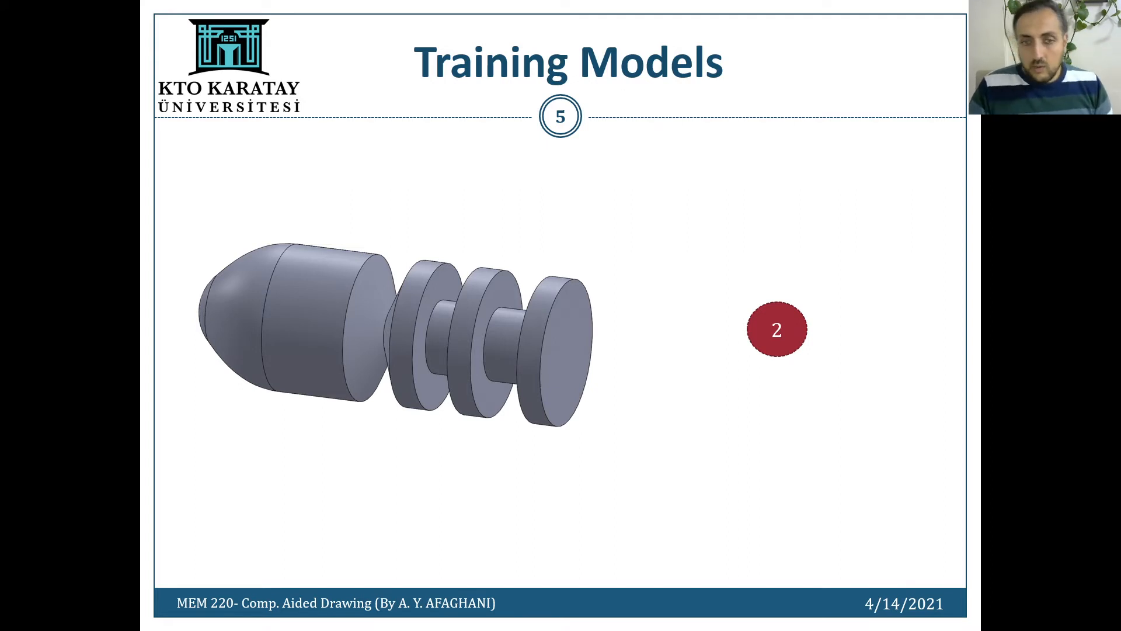
{"action": "left_click", "coordinate": [754, 335]}
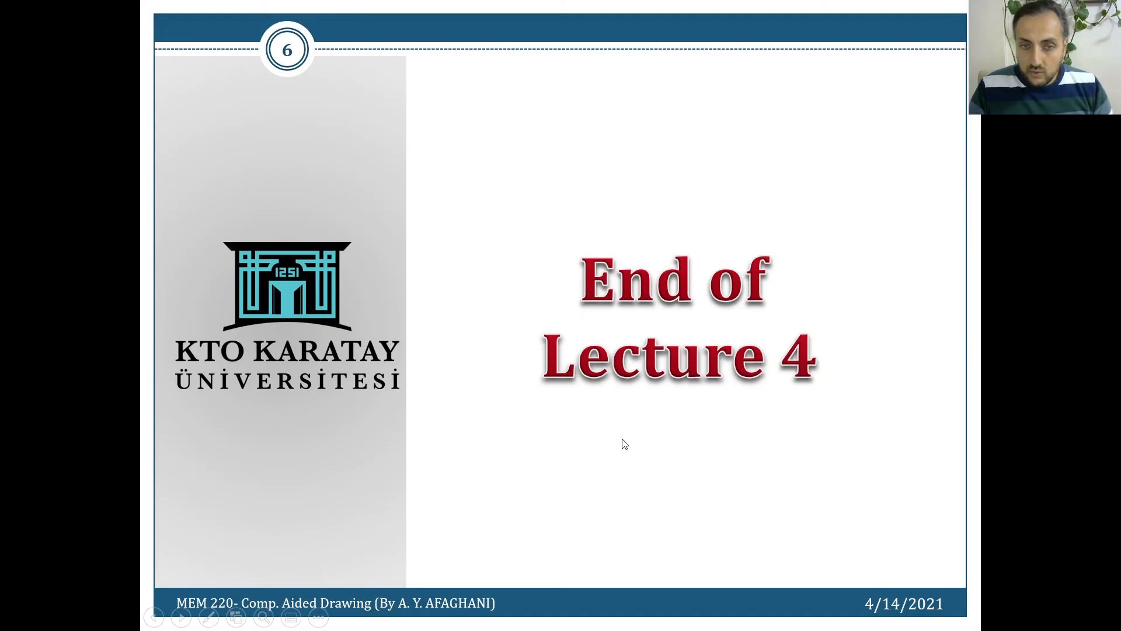